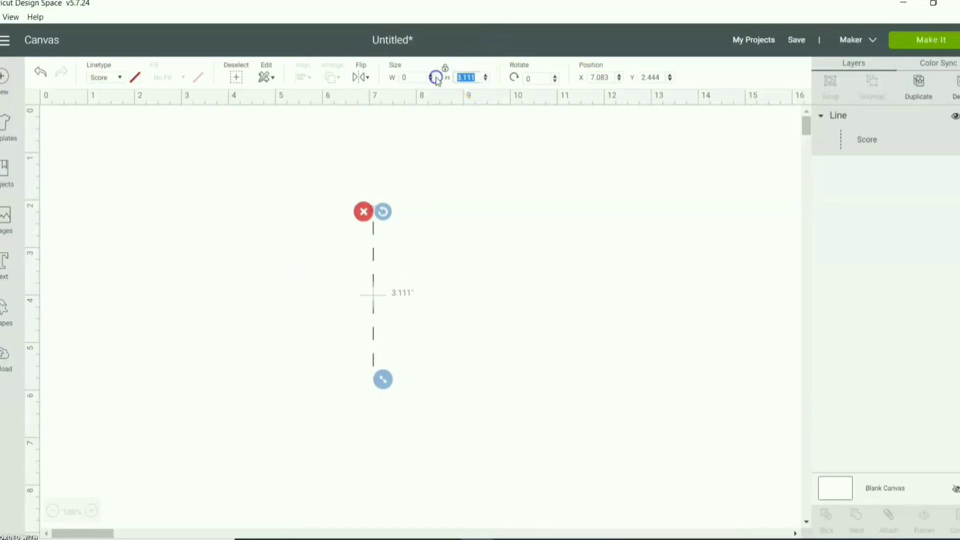
# - Set the score line's height to 8 inches and move the line up so it starts near the top of the canvas
pyautogui.press('Return')
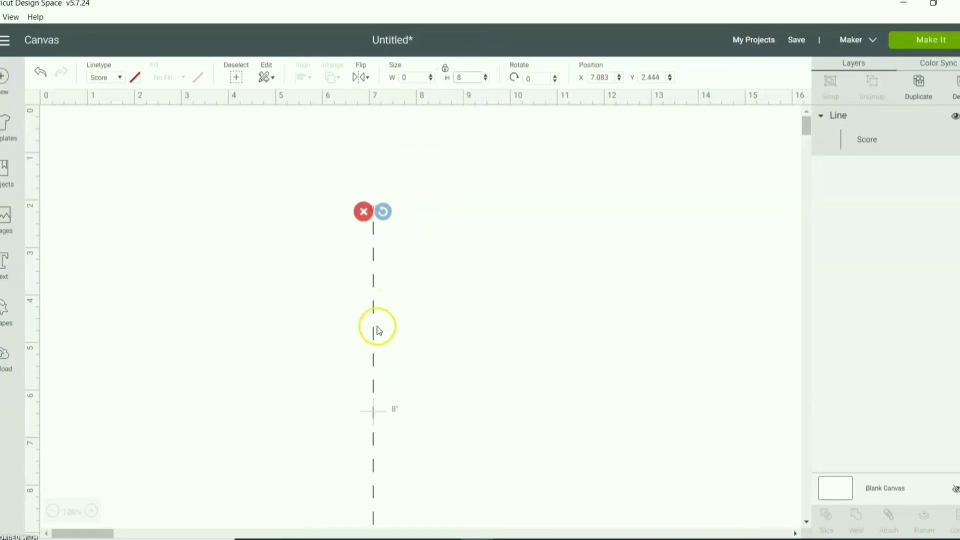
pyautogui.moveTo(373, 317); pyautogui.dragTo(379, 202)
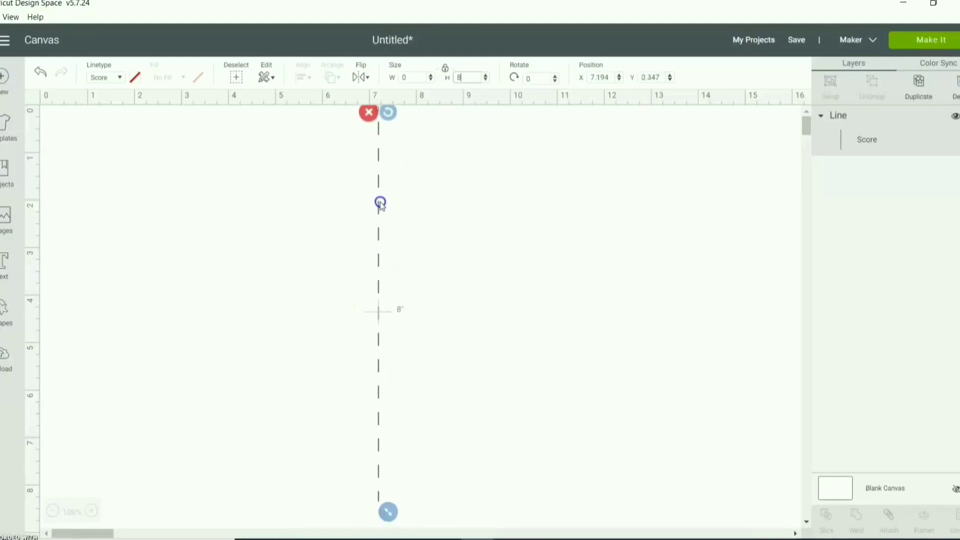
pyautogui.click(534, 203)
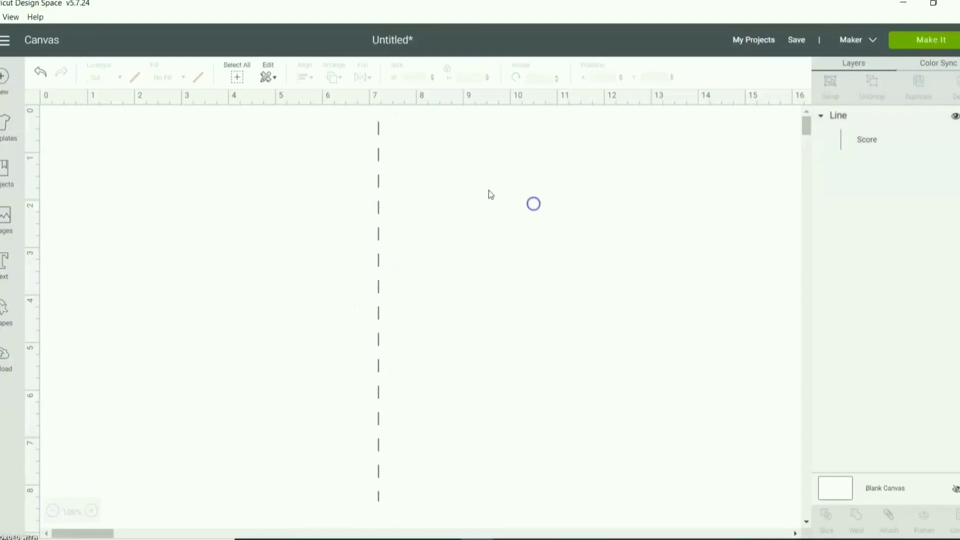
# - Duplicate the vertical 8-inch score line and rotate the copy to 30 degrees
pyautogui.click(379, 155)
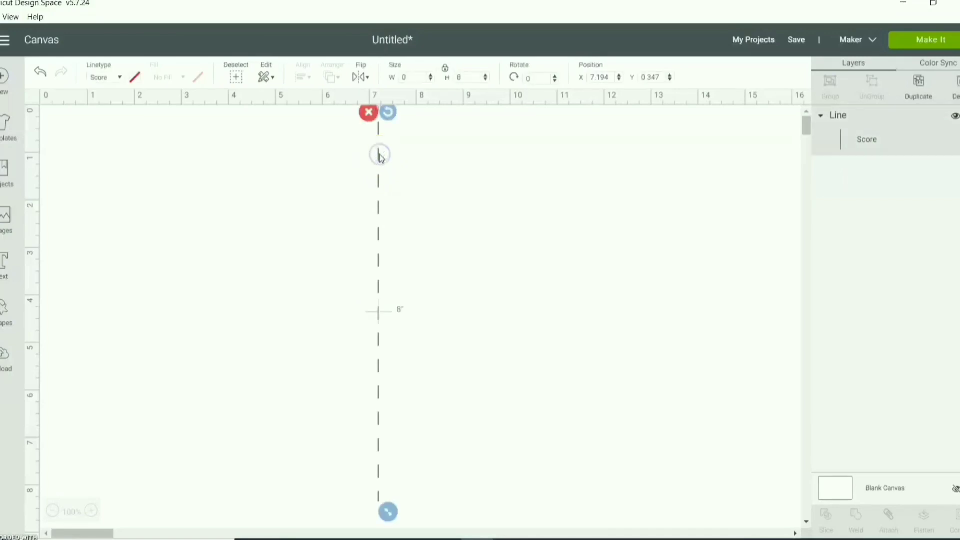
pyautogui.hotkey('ctrl', 'd')
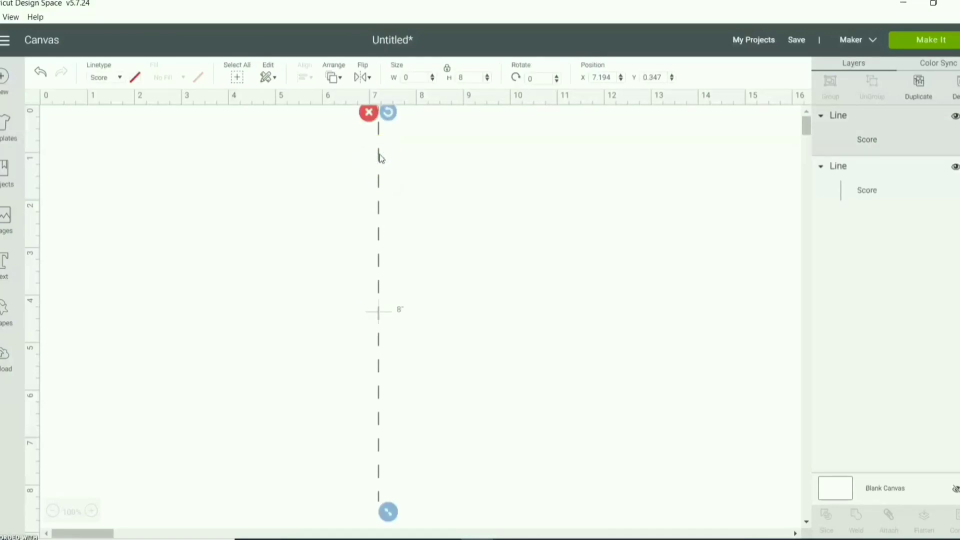
pyautogui.click(475, 79)
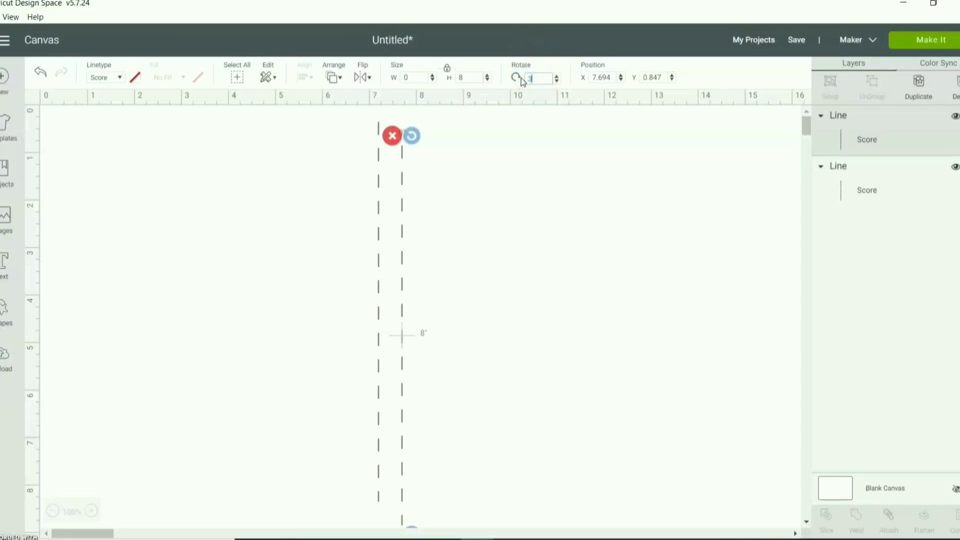
pyautogui.click(523, 81)
pyautogui.write('30')
pyautogui.press('Return')
# - Center the vertical and the 30-degree score lines on each other
pyautogui.moveTo(621, 154); pyautogui.dragTo(325, 287)
pyautogui.click(300, 72)
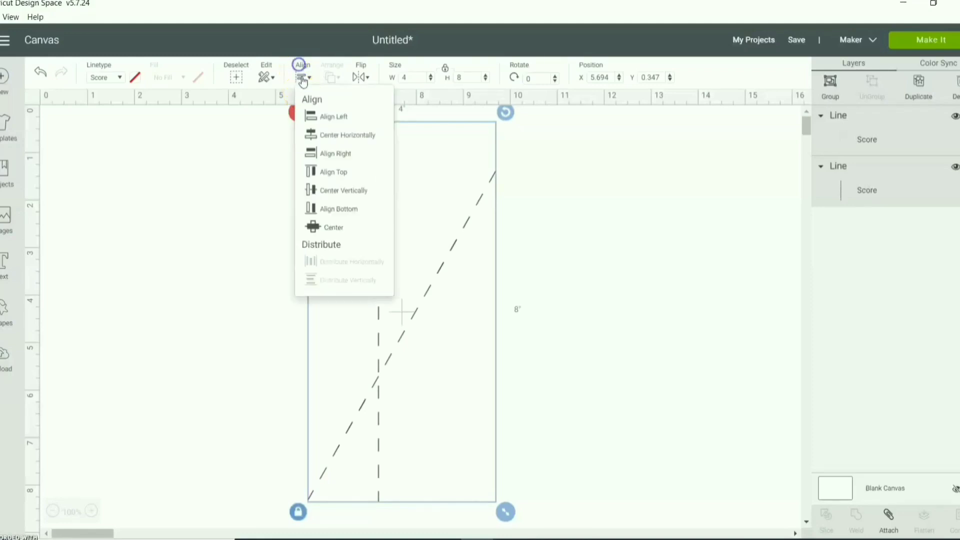
pyautogui.click(330, 226)
pyautogui.click(586, 184)
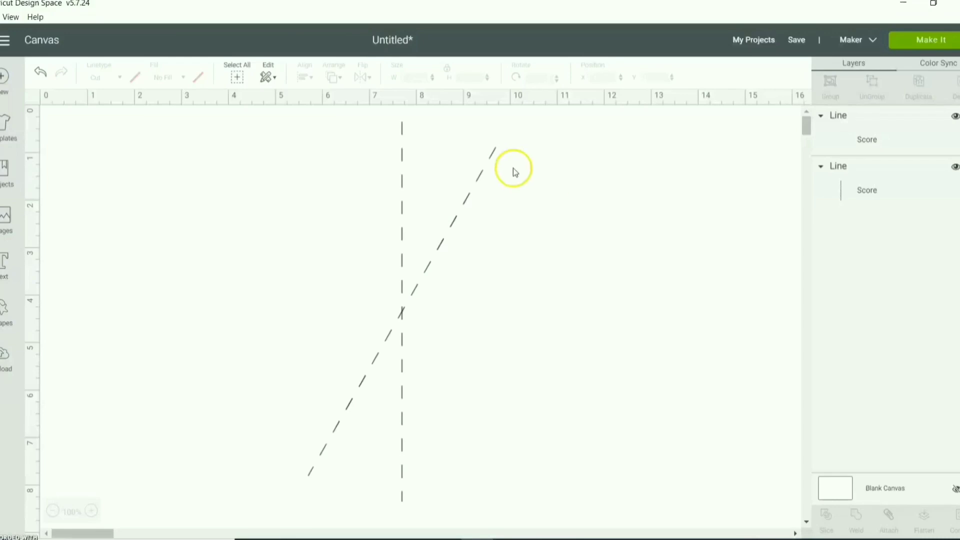
# - Paste another copy of the 8-inch vertical score line and rotate it to 60 degrees
pyautogui.click(493, 152)
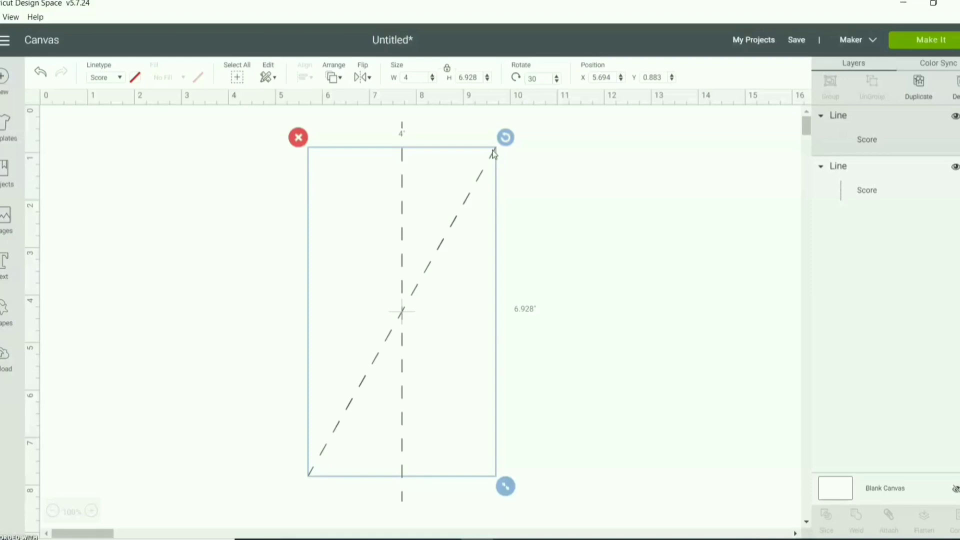
pyautogui.click(592, 183)
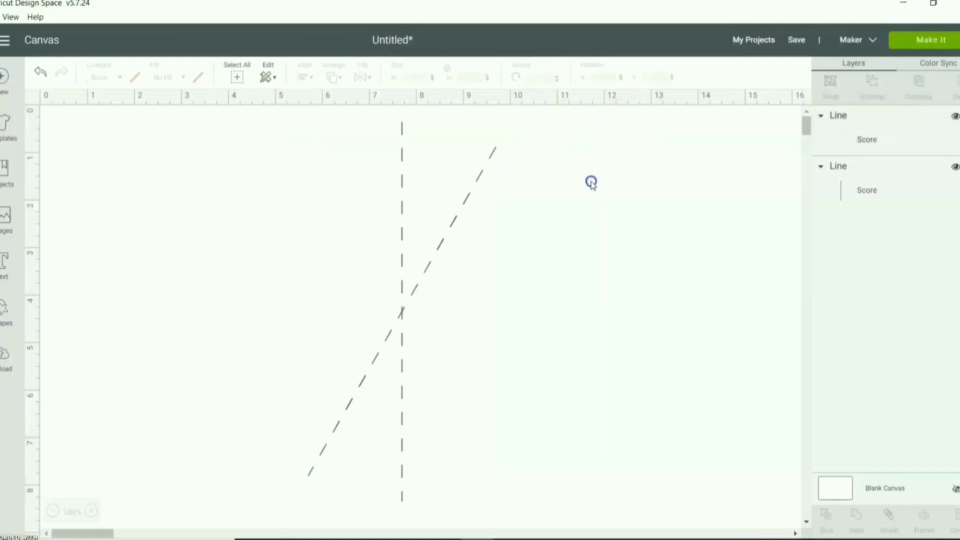
pyautogui.click(493, 146)
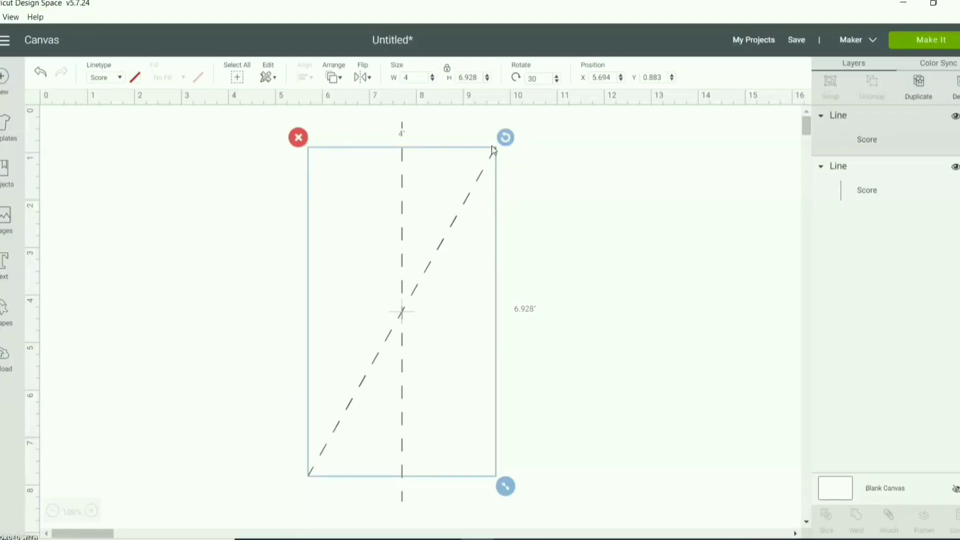
pyautogui.hotkey('ctrl', 'v')
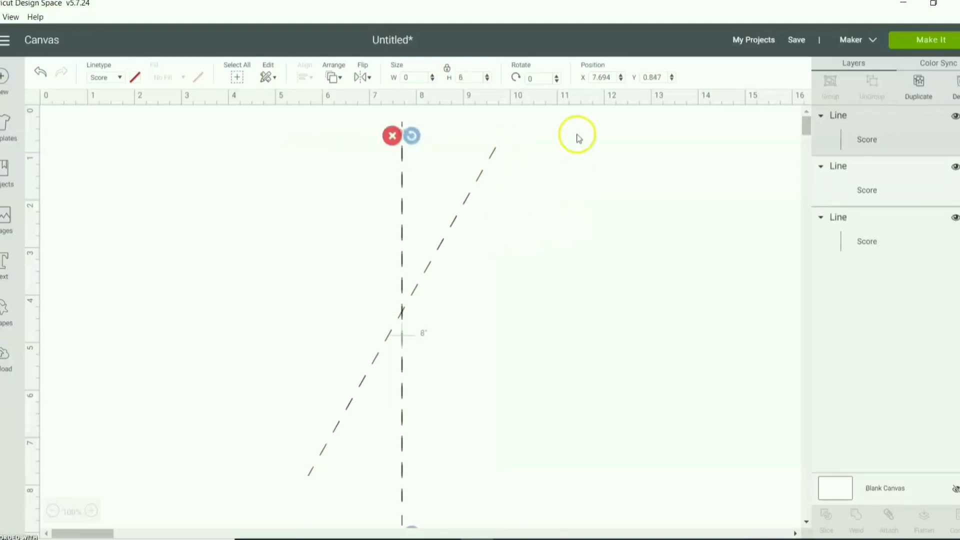
pyautogui.click(515, 82)
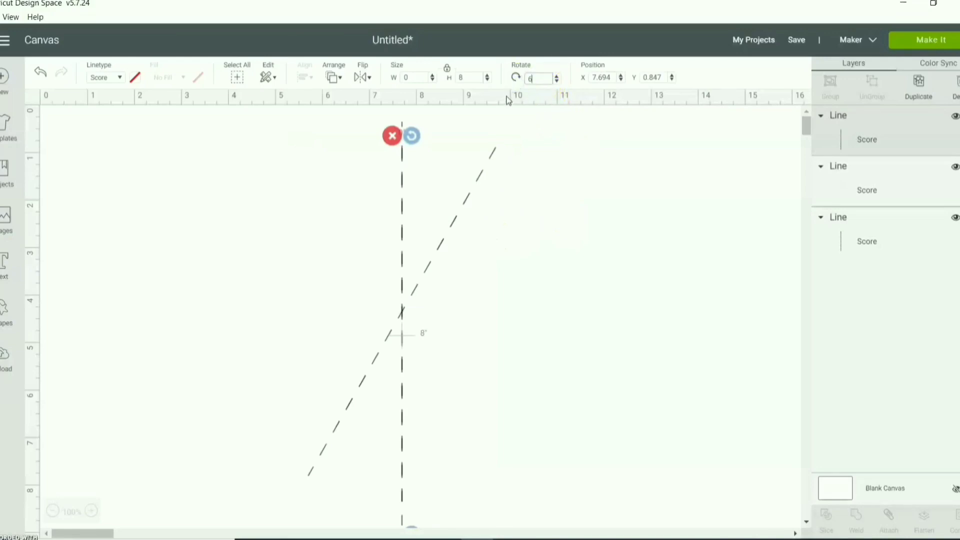
pyautogui.press('Return')
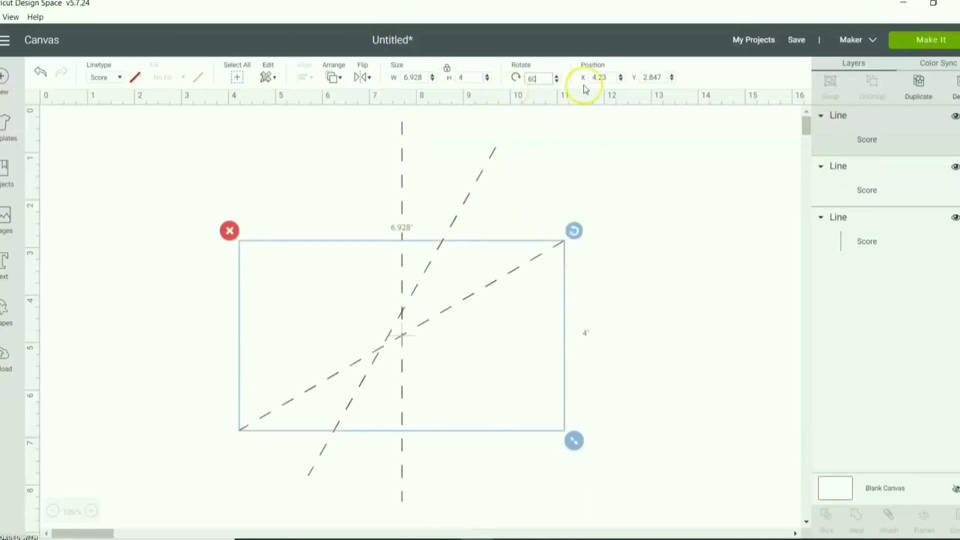
pyautogui.click(641, 158)
# - Paste a further copy of the score line and rotate it to 90 degrees
pyautogui.hotkey('ctrl', 'v')
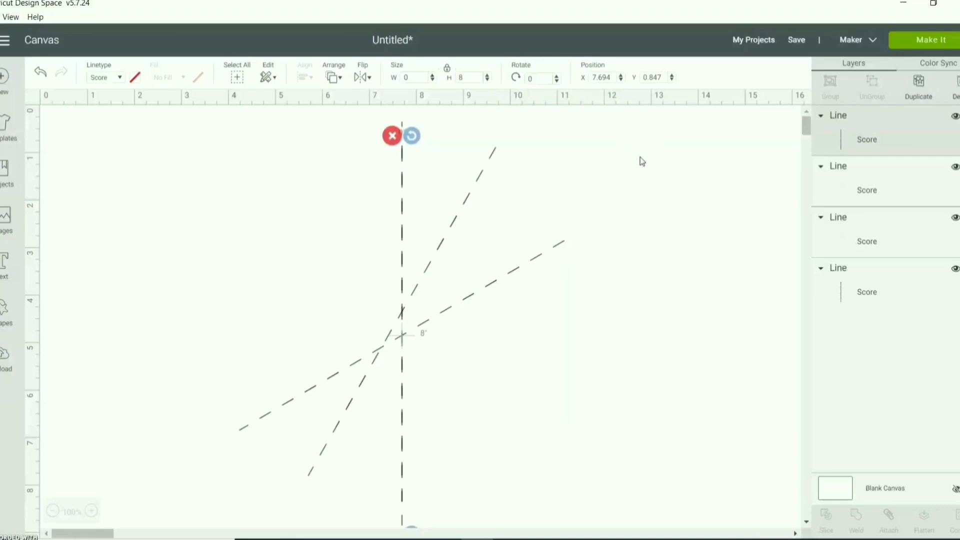
pyautogui.doubleClick(539, 78)
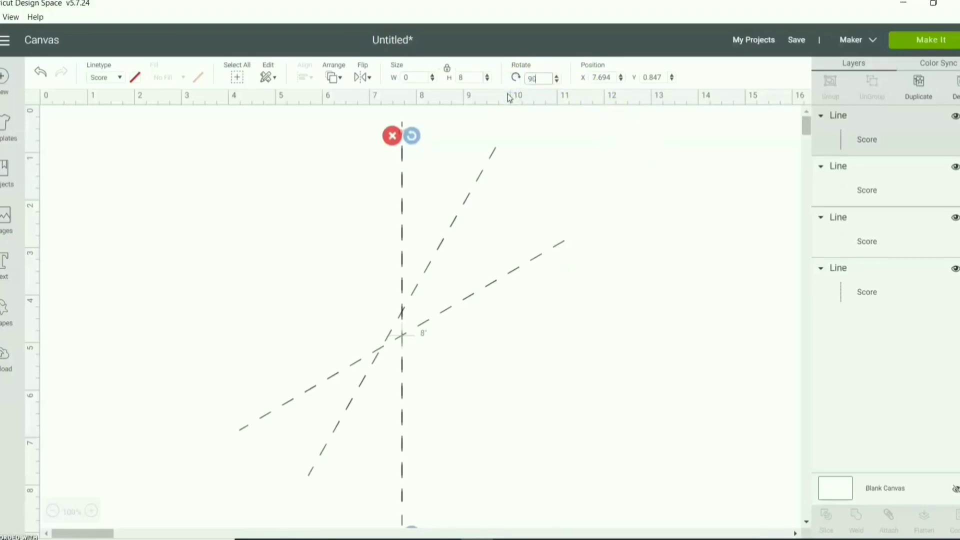
pyautogui.press('Return')
pyautogui.click(601, 186)
# - Paste two more copies of the score line, rotating one to 120 degrees and the other to 150 degrees
pyautogui.hotkey('ctrl', 'v')
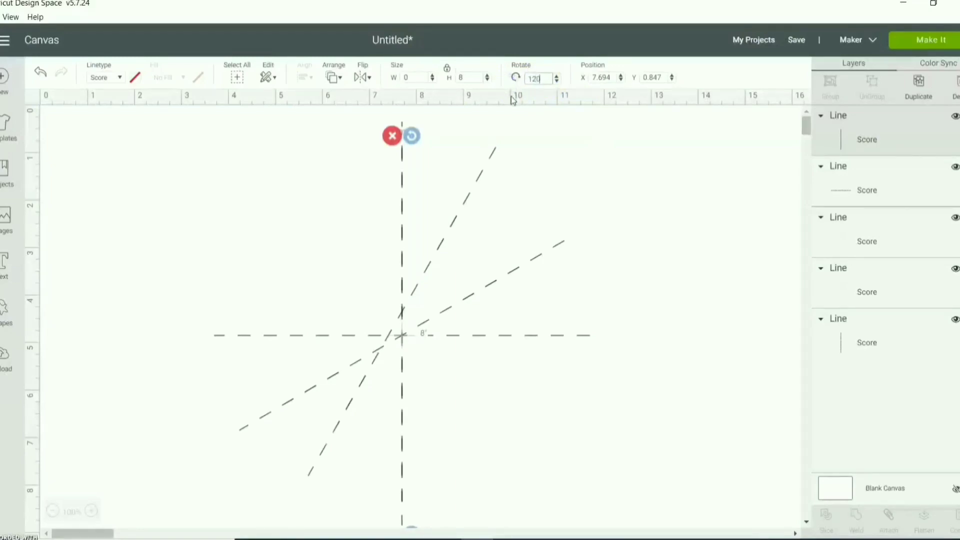
pyautogui.press('Return')
pyautogui.click(594, 184)
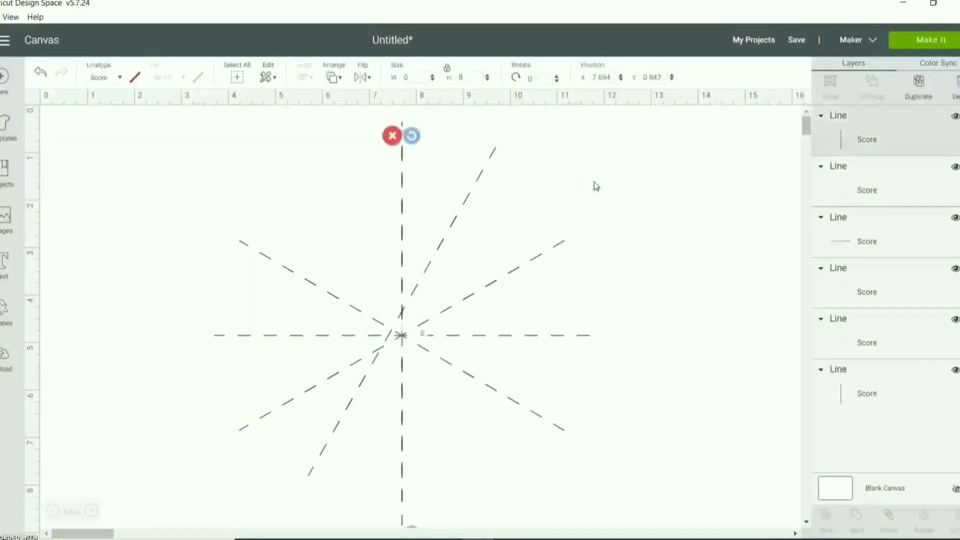
pyautogui.click(533, 78)
pyautogui.write('150')
pyautogui.press('Return')
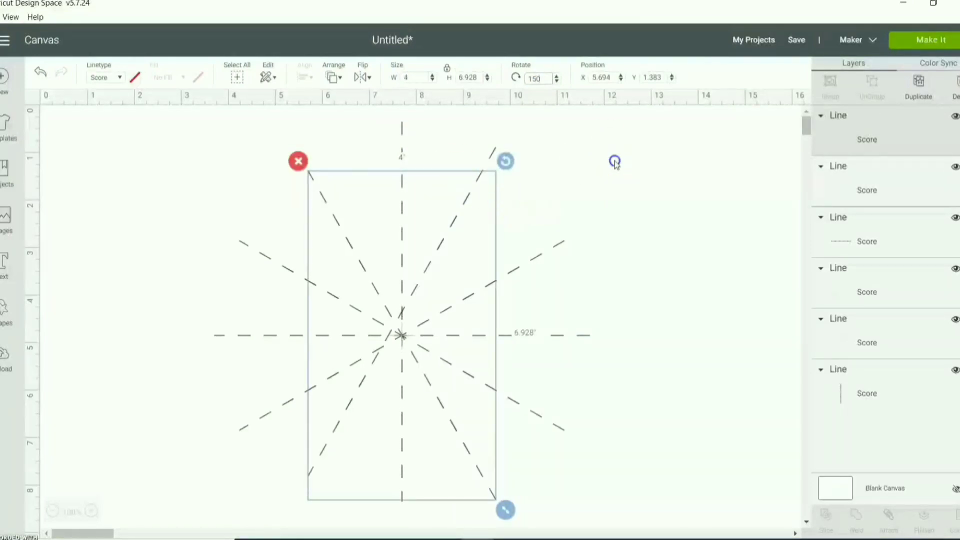
# - Center all six score lines on a common midpoint to form a star pattern
pyautogui.moveTo(614, 160); pyautogui.dragTo(229, 406)
pyautogui.click(302, 76)
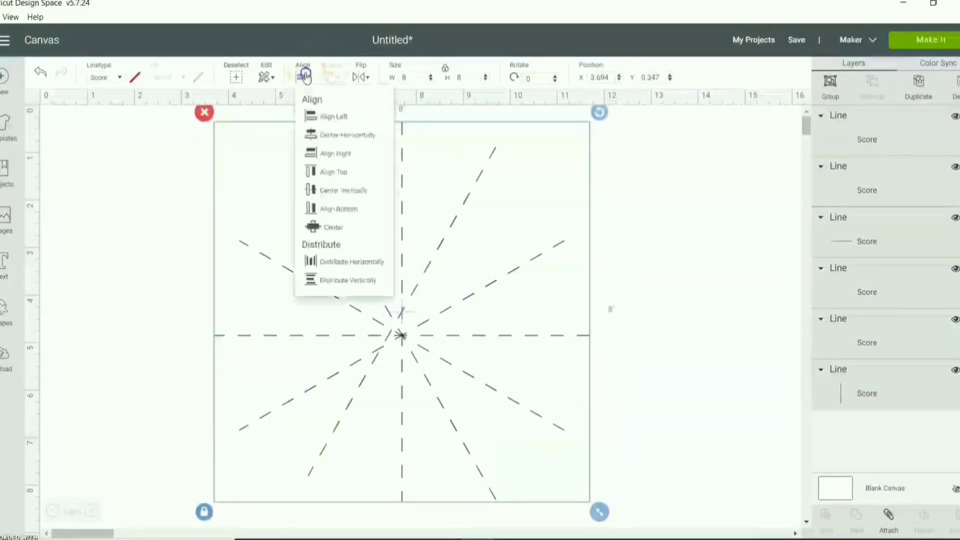
pyautogui.click(348, 229)
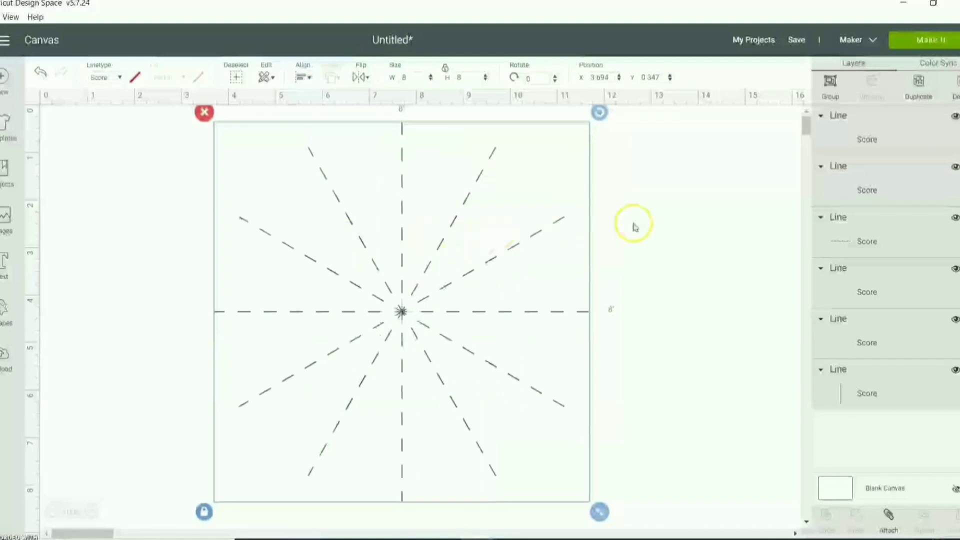
pyautogui.click(655, 222)
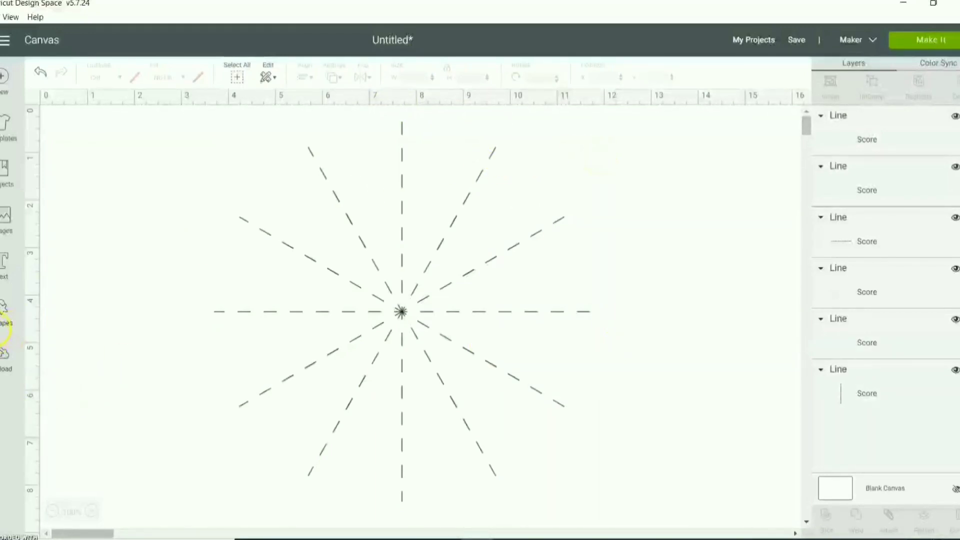
# - Insert a circle, shrink it to about 1.96 inches and place it over the upper end of the vertical score line
pyautogui.click(4, 315)
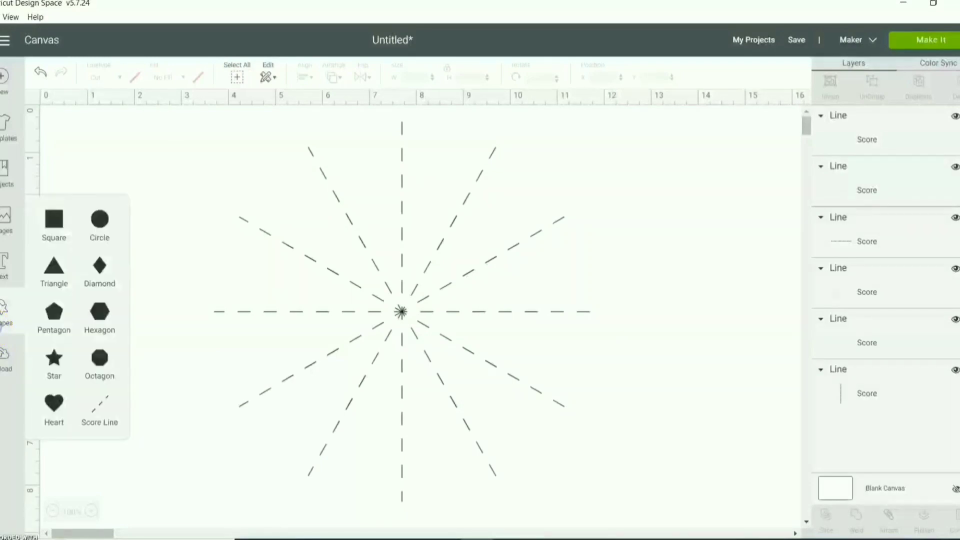
pyautogui.click(100, 218)
pyautogui.moveTo(296, 359); pyautogui.dragTo(384, 137)
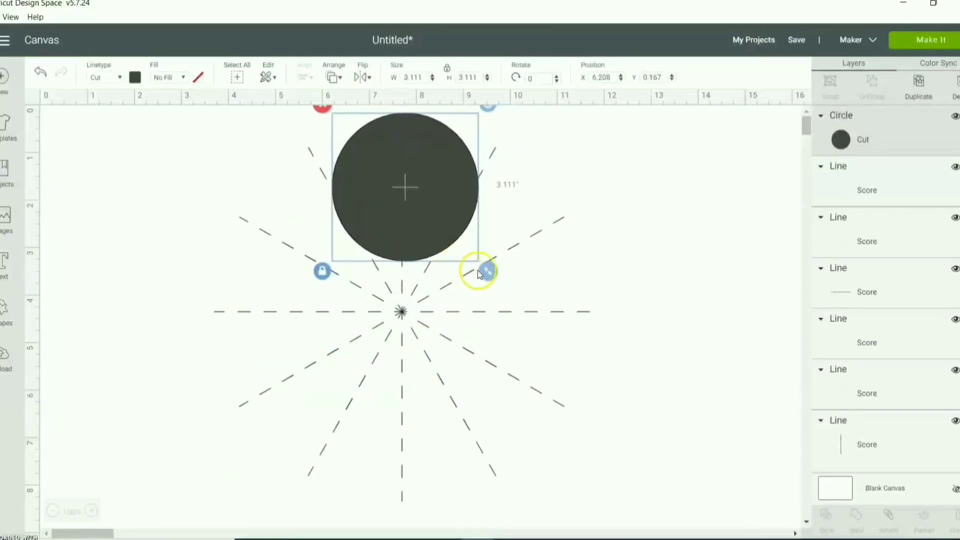
pyautogui.moveTo(478, 271); pyautogui.dragTo(425, 216)
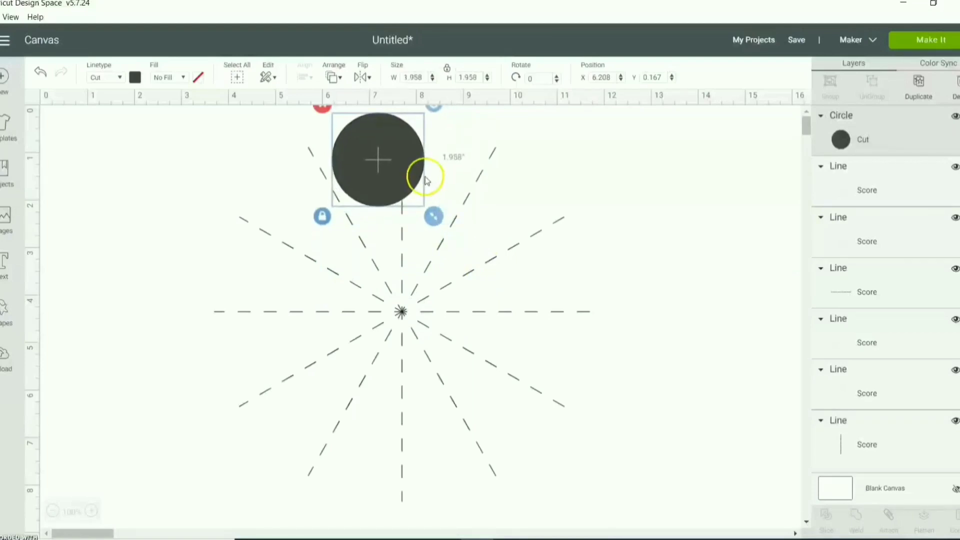
pyautogui.moveTo(405, 154); pyautogui.dragTo(430, 157)
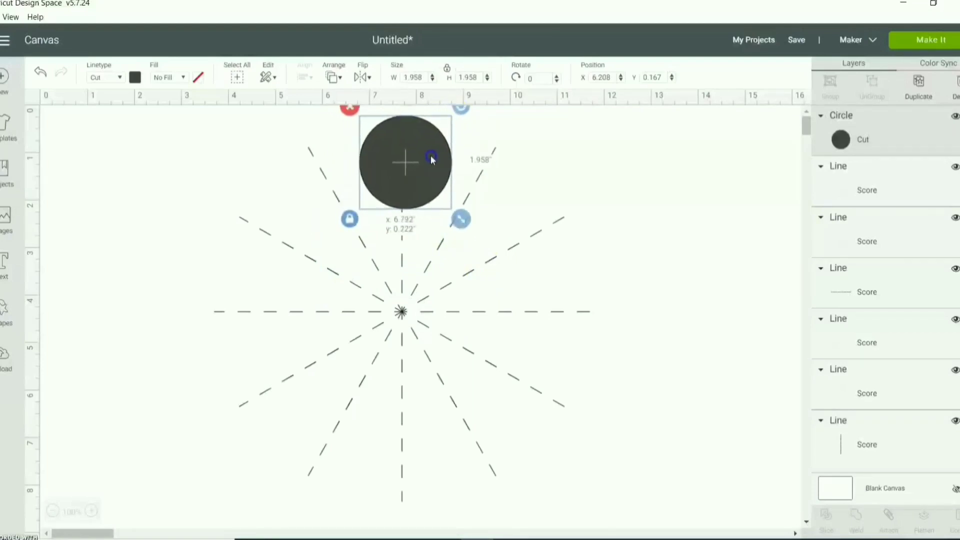
# - Set the circle's width to 2 inches and move it slightly down along the vertical score line
pyautogui.moveTo(423, 78); pyautogui.dragTo(382, 81)
pyautogui.write('2')
pyautogui.press('Return')
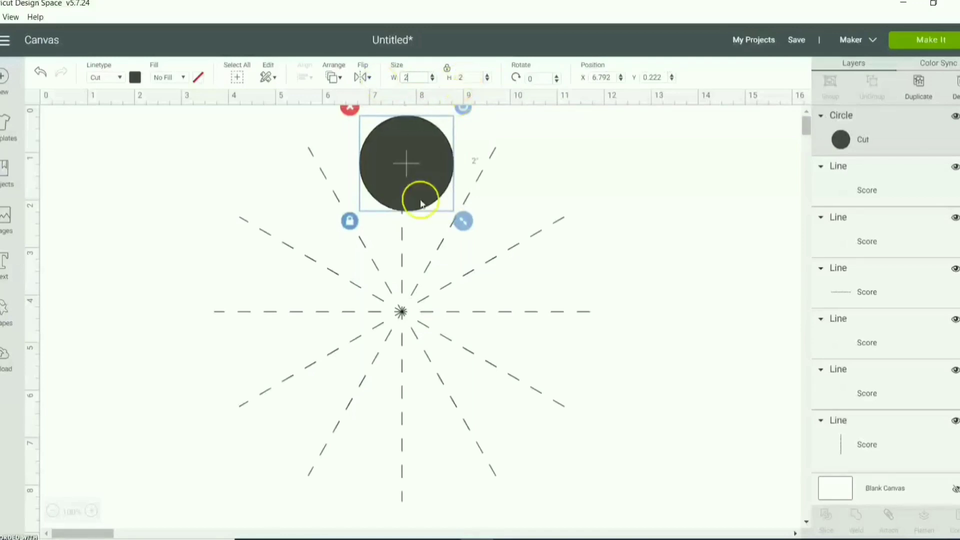
pyautogui.moveTo(389, 189); pyautogui.dragTo(385, 199)
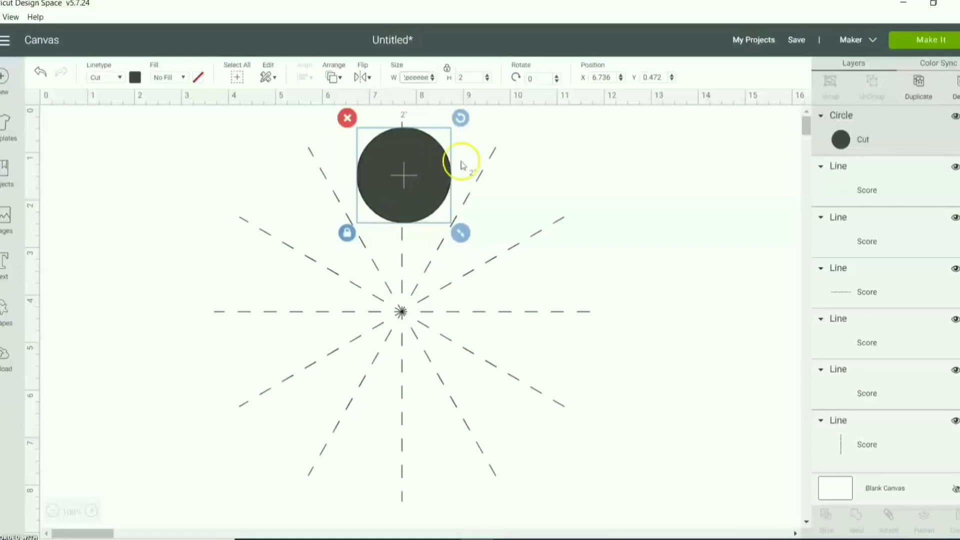
pyautogui.click(638, 139)
# - Copy the 2-inch circle and paste a second one onto the canvas
pyautogui.click(388, 166)
pyautogui.hotkey('ctrl', 'c')
pyautogui.hotkey('ctrl', 'v')
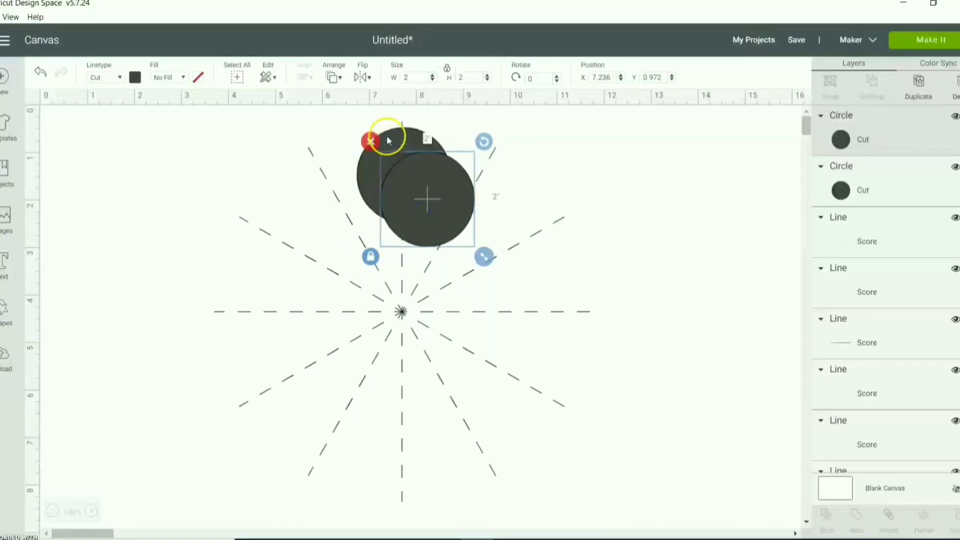
# - Center both circles and all score lines horizontally on one another
pyautogui.moveTo(567, 130); pyautogui.dragTo(263, 335)
pyautogui.click(305, 75)
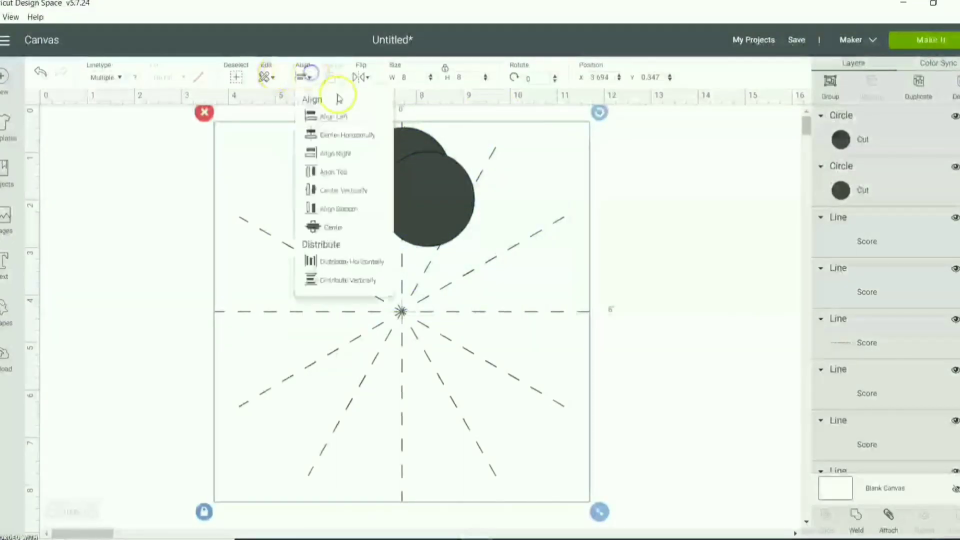
pyautogui.click(350, 135)
pyautogui.click(660, 163)
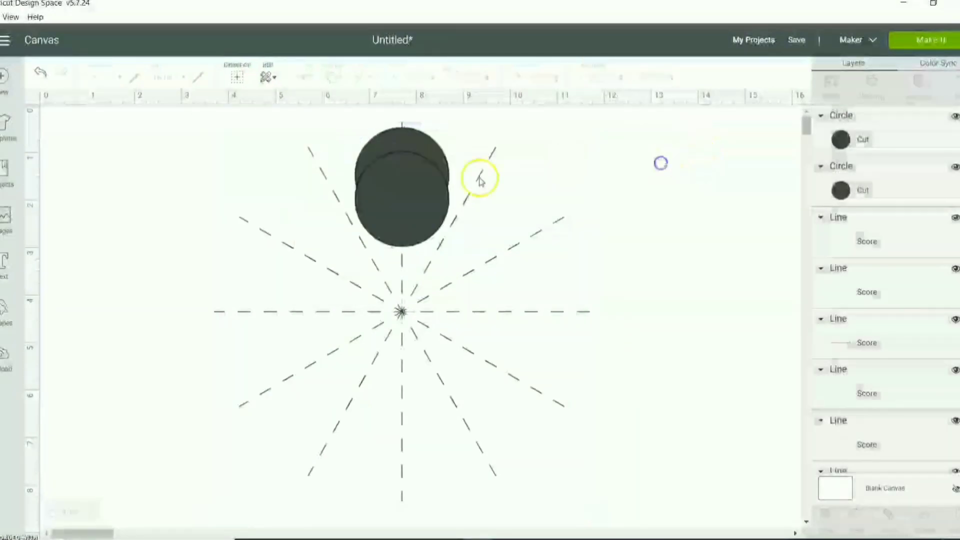
# - Move the pasted circle down to the lower end of the vertical score line
pyautogui.click(360, 225)
pyautogui.moveTo(360, 225); pyautogui.dragTo(360, 239)
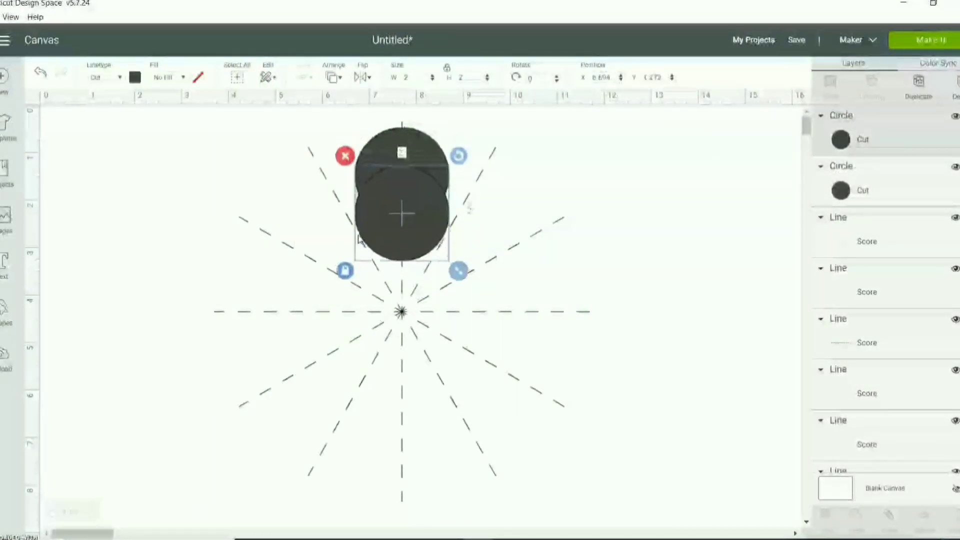
pyautogui.moveTo(394, 209); pyautogui.dragTo(394, 439)
pyautogui.click(720, 347)
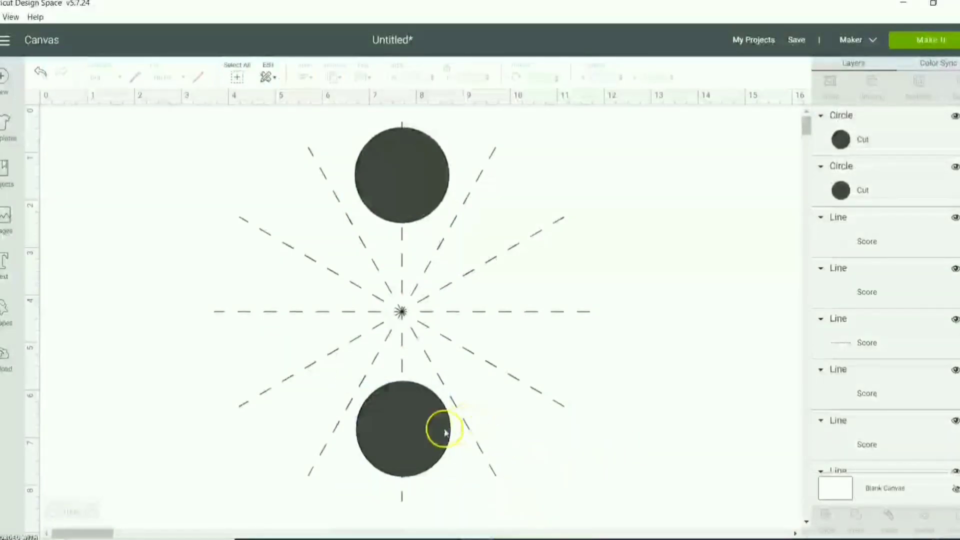
# - Align the bottom edge of the lower circle with the lower end of the vertical score line
pyautogui.click(445, 431)
pyautogui.keyDown('shift'); pyautogui.click(401, 339); pyautogui.keyUp('shift')
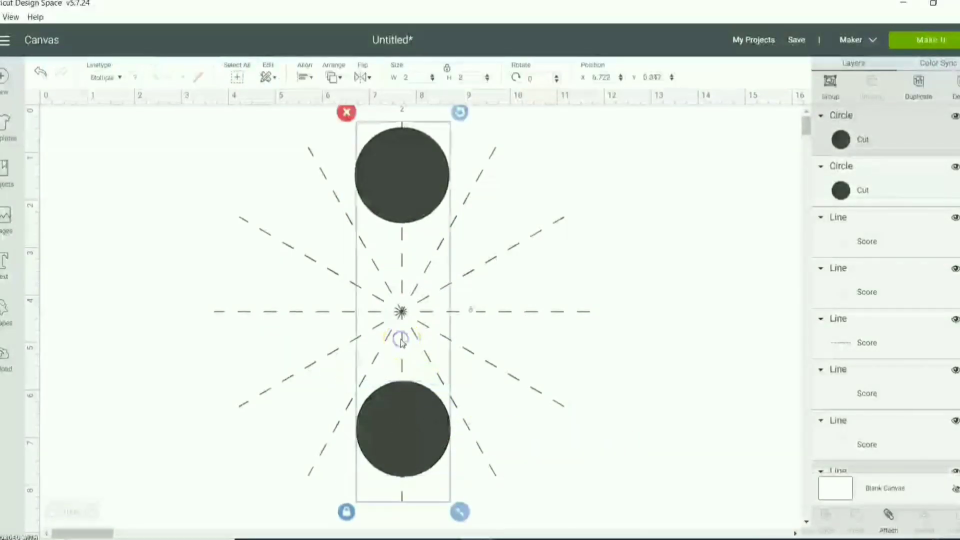
pyautogui.click(304, 76)
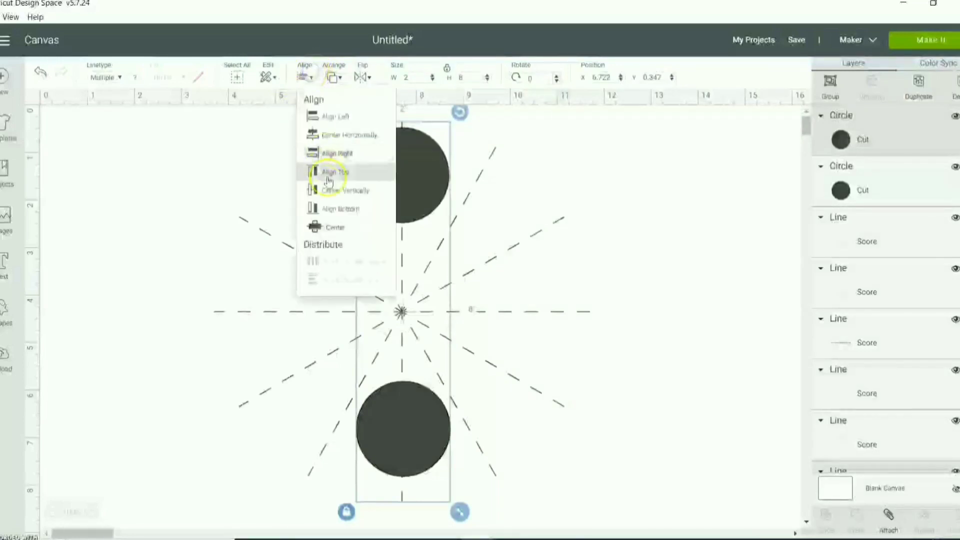
pyautogui.click(338, 209)
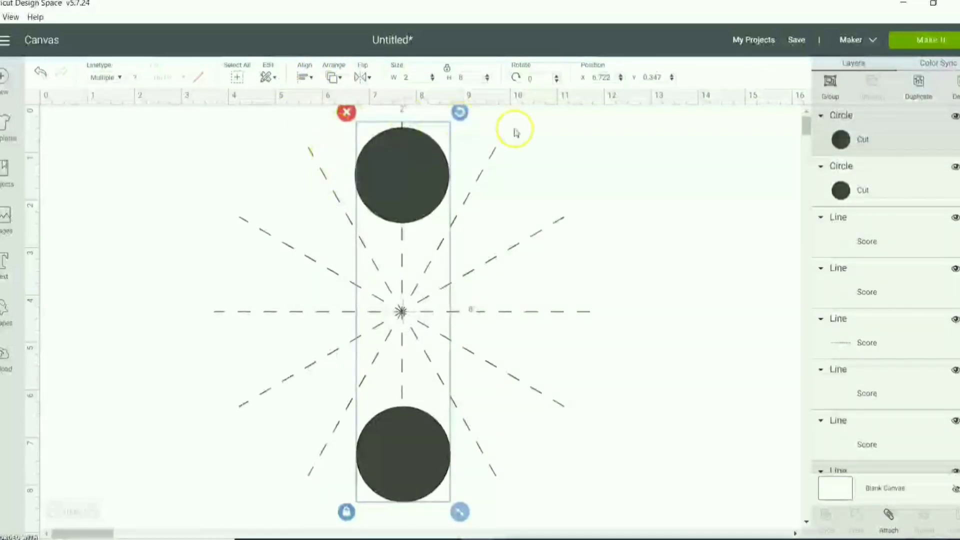
# - Align the top edge of the upper circle with the upper end of the vertical score line
pyautogui.click(423, 162)
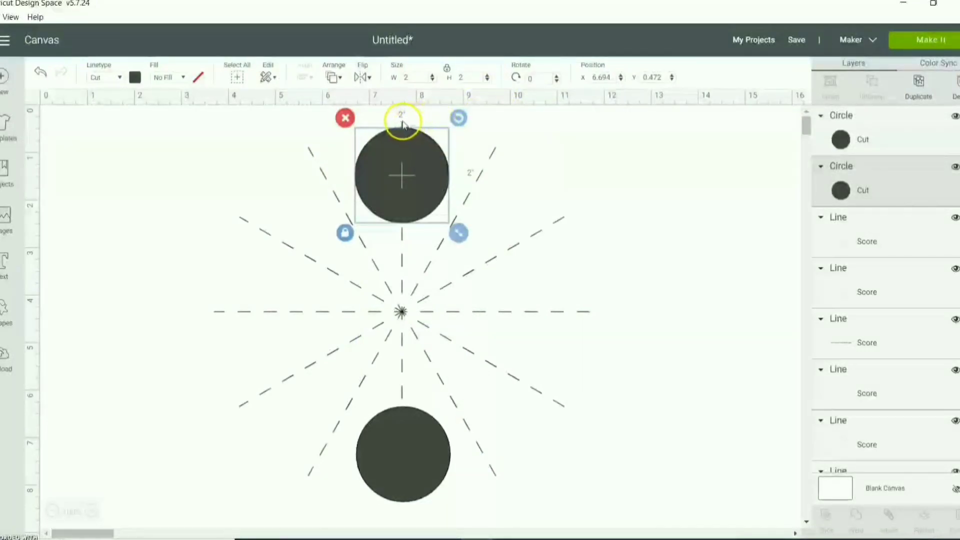
pyautogui.click(402, 123)
pyautogui.click(404, 148)
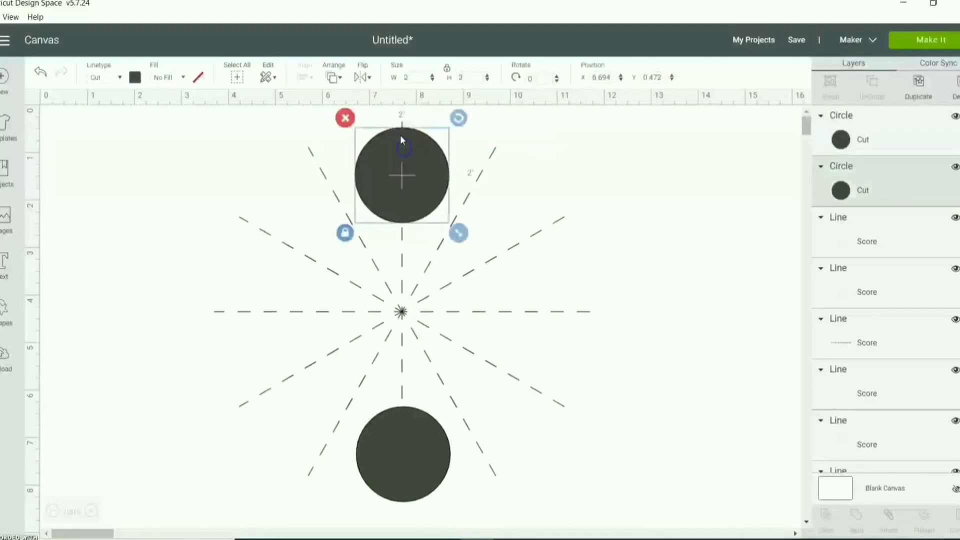
pyautogui.click(403, 123)
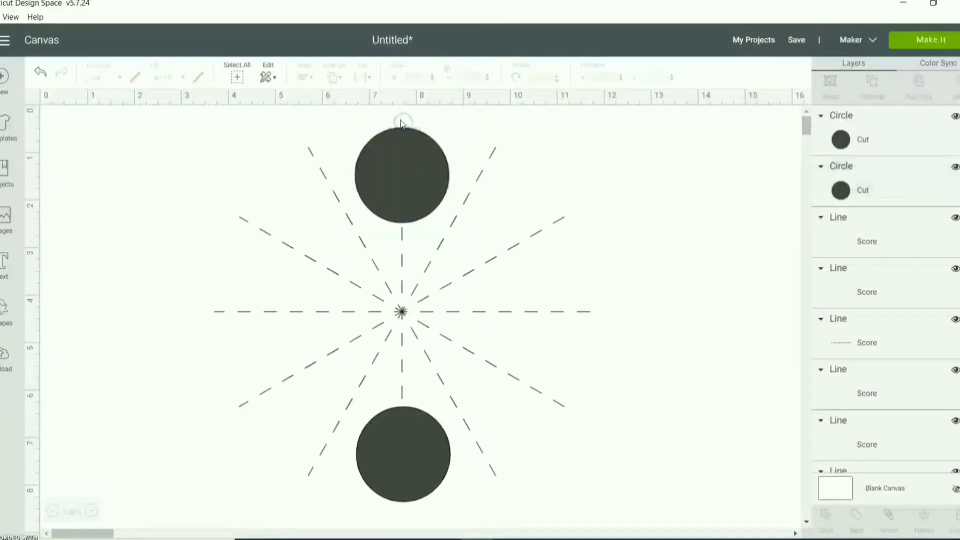
pyautogui.click(401, 127)
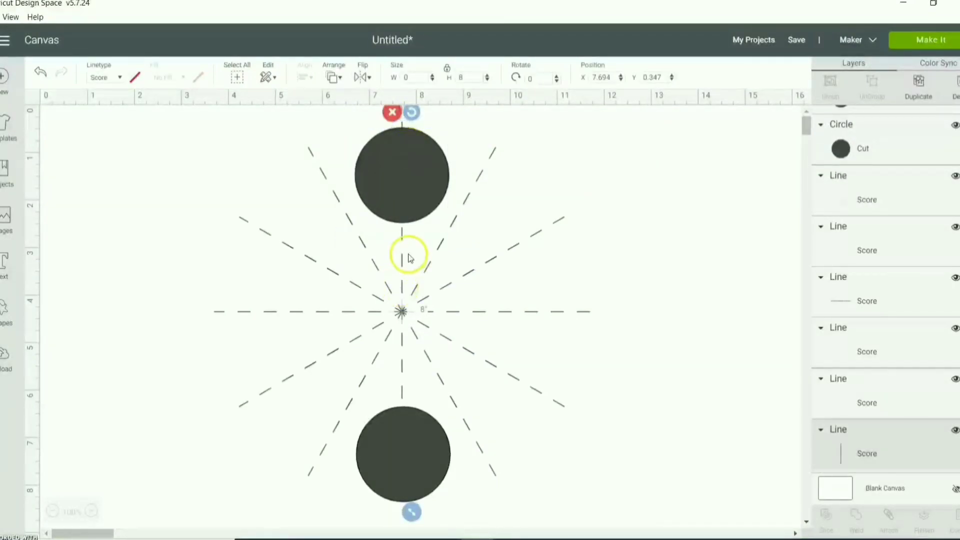
pyautogui.click(782, 277)
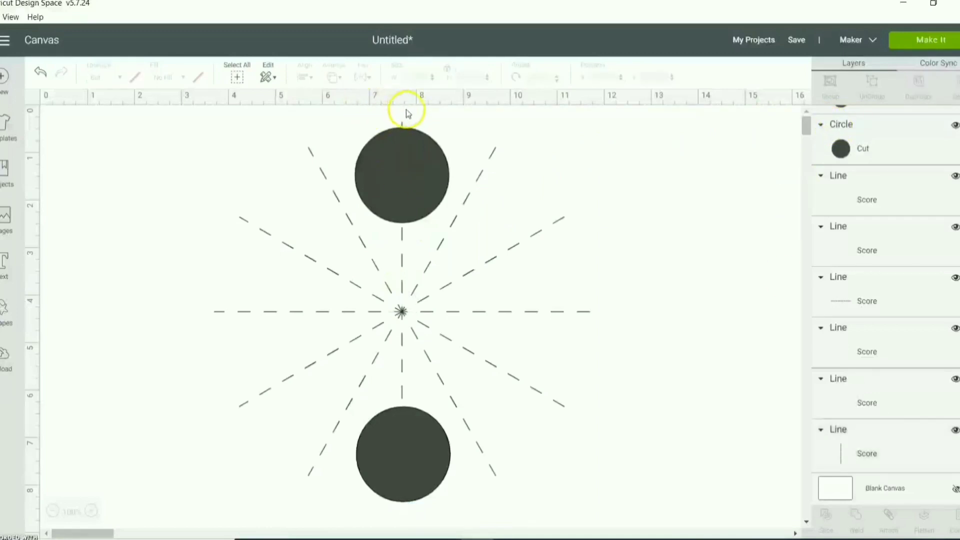
pyautogui.click(403, 125)
pyautogui.keyDown('shift'); pyautogui.click(402, 165); pyautogui.keyUp('shift')
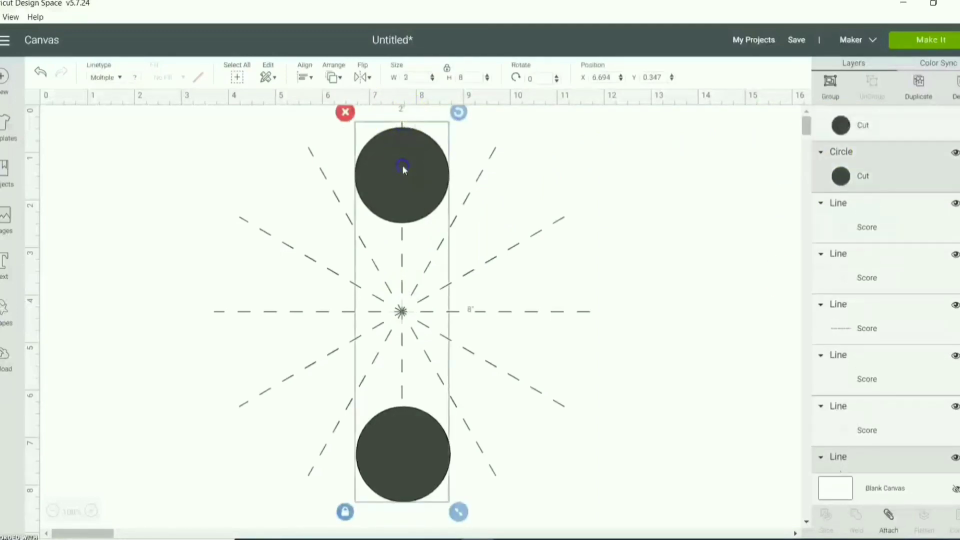
pyautogui.click(304, 76)
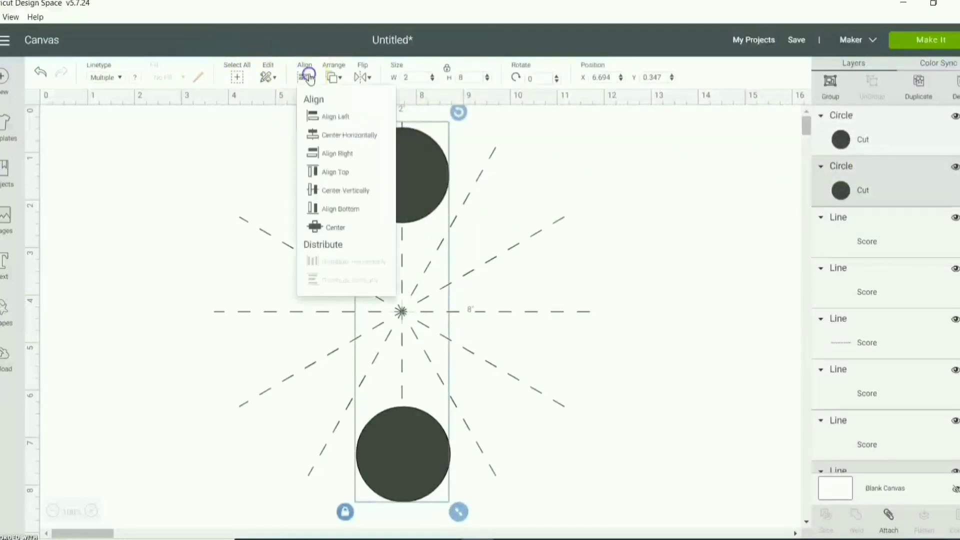
pyautogui.click(342, 171)
# - Center both circles and all six score lines horizontally as one selection
pyautogui.moveTo(683, 174); pyautogui.dragTo(237, 535)
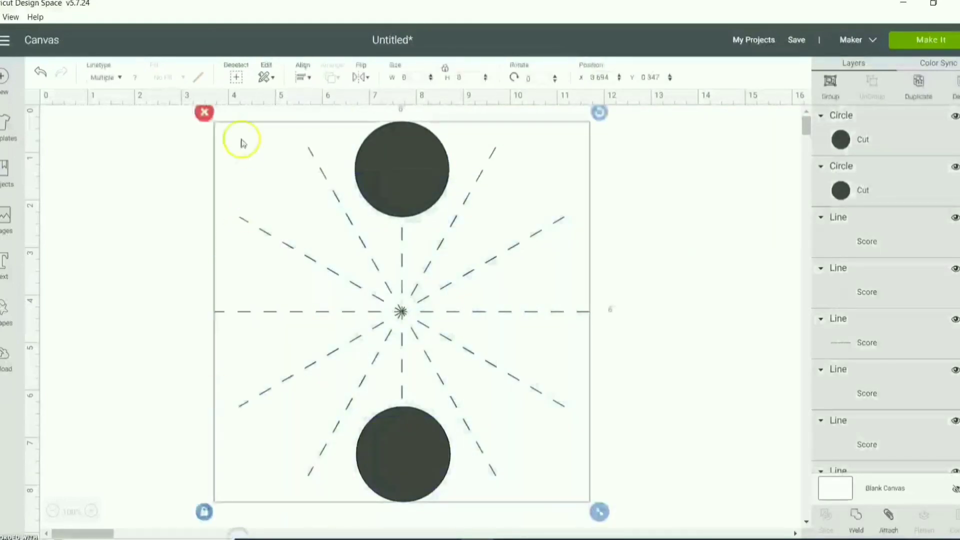
pyautogui.click(302, 75)
pyautogui.click(367, 136)
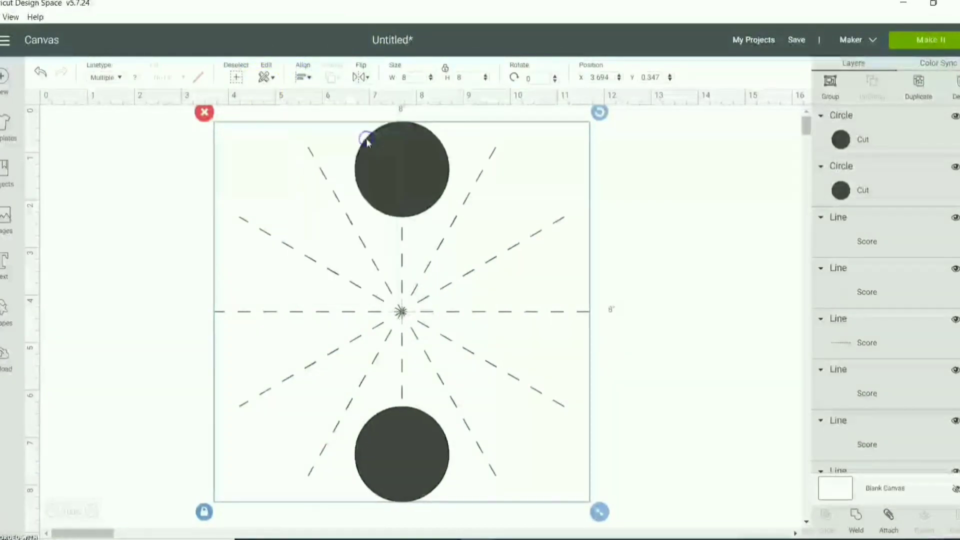
pyautogui.click(686, 143)
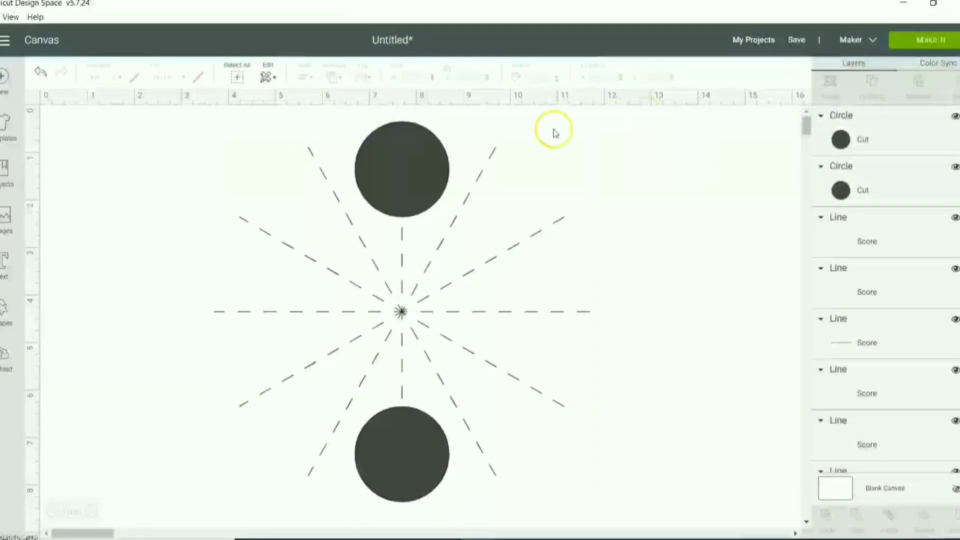
# - Duplicate the upper circle and set the copy's size to 1.8 inches
pyautogui.click(433, 142)
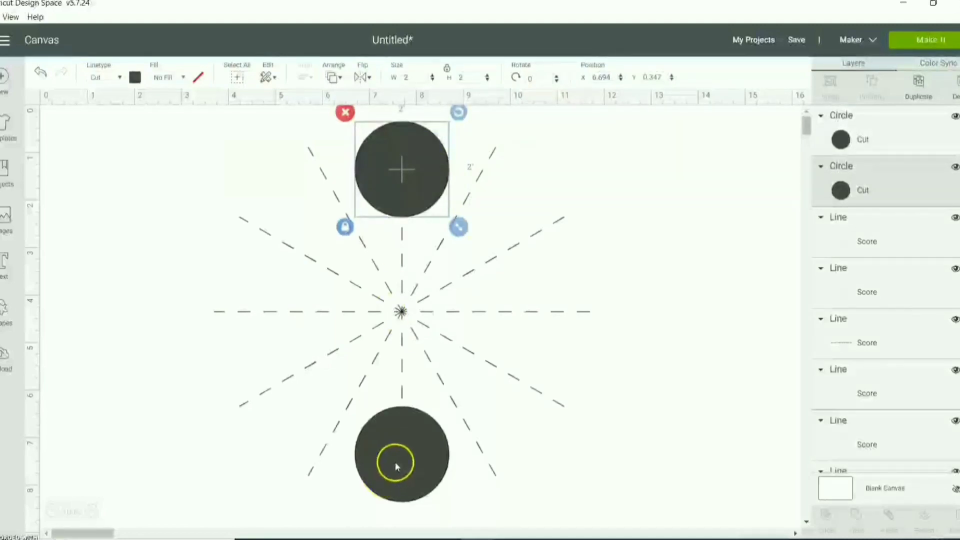
pyautogui.click(610, 118)
pyautogui.click(400, 165)
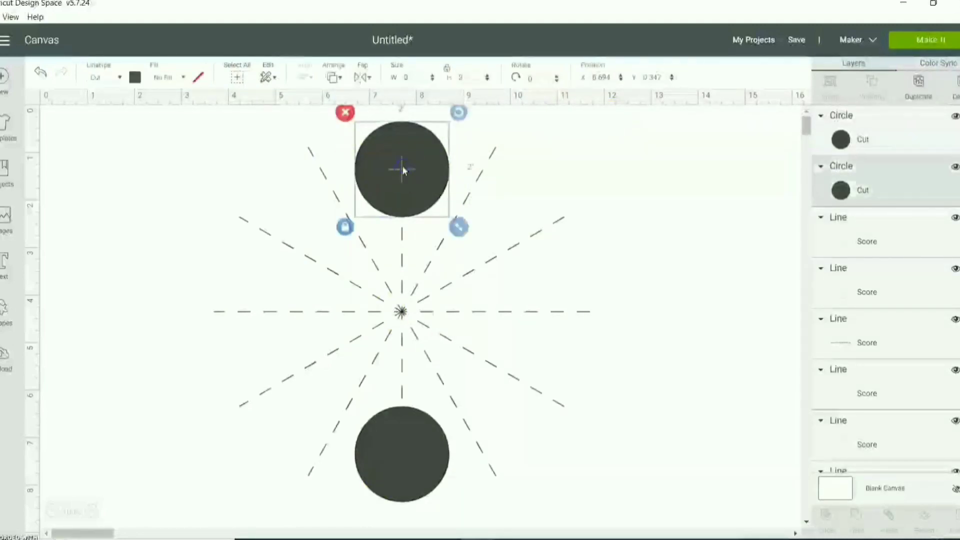
pyautogui.hotkey('ctrl', 'd')
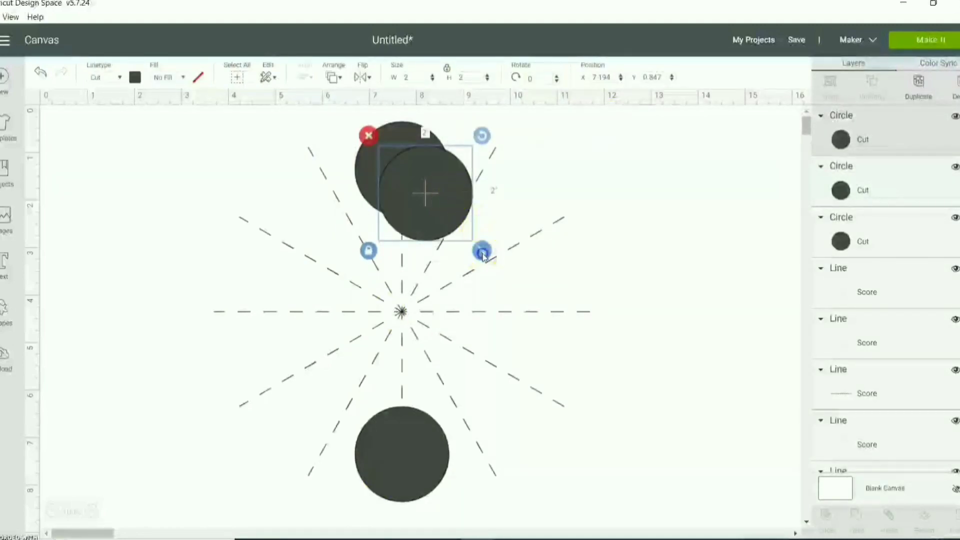
pyautogui.moveTo(482, 253); pyautogui.dragTo(466, 234)
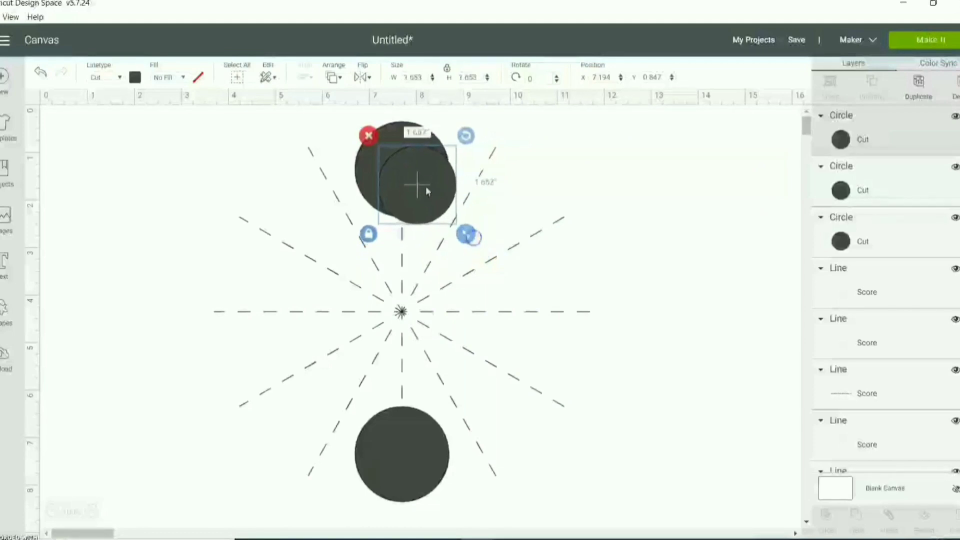
pyautogui.click(482, 79)
pyautogui.write('1')
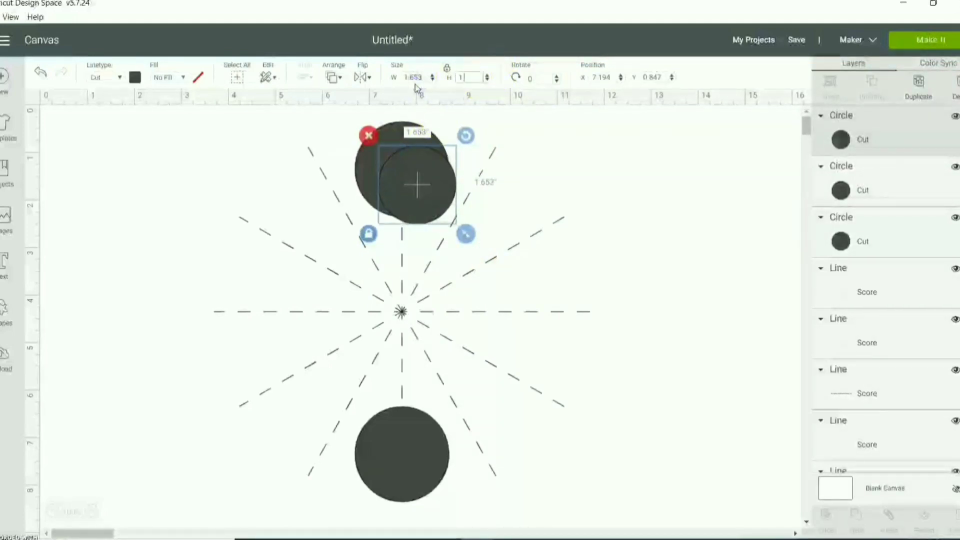
pyautogui.write('.8')
pyautogui.press('Return')
# - Place the 1.8-inch circle over the upper 2-inch circle and center the two on each other
pyautogui.moveTo(424, 223); pyautogui.dragTo(403, 208)
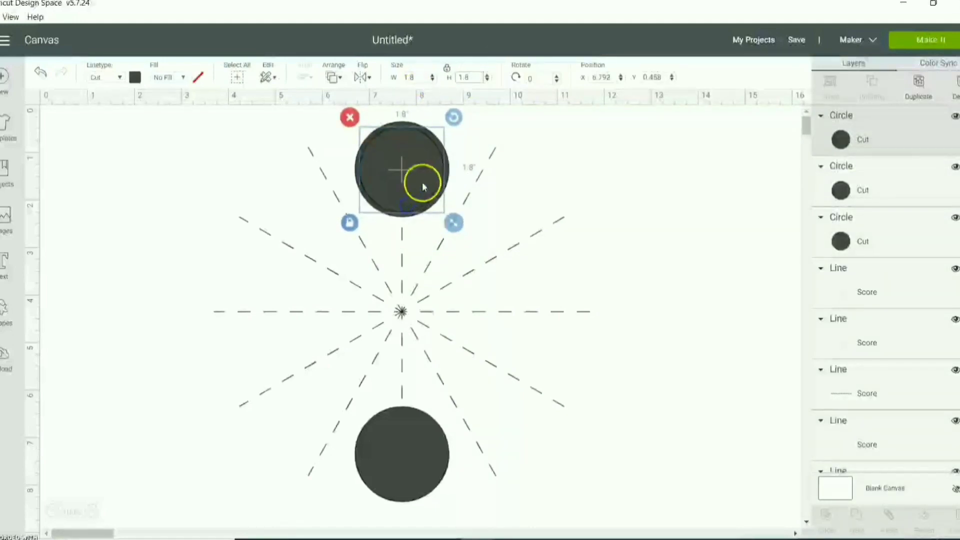
pyautogui.keyDown('shift'); pyautogui.click(448, 170); pyautogui.keyUp('shift')
pyautogui.click(304, 76)
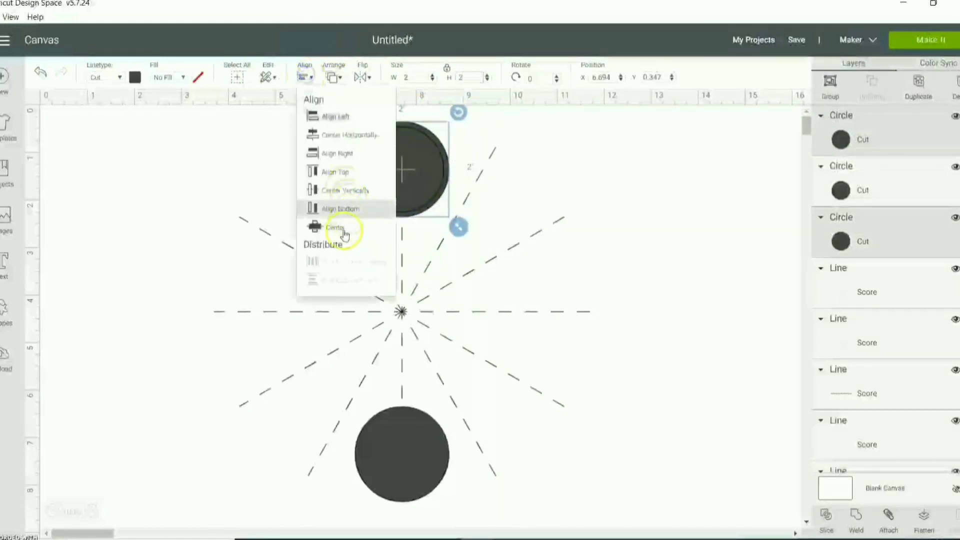
pyautogui.click(344, 231)
pyautogui.click(639, 128)
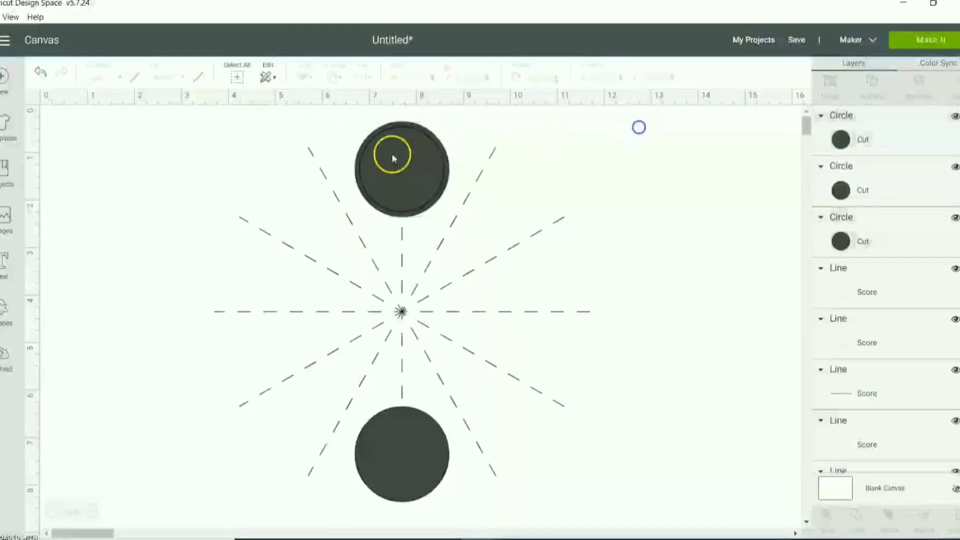
# - Slice the upper 2-inch circle with the 1.8-inch circle and hide the two solid slice results, keeping the ring
pyautogui.click(393, 157)
pyautogui.keyDown('shift'); pyautogui.click(448, 155); pyautogui.keyUp('shift')
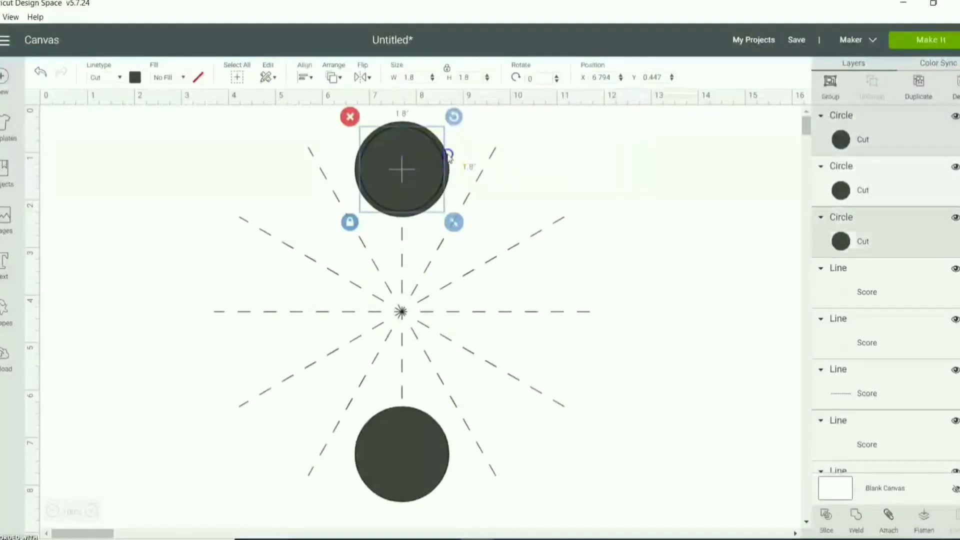
pyautogui.click(831, 524)
pyautogui.click(398, 157)
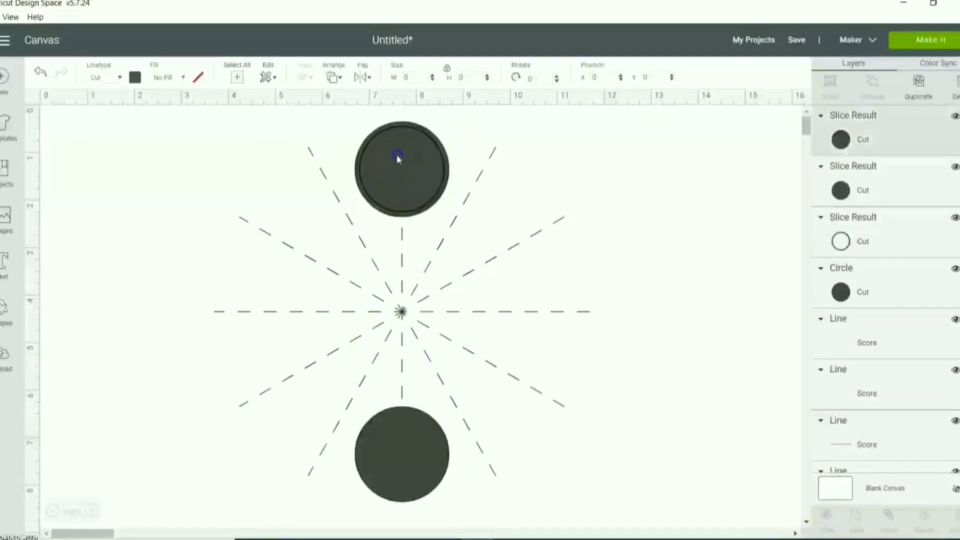
pyautogui.click(955, 116)
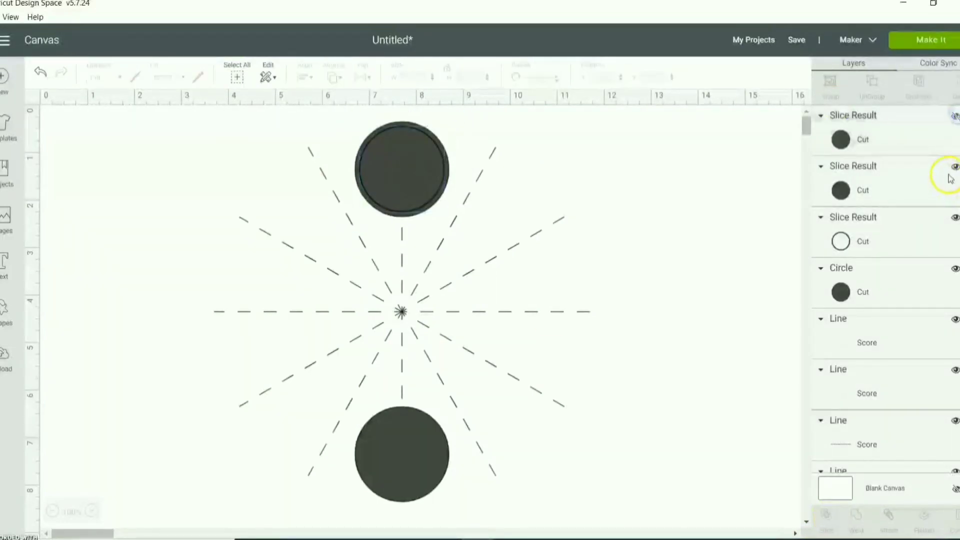
pyautogui.click(955, 166)
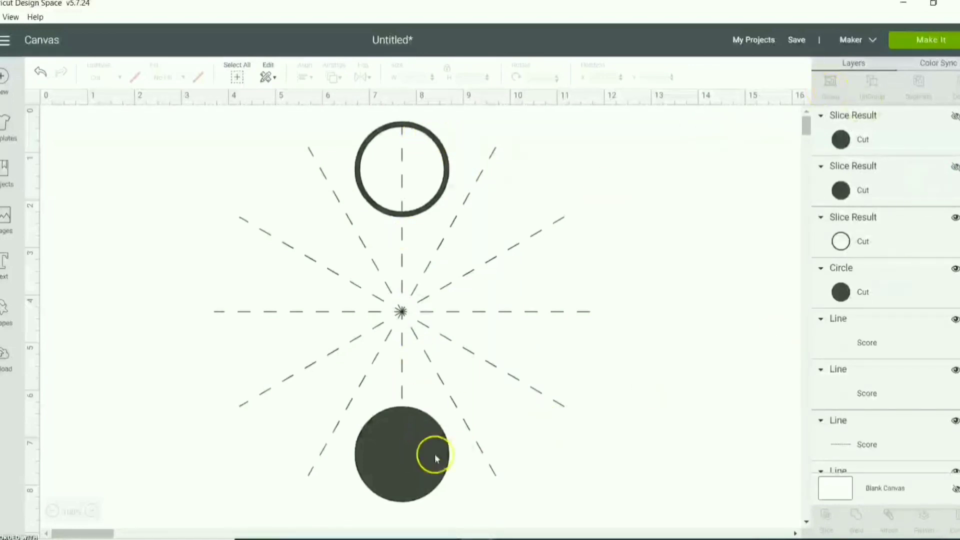
pyautogui.click(437, 440)
pyautogui.press('Delete')
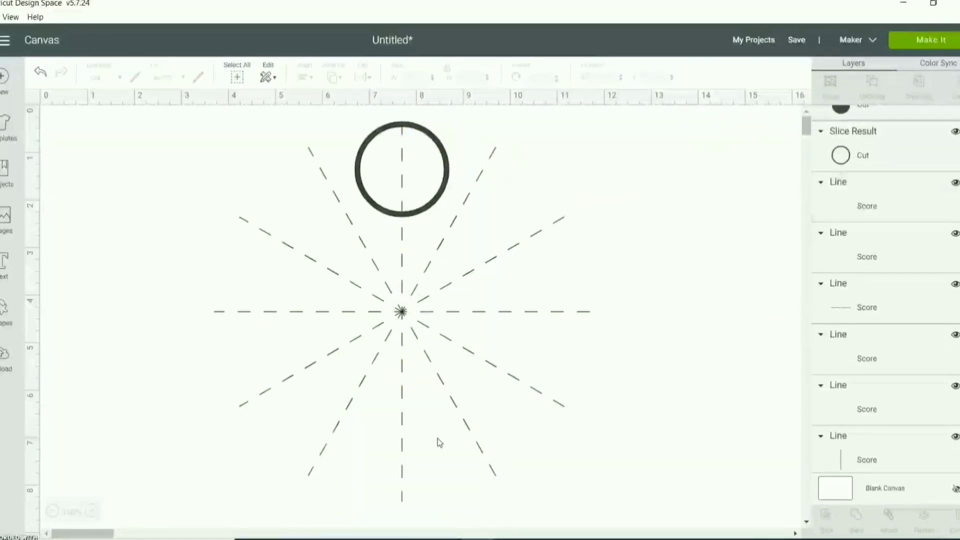
pyautogui.click(436, 198)
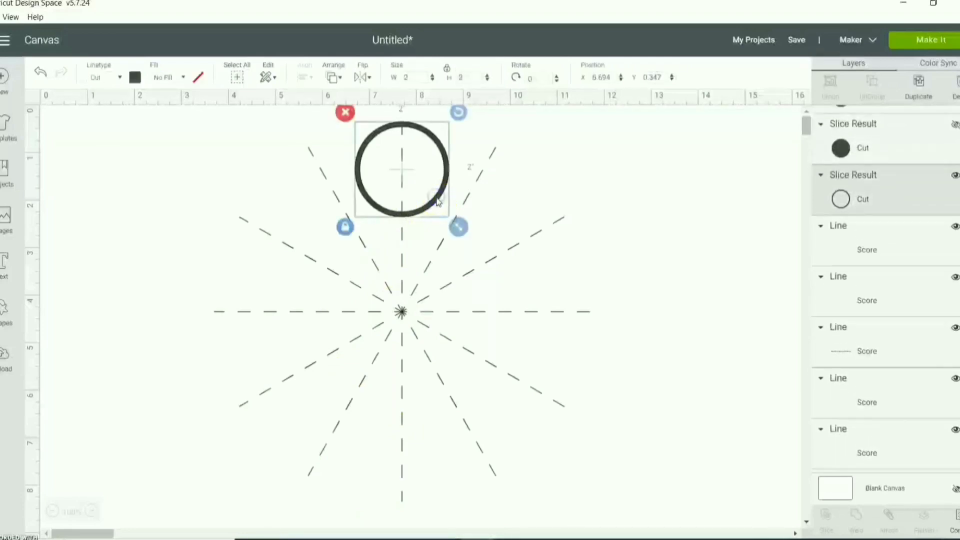
pyautogui.hotkey('ctrl', 'd')
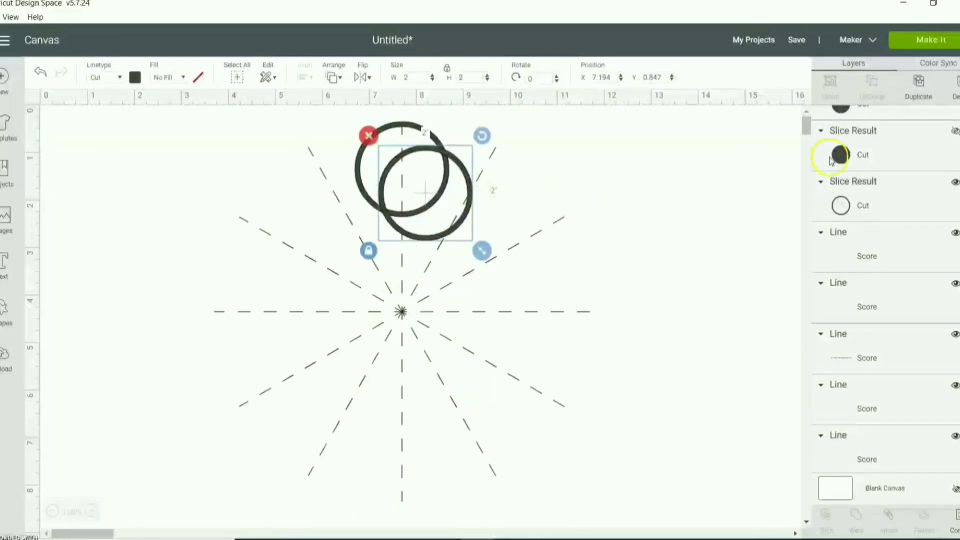
pyautogui.hotkey('ctrl', 'z')
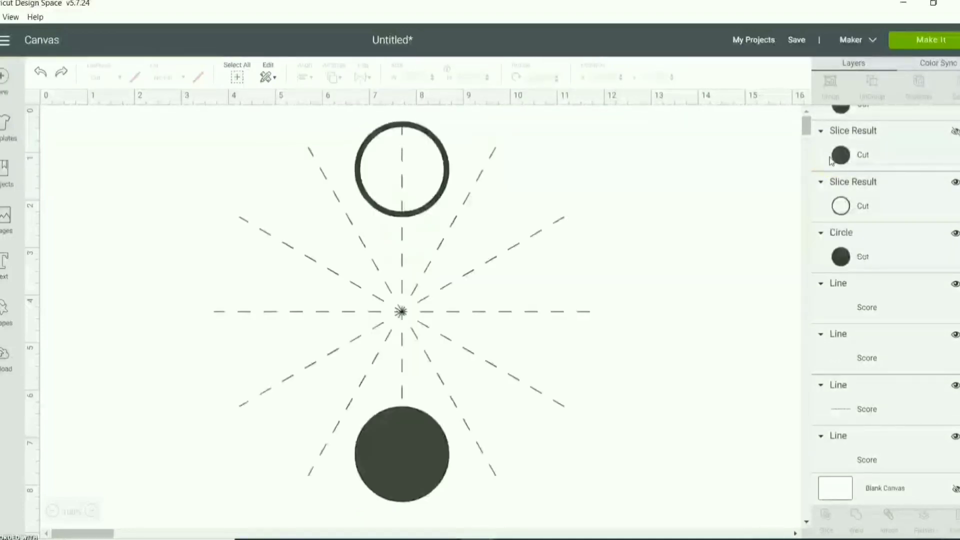
# - Hide the solid lower circle and place a copy of the ring near the lower end of the vertical score line
pyautogui.click(408, 430)
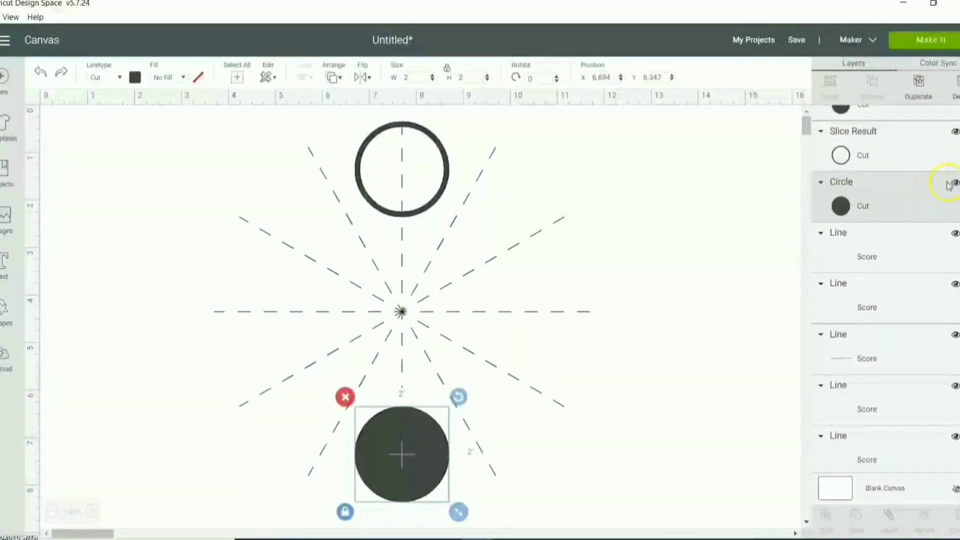
pyautogui.click(953, 184)
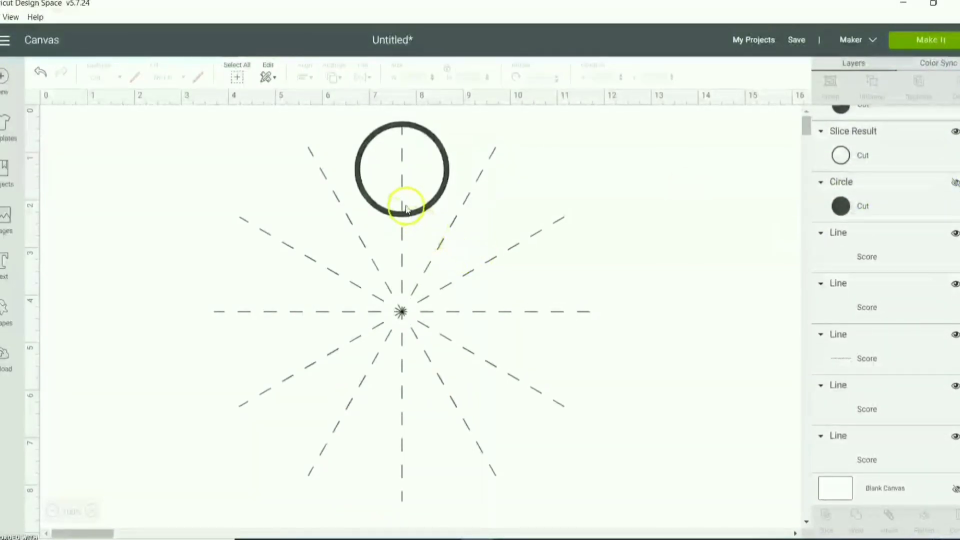
pyautogui.click(409, 215)
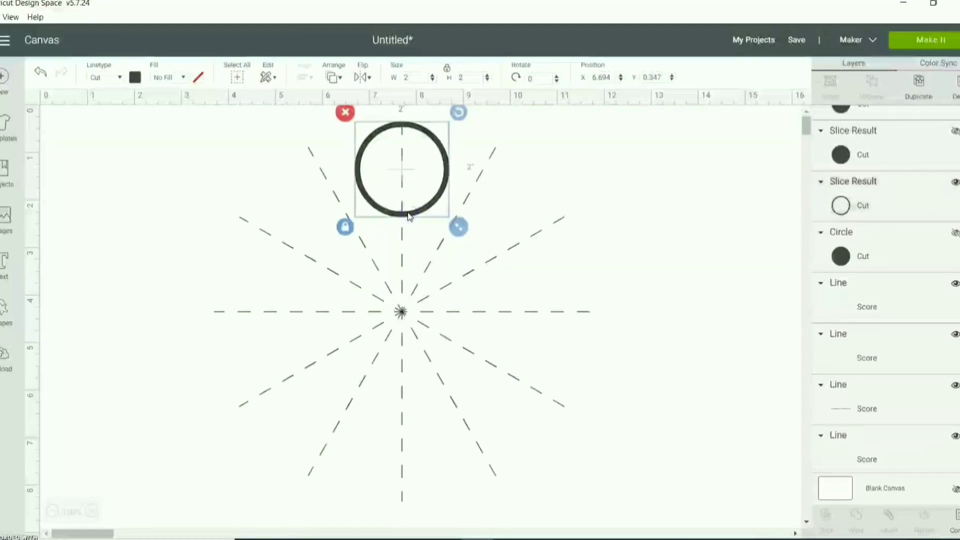
pyautogui.moveTo(408, 216); pyautogui.dragTo(421, 475)
# - Position the copied ring at the lower end of the vertical score line and align their bottom edges
pyautogui.moveTo(431, 520); pyautogui.dragTo(408, 441)
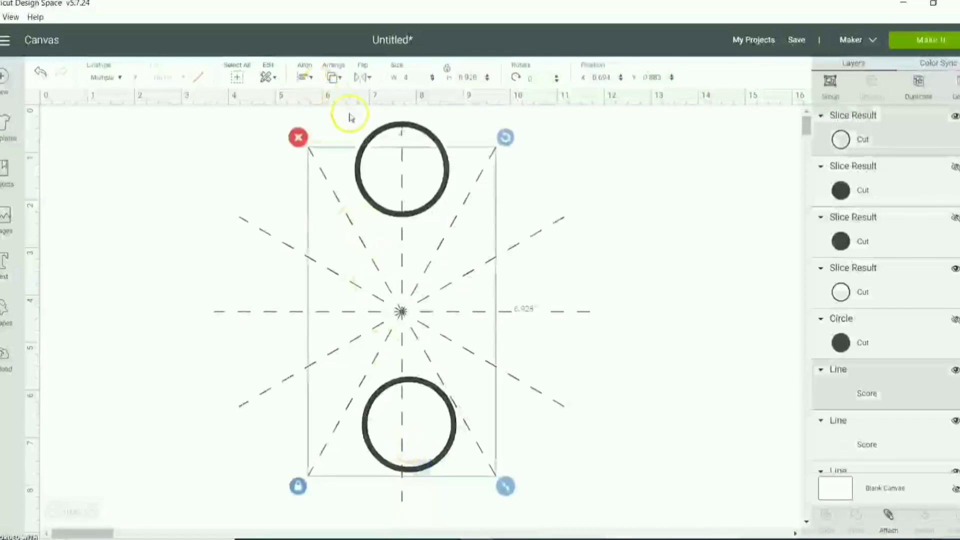
pyautogui.click(699, 335)
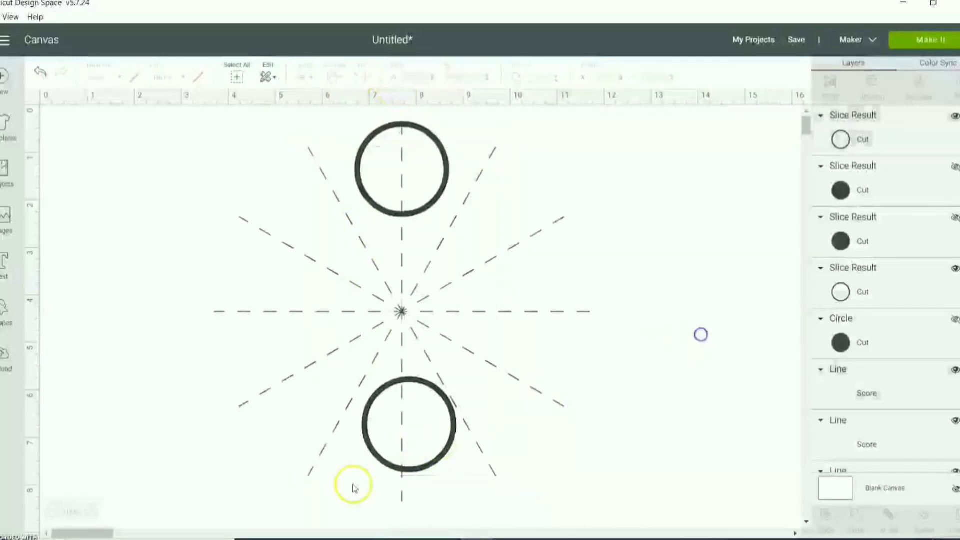
pyautogui.click(408, 472)
pyautogui.keyDown('shift'); pyautogui.click(400, 500); pyautogui.keyUp('shift')
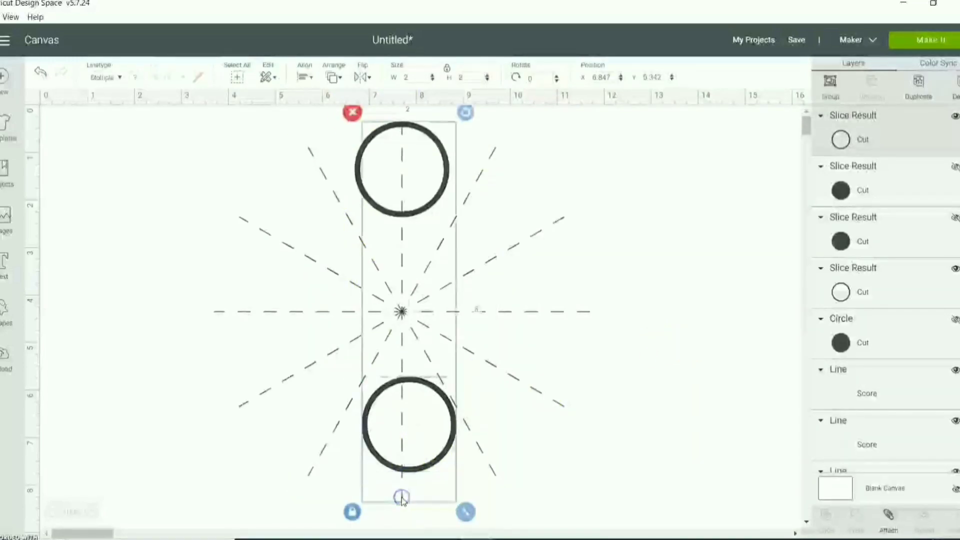
pyautogui.click(305, 85)
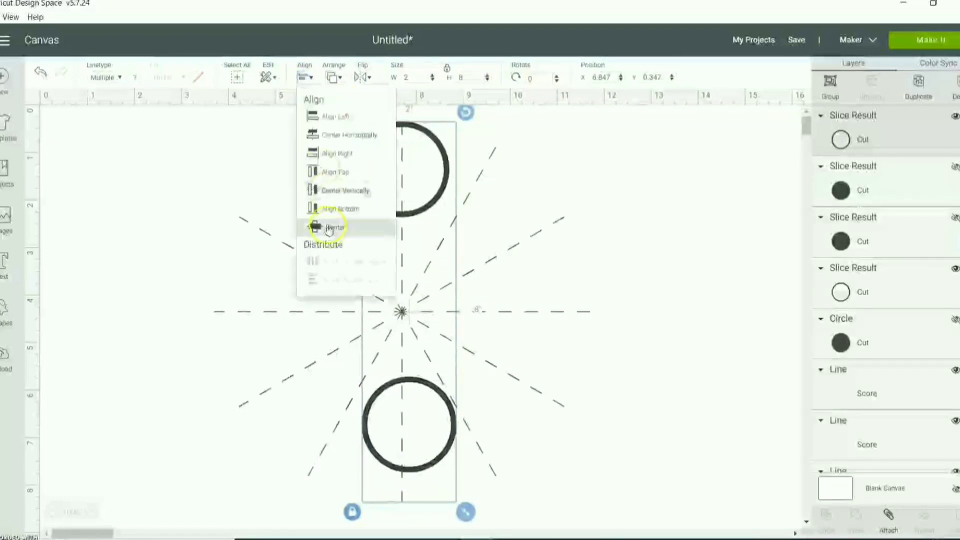
pyautogui.click(321, 208)
# - Center both rings and all the score lines horizontally on one another
pyautogui.moveTo(650, 184); pyautogui.dragTo(311, 509)
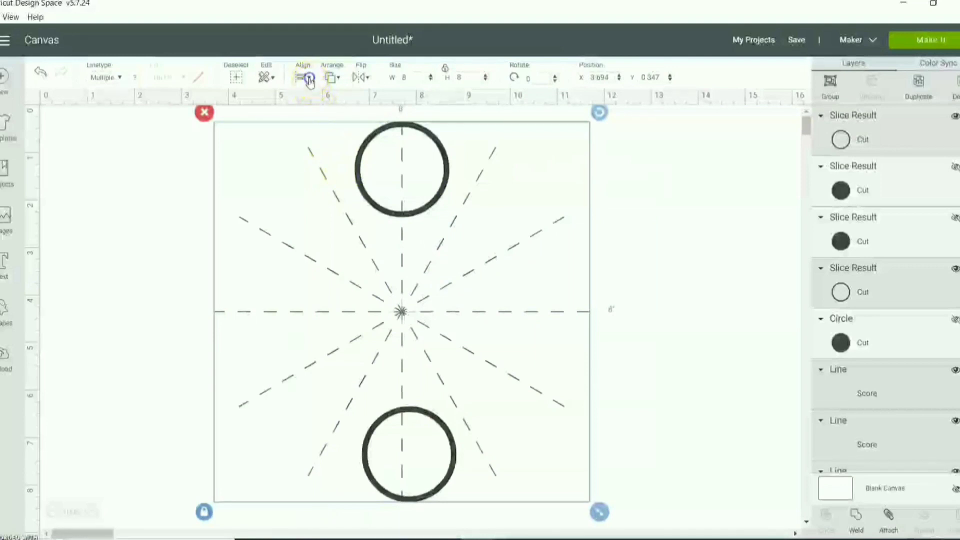
pyautogui.click(302, 77)
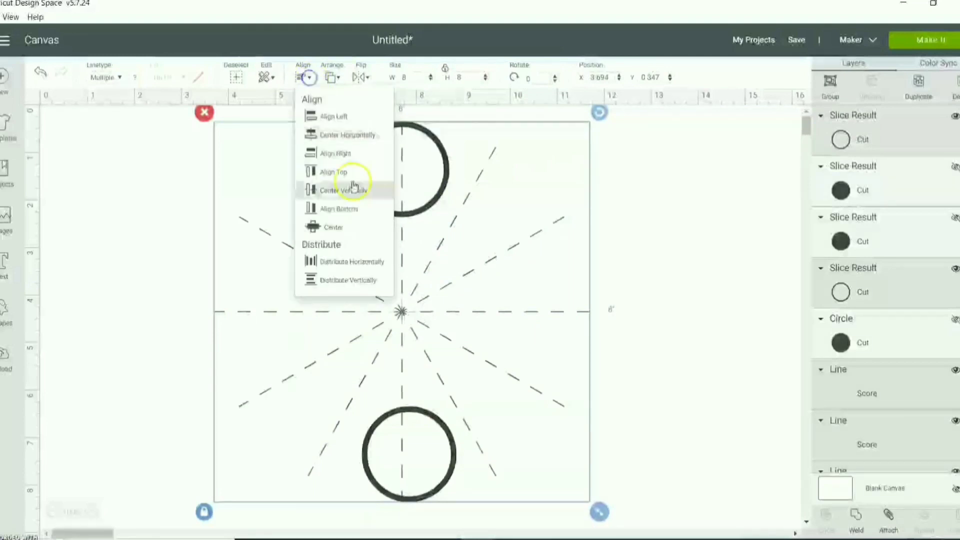
pyautogui.click(360, 136)
pyautogui.click(685, 181)
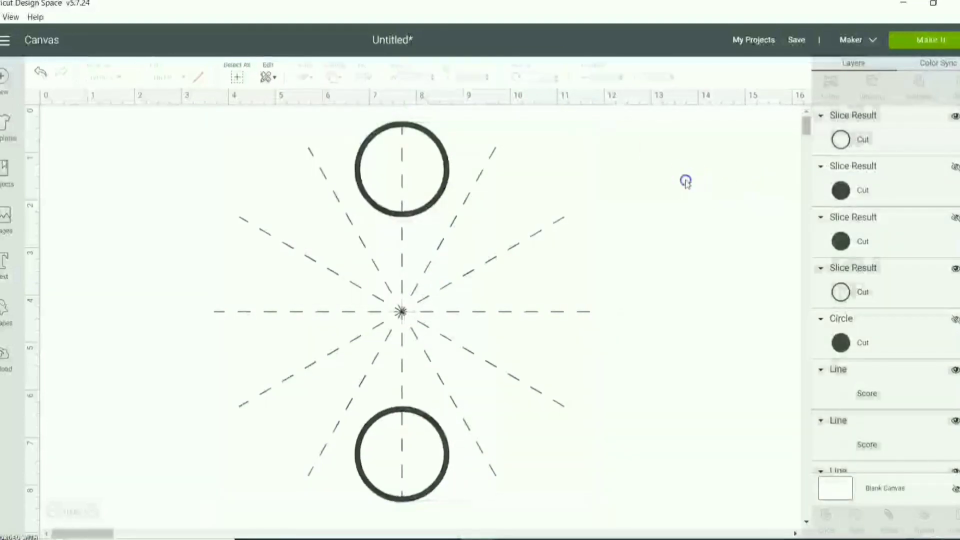
# - Duplicate the upper and lower rings together and rotate the copied pair 90 degrees
pyautogui.click(434, 200)
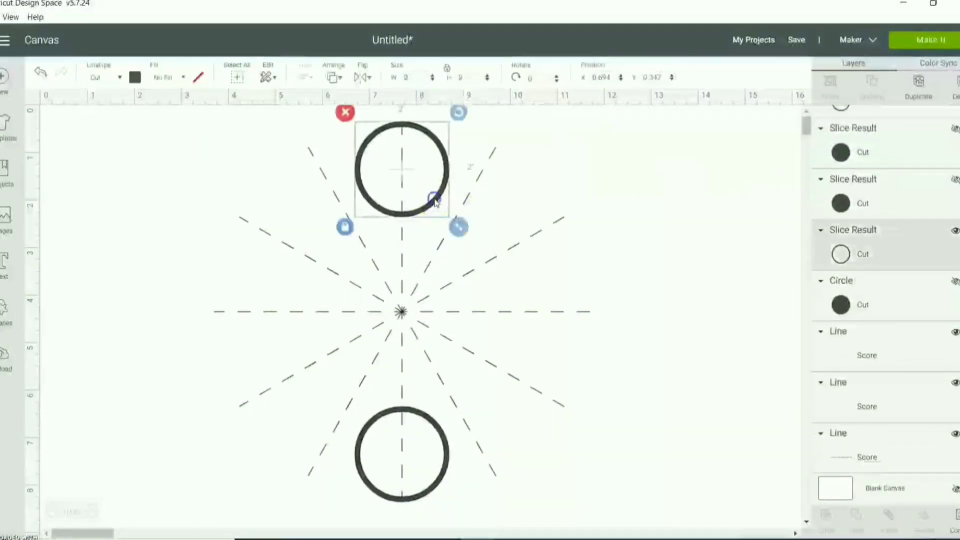
pyautogui.keyDown('shift'); pyautogui.click(422, 414); pyautogui.keyUp('shift')
pyautogui.hotkey('ctrl', 'd')
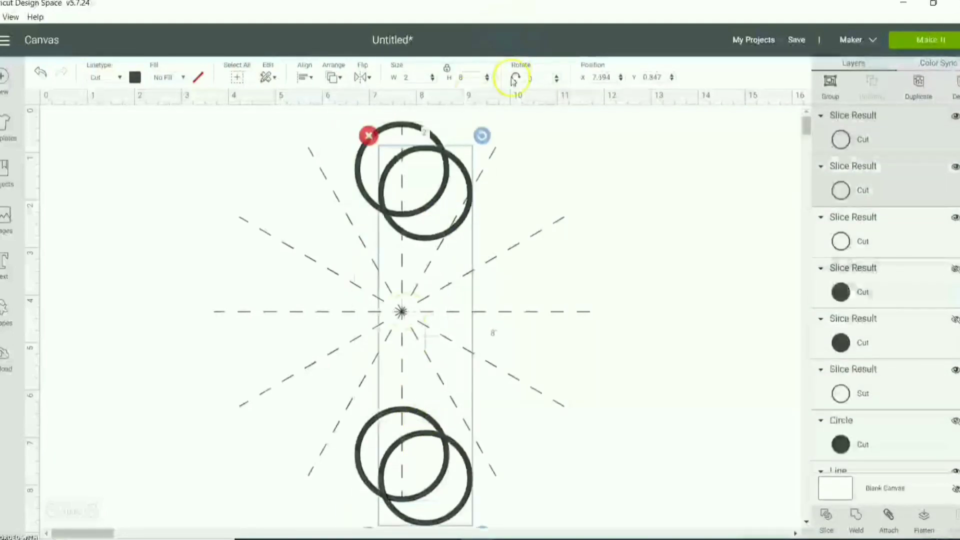
pyautogui.click(547, 78)
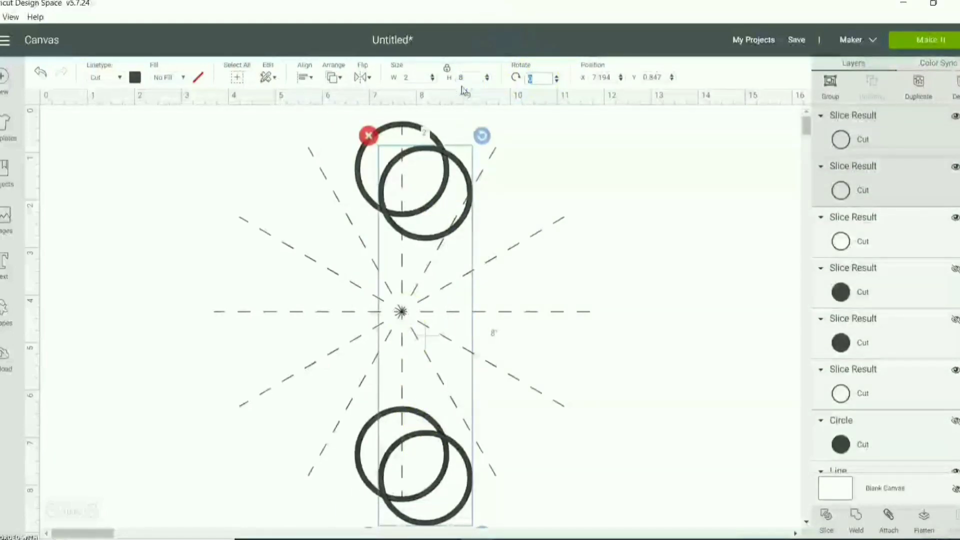
pyautogui.write('90')
pyautogui.press('Return')
pyautogui.moveTo(647, 167); pyautogui.dragTo(317, 437)
pyautogui.click(699, 310)
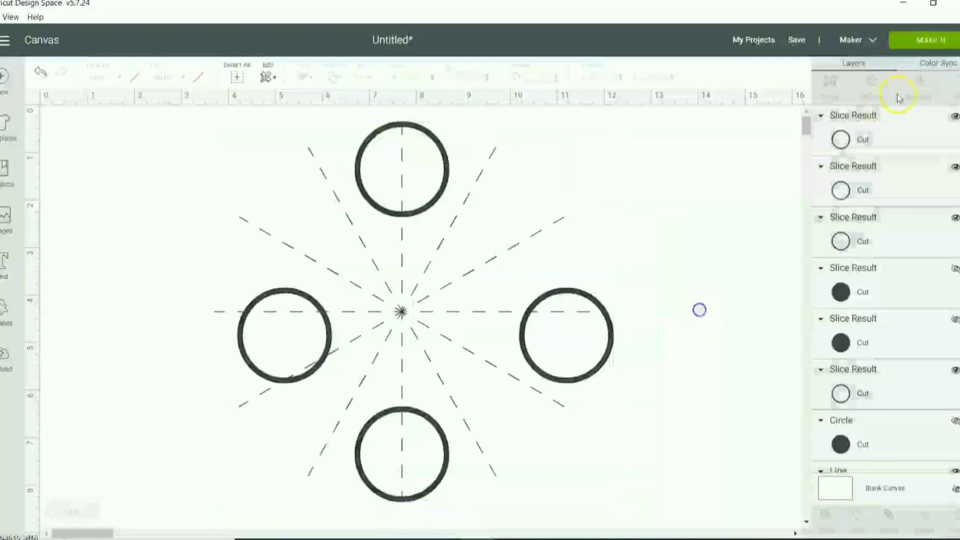
# - Group the two side rings as one pair and the upper and lower rings as another pair
pyautogui.click(872, 139)
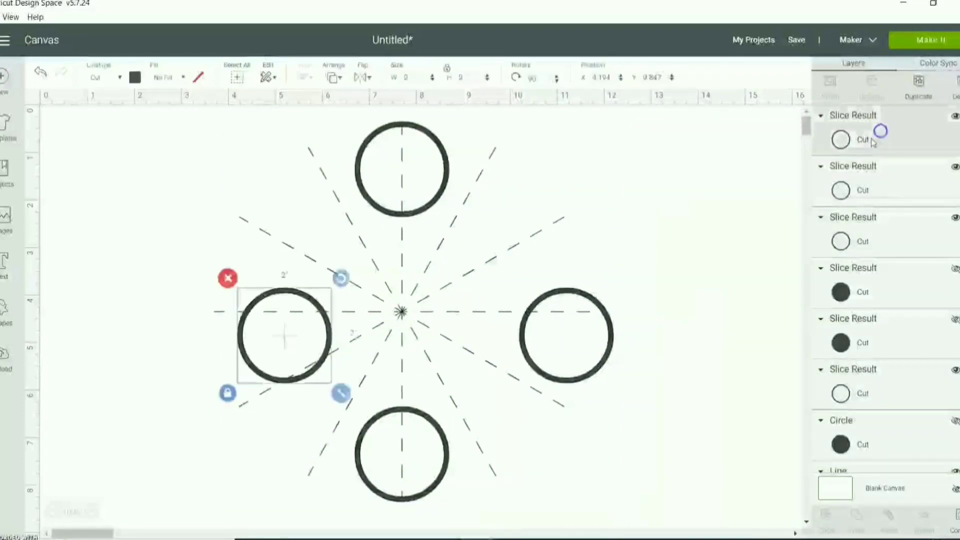
pyautogui.keyDown('shift'); pyautogui.click(846, 173); pyautogui.keyUp('shift')
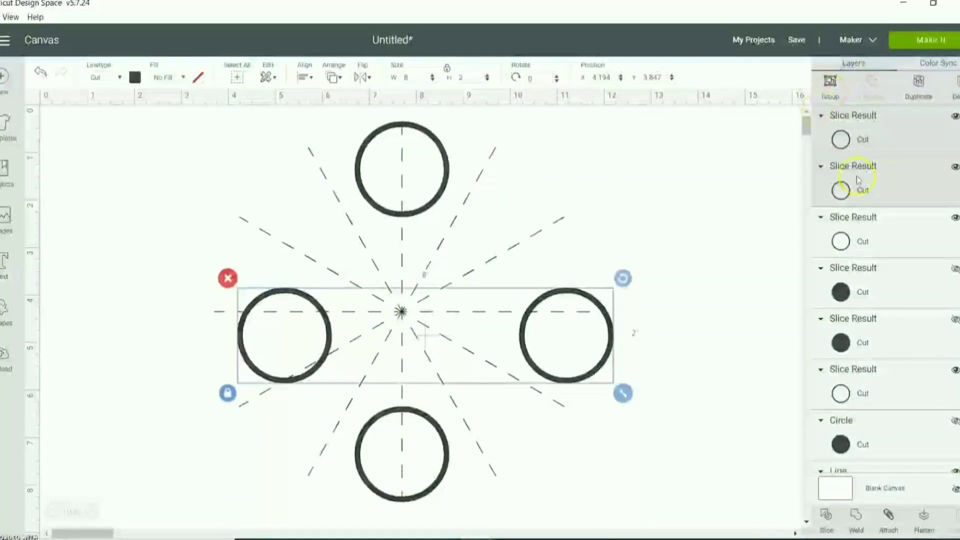
pyautogui.click(827, 85)
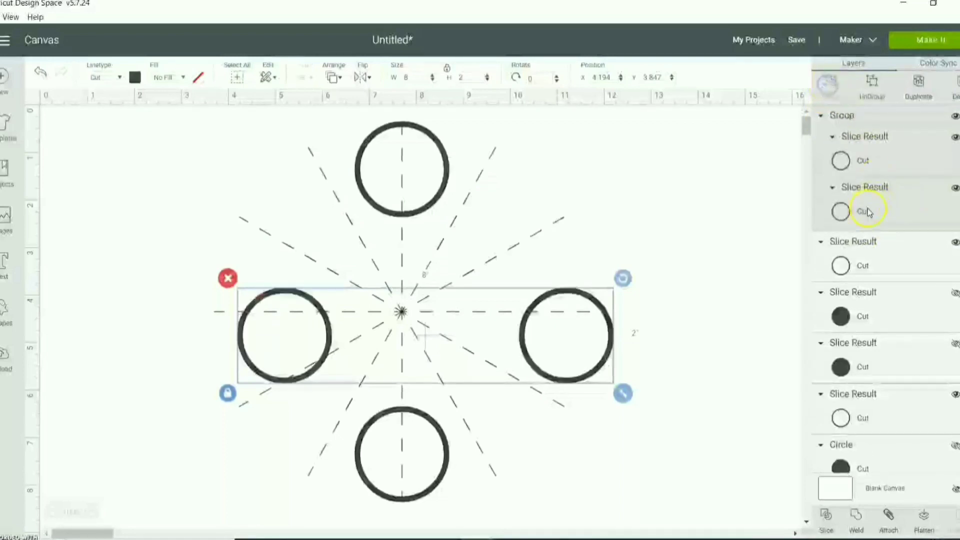
pyautogui.click(855, 241)
pyautogui.keyDown('shift'); pyautogui.click(862, 408); pyautogui.keyUp('shift')
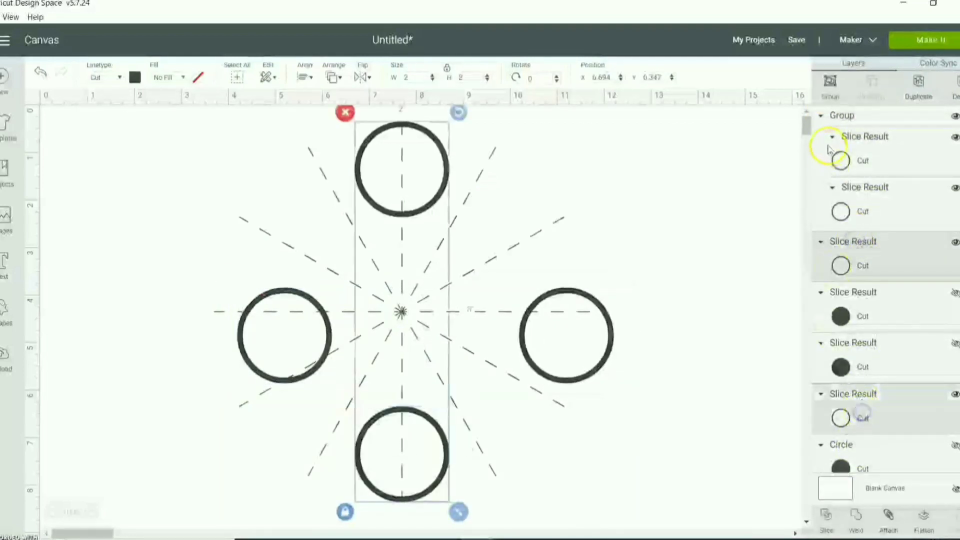
pyautogui.click(831, 86)
# - Center both ring groups and all the score lines on one common midpoint
pyautogui.moveTo(688, 113); pyautogui.dragTo(169, 469)
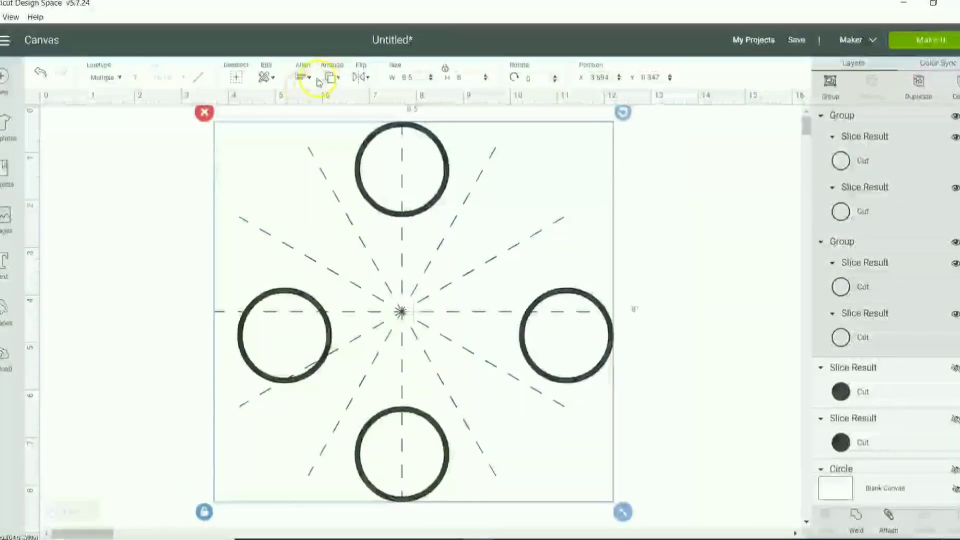
pyautogui.click(302, 77)
pyautogui.click(332, 226)
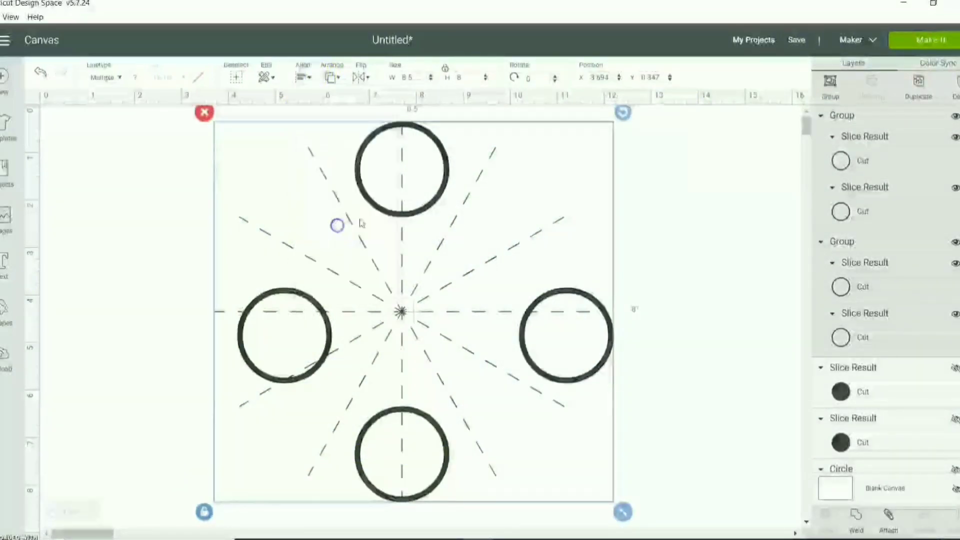
pyautogui.click(759, 200)
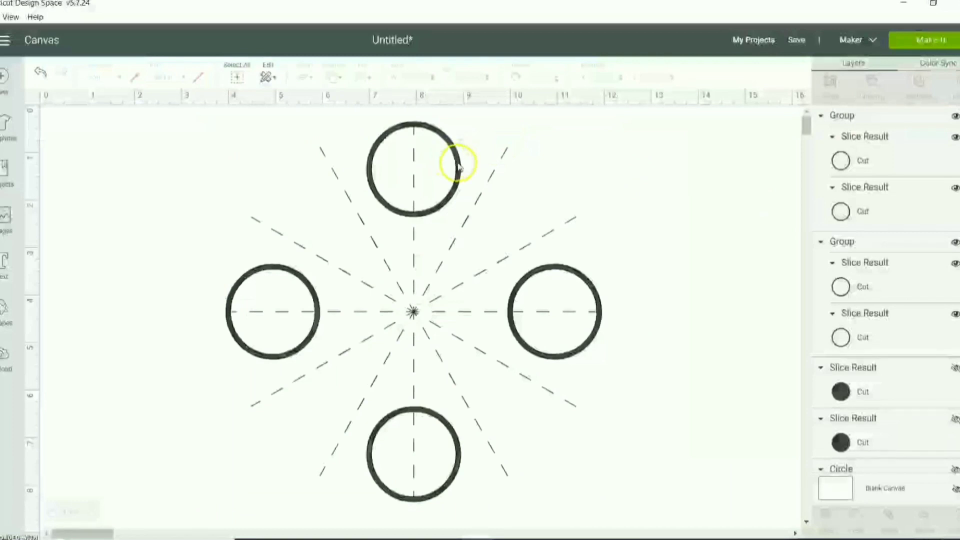
# - Copy and paste both ring groups and rotate the pasted four rings 30 degrees
pyautogui.click(891, 118)
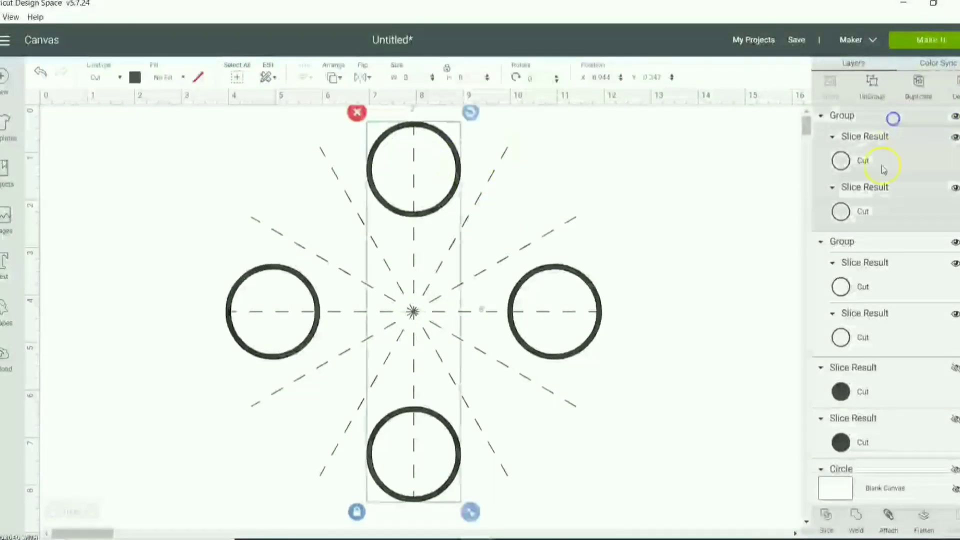
pyautogui.keyDown('shift'); pyautogui.click(866, 235); pyautogui.keyUp('shift')
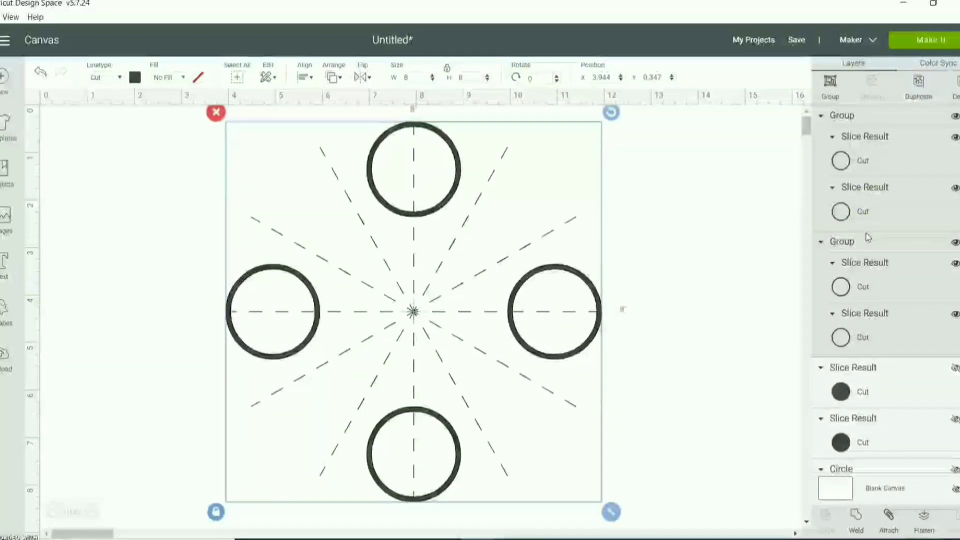
pyautogui.hotkey('ctrl', 'v')
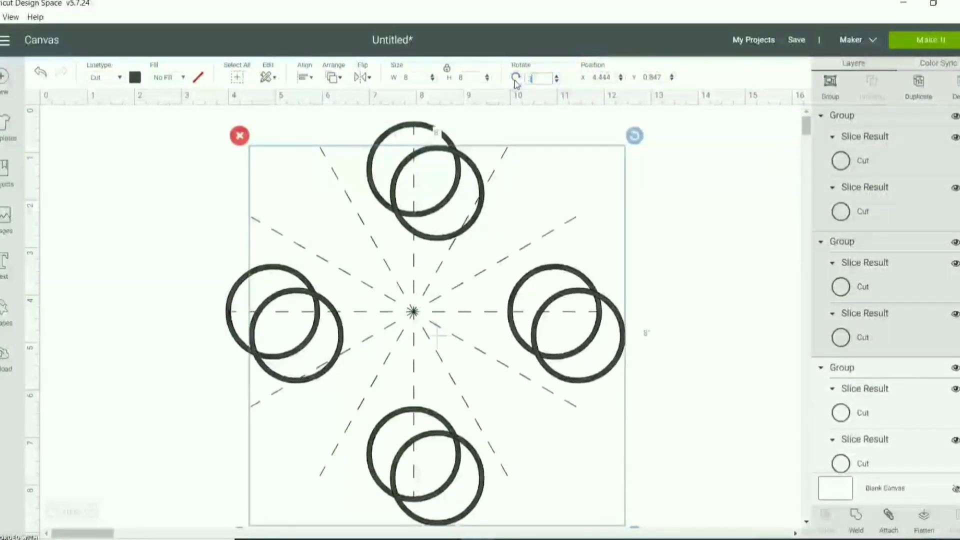
pyautogui.write('30')
pyautogui.press('Return')
pyautogui.click(643, 145)
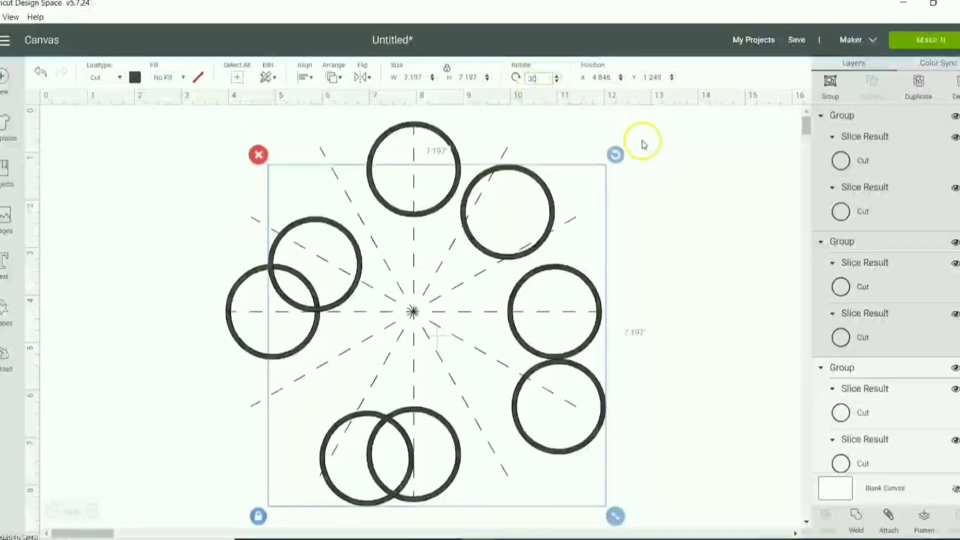
pyautogui.click(649, 172)
# - Paste another copy of the two ring groups and rotate it 60 degrees
pyautogui.hotkey('ctrl', 'v')
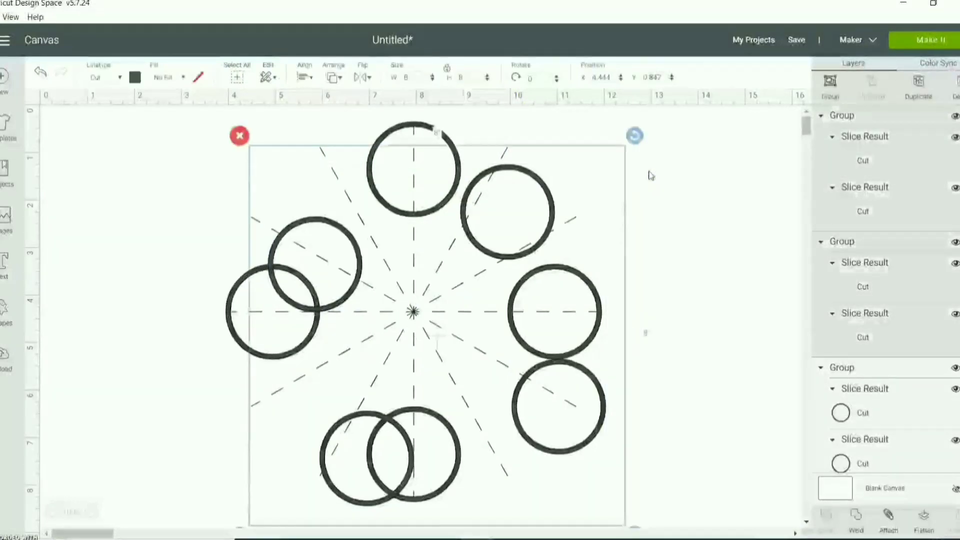
pyautogui.click(543, 80)
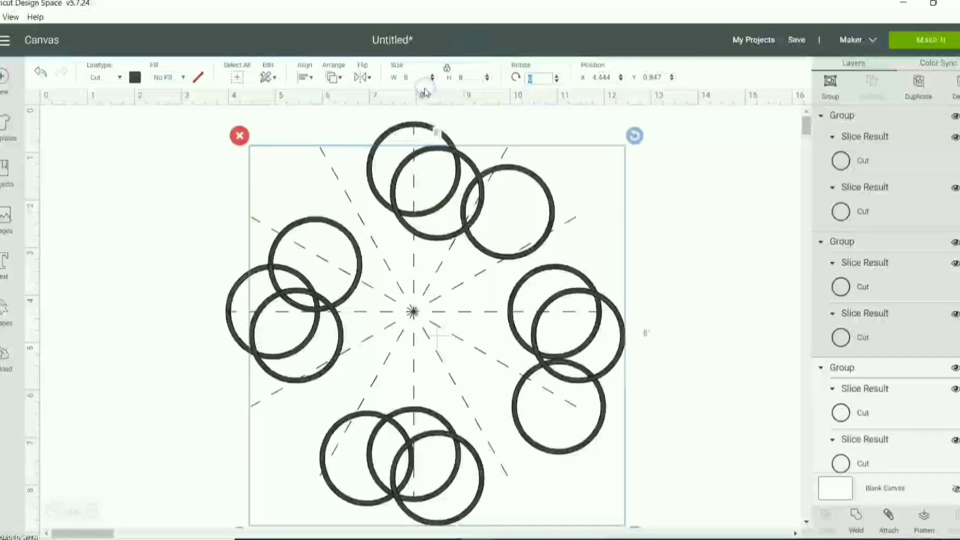
pyautogui.press('Return')
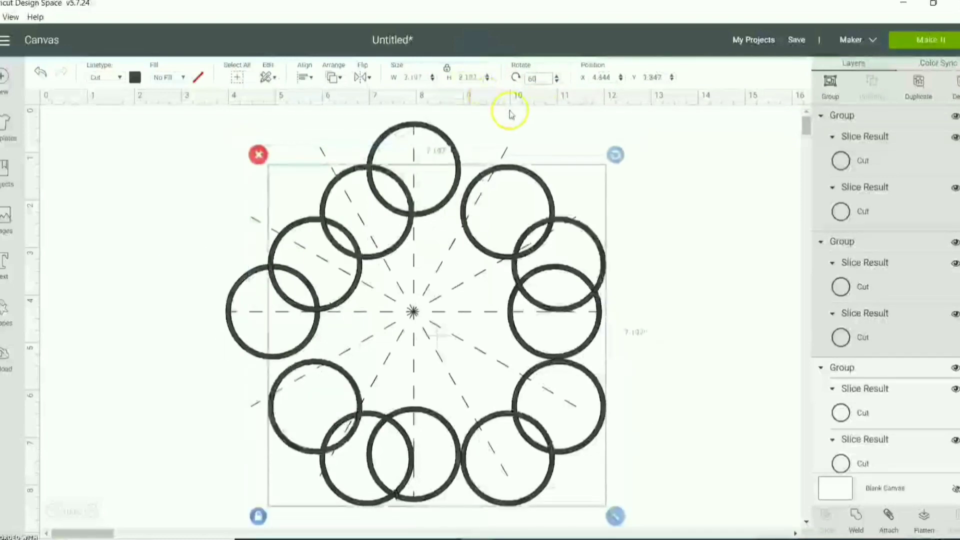
# - Center all the ring groups and score lines together to form an evenly spaced circle of twelve rings
pyautogui.moveTo(684, 146); pyautogui.dragTo(243, 513)
pyautogui.click(303, 77)
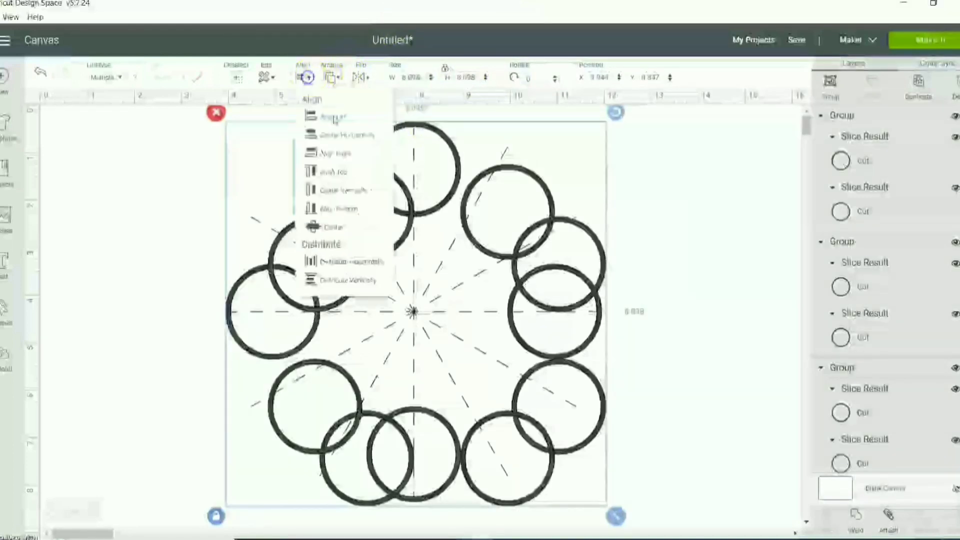
pyautogui.click(345, 226)
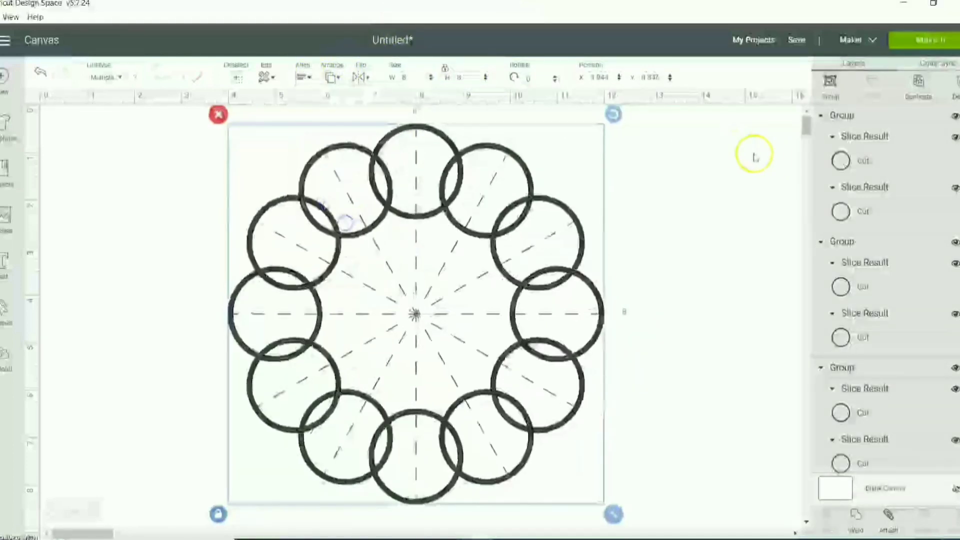
pyautogui.click(744, 153)
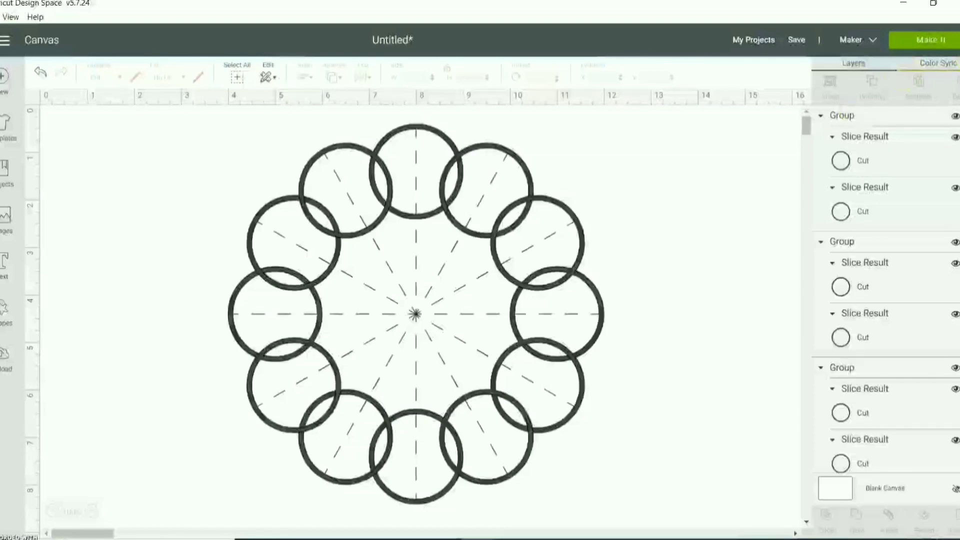
# - Group the six score lines and hide the group
pyautogui.scroll(-5, 857, 120)
pyautogui.scroll(-2, 936, 300)
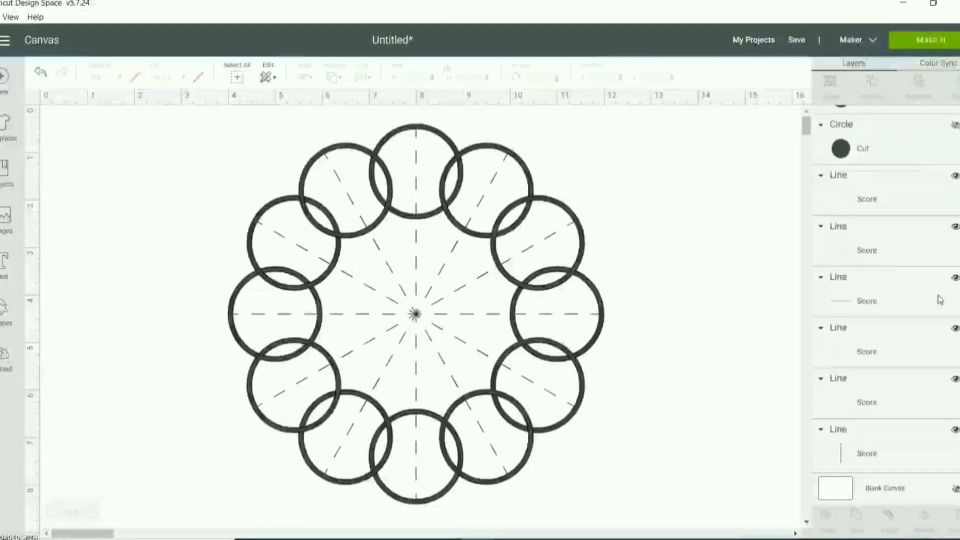
pyautogui.click(902, 205)
pyautogui.keyDown('shift'); pyautogui.click(889, 255); pyautogui.keyUp('shift')
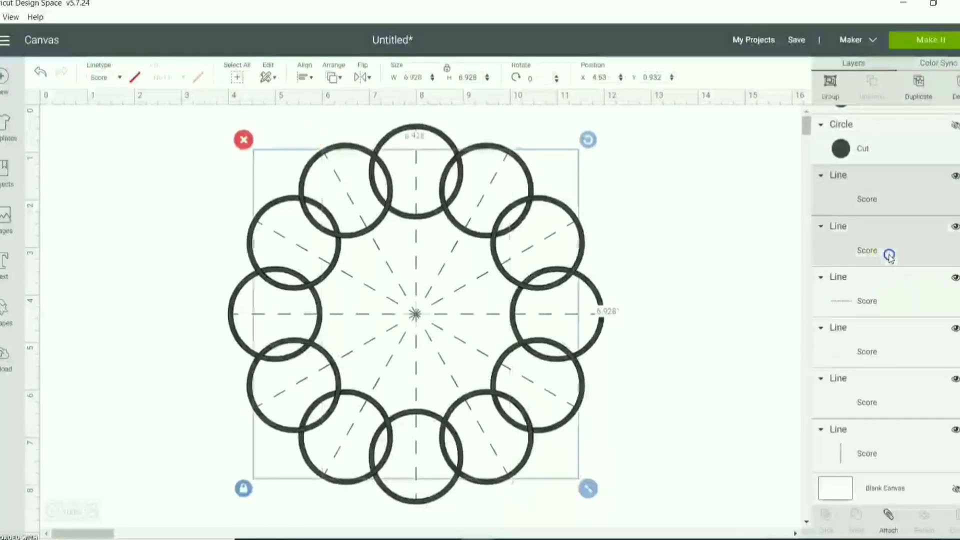
pyautogui.keyDown('shift'); pyautogui.click(867, 302); pyautogui.keyUp('shift')
pyautogui.keyDown('shift'); pyautogui.click(869, 325); pyautogui.keyUp('shift')
pyautogui.keyDown('shift'); pyautogui.click(869, 384); pyautogui.keyUp('shift')
pyautogui.keyDown('shift'); pyautogui.click(856, 432); pyautogui.keyUp('shift')
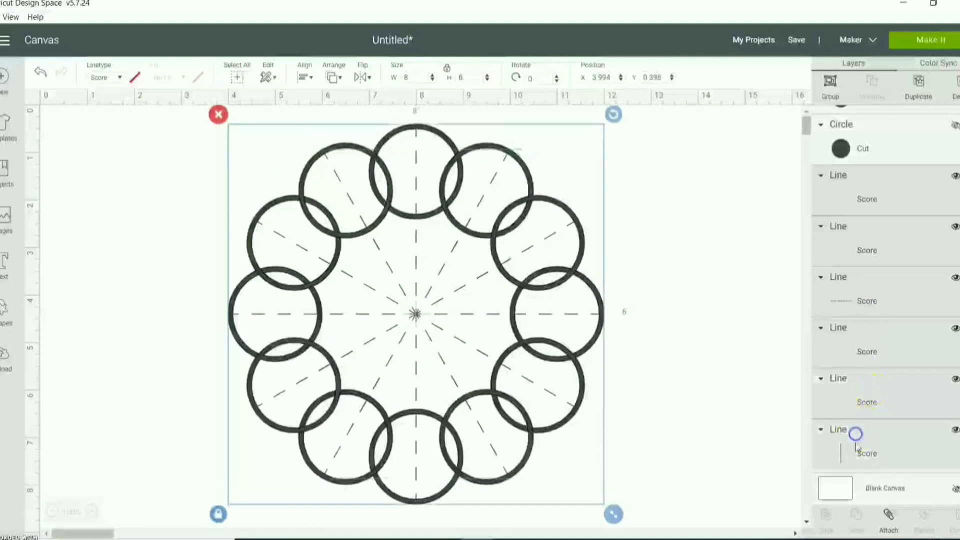
pyautogui.click(830, 84)
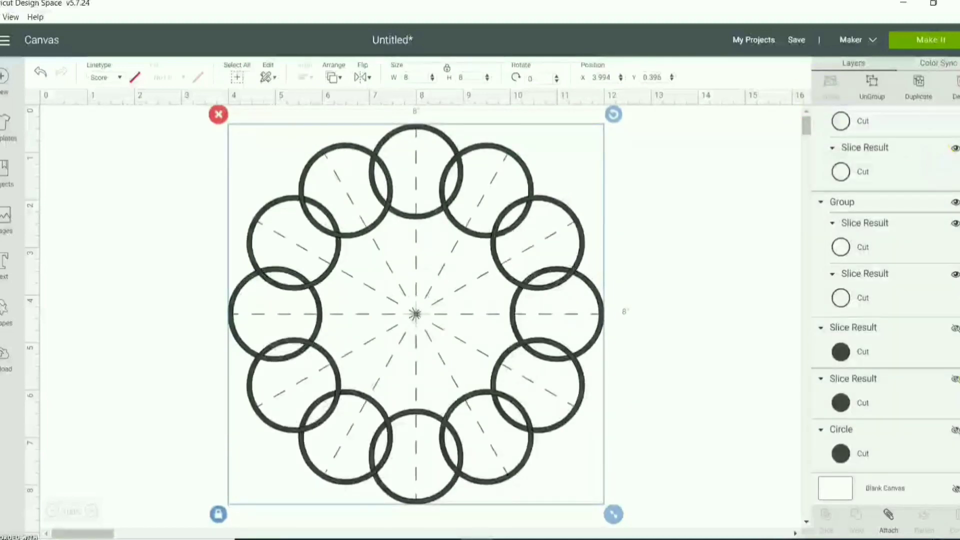
pyautogui.click(954, 116)
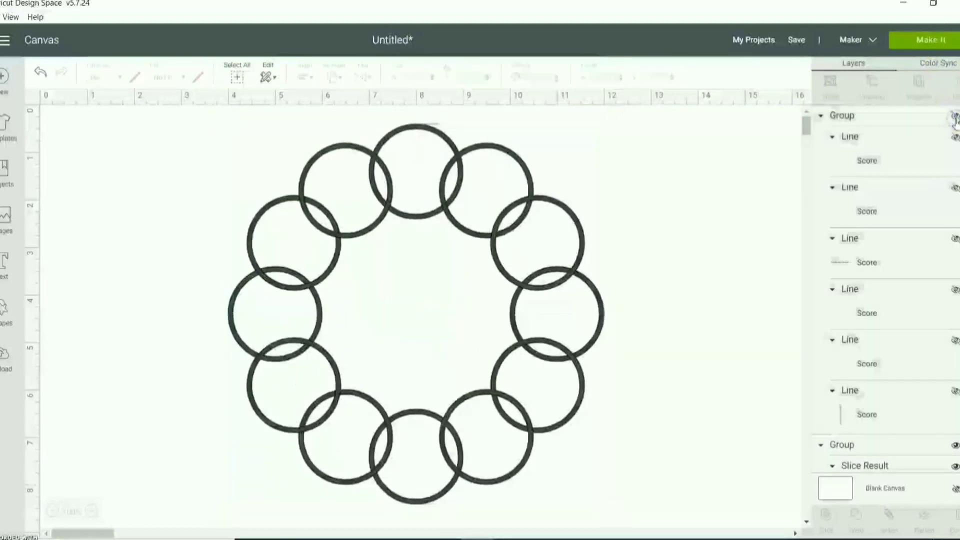
# - Weld all twelve rings together into one shape
pyautogui.click(722, 169)
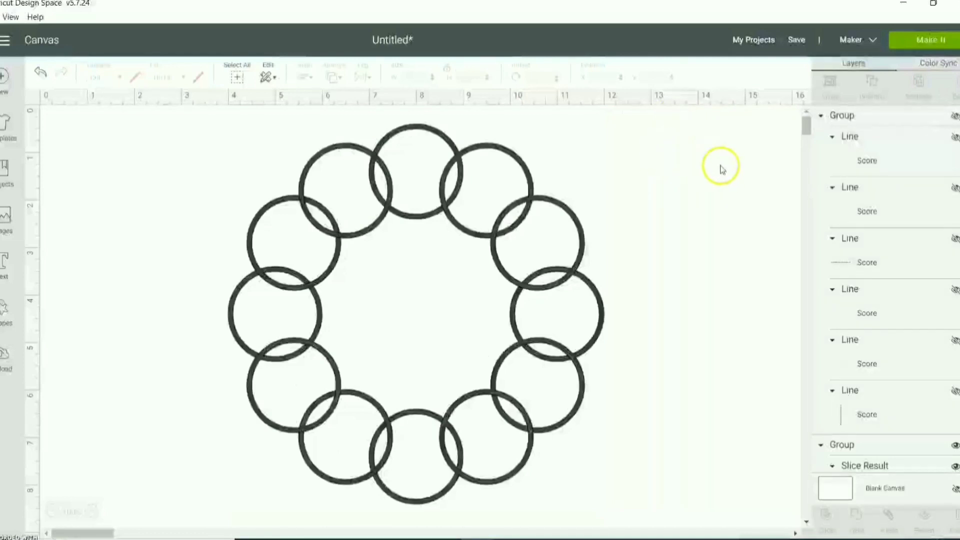
pyautogui.moveTo(674, 144); pyautogui.dragTo(171, 506)
pyautogui.click(855, 520)
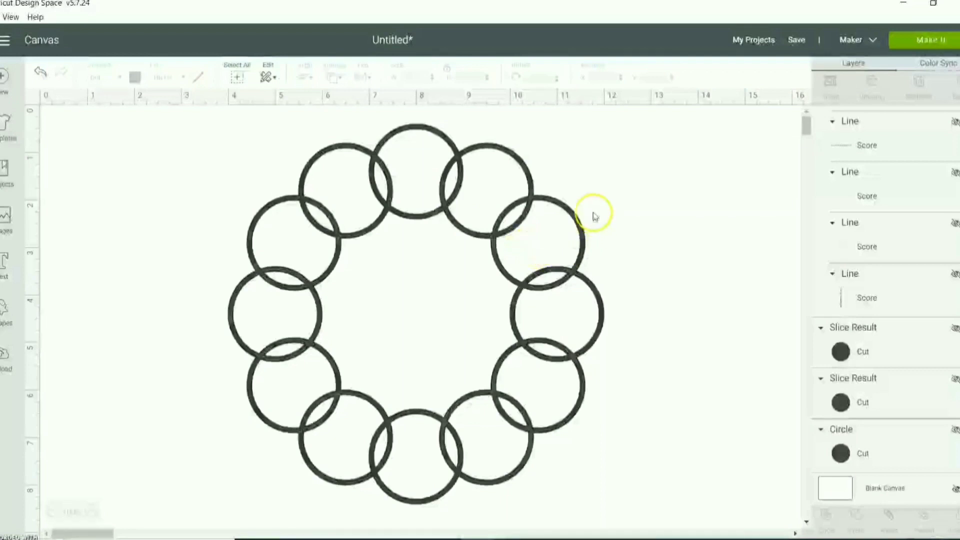
pyautogui.click(520, 186)
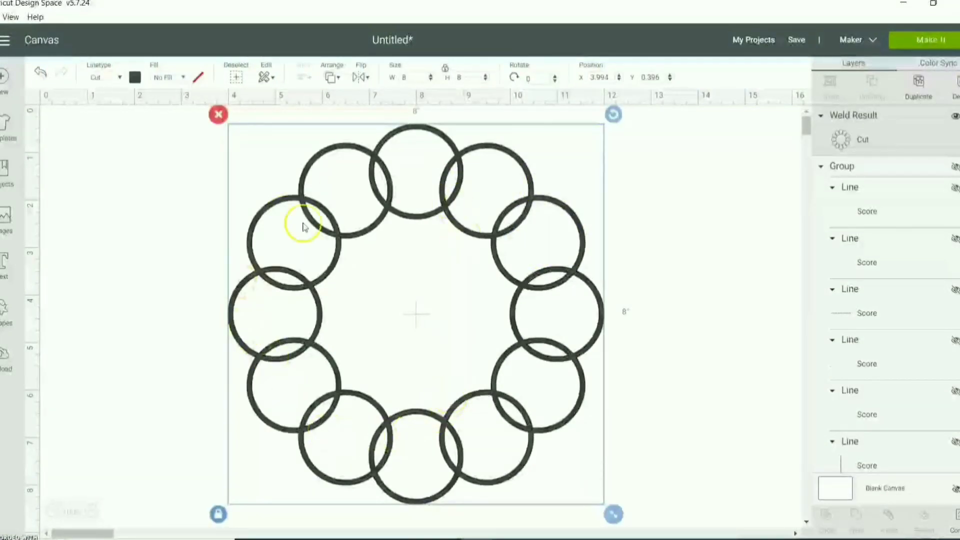
pyautogui.click(714, 184)
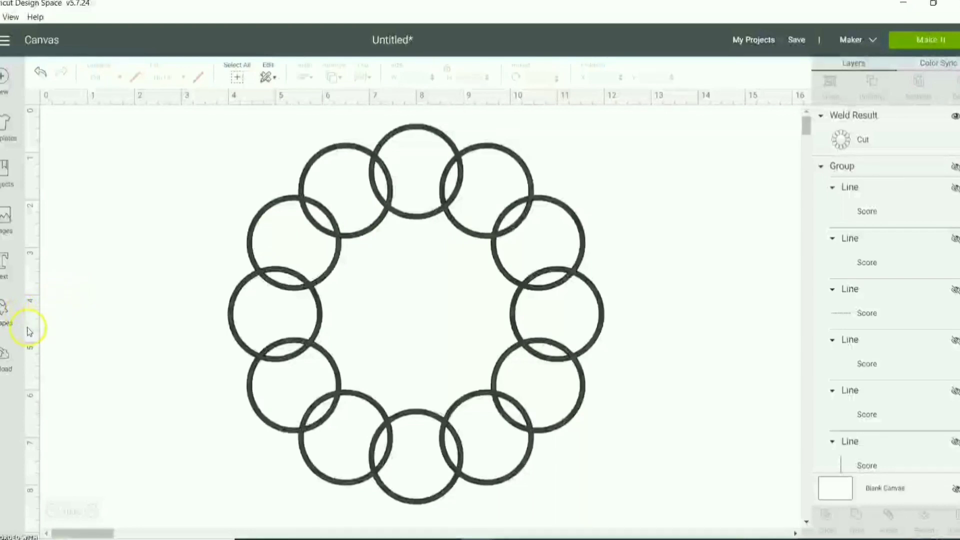
pyautogui.click(333, 203)
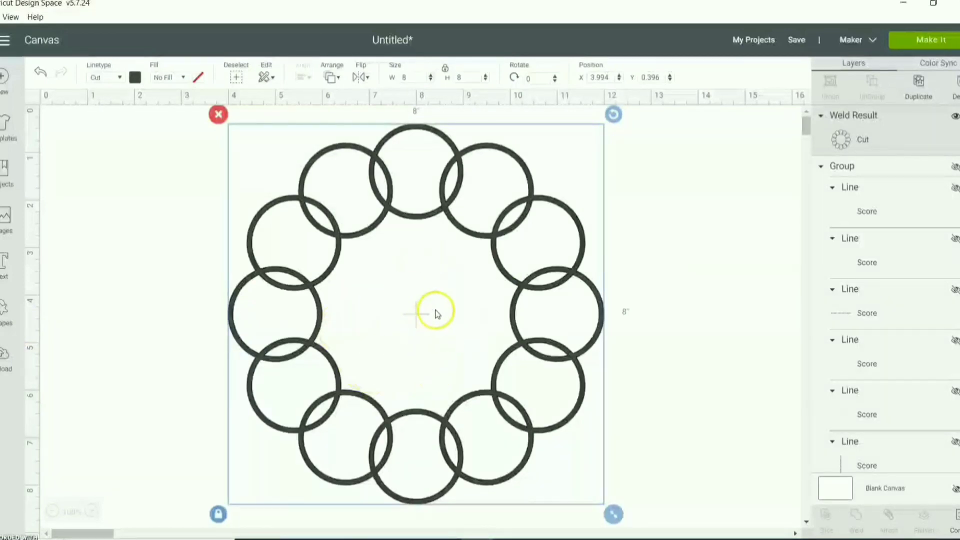
pyautogui.click(701, 222)
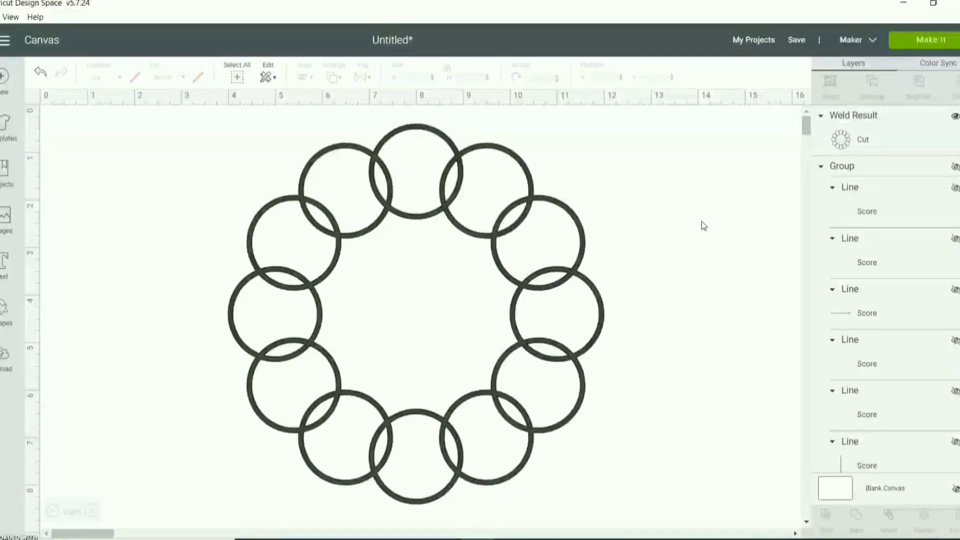
pyautogui.click(395, 186)
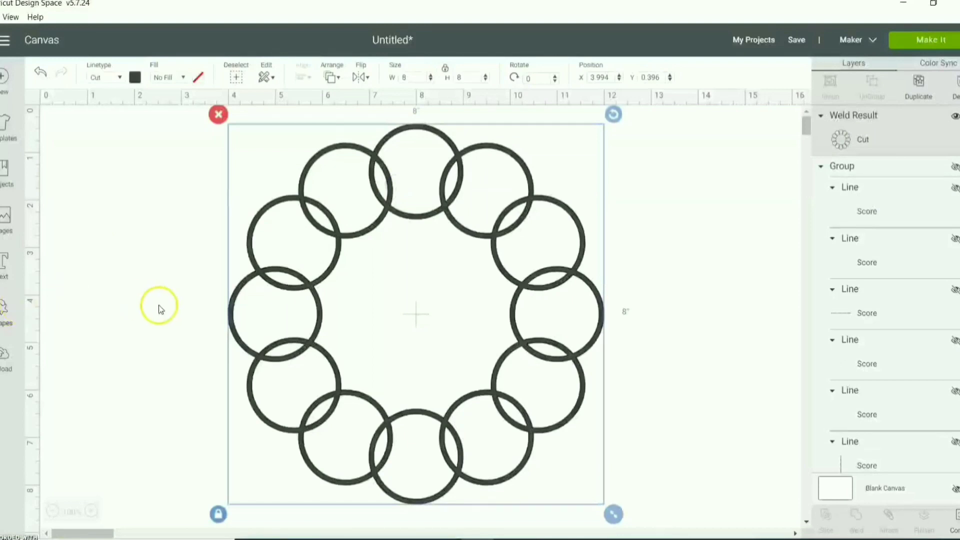
# - Insert a solid circle 2 inches wide and place it roughly over the topmost ring of the welded design
pyautogui.click(5, 306)
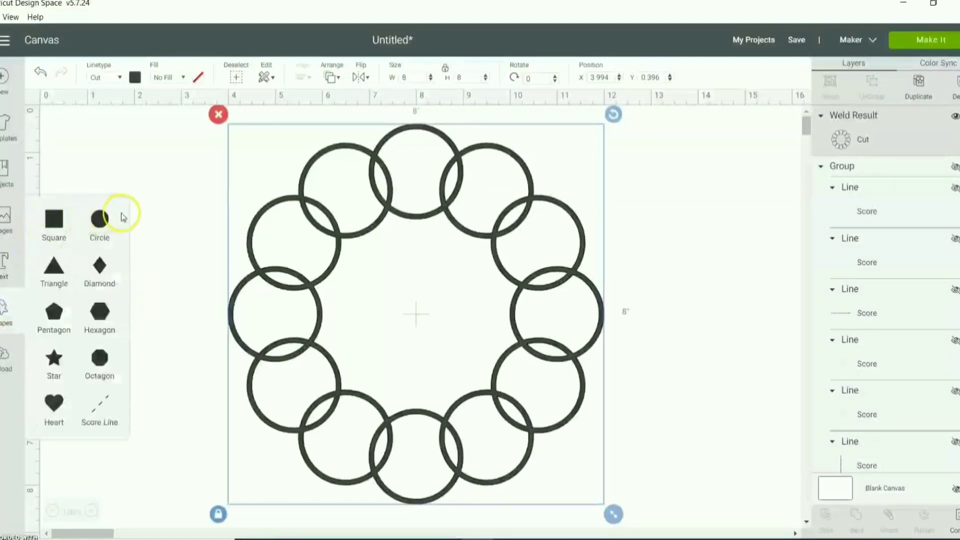
pyautogui.click(96, 223)
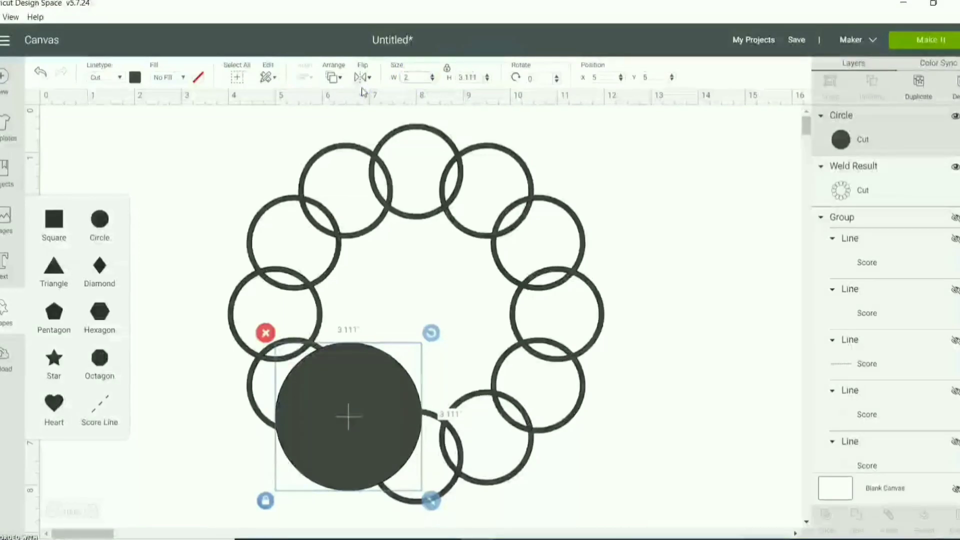
pyautogui.press('Return')
pyautogui.moveTo(339, 348); pyautogui.dragTo(442, 101)
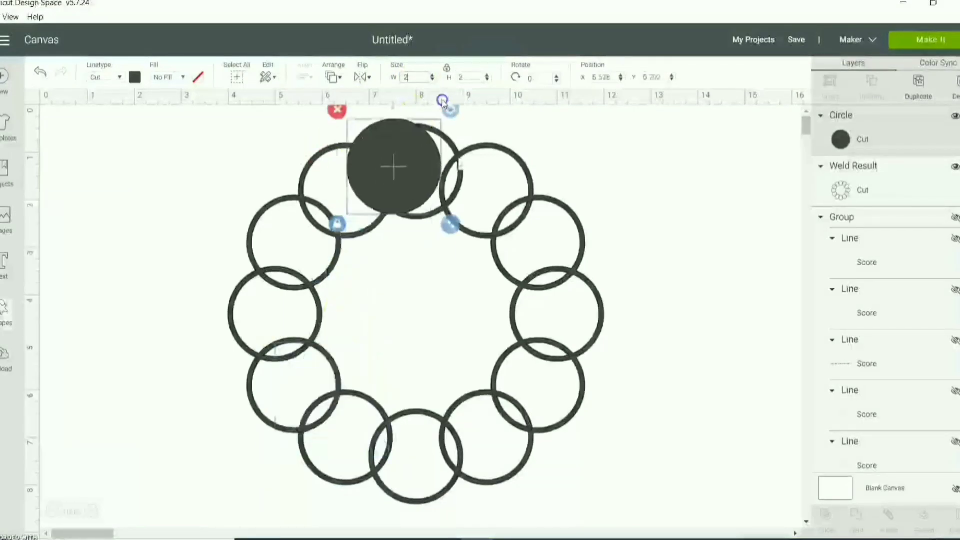
pyautogui.moveTo(421, 146); pyautogui.dragTo(453, 149)
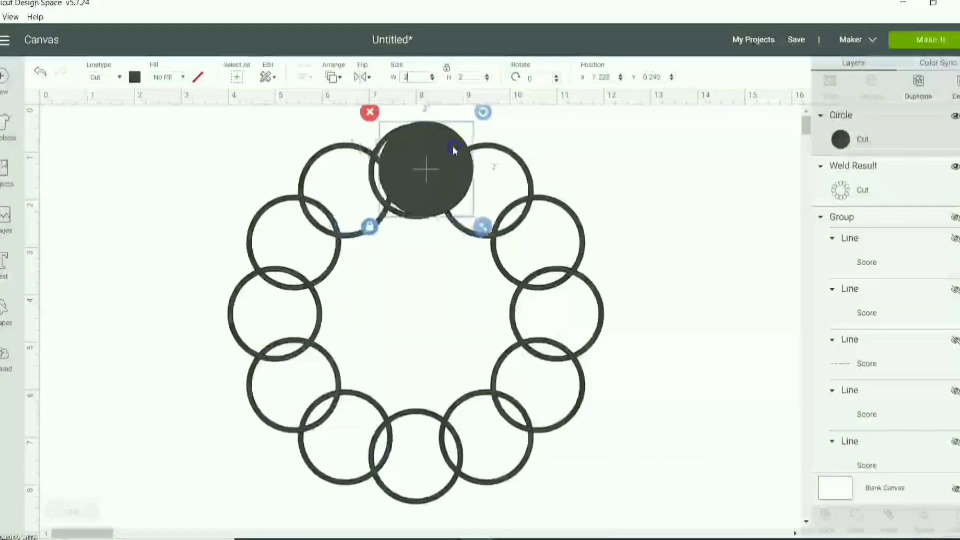
pyautogui.moveTo(557, 164)
pyautogui.mouseDown()
pyautogui.moveTo(513, 191)
pyautogui.moveTo(553, 182)
pyautogui.moveTo(552, 163)
pyautogui.mouseUp()
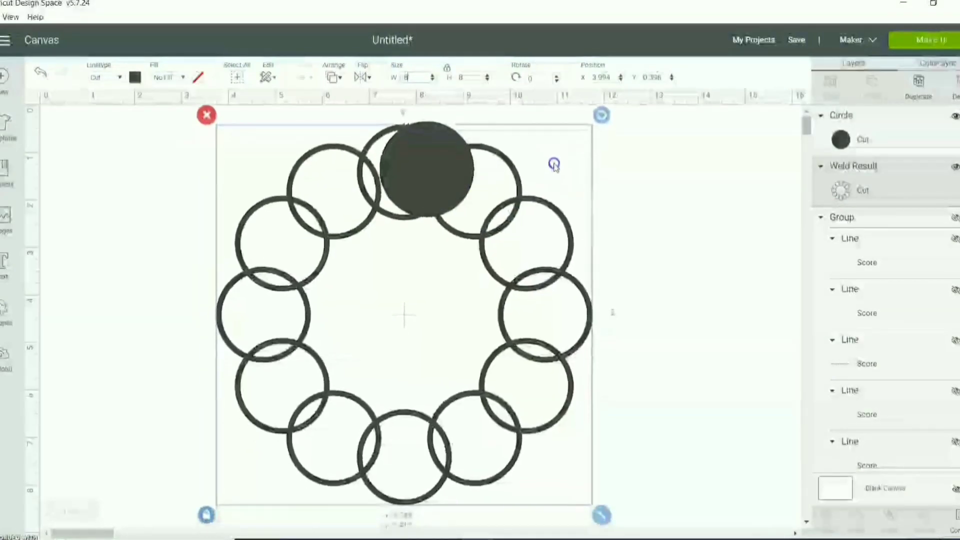
# - Align the solid circle with the welded rings by centering both horizontally and aligning their top edges
pyautogui.click(690, 186)
pyautogui.moveTo(659, 177); pyautogui.dragTo(398, 242)
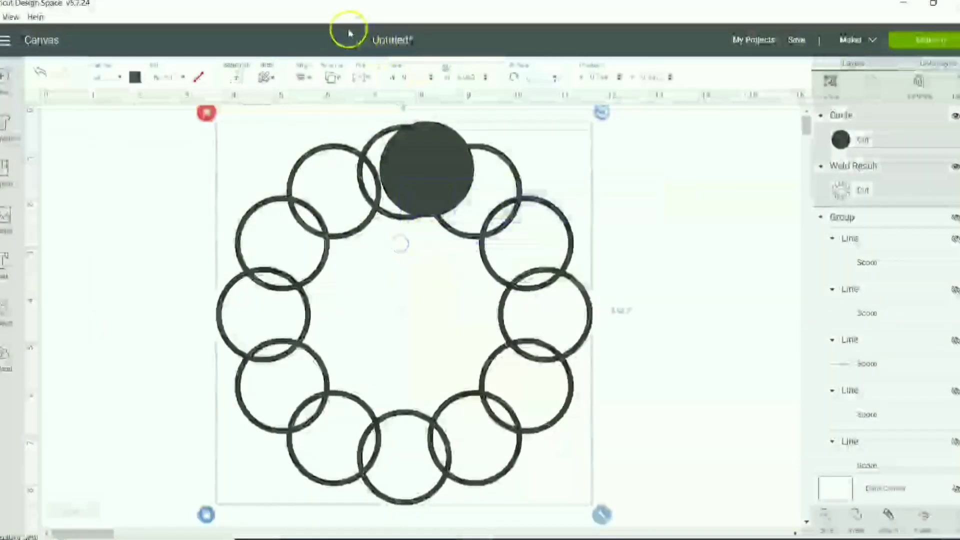
pyautogui.click(306, 76)
pyautogui.click(334, 135)
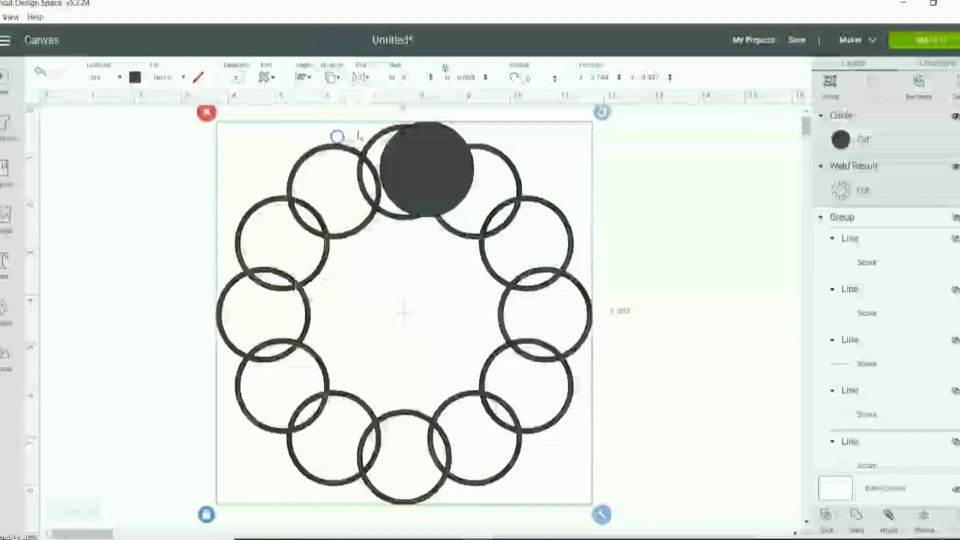
pyautogui.click(303, 77)
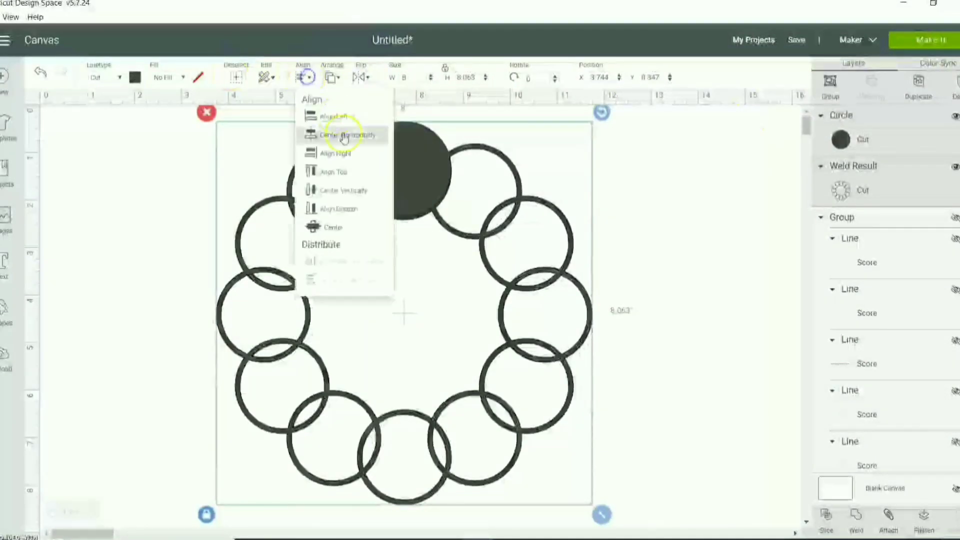
pyautogui.click(347, 170)
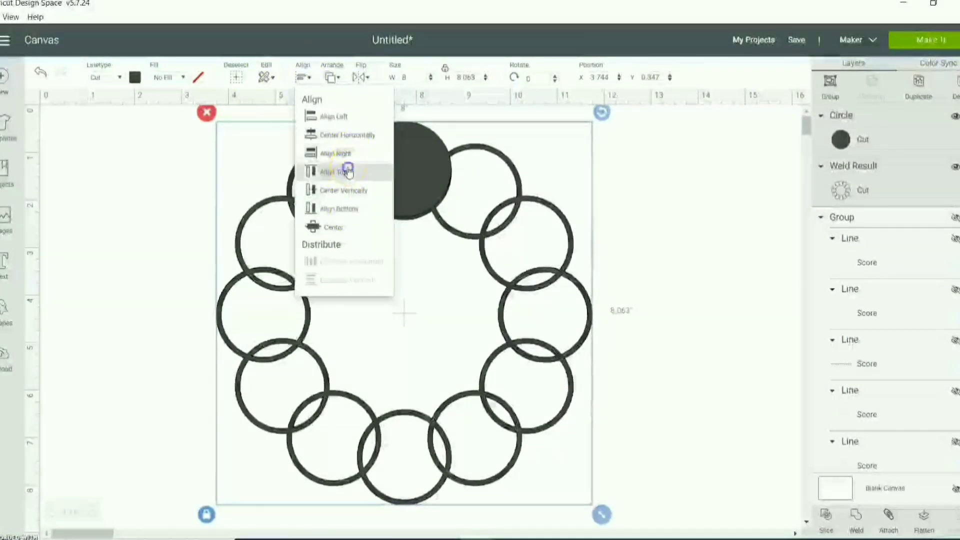
pyautogui.click(752, 180)
# - Duplicate the solid circle and place the copy roughly over the lowest ring
pyautogui.click(359, 171)
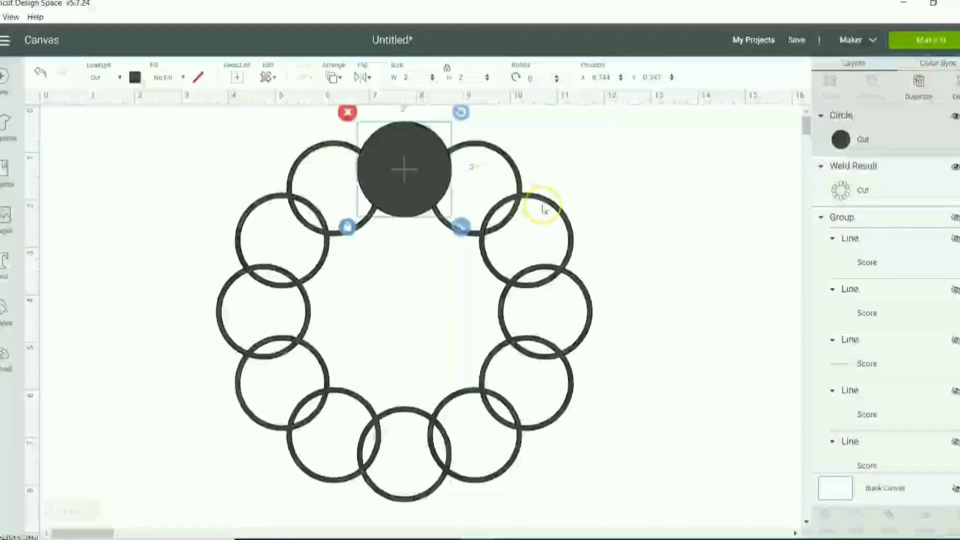
pyautogui.hotkey('ctrl', 'd')
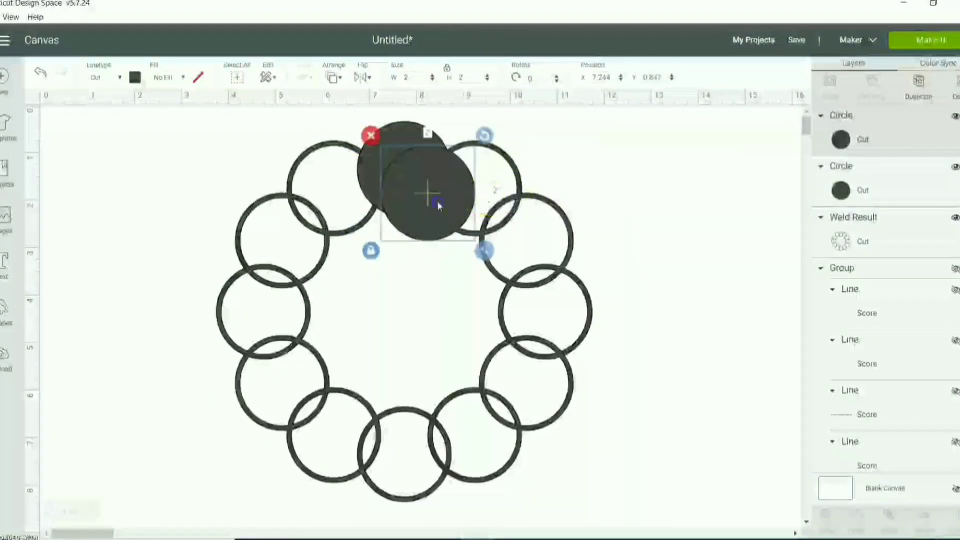
pyautogui.moveTo(437, 201); pyautogui.dragTo(425, 448)
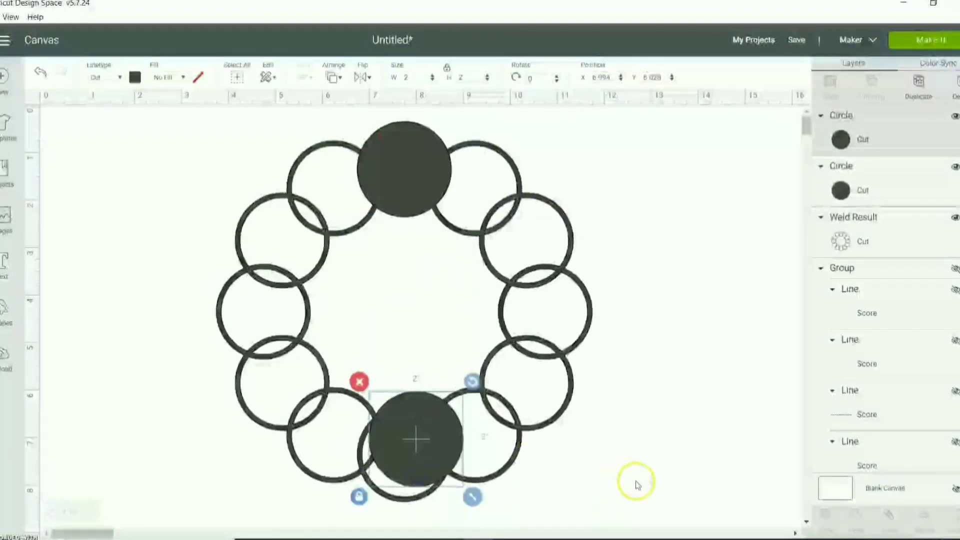
# - Align the lower solid circle to the bottom edge of the welded rings and center it horizontally with them
pyautogui.moveTo(565, 487); pyautogui.dragTo(360, 409)
pyautogui.hotkey('ctrl', 'z')
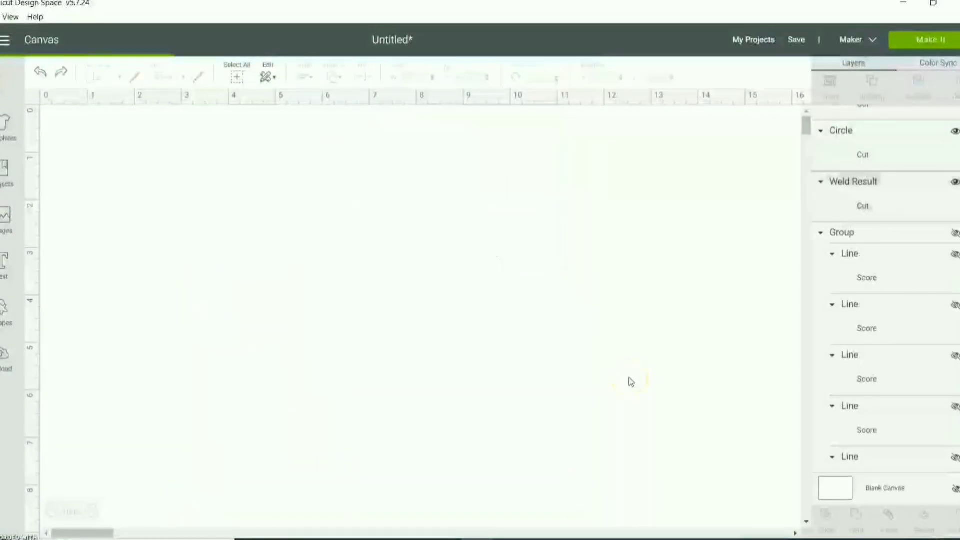
pyautogui.moveTo(631, 491); pyautogui.dragTo(407, 419)
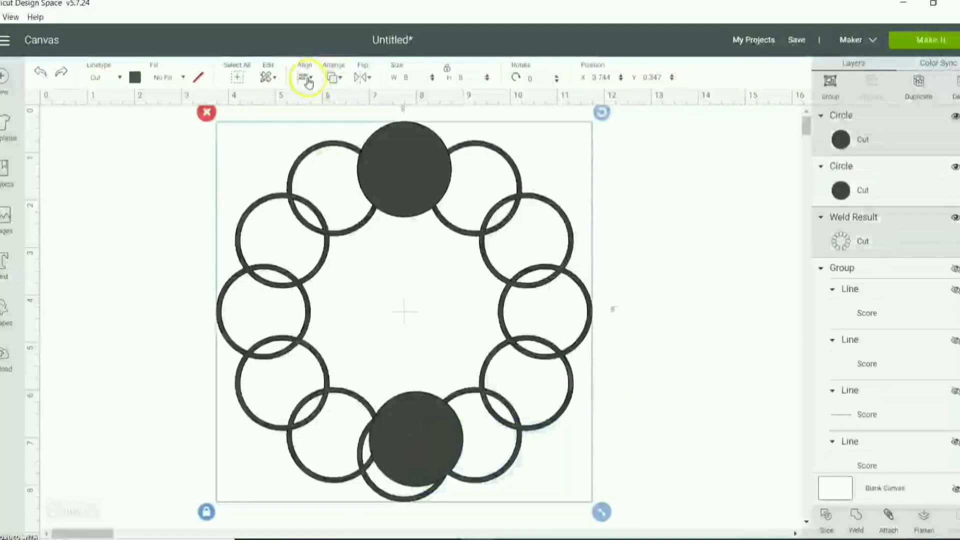
pyautogui.click(306, 79)
pyautogui.click(353, 207)
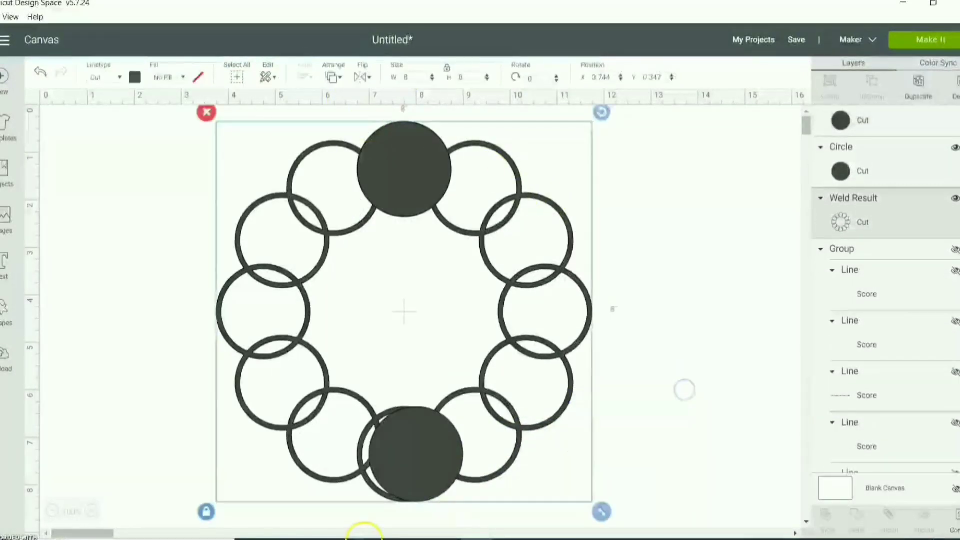
pyautogui.click(665, 263)
pyautogui.moveTo(684, 353); pyautogui.dragTo(352, 452)
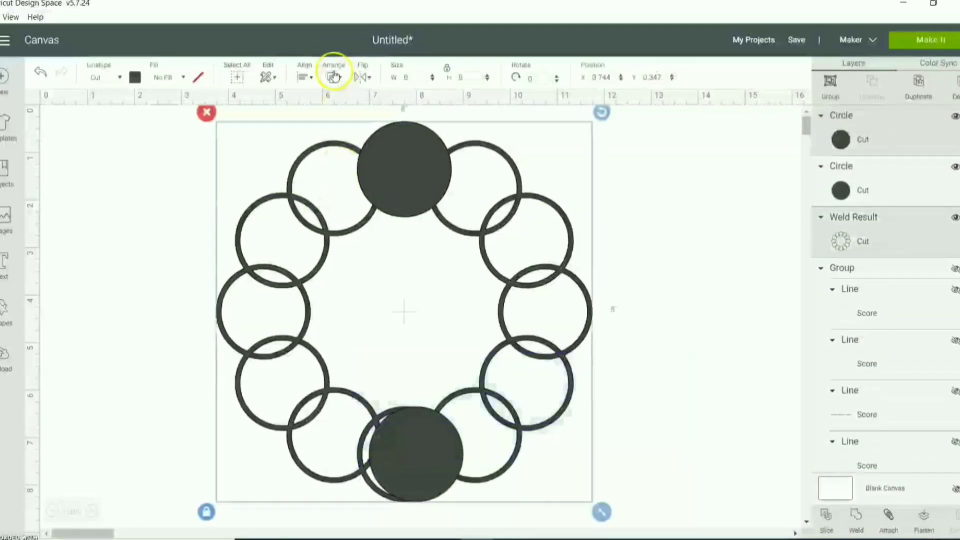
pyautogui.click(303, 77)
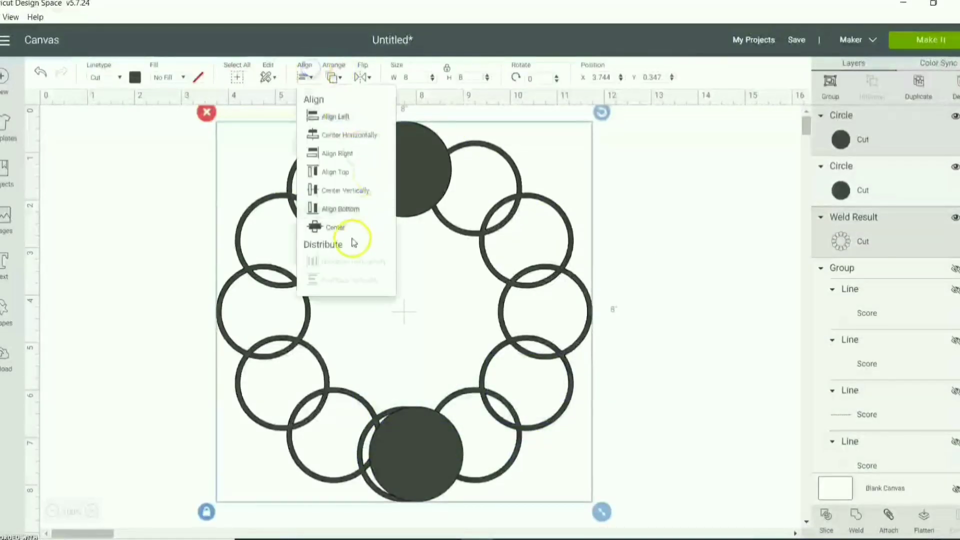
pyautogui.click(353, 134)
pyautogui.click(734, 197)
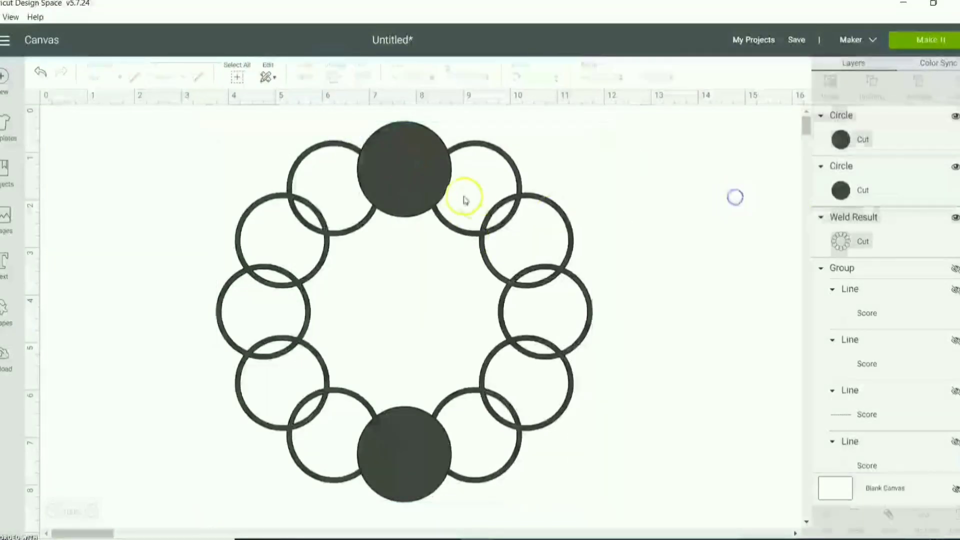
# - Duplicate the two solid circles, then group the copied pair and the original pair separately
pyautogui.click(437, 180)
pyautogui.keyDown('shift'); pyautogui.click(386, 426); pyautogui.keyUp('shift')
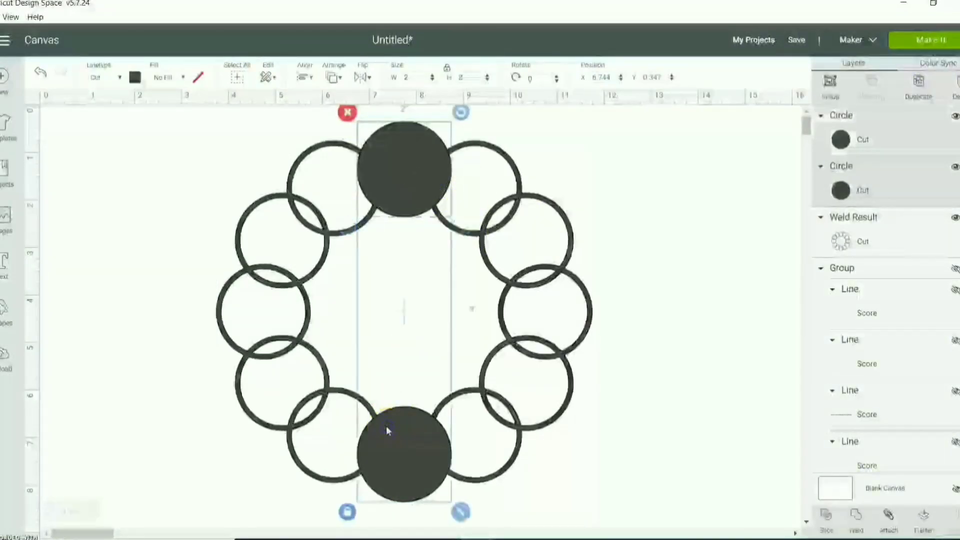
pyautogui.hotkey('ctrl', 'd')
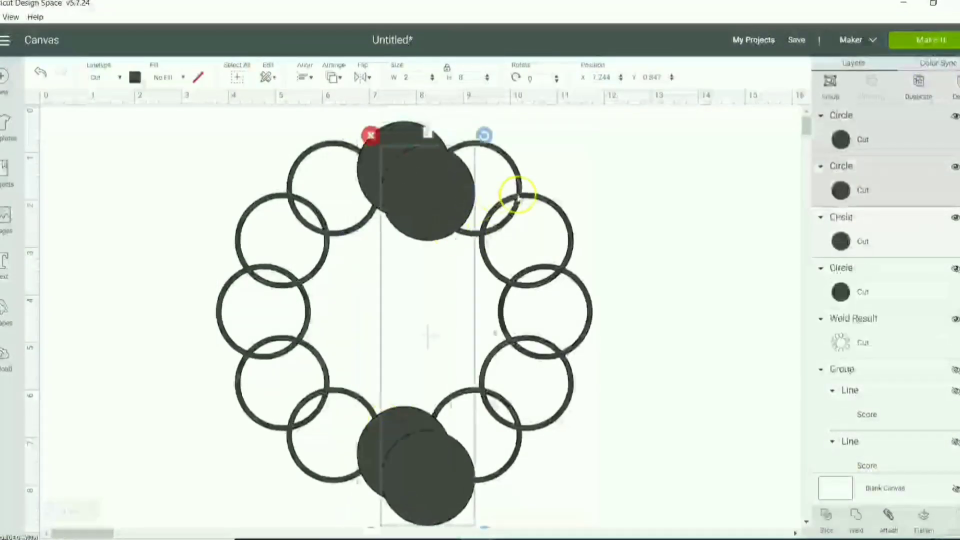
pyautogui.click(844, 89)
pyautogui.click(866, 261)
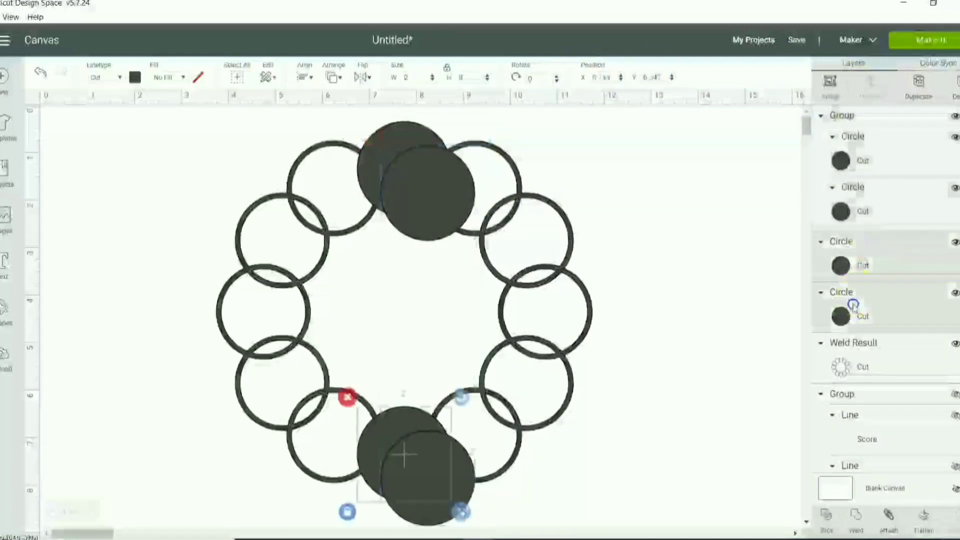
pyautogui.keyDown('shift'); pyautogui.click(853, 305); pyautogui.keyUp('shift')
pyautogui.click(838, 95)
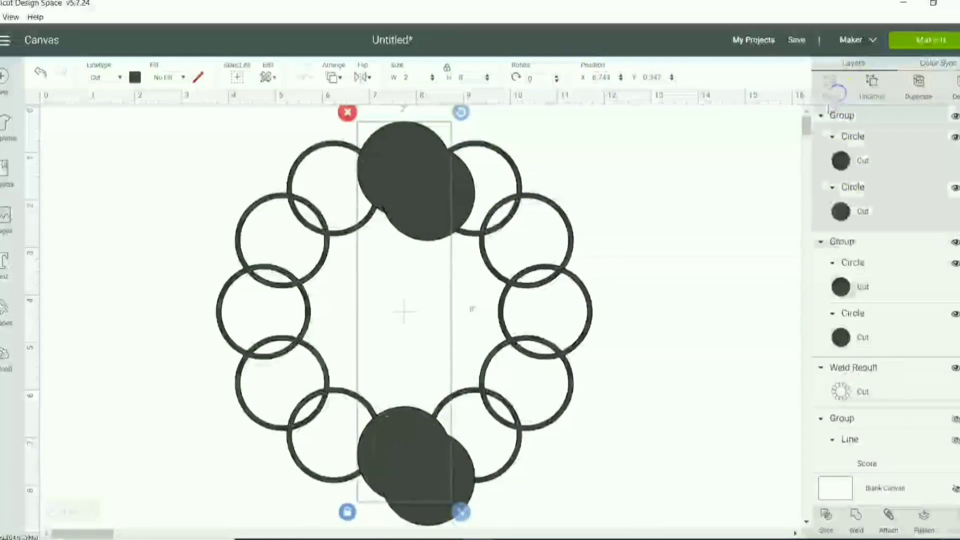
# - Rotate the copied circle group by 90 degrees
pyautogui.click(861, 239)
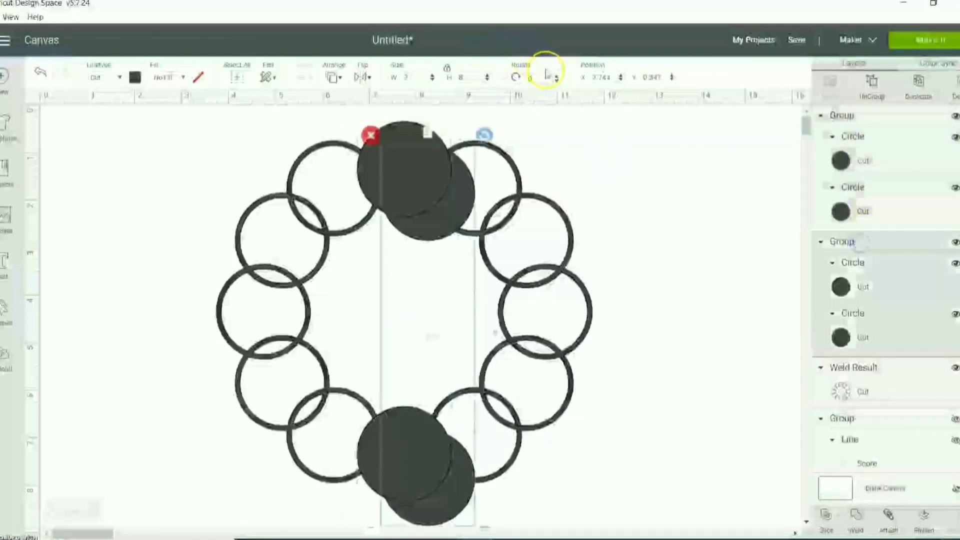
pyautogui.write('90')
pyautogui.press('Return')
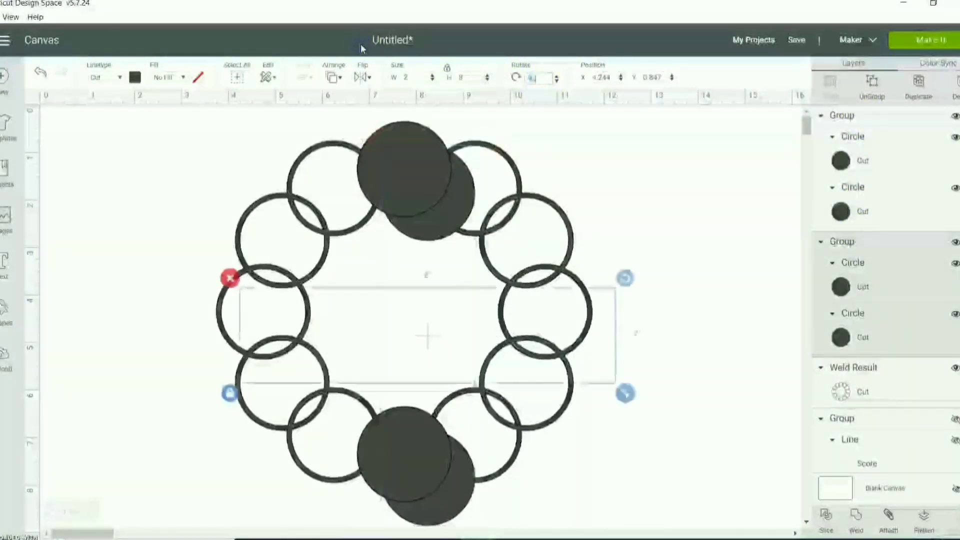
# - Center both circle groups and the welded rings together so the solid circles cover four rings
pyautogui.moveTo(660, 144); pyautogui.dragTo(279, 452)
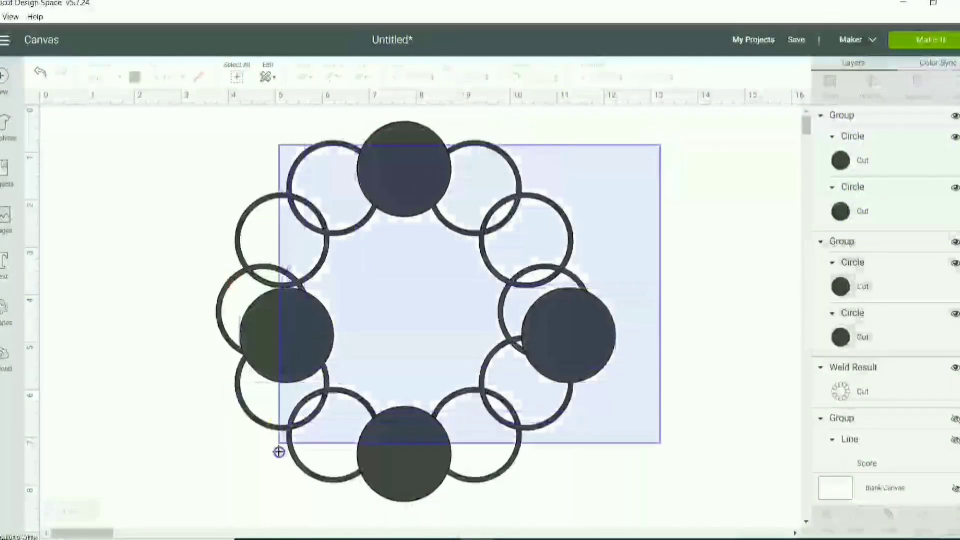
pyautogui.click(306, 78)
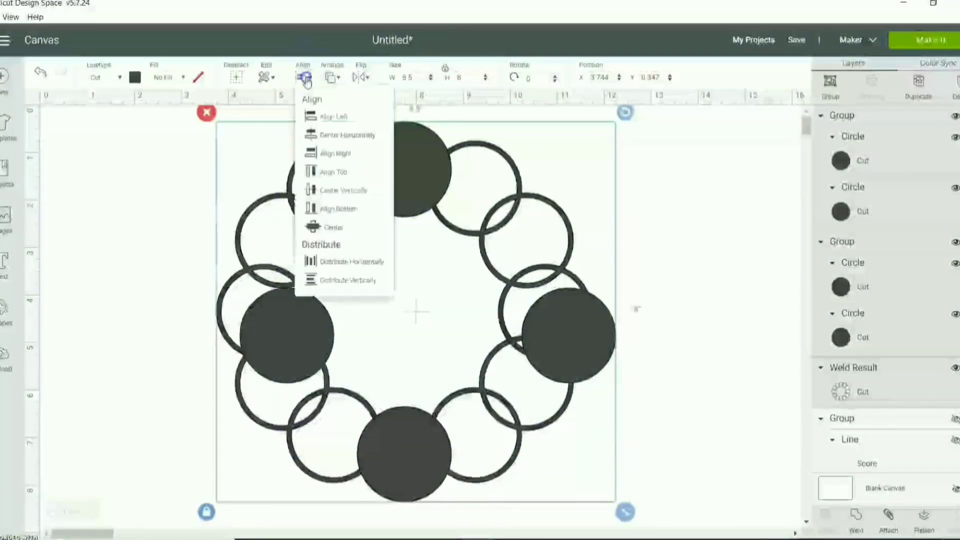
pyautogui.click(343, 235)
pyautogui.click(750, 268)
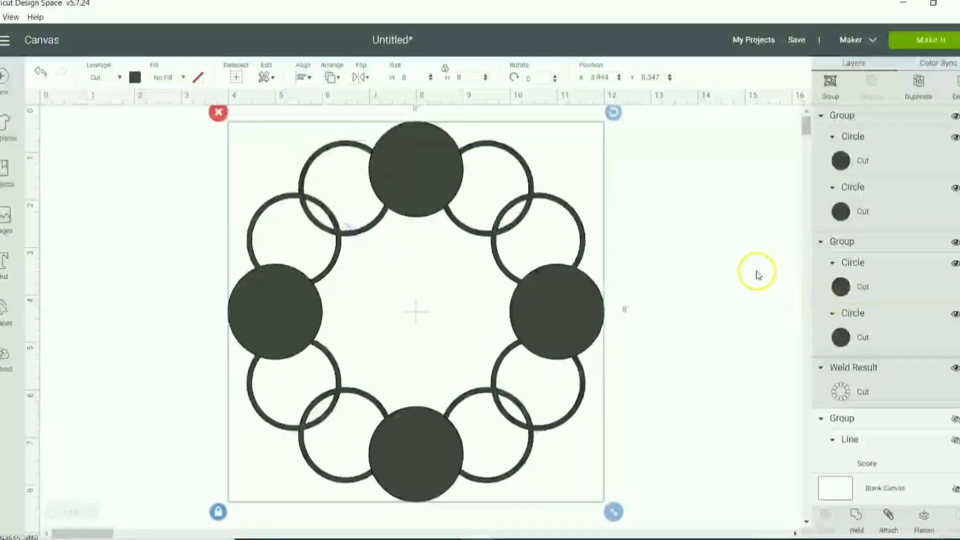
# - Duplicate both solid circle groups together and rotate the copied set by 30 degrees
pyautogui.click(569, 305)
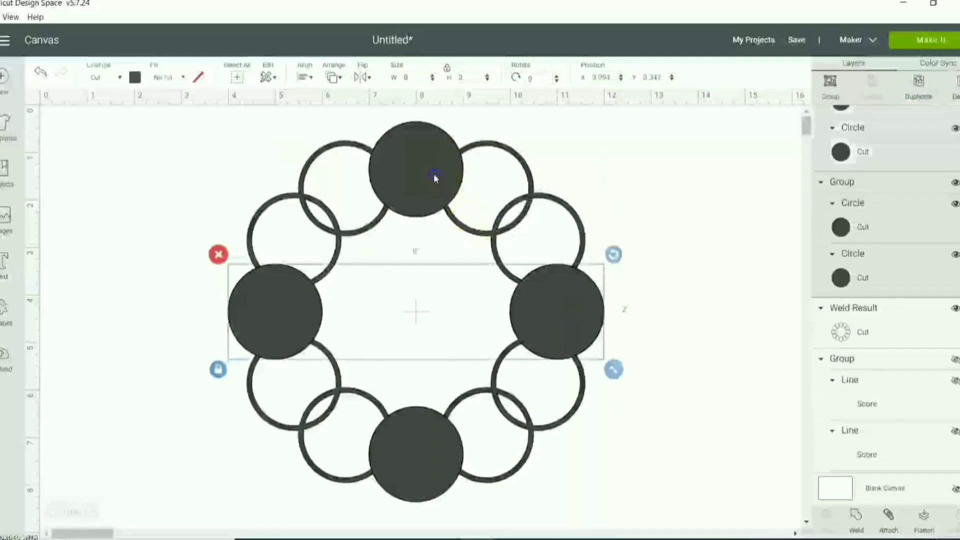
pyautogui.keyDown('shift'); pyautogui.click(418, 188); pyautogui.keyUp('shift')
pyautogui.hotkey('ctrl', 'd')
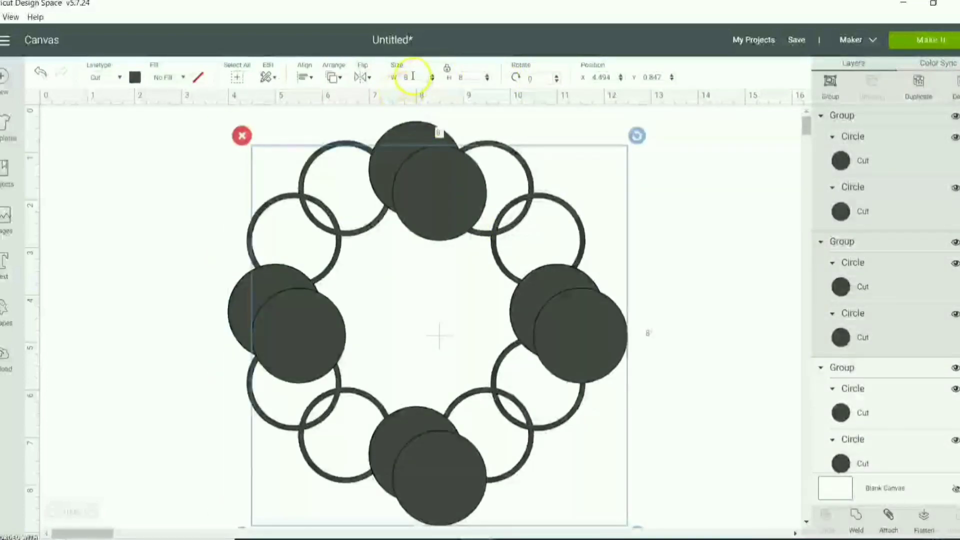
pyautogui.click(537, 76)
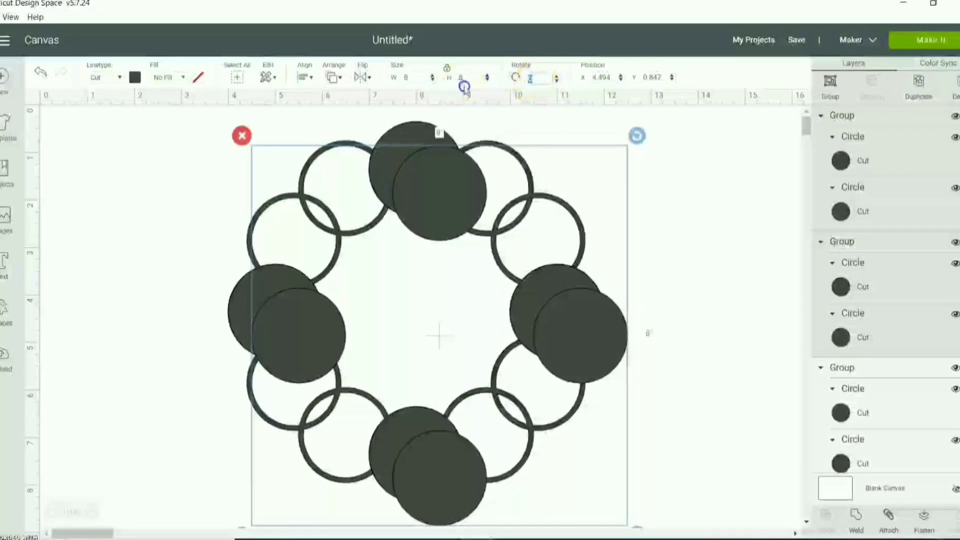
pyautogui.press('Return')
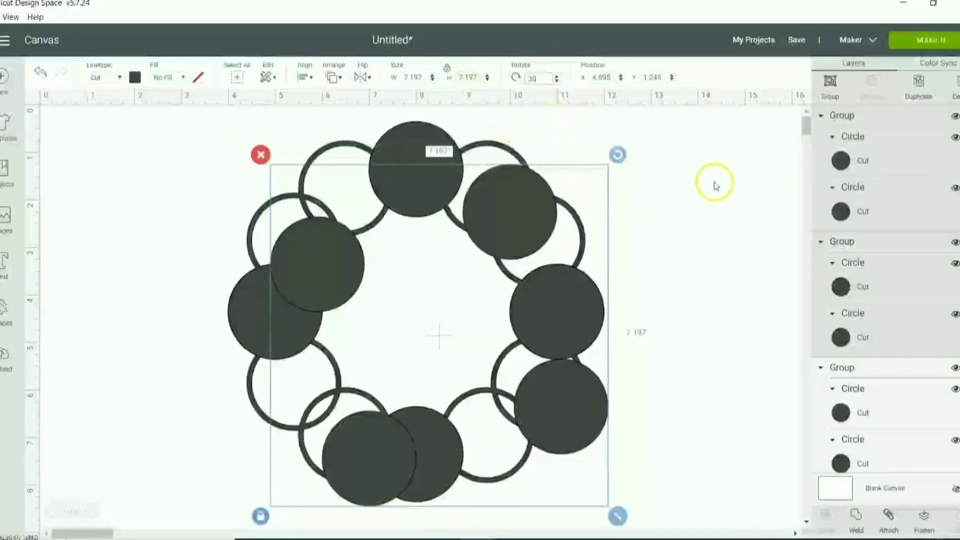
# - Add another copy of the two solid circle groups and rotate it to 60 degrees
pyautogui.click(714, 183)
pyautogui.hotkey('ctrl', 'v')
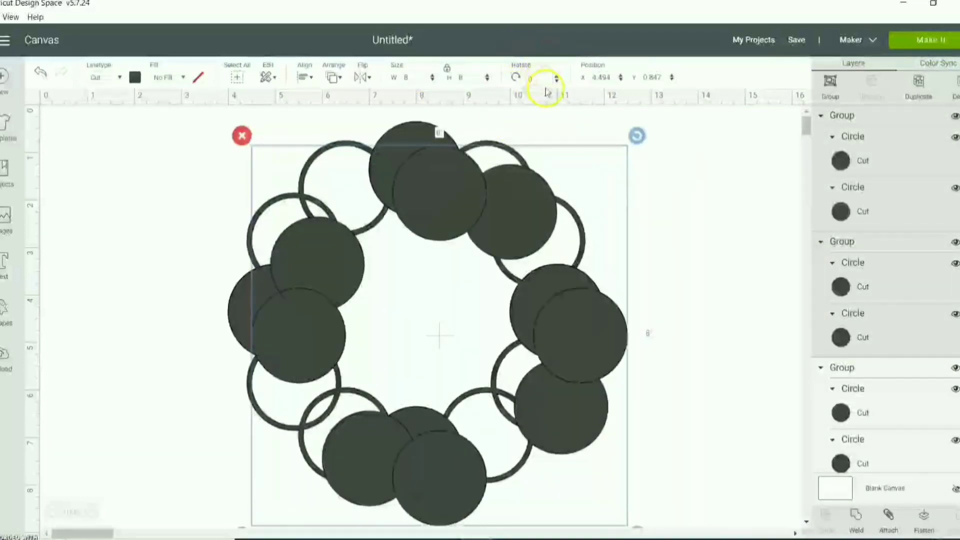
pyautogui.moveTo(541, 79); pyautogui.dragTo(461, 95)
pyautogui.write('30')
pyautogui.press('Return')
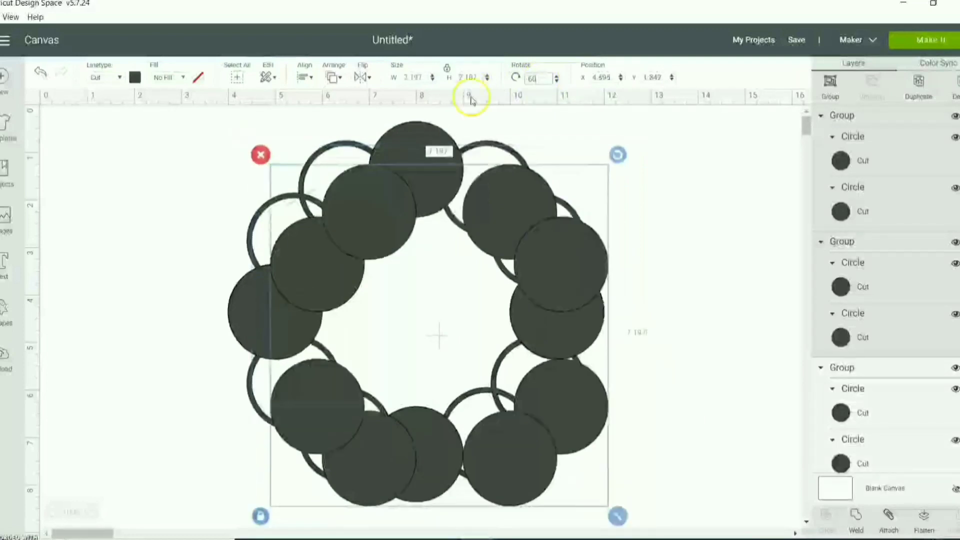
# - Center all solid circle groups and the welded rings together on the canvas
pyautogui.click(714, 173)
pyautogui.moveTo(714, 173); pyautogui.dragTo(140, 514)
pyautogui.click(302, 78)
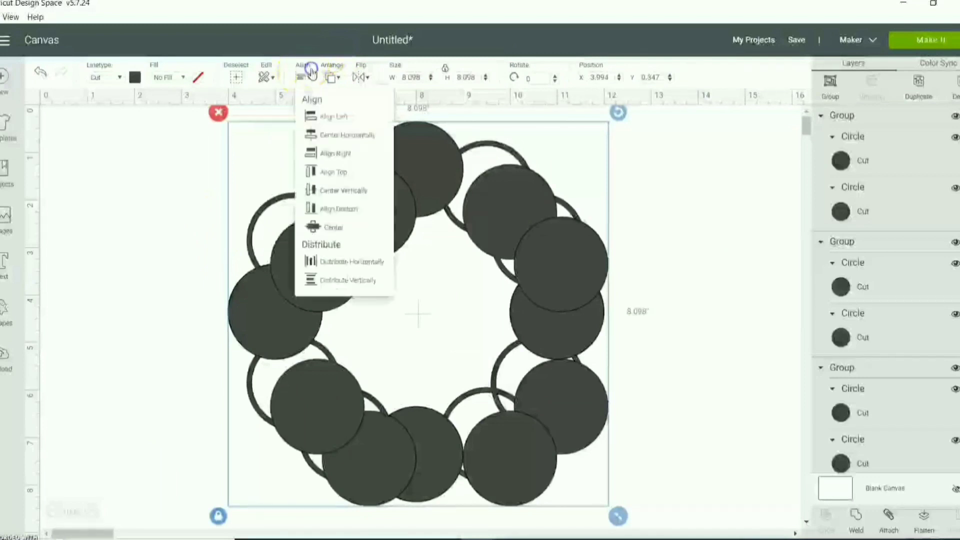
pyautogui.click(348, 231)
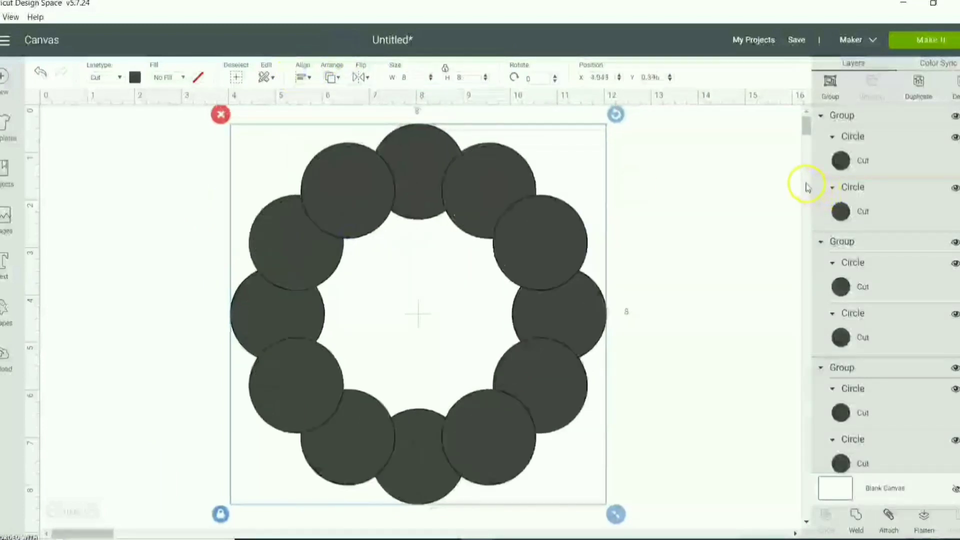
# - Select all the solid circle groups, duplicate them, and combine the copies into one group
pyautogui.click(805, 187)
pyautogui.click(802, 116)
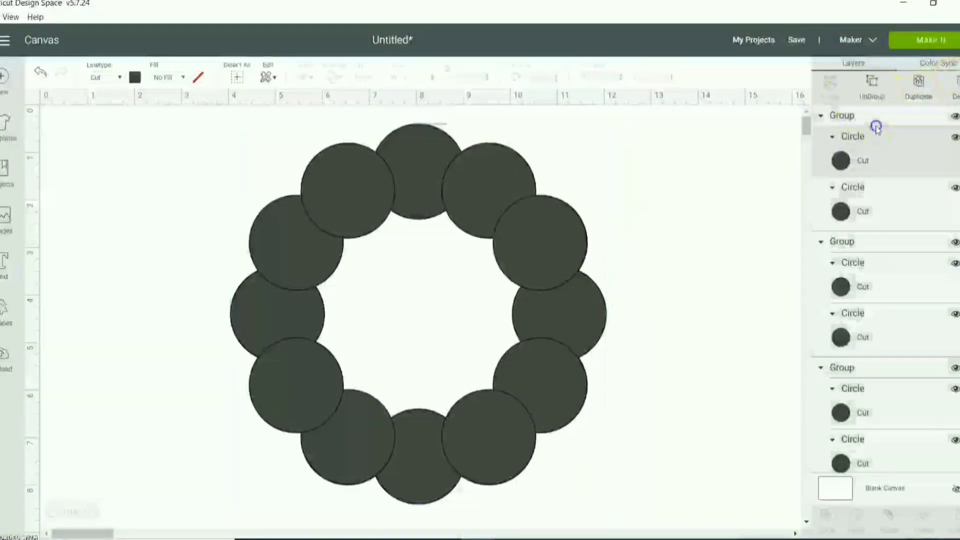
pyautogui.click(872, 115)
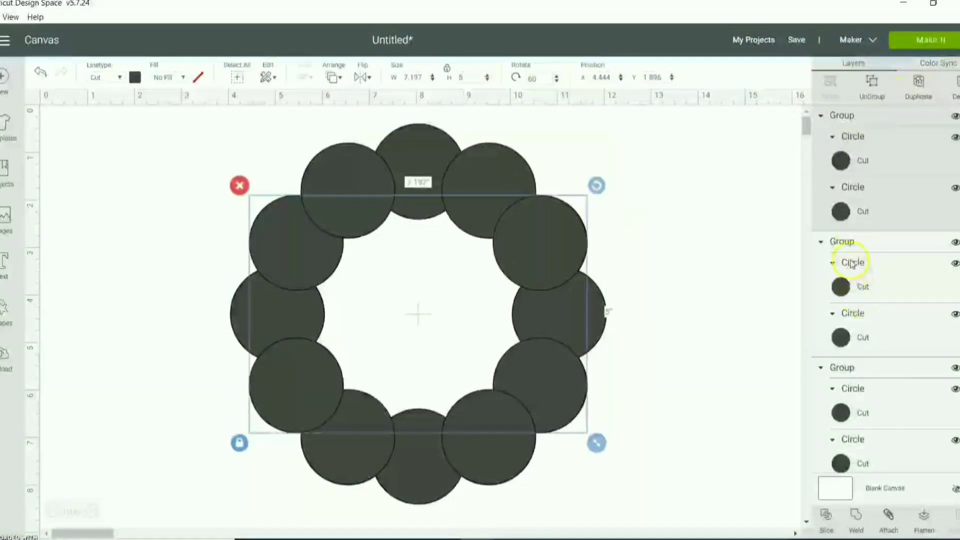
pyautogui.keyDown('shift'); pyautogui.click(854, 240); pyautogui.keyUp('shift')
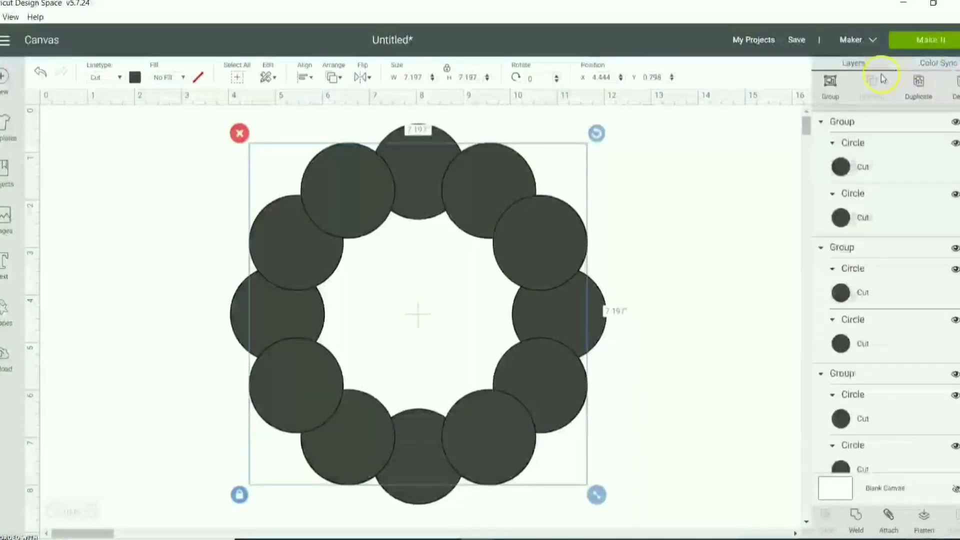
pyautogui.keyDown('shift'); pyautogui.click(879, 123); pyautogui.keyUp('shift')
pyautogui.keyDown('shift'); pyautogui.click(861, 248); pyautogui.keyUp('shift')
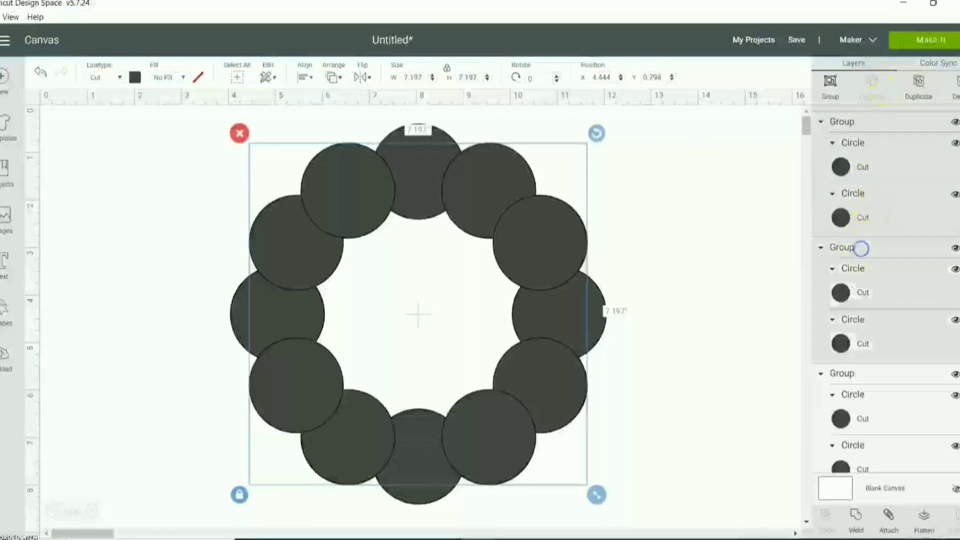
pyautogui.scroll(-3, 859, 341)
pyautogui.keyDown('shift'); pyautogui.click(881, 216); pyautogui.keyUp('shift')
pyautogui.keyDown('shift'); pyautogui.click(874, 348); pyautogui.keyUp('shift')
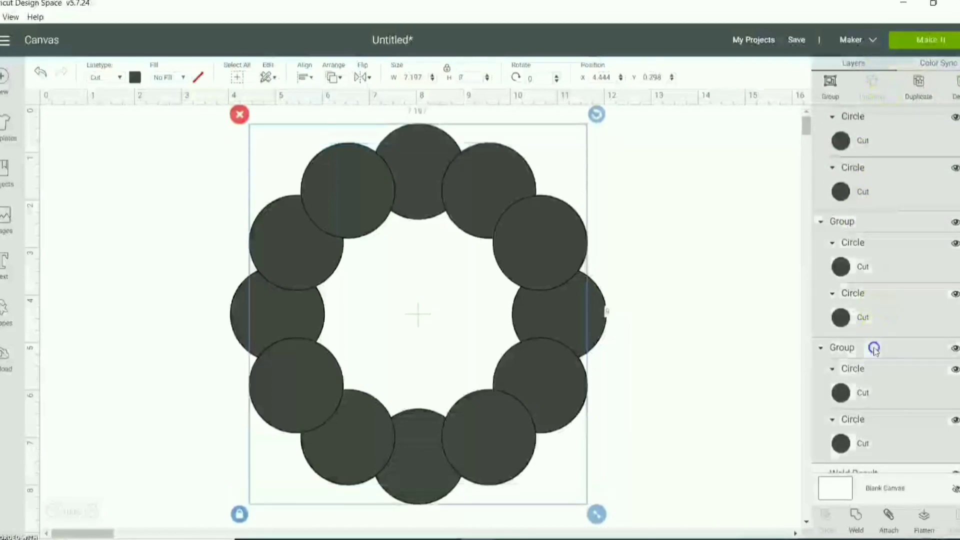
pyautogui.scroll(-4, 874, 347)
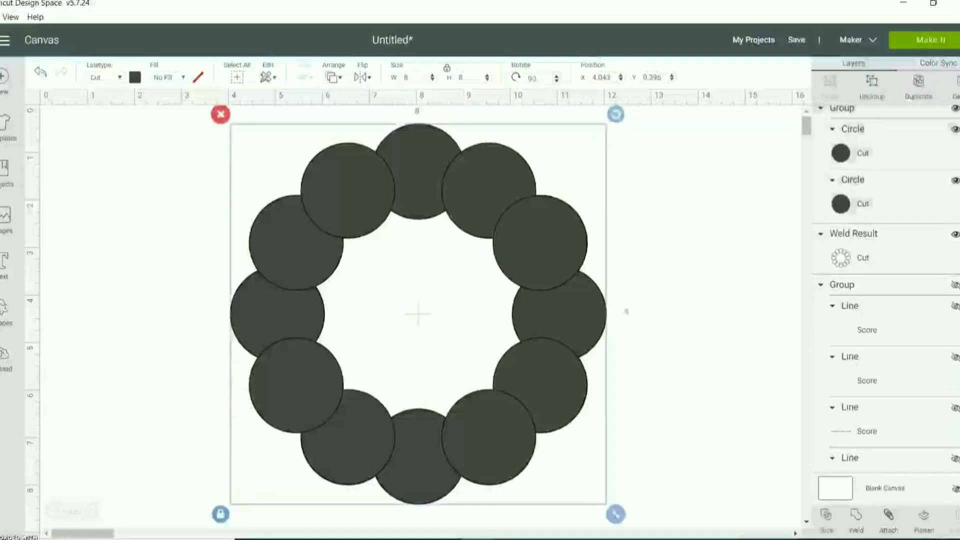
pyautogui.click(830, 84)
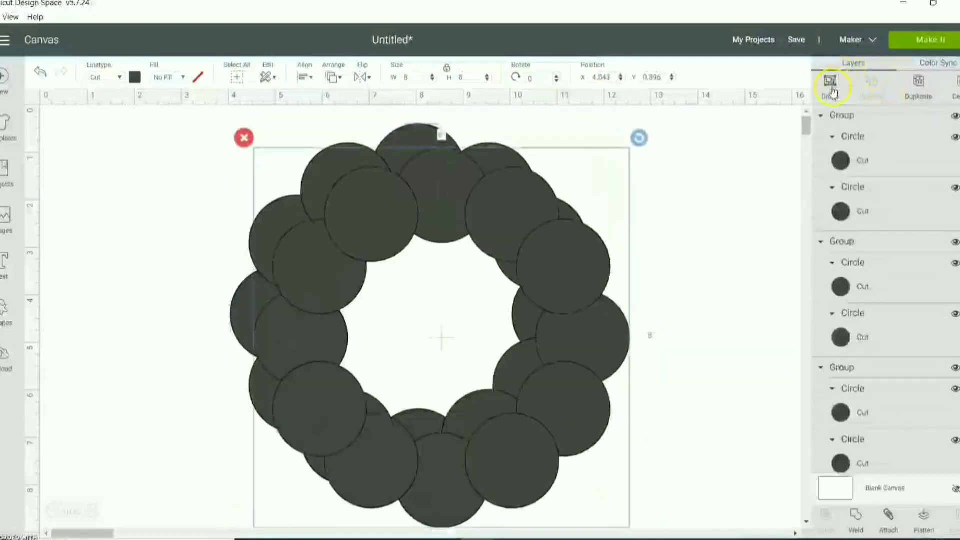
# - Hide the grouped circle copies and the ring design, then weld the visible solid circles into one shape
pyautogui.click(955, 123)
pyautogui.click(955, 117)
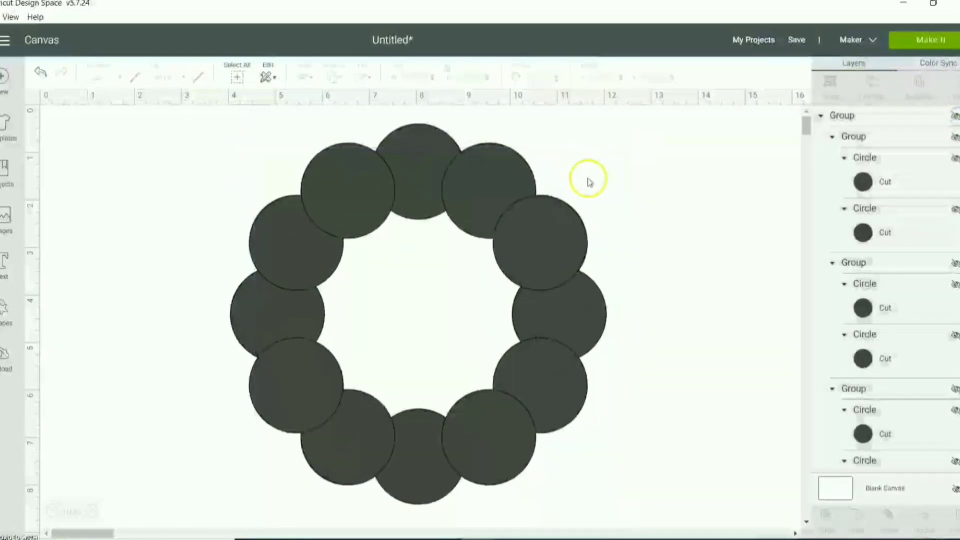
pyautogui.scroll(-10, 885, 290)
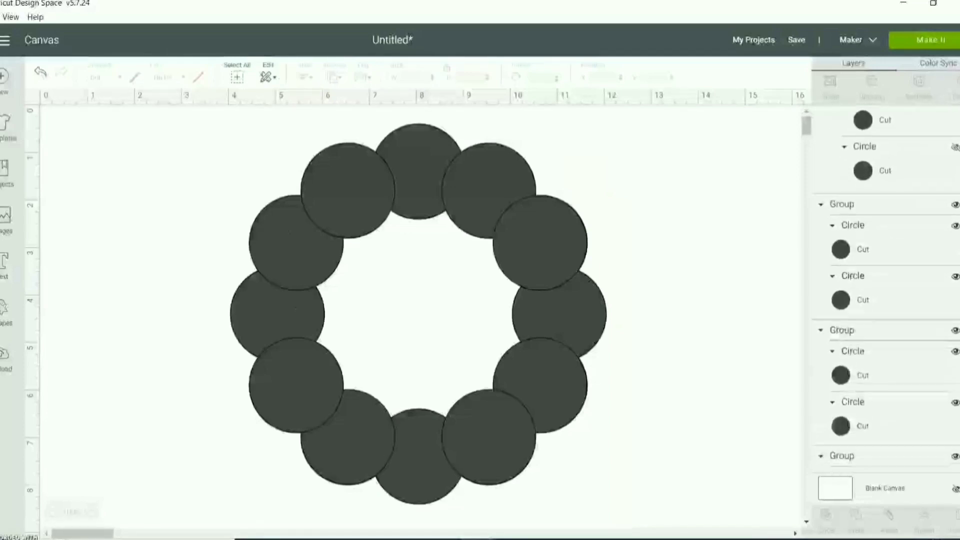
pyautogui.scroll(-6, 929, 300)
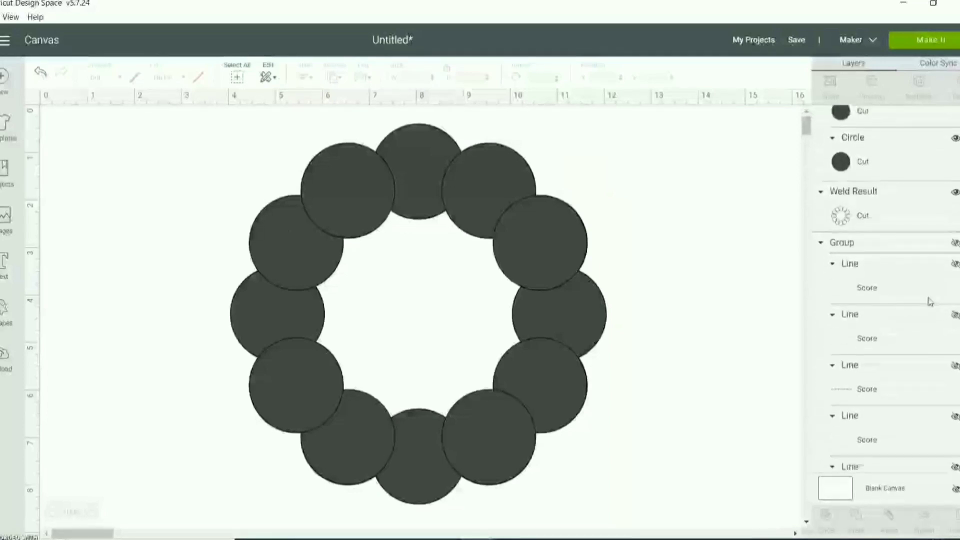
pyautogui.click(955, 192)
pyautogui.moveTo(619, 140); pyautogui.dragTo(272, 463)
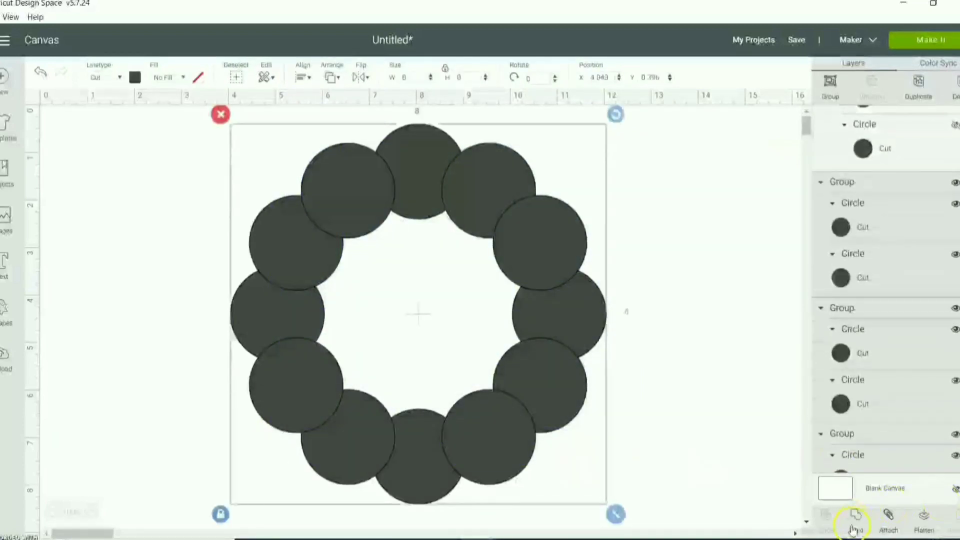
pyautogui.click(851, 530)
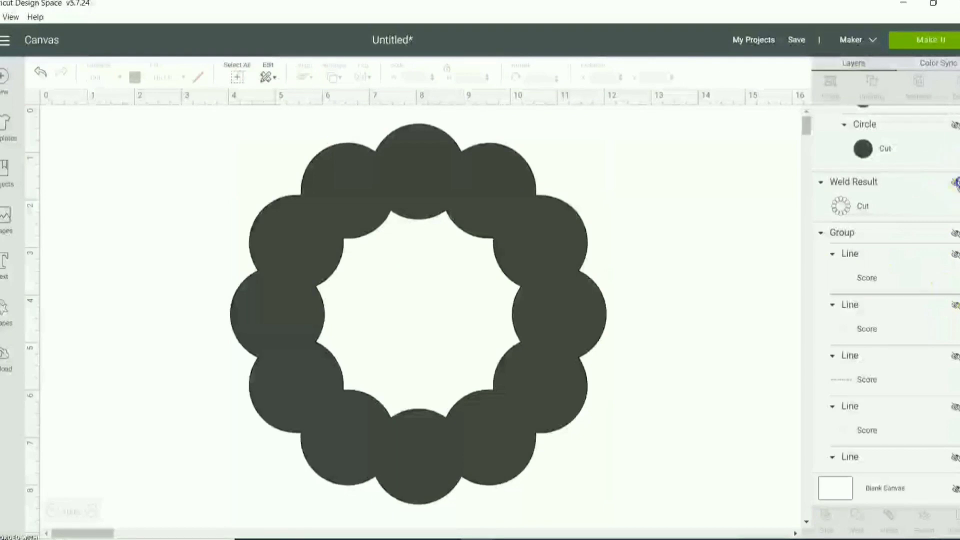
# - Show the welded ring design again and send it to the front of the solid welded shape
pyautogui.click(900, 197)
pyautogui.click(336, 76)
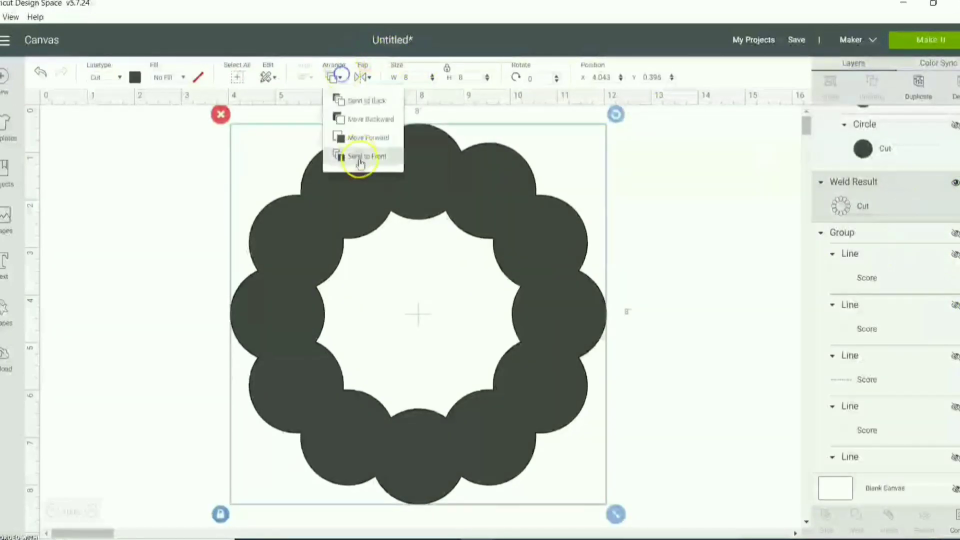
pyautogui.click(361, 163)
pyautogui.click(692, 170)
# - Change the welded ring design's material color to light gray
pyautogui.click(406, 156)
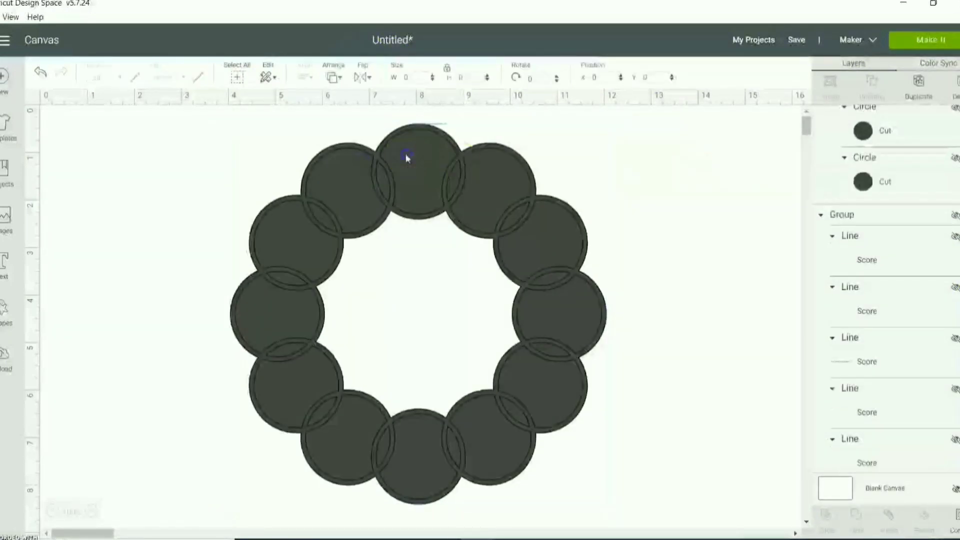
pyautogui.click(131, 77)
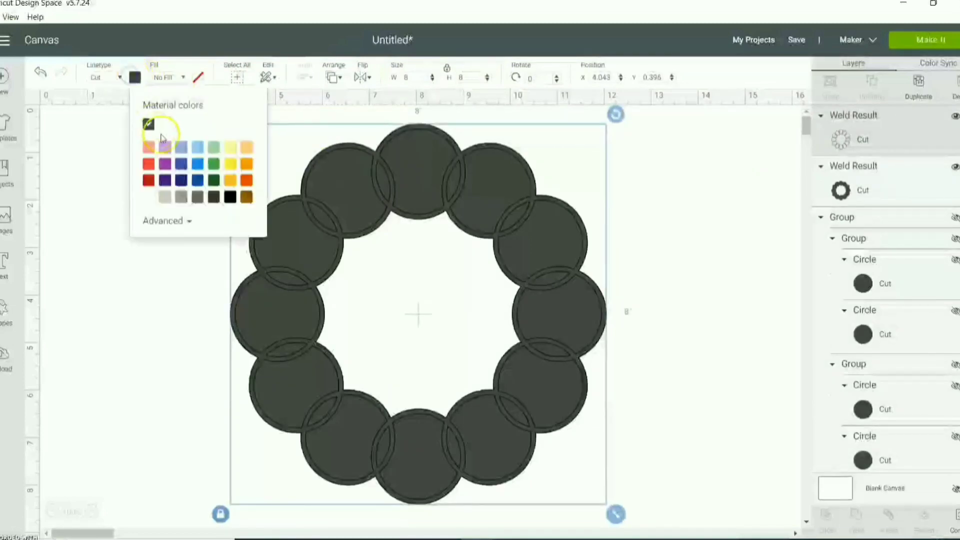
pyautogui.click(168, 197)
pyautogui.click(658, 203)
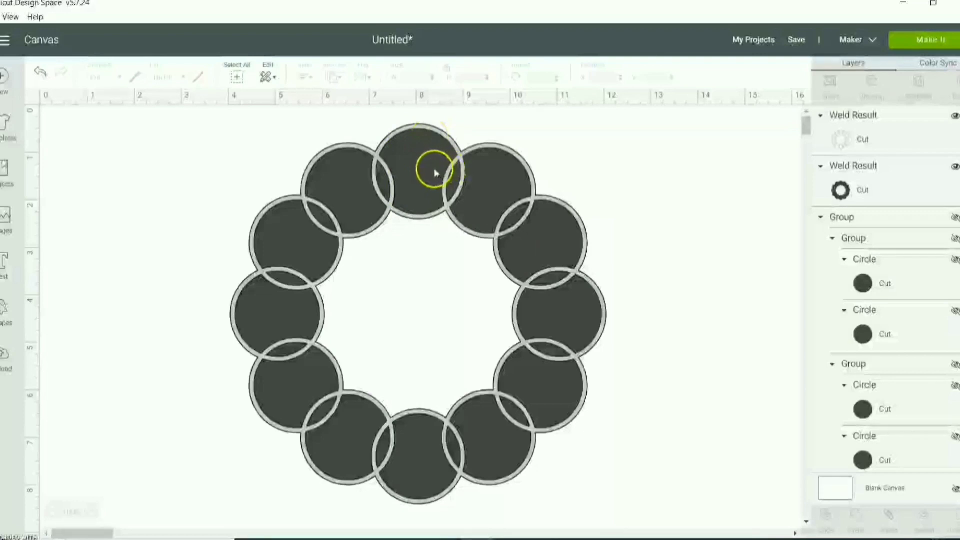
# - Move the light gray rings off the solid wreath, then duplicate the solid wreath and shift the copy aside
pyautogui.click(422, 197)
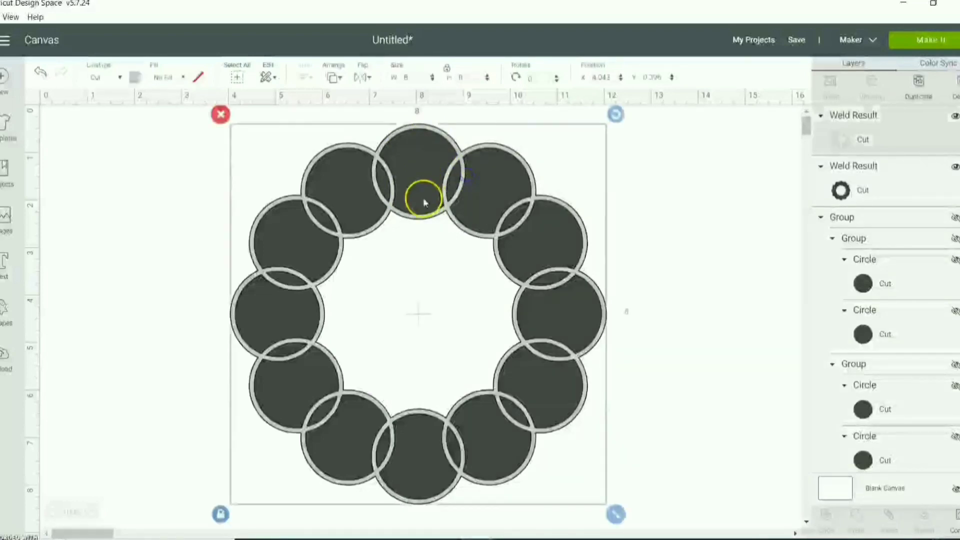
pyautogui.moveTo(423, 198); pyautogui.dragTo(302, 221)
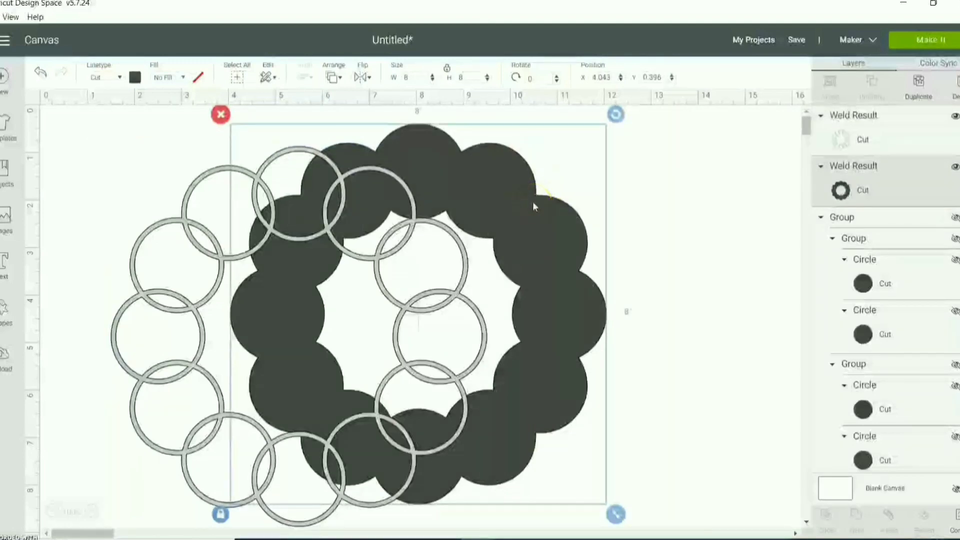
pyautogui.hotkey('ctrl', 'd')
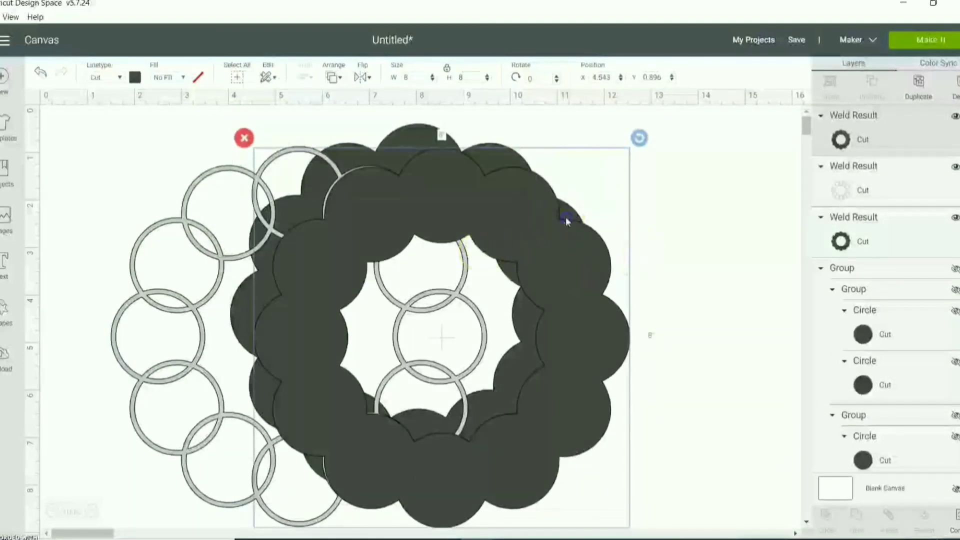
pyautogui.moveTo(566, 220); pyautogui.dragTo(634, 183)
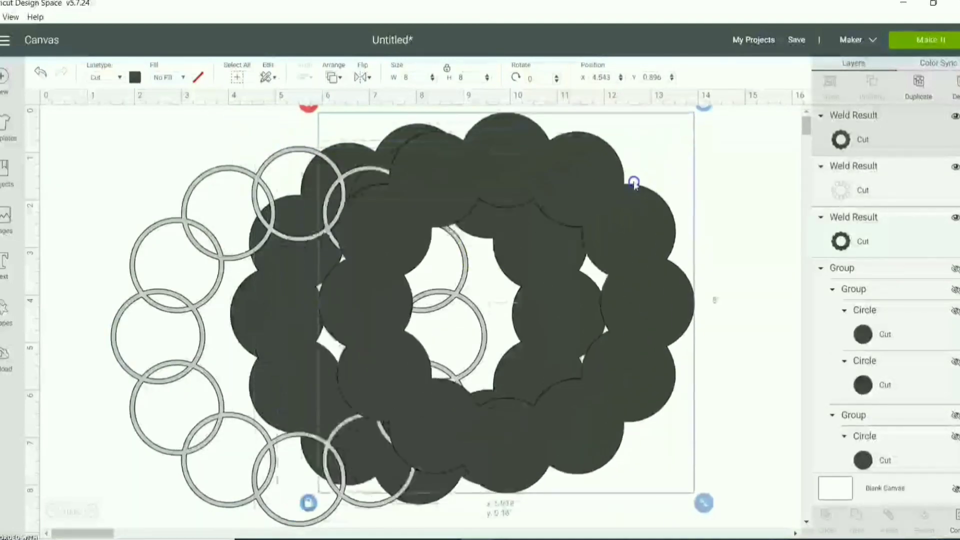
# - Insert a circle, enlarge it to cover the center hole of the duplicated solid wreath, and weld the two together
pyautogui.click(3, 316)
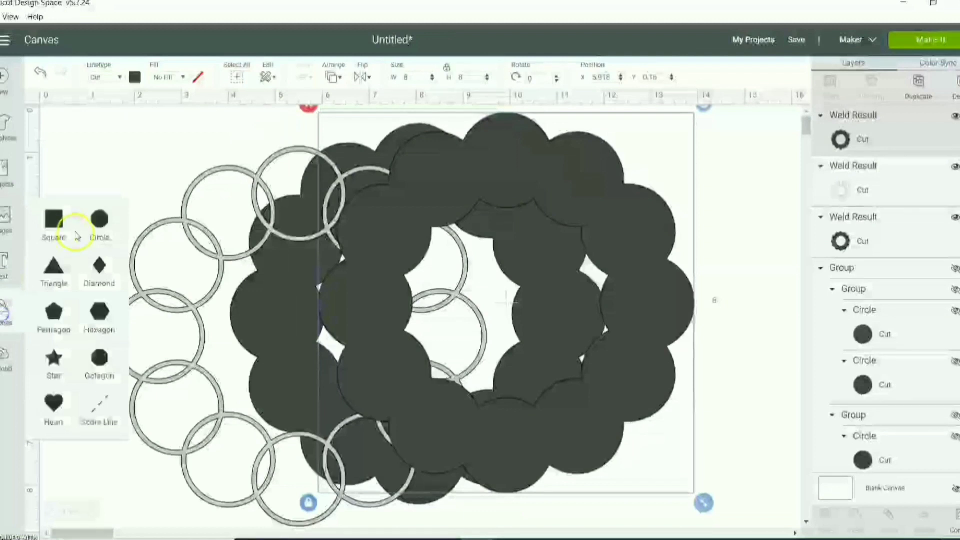
pyautogui.click(107, 219)
pyautogui.moveTo(185, 257); pyautogui.dragTo(528, 264)
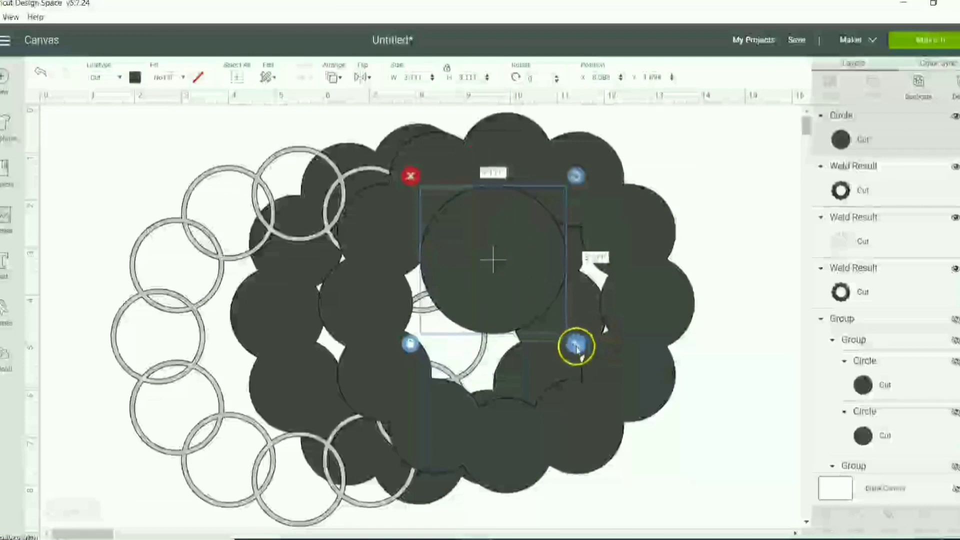
pyautogui.moveTo(576, 347)
pyautogui.mouseDown()
pyautogui.moveTo(637, 403)
pyautogui.moveTo(623, 397)
pyautogui.moveTo(625, 420)
pyautogui.moveTo(561, 350)
pyautogui.mouseUp()
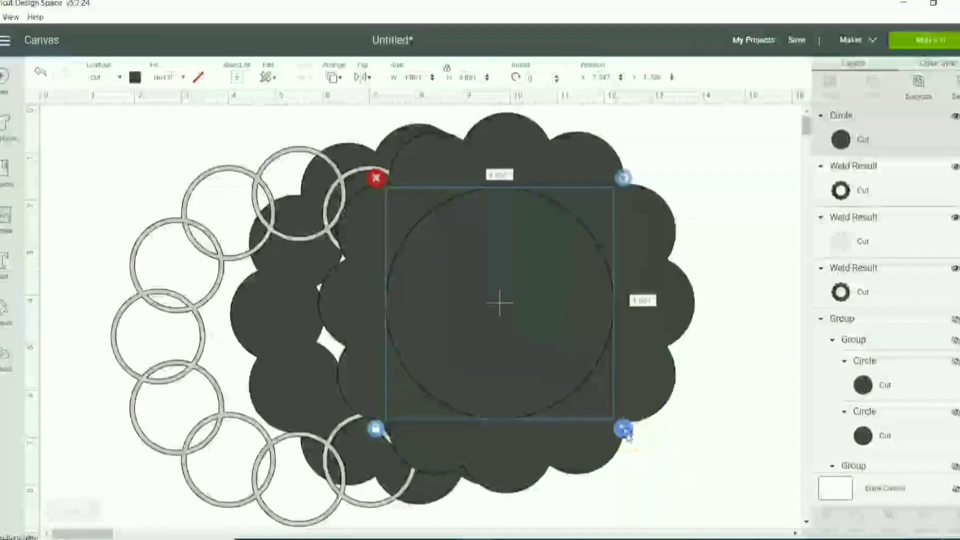
pyautogui.click(678, 301)
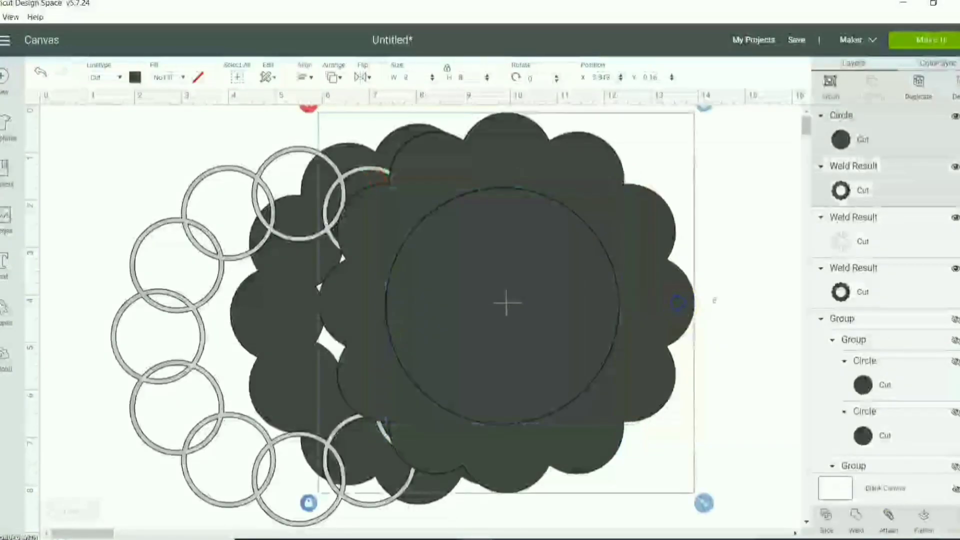
pyautogui.click(857, 526)
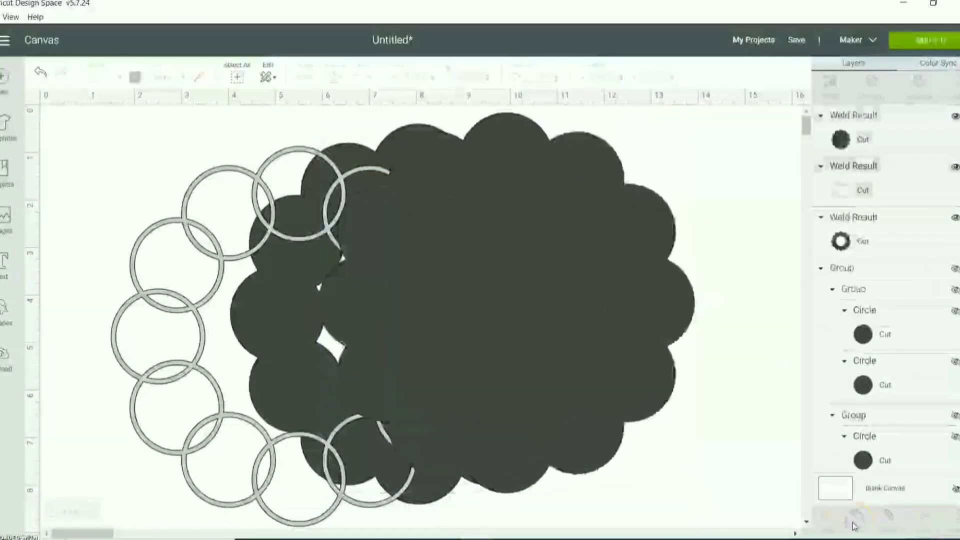
# - Move the filled scalloped shape aside and bring the light gray rings and the solid wreath in front of it
pyautogui.moveTo(581, 262); pyautogui.dragTo(676, 278)
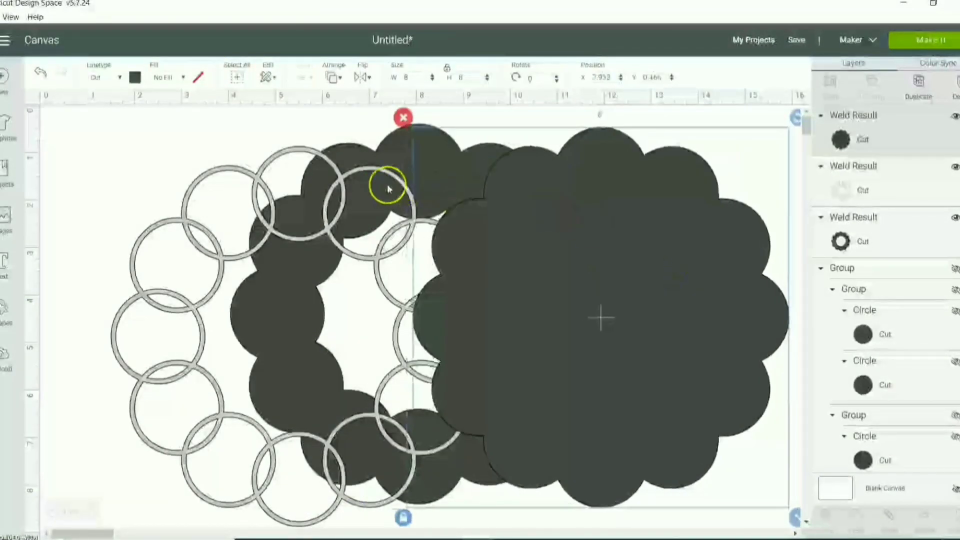
pyautogui.moveTo(235, 169); pyautogui.dragTo(309, 194)
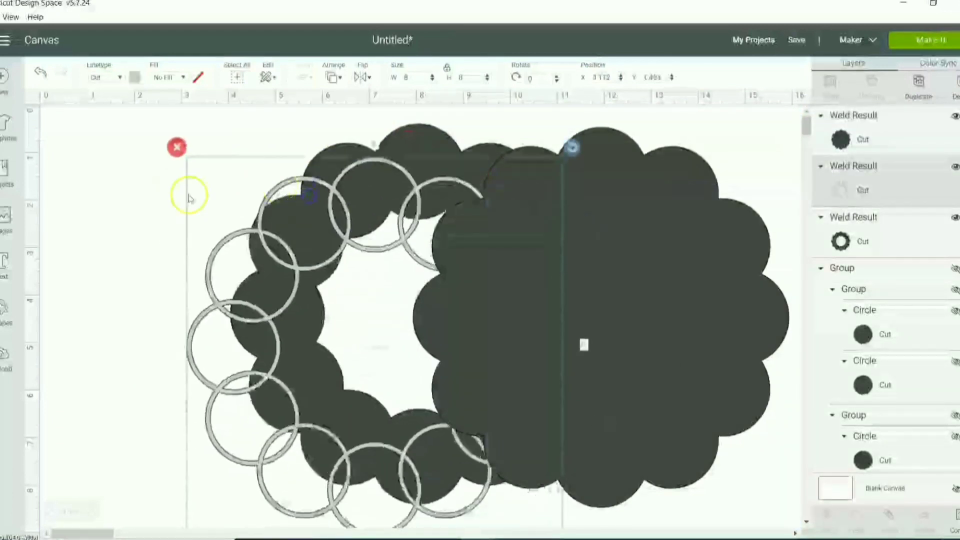
pyautogui.moveTo(140, 193); pyautogui.dragTo(269, 268)
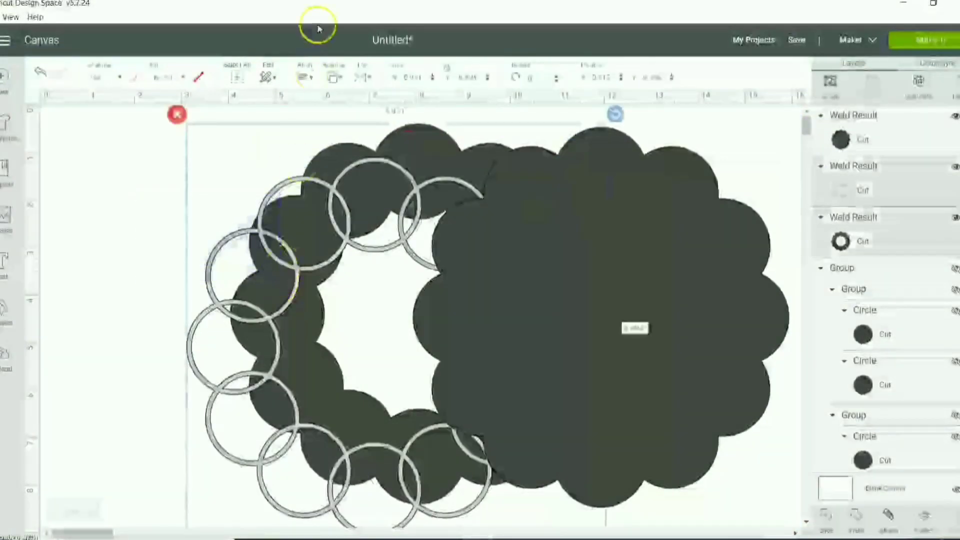
pyautogui.click(306, 75)
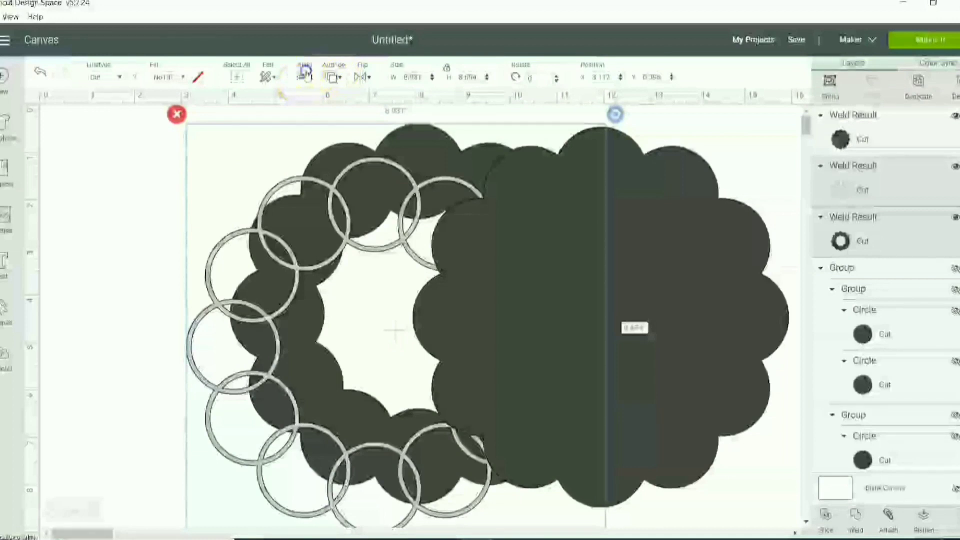
pyautogui.click(333, 77)
pyautogui.click(370, 159)
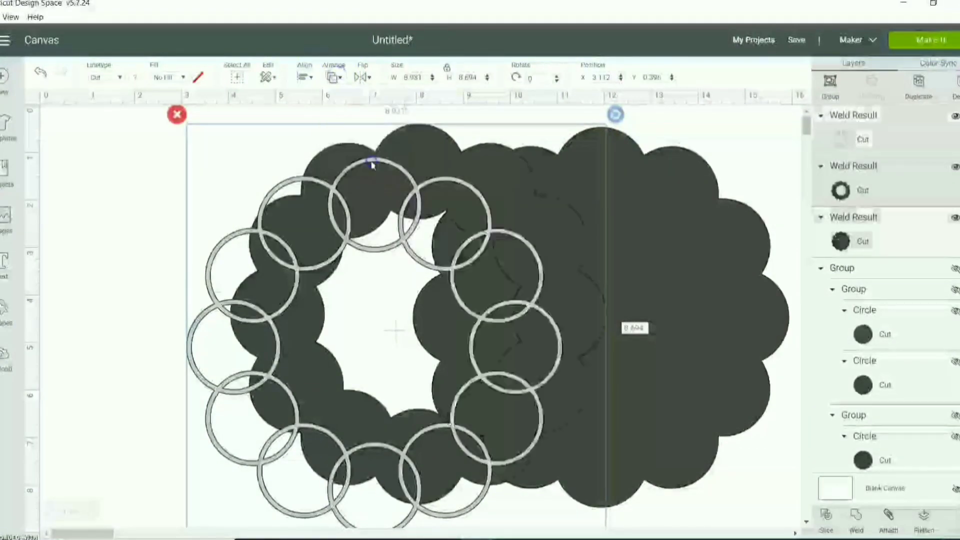
# - Move the filled shape back under the wreath and rings, and align all three layers to the same center
pyautogui.moveTo(678, 204); pyautogui.dragTo(499, 195)
pyautogui.moveTo(743, 115); pyautogui.dragTo(440, 334)
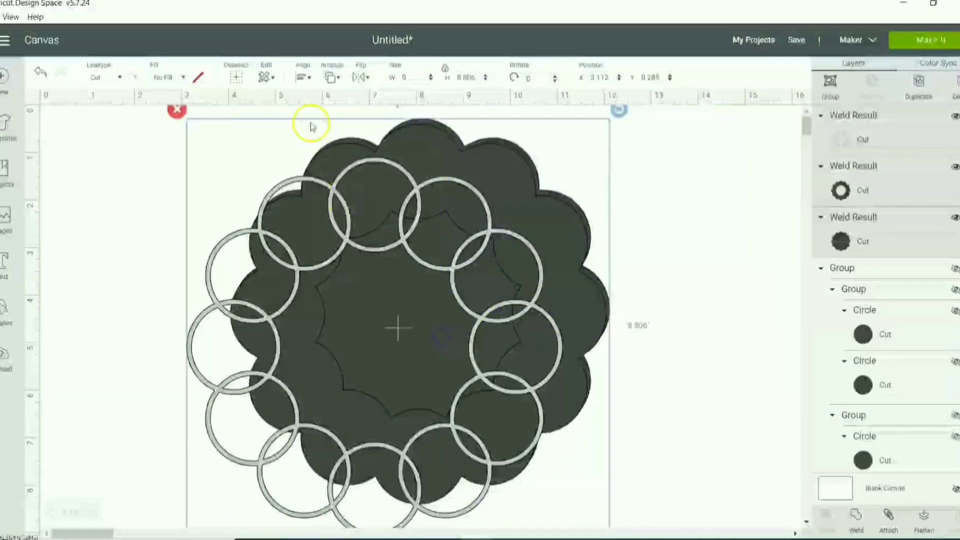
pyautogui.click(302, 77)
pyautogui.click(339, 229)
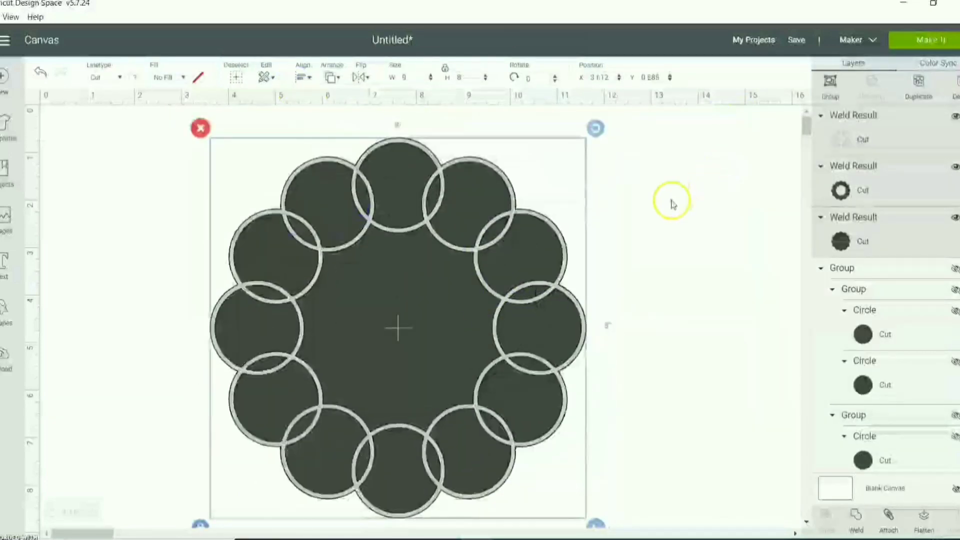
pyautogui.click(670, 201)
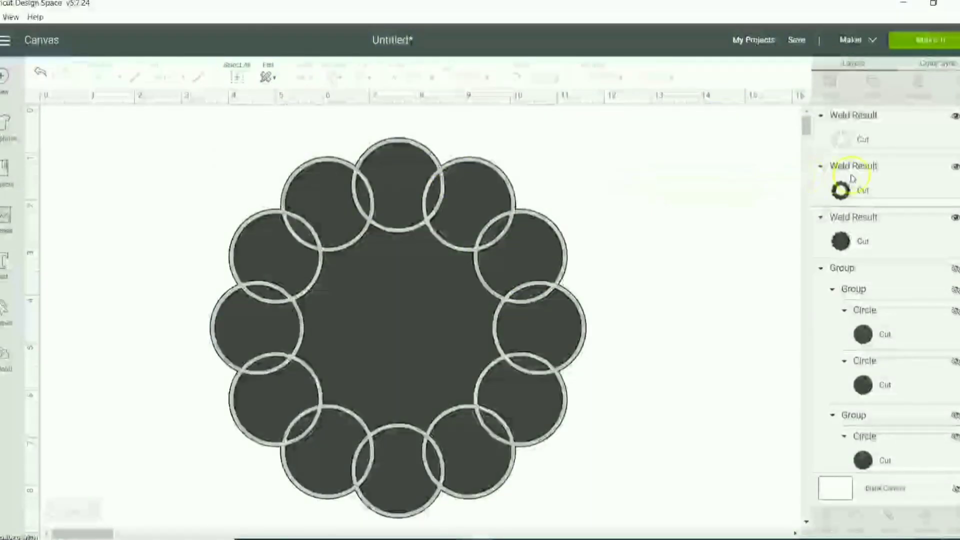
# - Change the filled scalloped backing shape's material color to medium gray
pyautogui.click(857, 218)
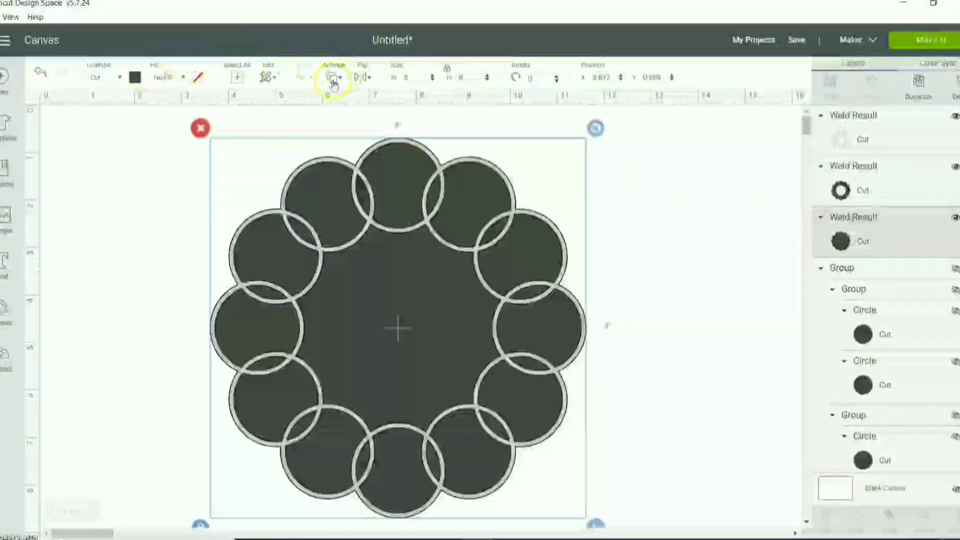
pyautogui.click(134, 77)
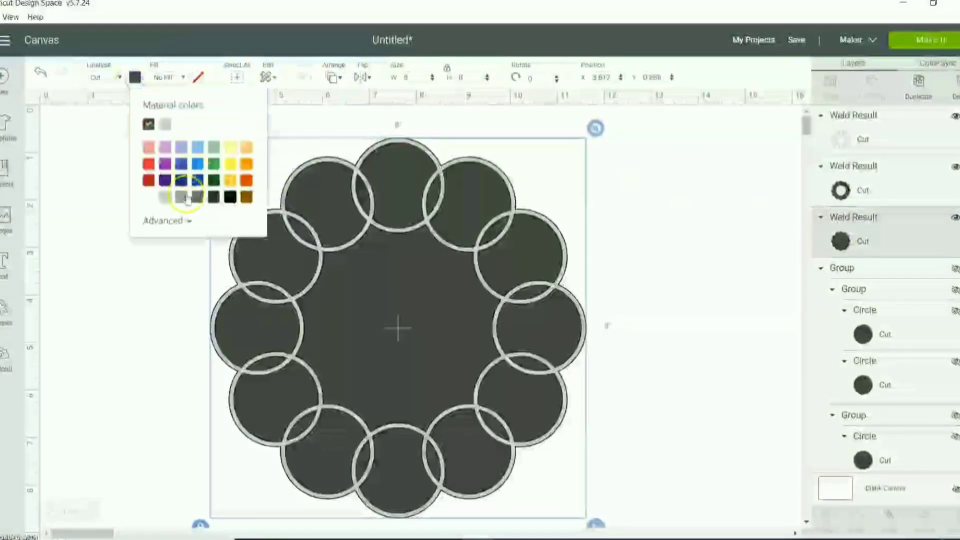
pyautogui.click(167, 198)
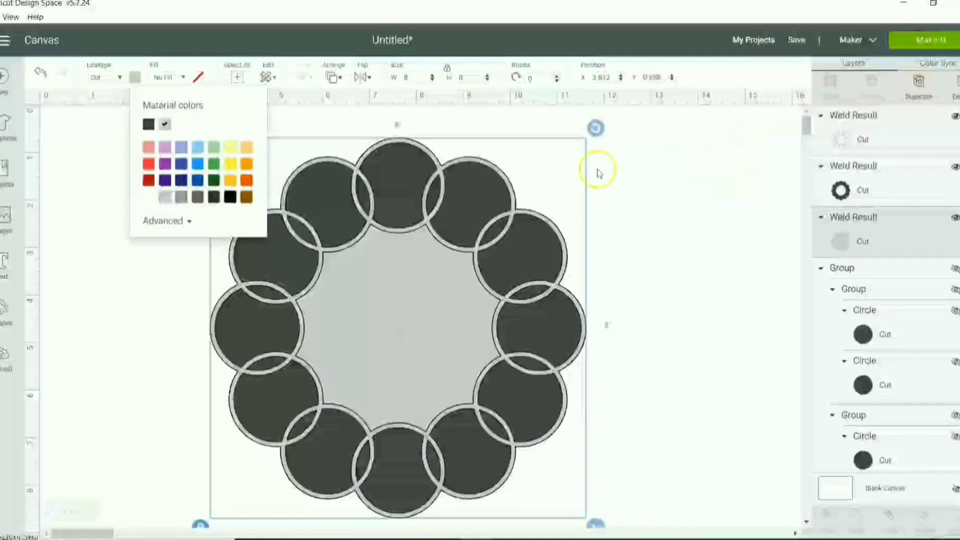
pyautogui.click(183, 197)
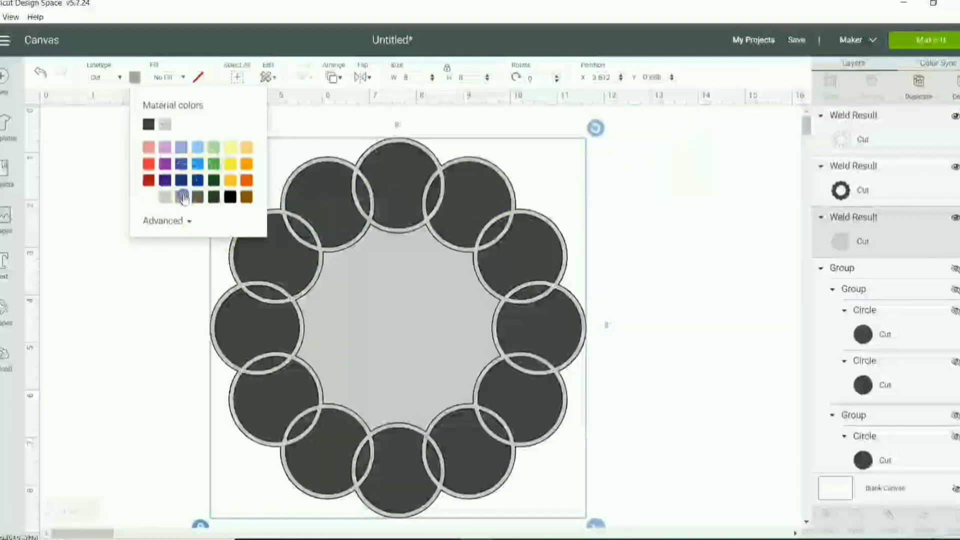
pyautogui.click(715, 232)
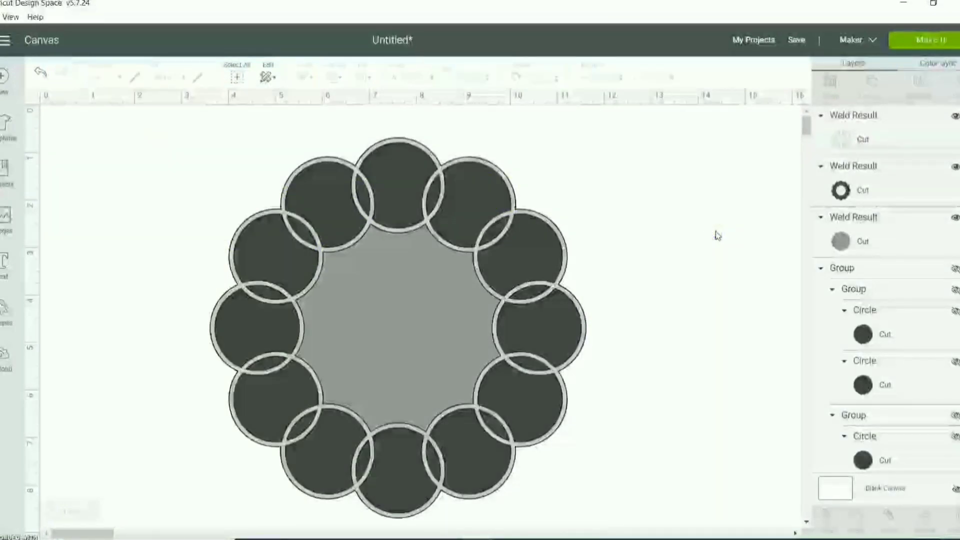
pyautogui.click(672, 172)
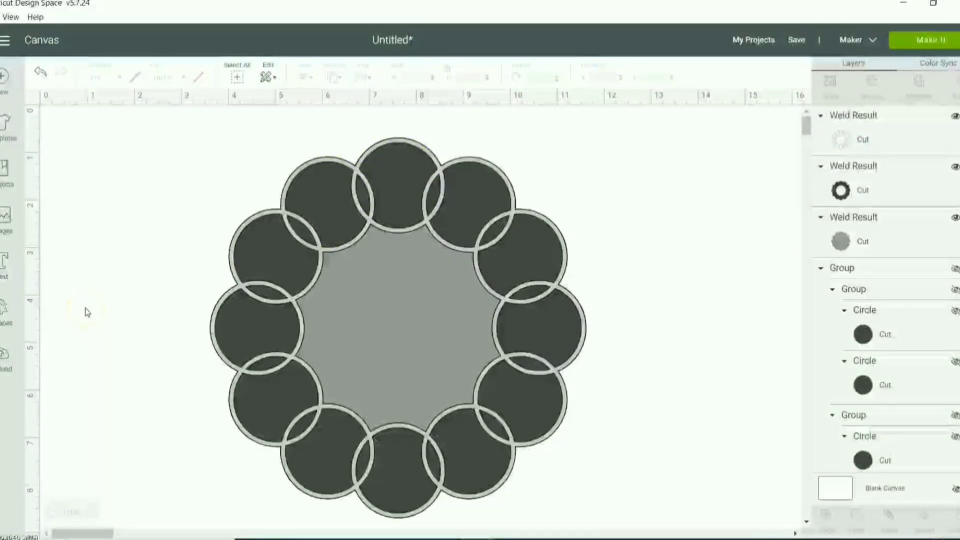
# - Insert the text "1" below the loose numbers and set its height to 0.8 inches
pyautogui.click(6, 272)
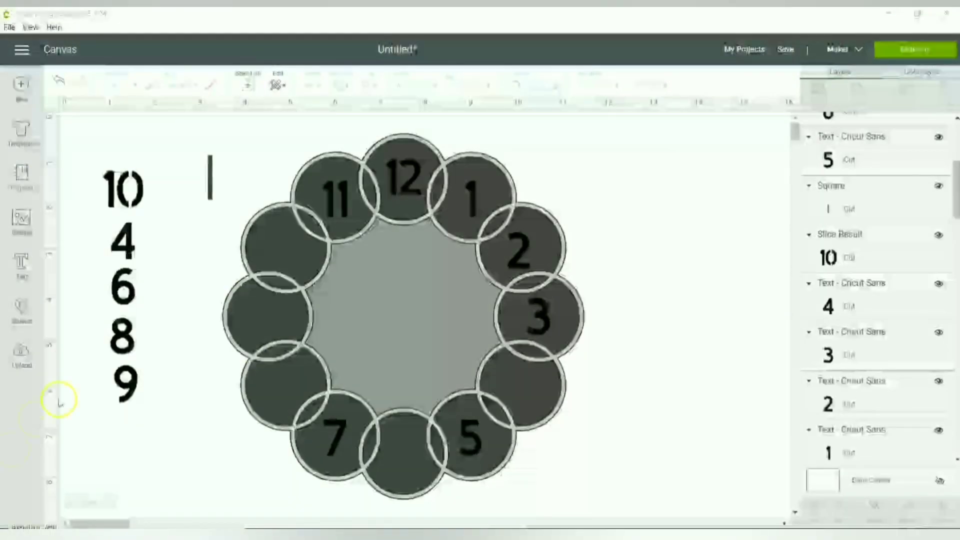
pyautogui.click(21, 265)
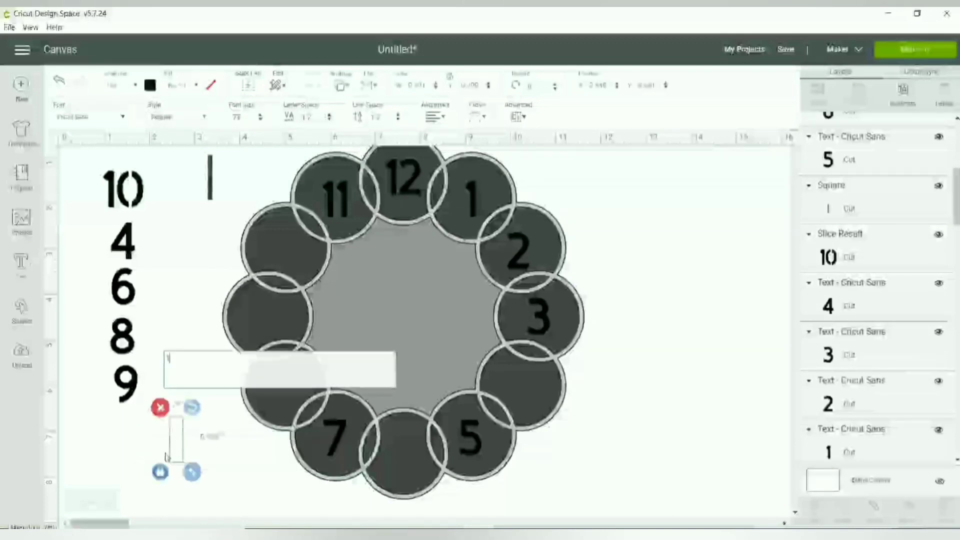
pyautogui.write('1')
pyautogui.click(186, 308)
pyautogui.click(180, 435)
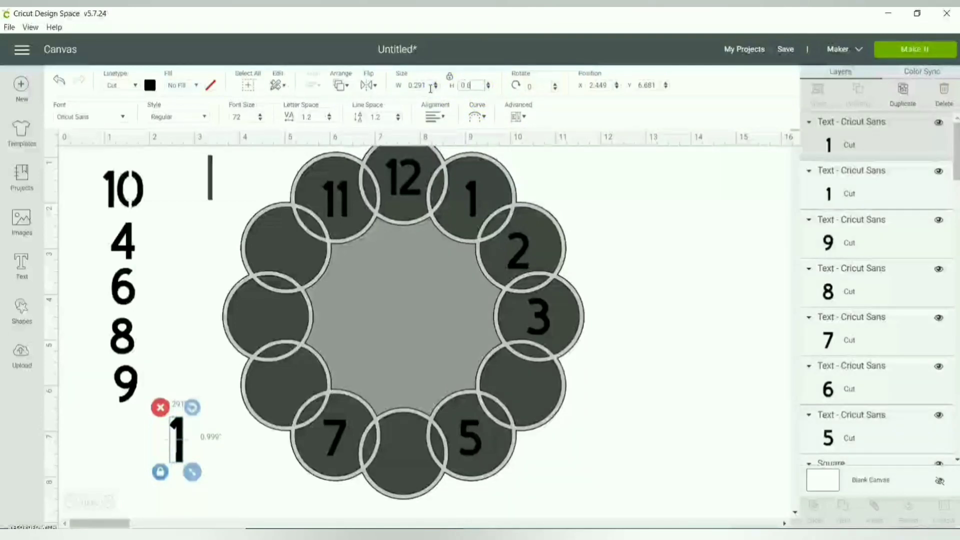
pyautogui.press('Return')
pyautogui.click(428, 169)
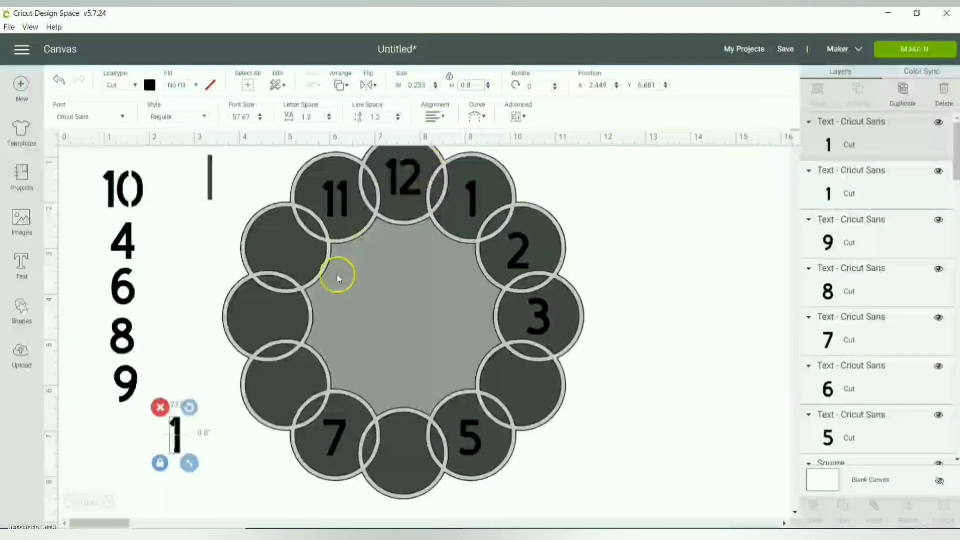
# - Delete the extra "1" placed below the loose numbers
pyautogui.click(174, 299)
pyautogui.click(164, 425)
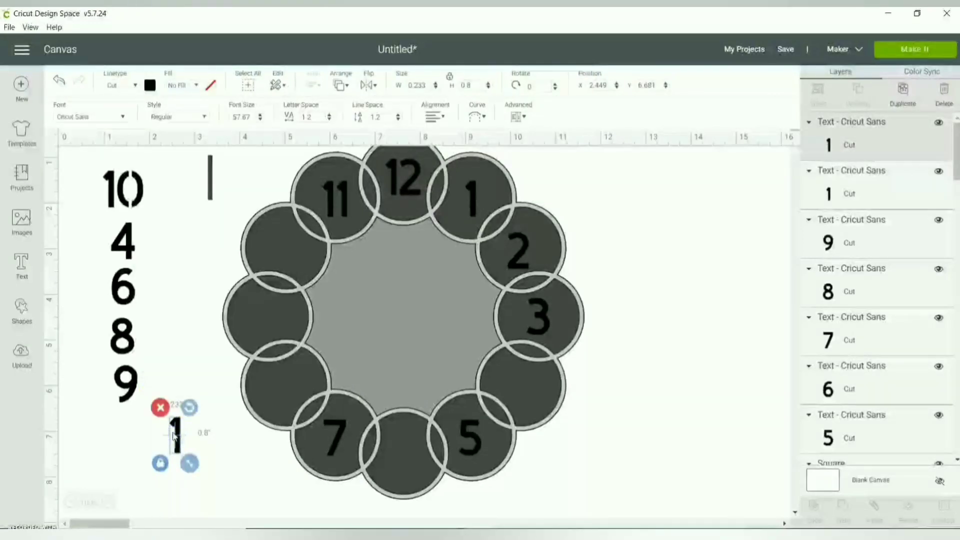
pyautogui.click(160, 409)
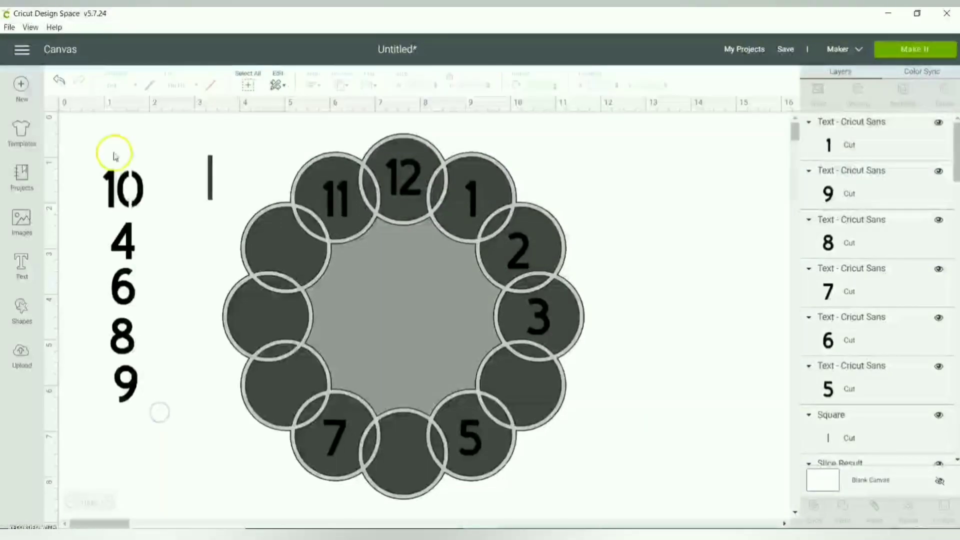
# - Insert a square and reshape it into a thin vertical bar about 0.08 by 0.97 inches
pyautogui.click(21, 270)
pyautogui.click(29, 310)
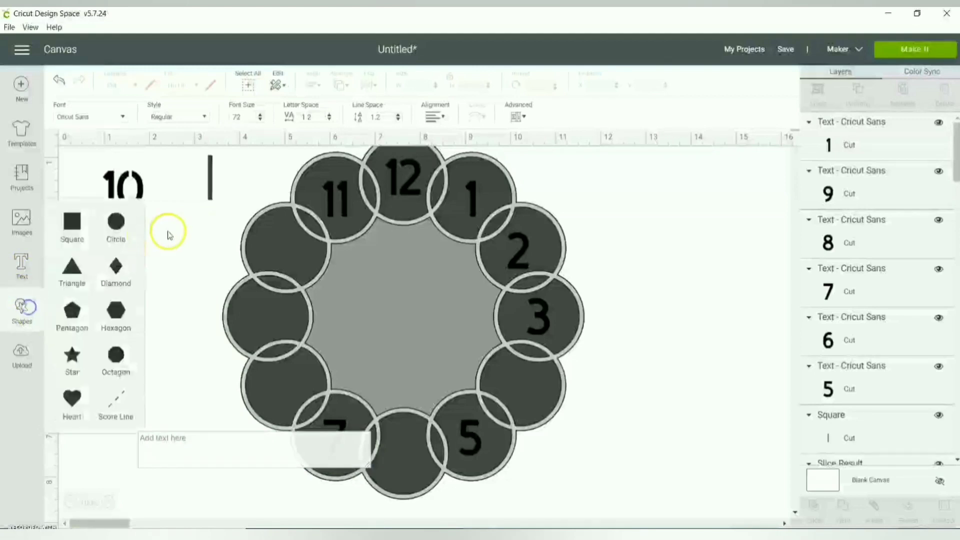
pyautogui.click(72, 221)
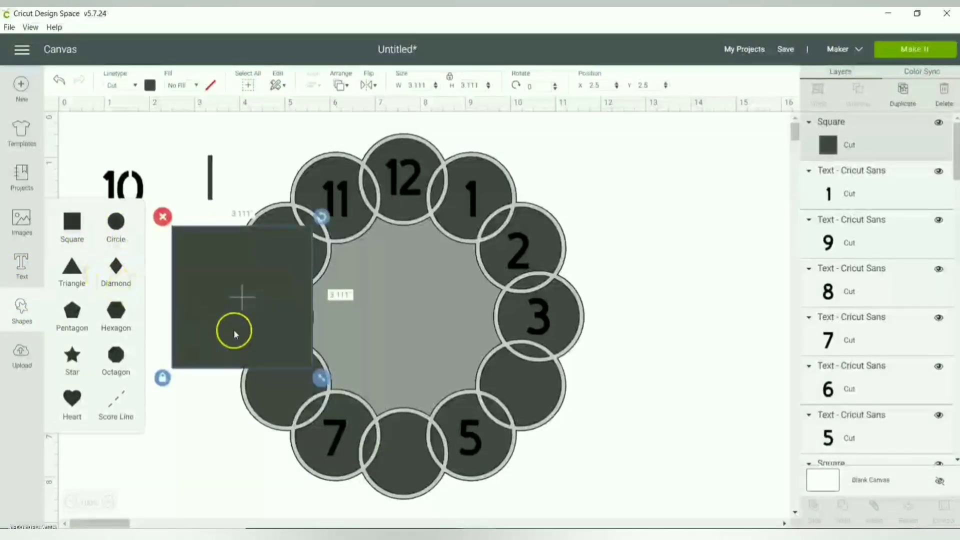
pyautogui.moveTo(309, 376); pyautogui.dragTo(192, 283)
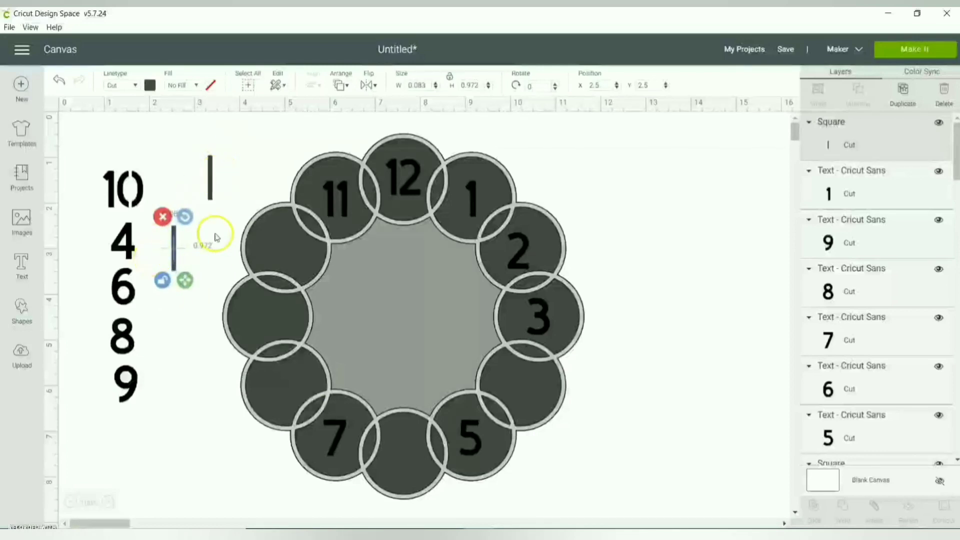
pyautogui.click(189, 328)
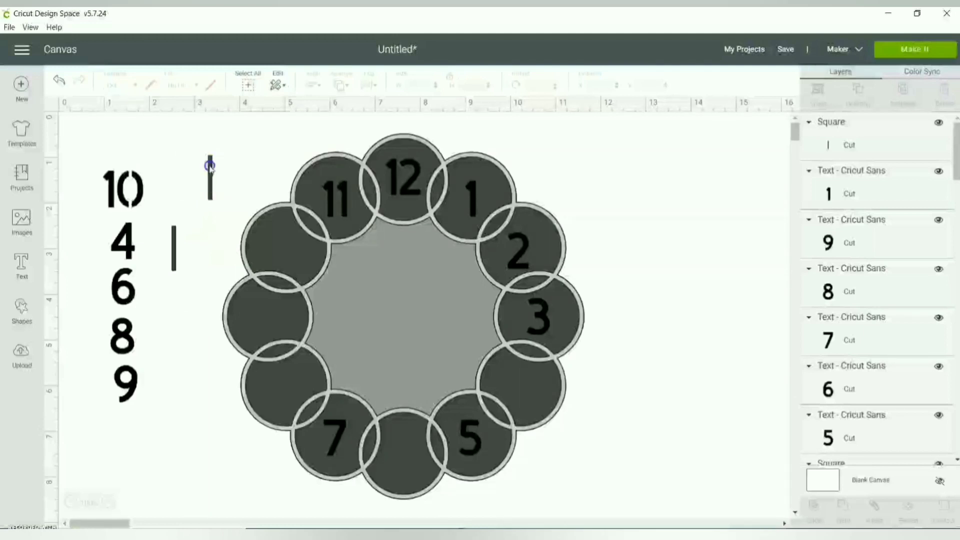
# - Delete the new thin bar beside the 4, keeping the original bar near the 10
pyautogui.click(210, 167)
pyautogui.moveTo(214, 162); pyautogui.dragTo(158, 225)
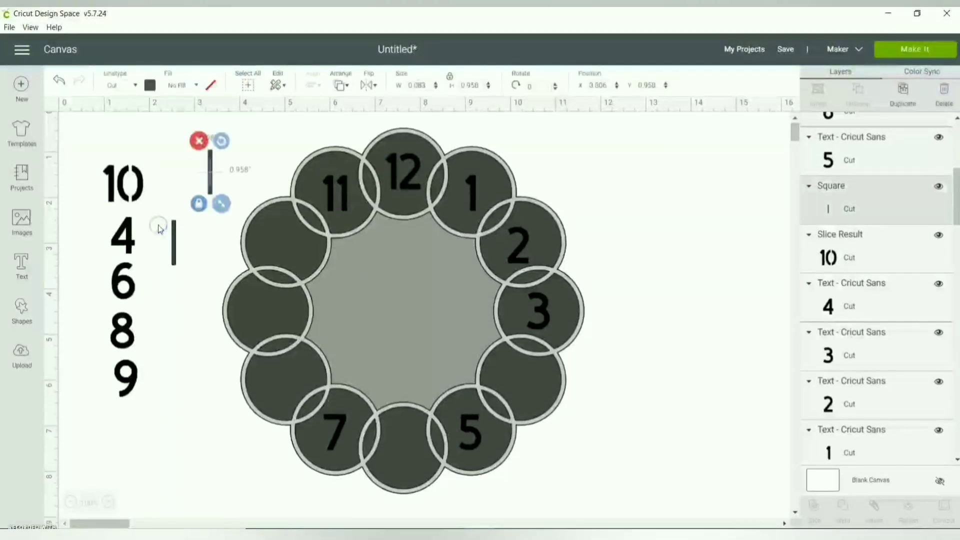
pyautogui.click(178, 237)
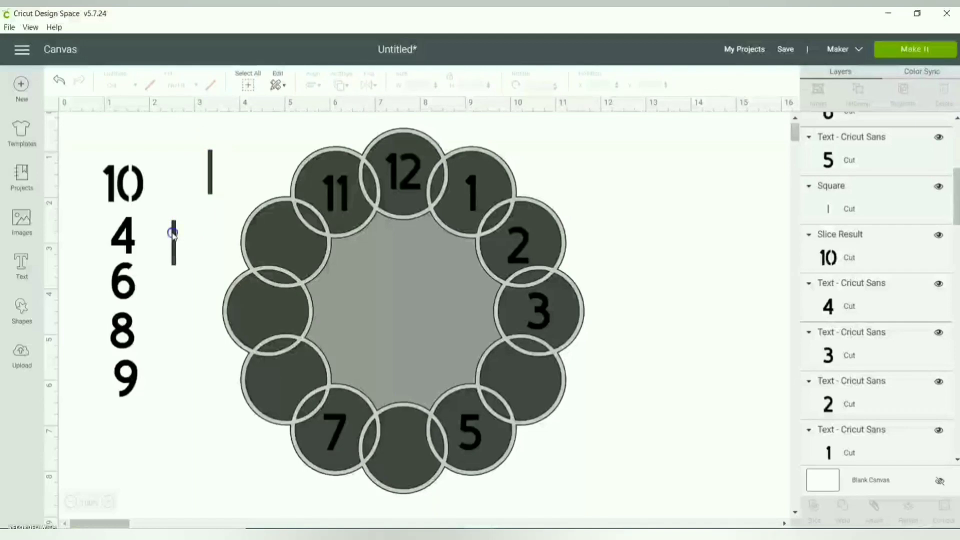
pyautogui.click(173, 233)
pyautogui.press('Delete')
pyautogui.click(195, 204)
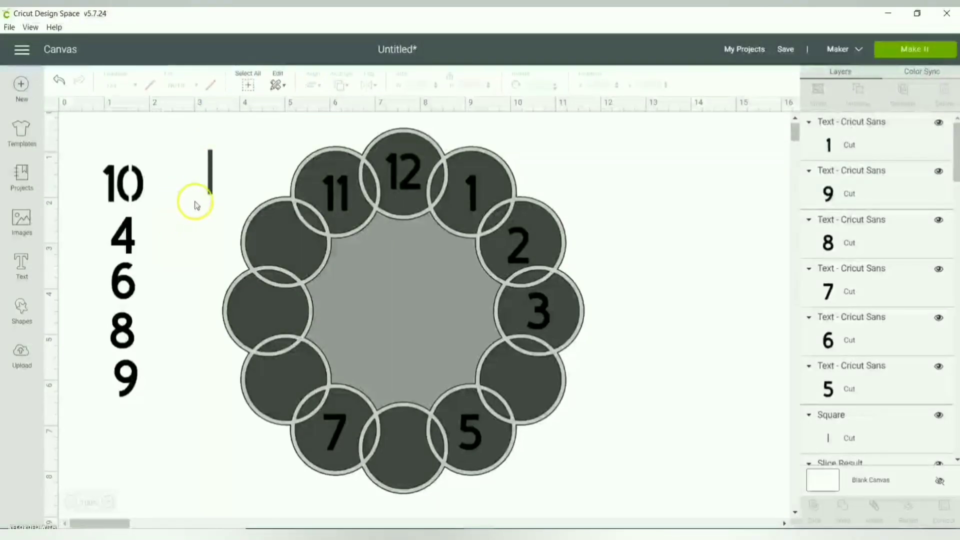
# - Move the thin vertical bar onto the lower part of the 4, and shift the 6 out of its way
pyautogui.moveTo(210, 159); pyautogui.dragTo(124, 249)
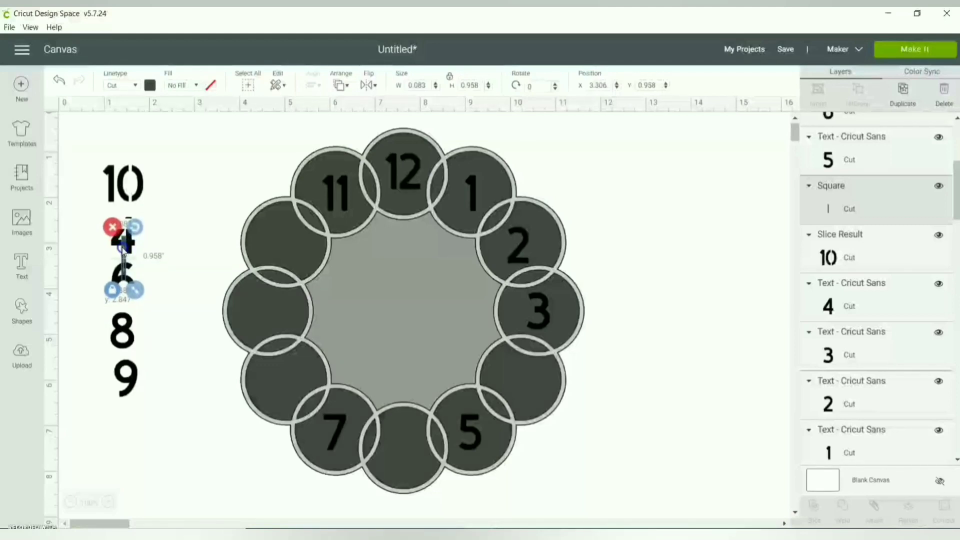
pyautogui.click(211, 220)
pyautogui.click(123, 292)
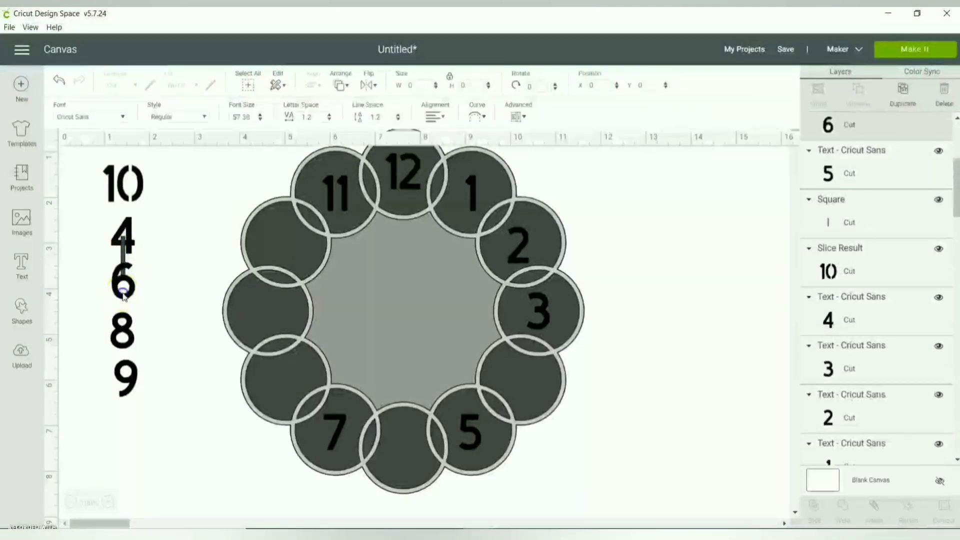
pyautogui.moveTo(134, 297); pyautogui.dragTo(168, 325)
pyautogui.click(116, 265)
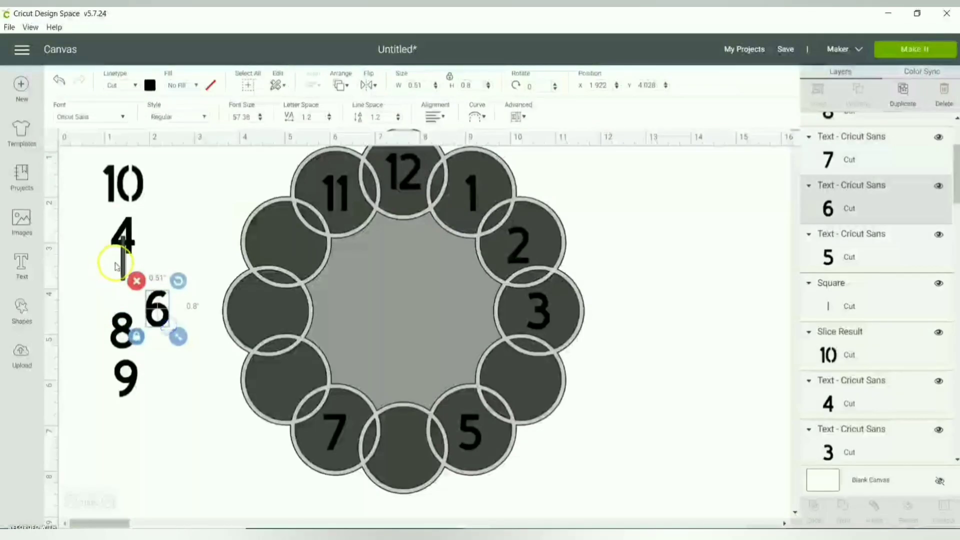
pyautogui.click(123, 270)
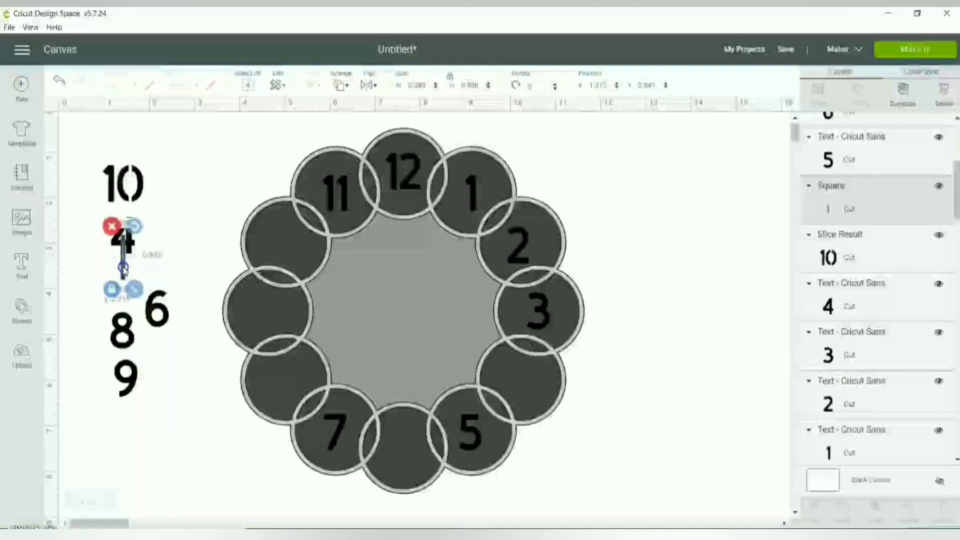
pyautogui.click(186, 232)
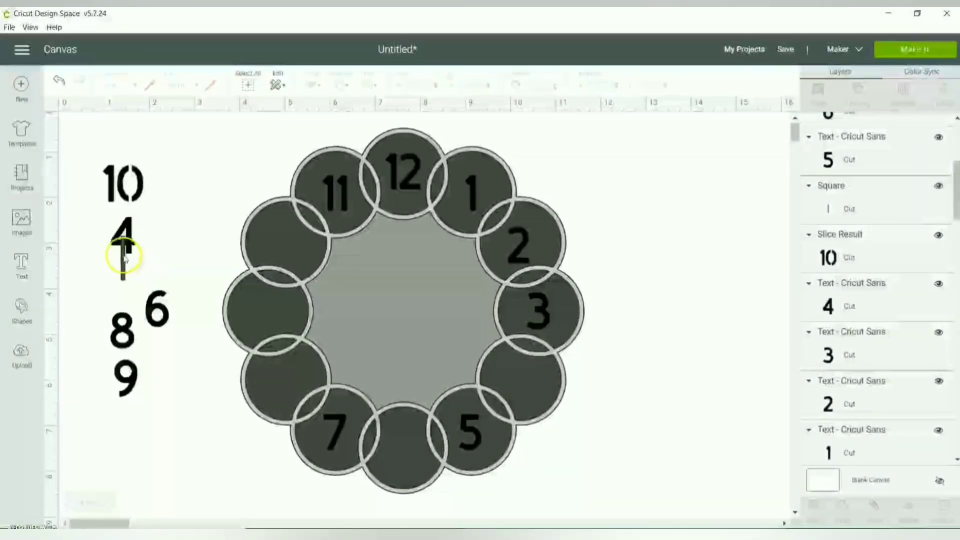
pyautogui.click(124, 257)
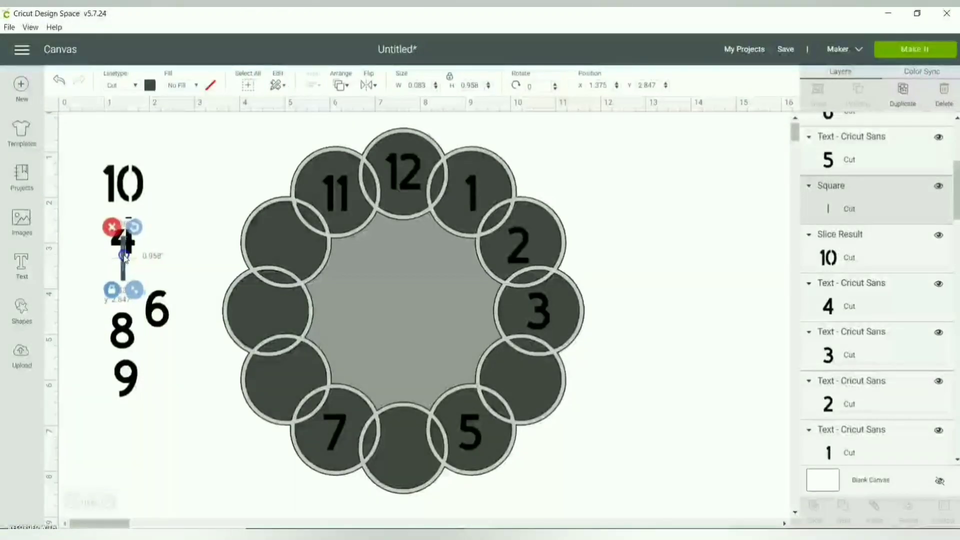
pyautogui.moveTo(125, 257); pyautogui.dragTo(124, 258)
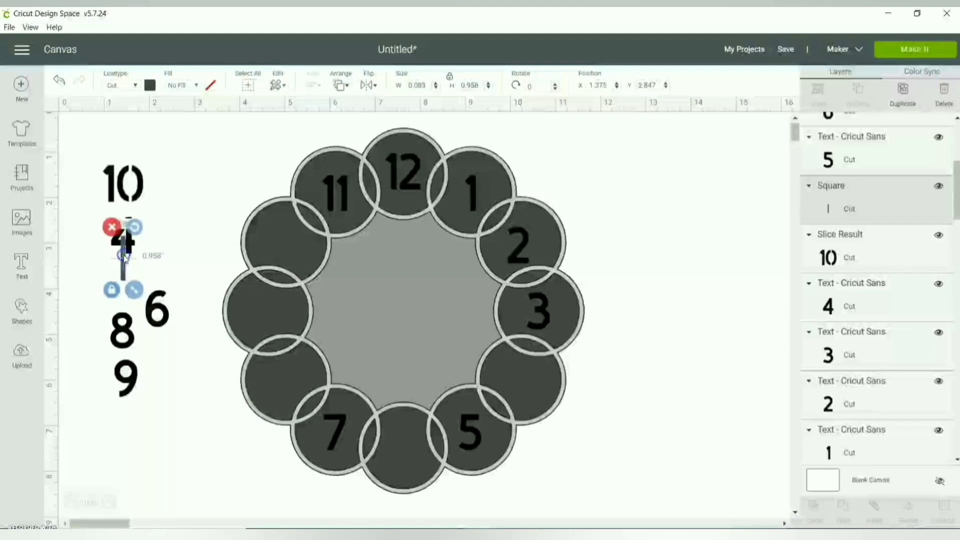
pyautogui.click(203, 216)
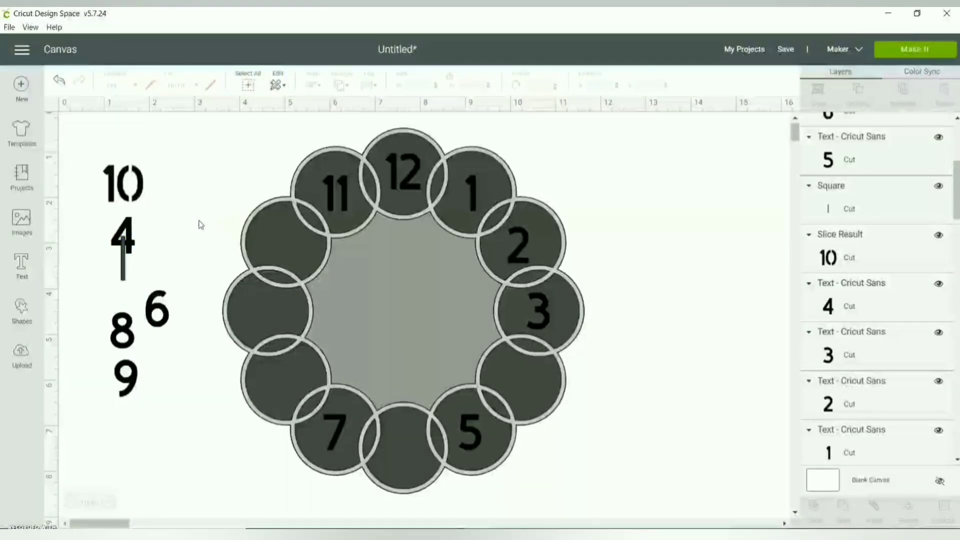
# - Copy the thin vertical bar from the 4 and place the copy over the lower part of the 6
pyautogui.click(123, 270)
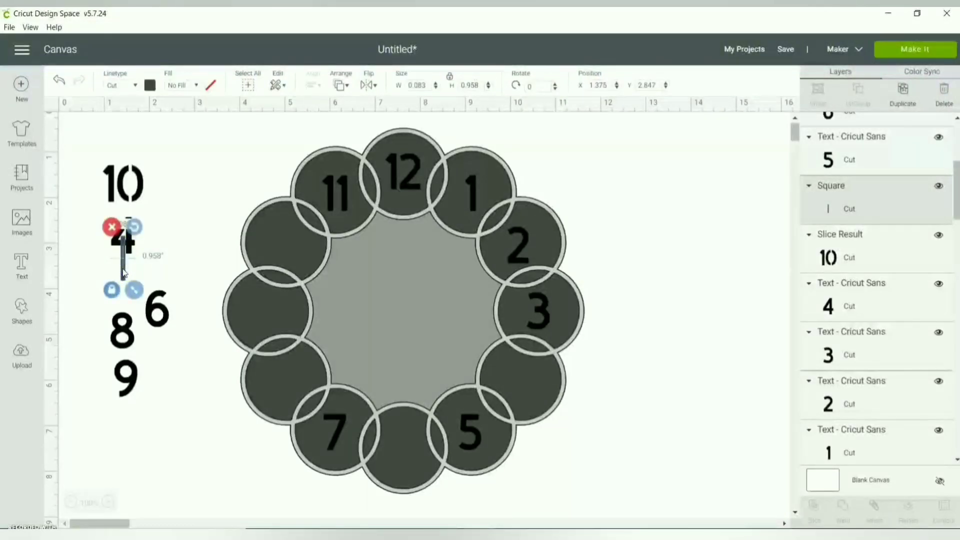
pyautogui.hotkey('ctrl', 'd')
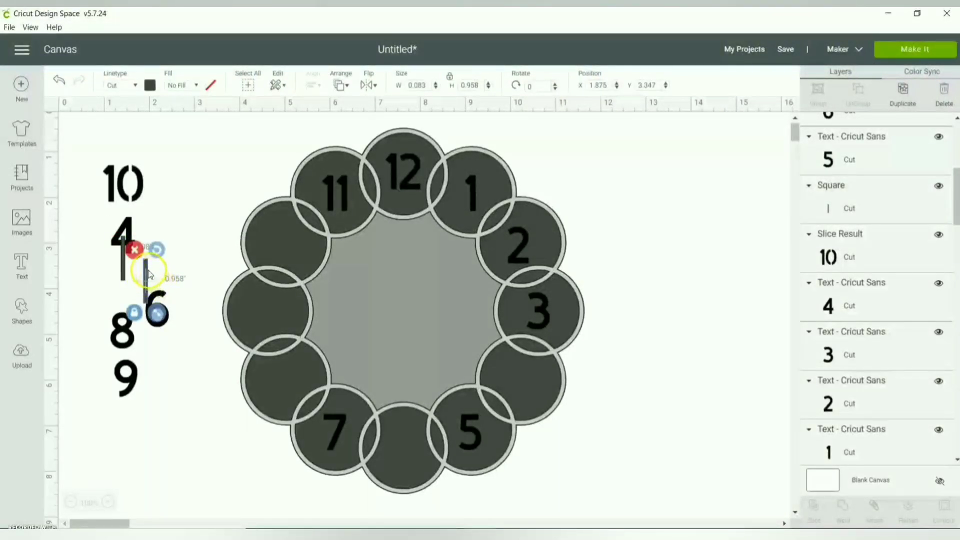
pyautogui.moveTo(149, 274); pyautogui.dragTo(160, 315)
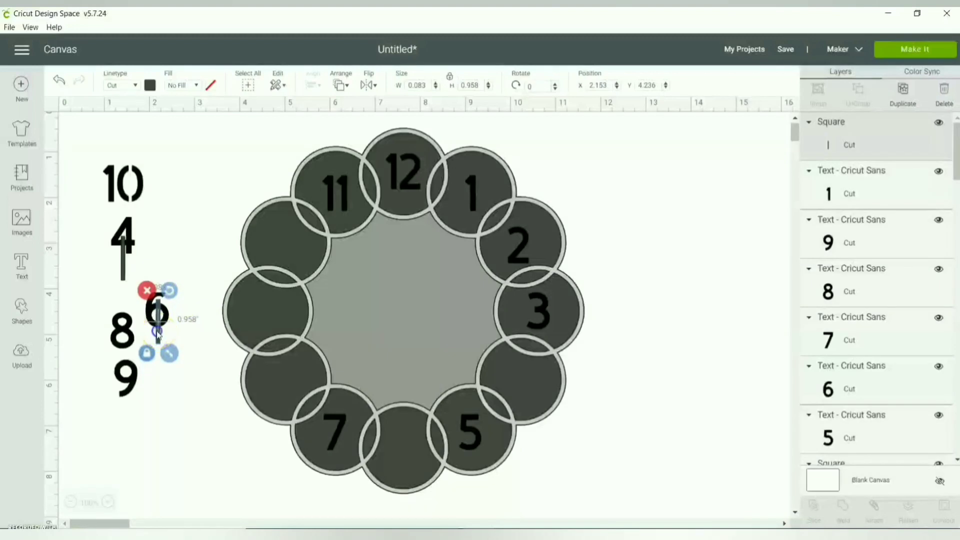
pyautogui.moveTo(157, 334); pyautogui.dragTo(156, 332)
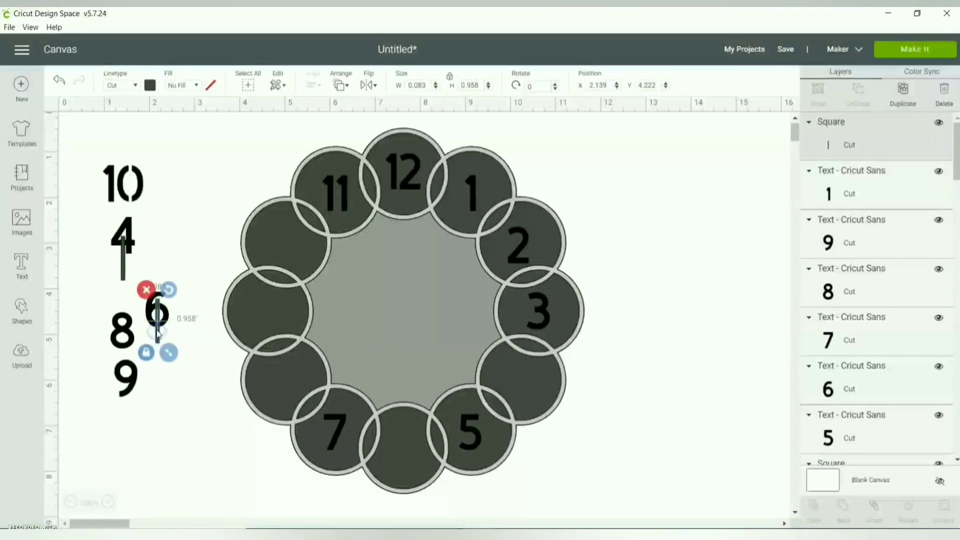
pyautogui.click(217, 193)
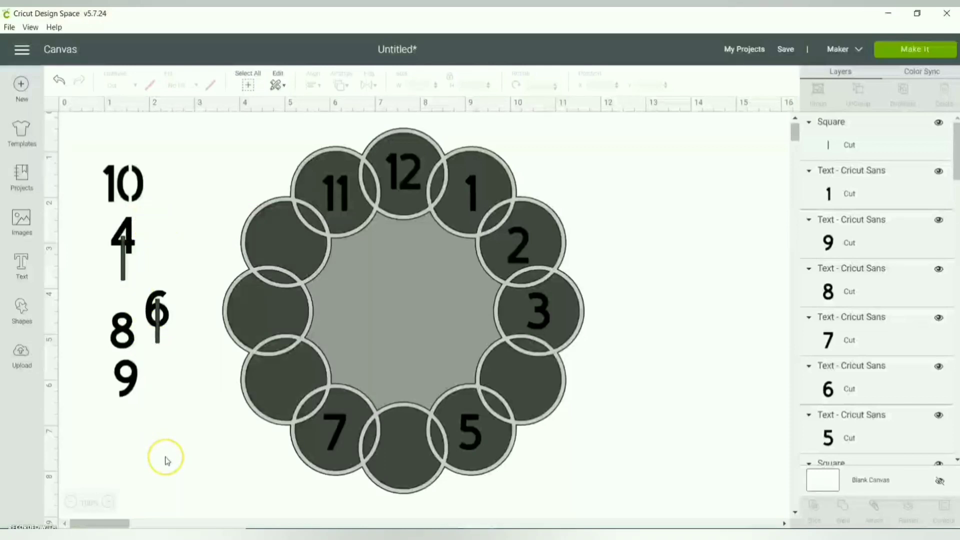
# - Add another copy of the thin bar over the 8 and center the bar and the number on each other
pyautogui.hotkey('ctrl', 'v')
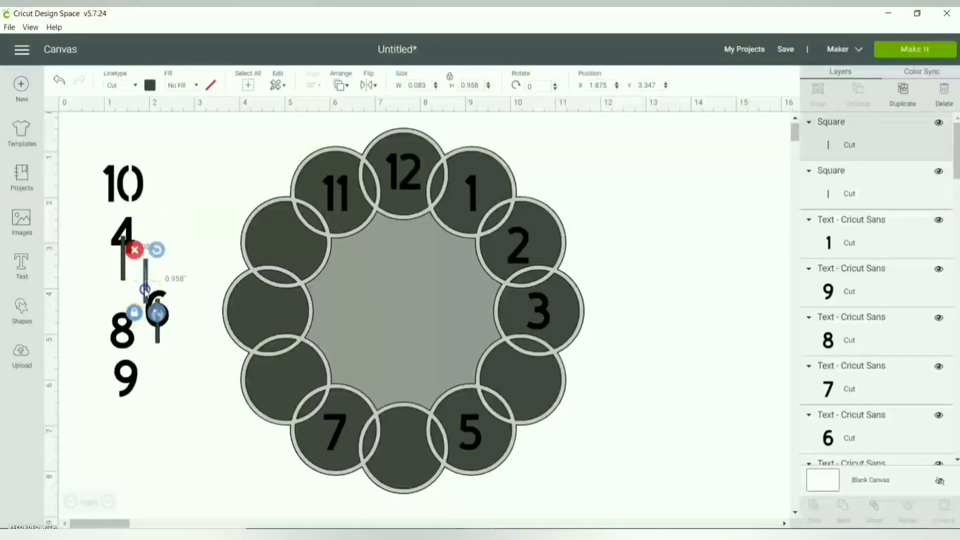
pyautogui.moveTo(145, 292); pyautogui.dragTo(121, 348)
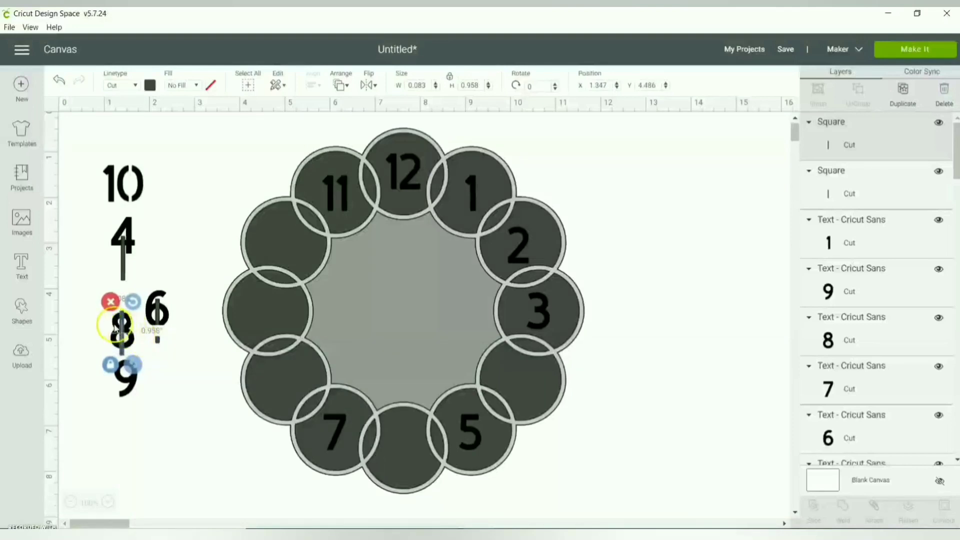
pyautogui.click(107, 306)
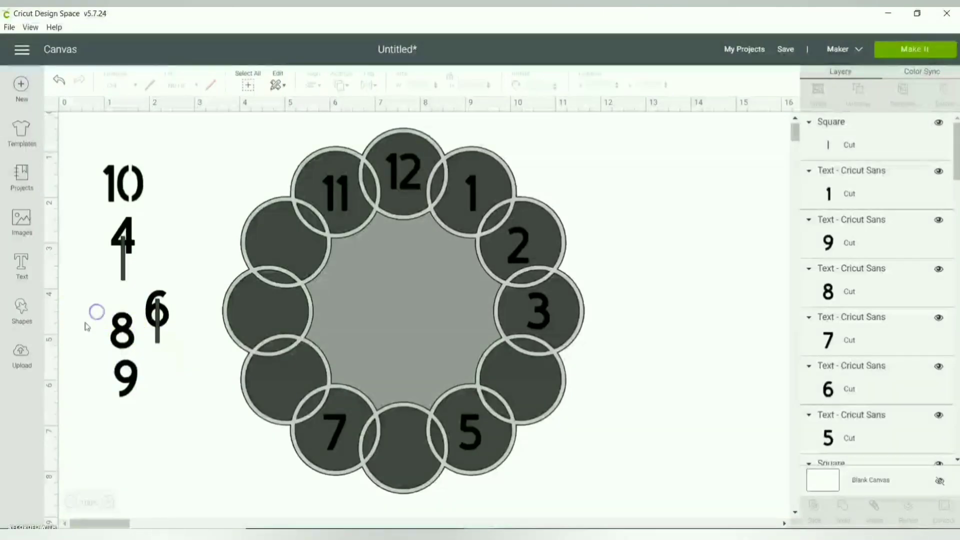
pyautogui.hotkey('ctrl', 'z')
pyautogui.moveTo(86, 321); pyautogui.dragTo(133, 350)
pyautogui.click(313, 86)
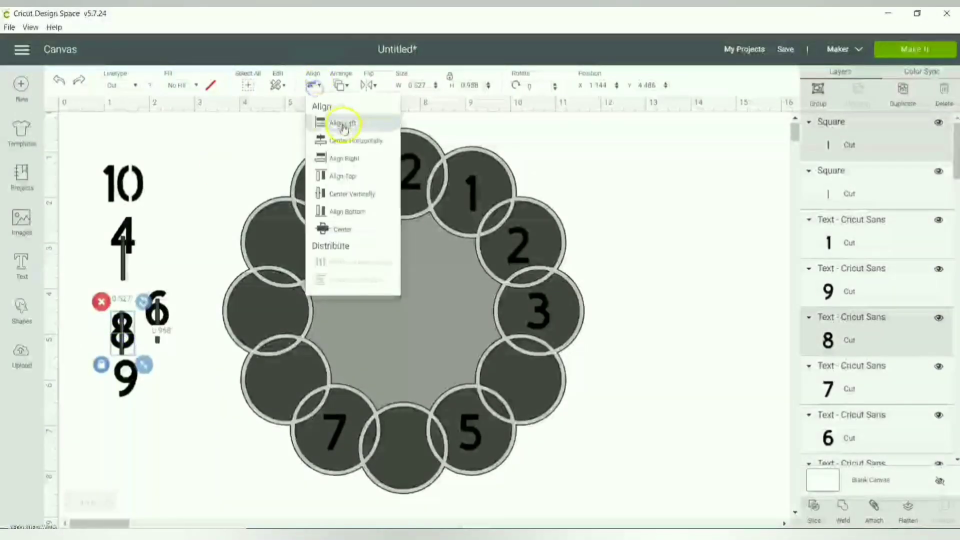
pyautogui.click(334, 213)
pyautogui.click(167, 253)
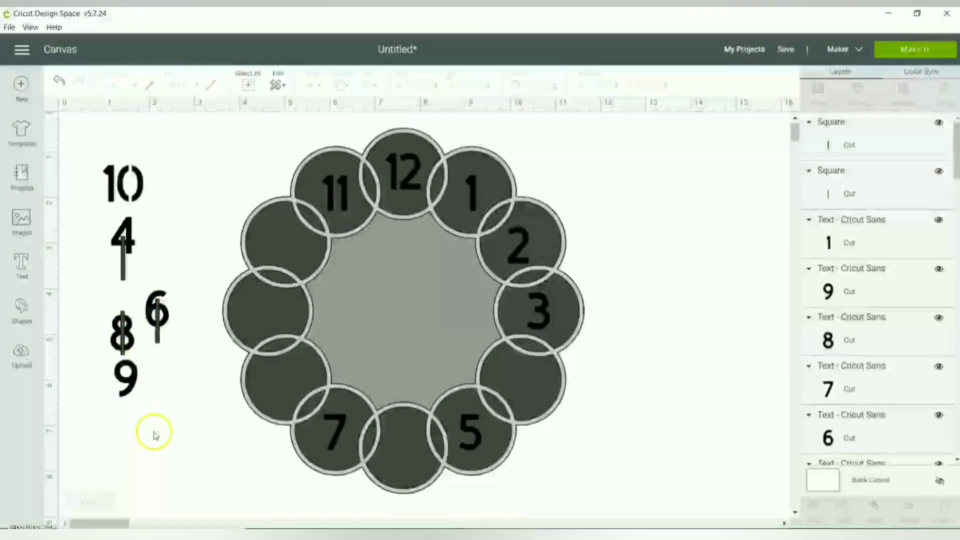
# - Add a further bar copy over the 9, center the two on each other, and raise the bar so it crosses only the upper part
pyautogui.hotkey('ctrl', 'v')
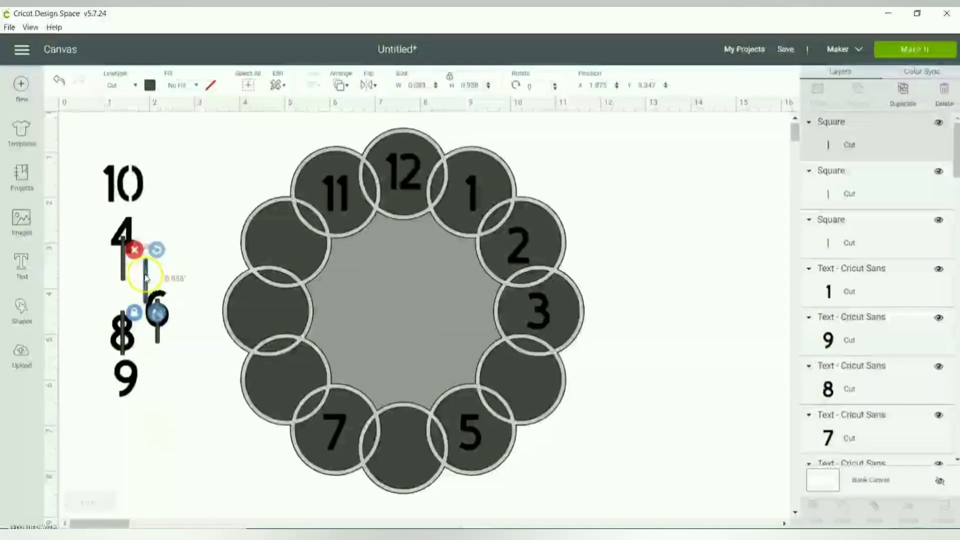
pyautogui.moveTo(150, 279); pyautogui.dragTo(109, 386)
pyautogui.click(308, 89)
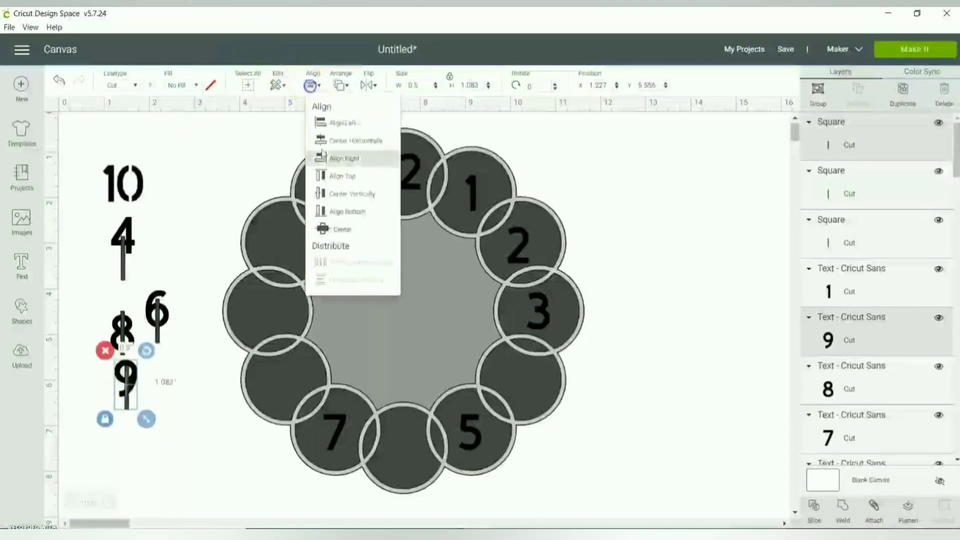
pyautogui.click(324, 221)
pyautogui.moveTo(128, 393); pyautogui.dragTo(139, 409)
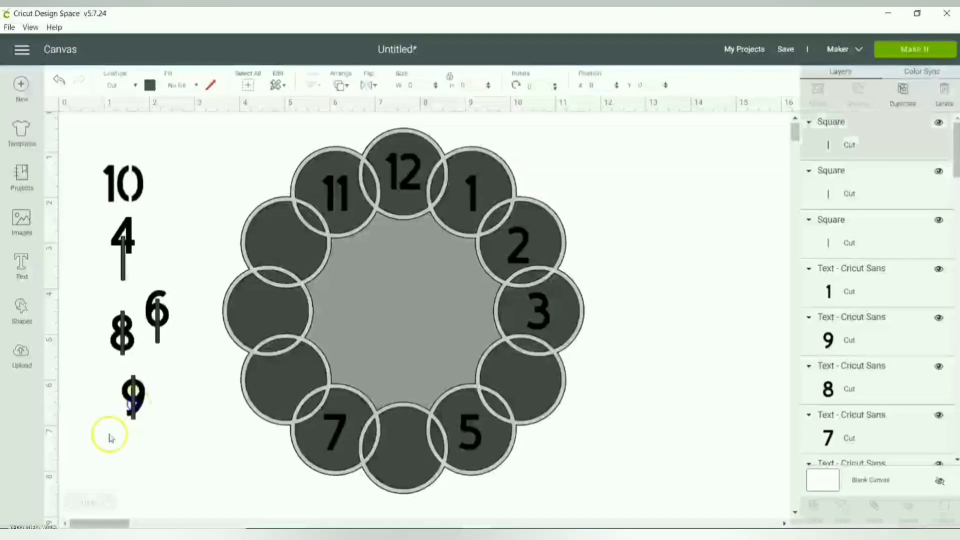
pyautogui.press('Up')
pyautogui.press('Up')
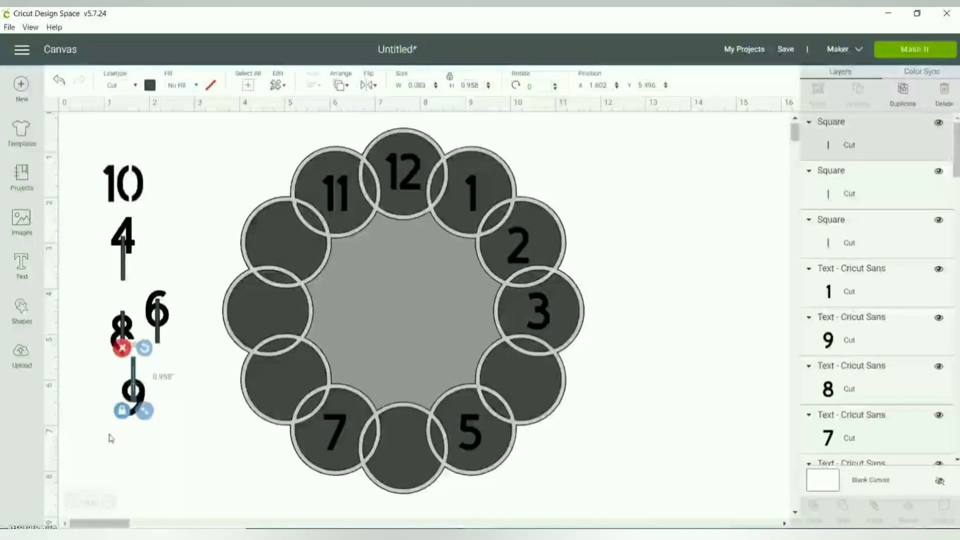
pyautogui.click(179, 340)
# - Slice the overlapping thin bars out of the 4, 6, 8 and 9, one number at a time
pyautogui.moveTo(165, 222); pyautogui.dragTo(82, 270)
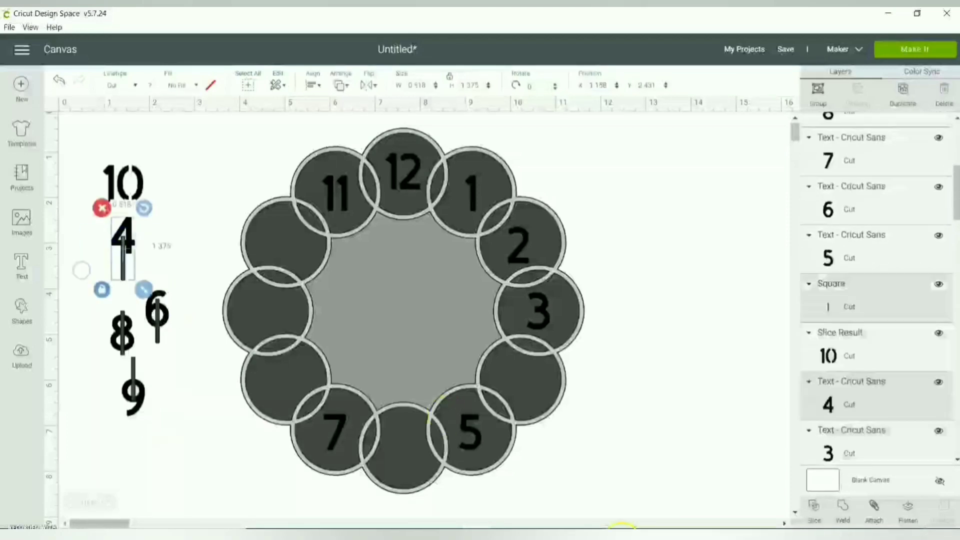
pyautogui.click(813, 509)
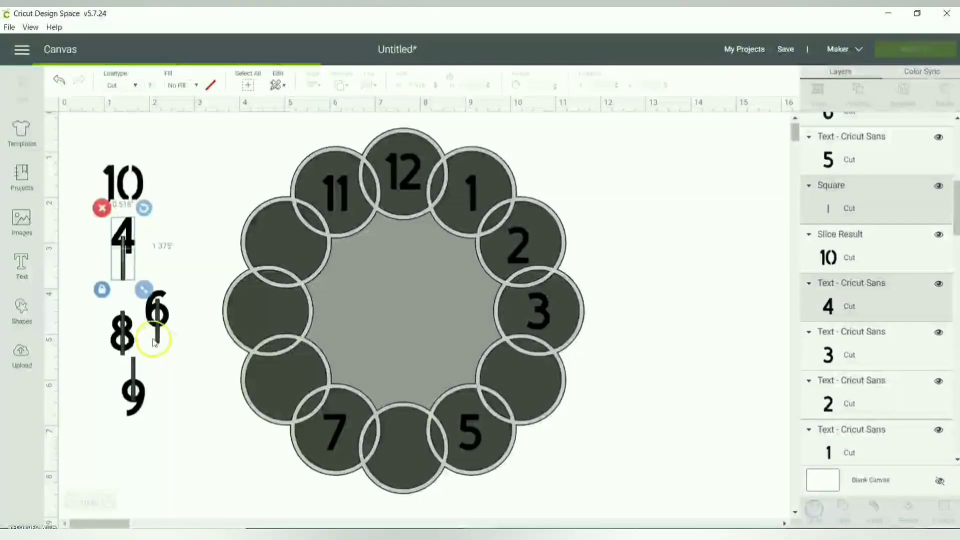
pyautogui.moveTo(185, 305); pyautogui.dragTo(145, 320)
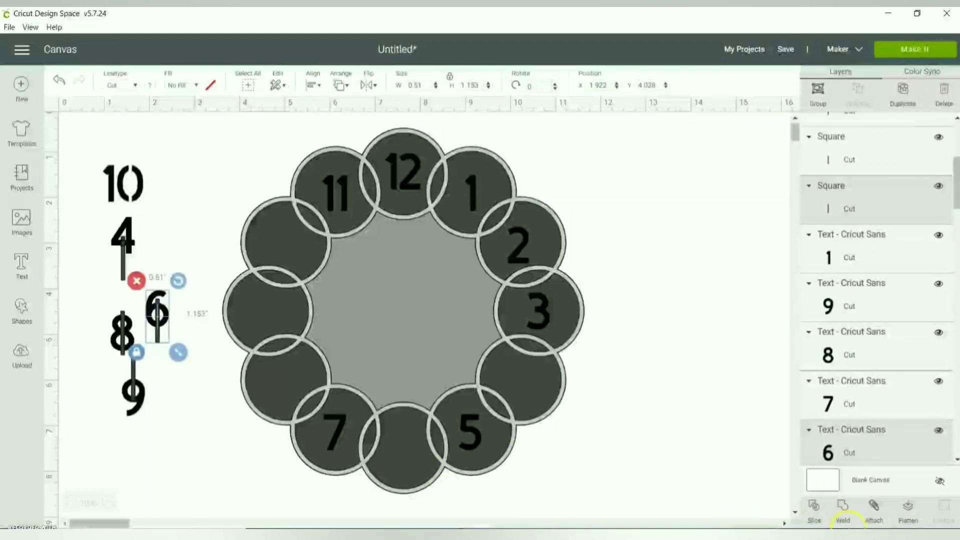
pyautogui.click(816, 510)
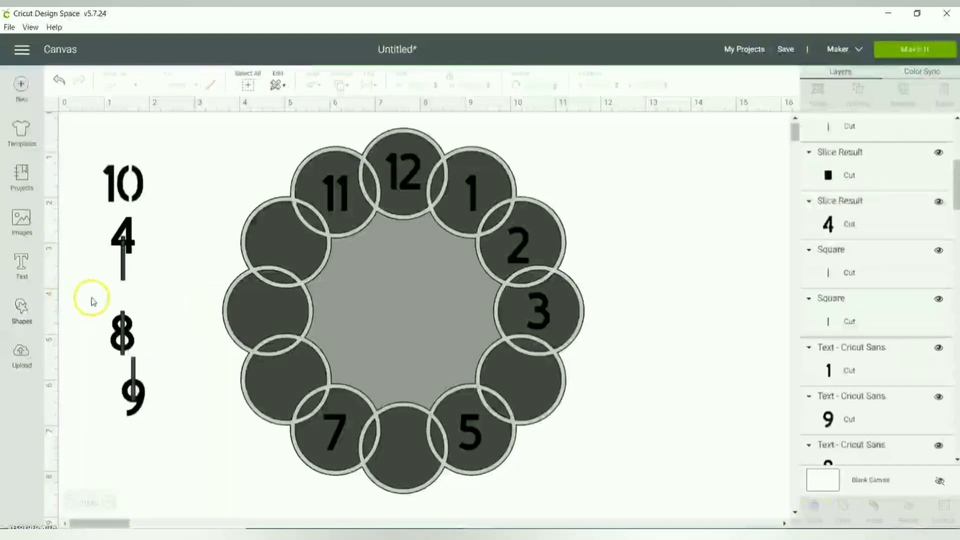
pyautogui.moveTo(76, 331); pyautogui.dragTo(143, 351)
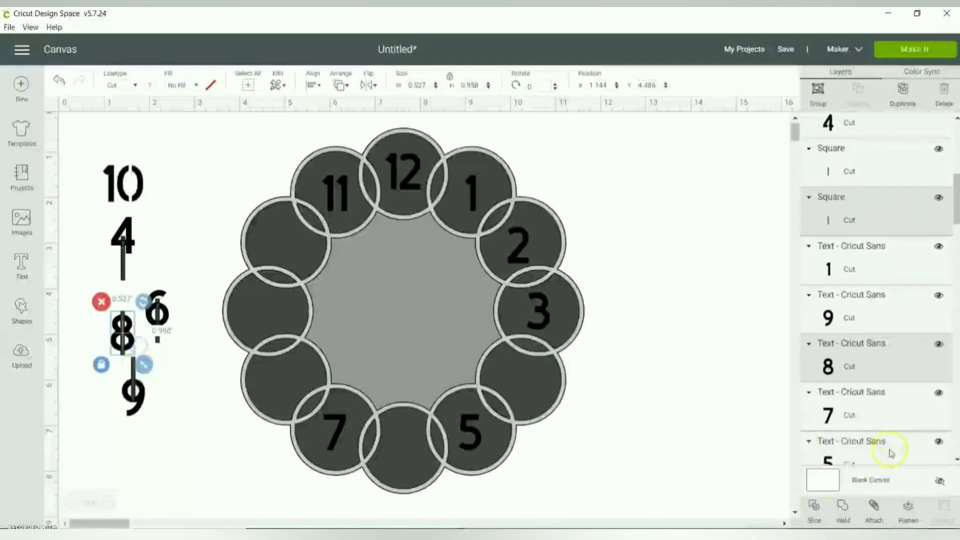
pyautogui.click(814, 511)
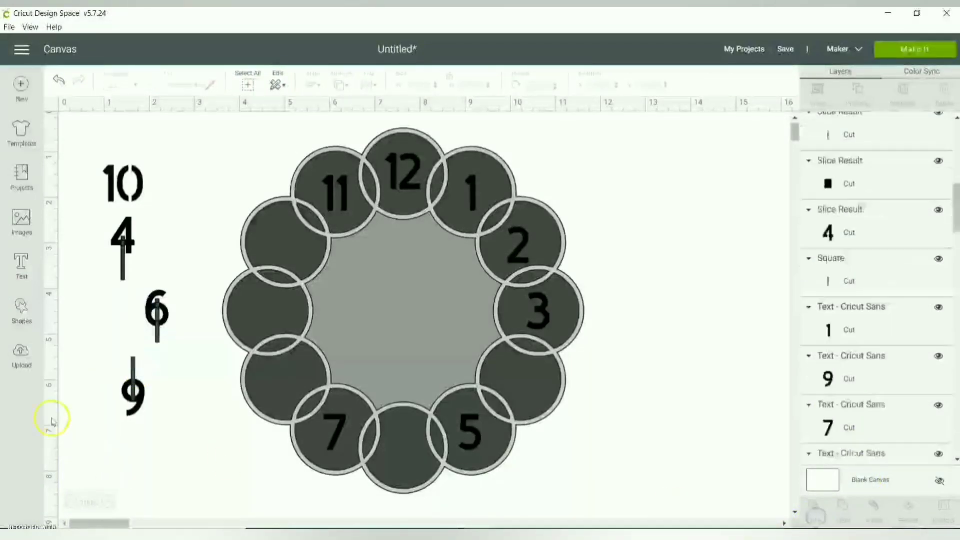
pyautogui.moveTo(77, 382); pyautogui.dragTo(165, 408)
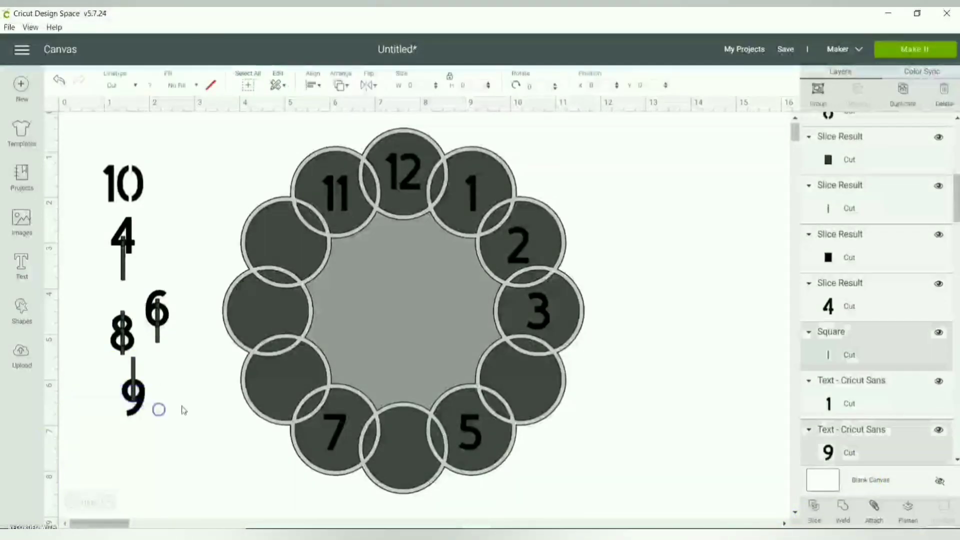
pyautogui.click(812, 508)
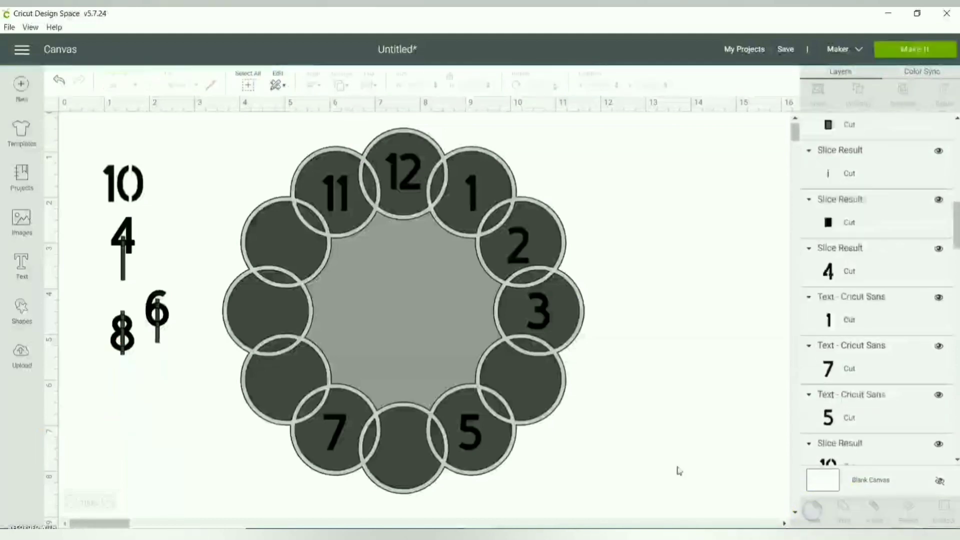
# - Move the sliced 4, 6, 8, 9 and 10 into their matching circles on the clock face
pyautogui.moveTo(129, 226)
pyautogui.mouseDown()
pyautogui.moveTo(122, 199)
pyautogui.moveTo(529, 245)
pyautogui.moveTo(550, 381)
pyautogui.moveTo(553, 364)
pyautogui.mouseUp()
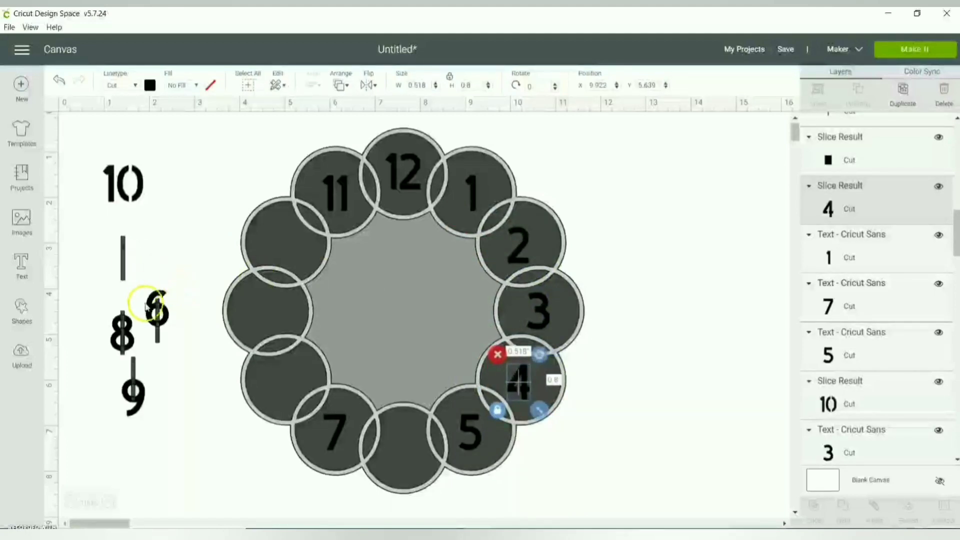
pyautogui.moveTo(150, 310); pyautogui.dragTo(446, 413)
pyautogui.click(191, 354)
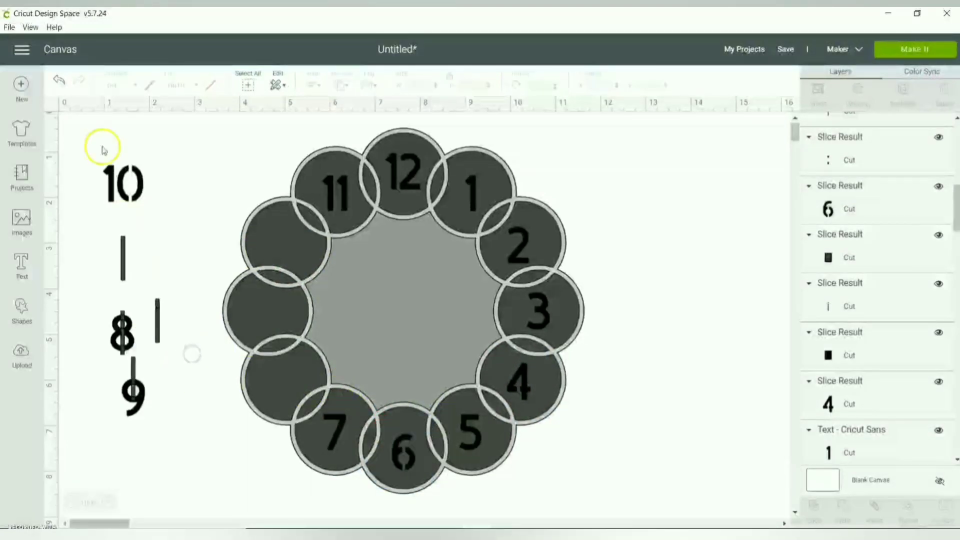
pyautogui.moveTo(126, 338); pyautogui.dragTo(299, 380)
pyautogui.moveTo(145, 384); pyautogui.dragTo(286, 298)
pyautogui.moveTo(121, 183); pyautogui.dragTo(282, 243)
# - Delete the leftover bars and slice pieces beside the clock face
pyautogui.moveTo(96, 244); pyautogui.dragTo(170, 398)
pyautogui.press('Delete')
pyautogui.click(224, 372)
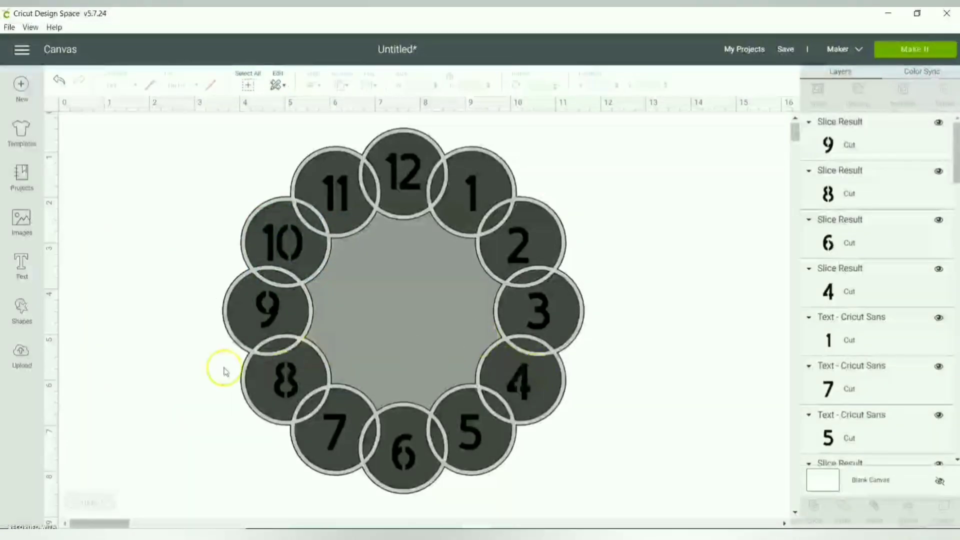
# - Center the 9 vertically with the stacked clock layers
pyautogui.click(276, 299)
pyautogui.click(197, 231)
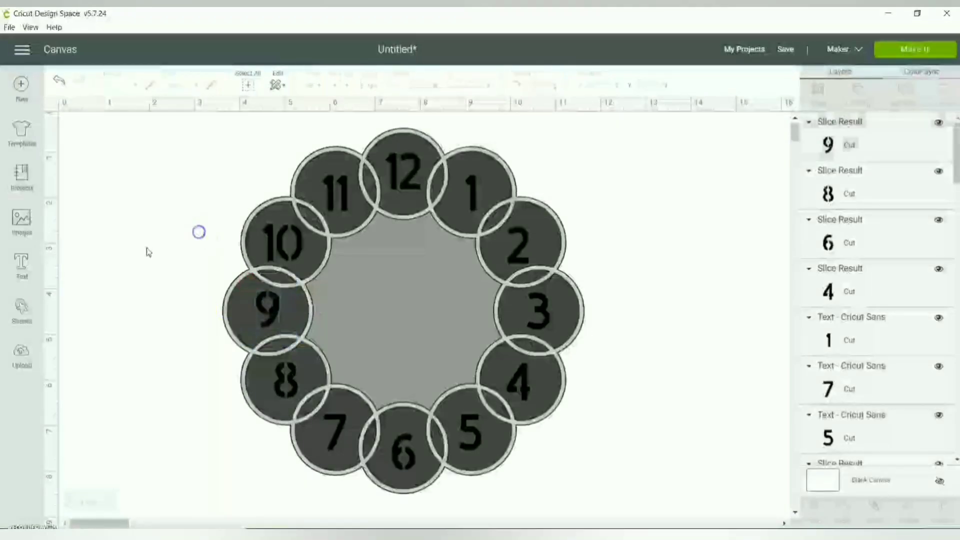
pyautogui.moveTo(146, 248); pyautogui.dragTo(257, 322)
pyautogui.moveTo(157, 318); pyautogui.dragTo(285, 297)
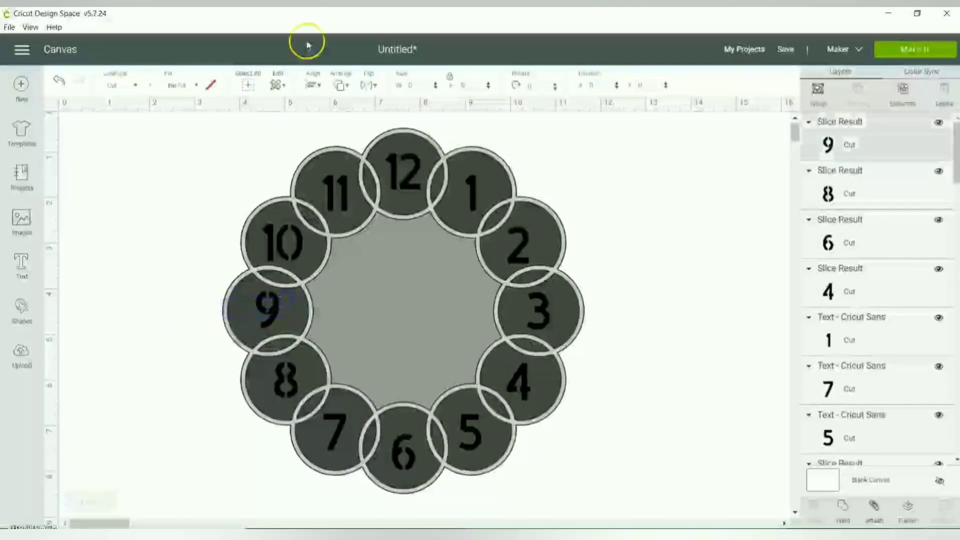
pyautogui.click(314, 86)
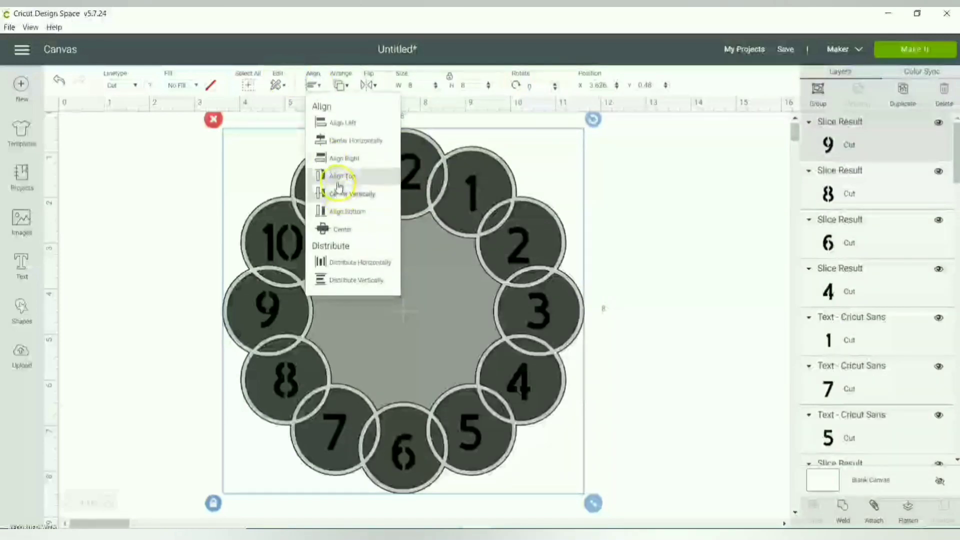
pyautogui.click(338, 198)
pyautogui.click(689, 244)
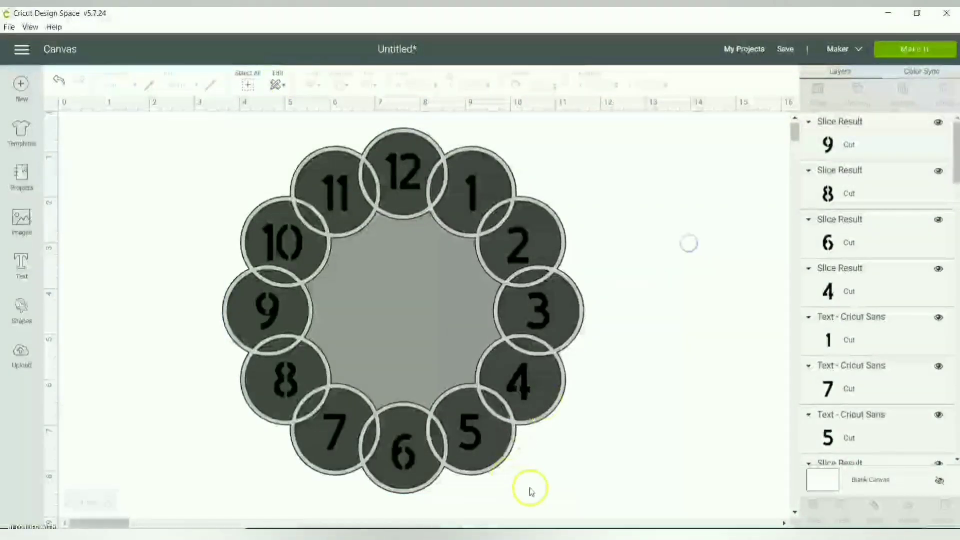
# - Select the 6 together with the stacked clock layers and bring up the alignment options
pyautogui.moveTo(520, 499); pyautogui.dragTo(393, 463)
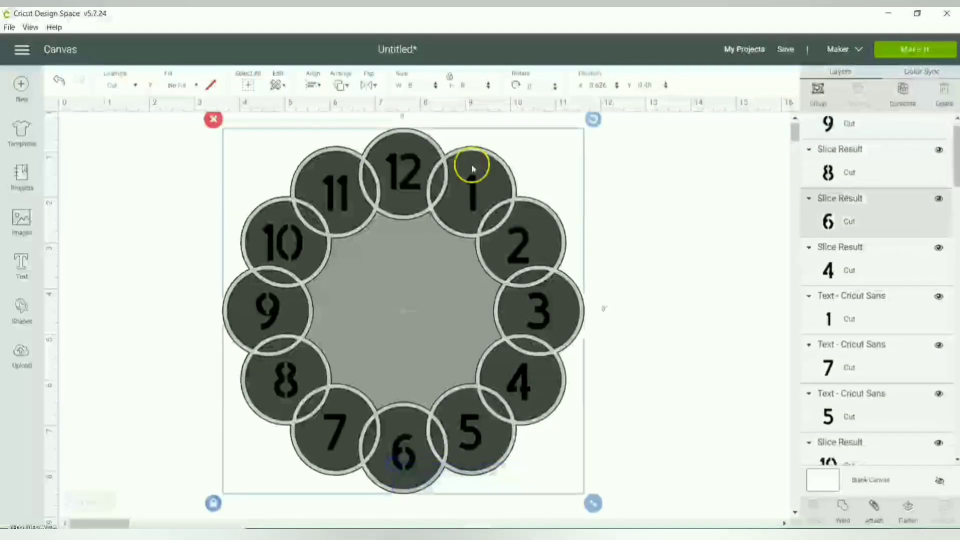
pyautogui.click(311, 85)
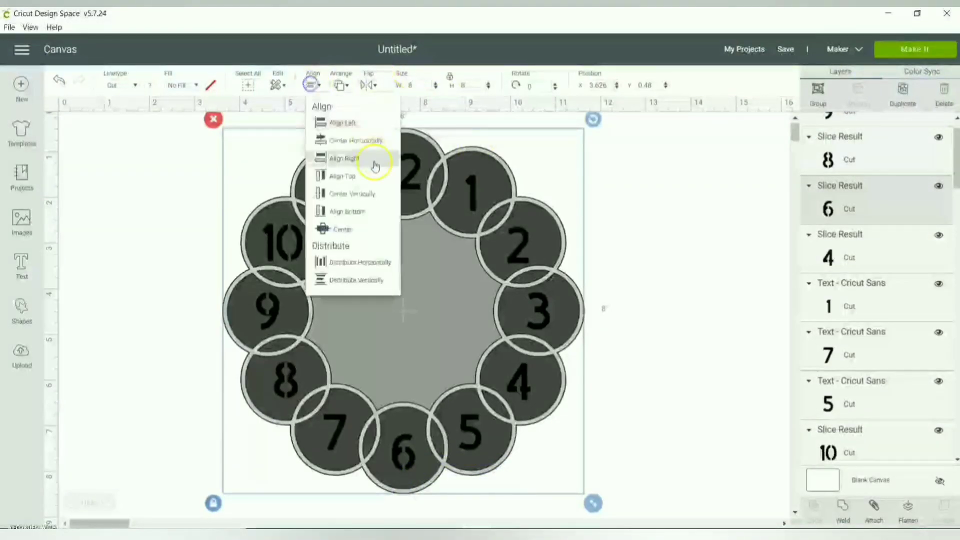
pyautogui.click(697, 234)
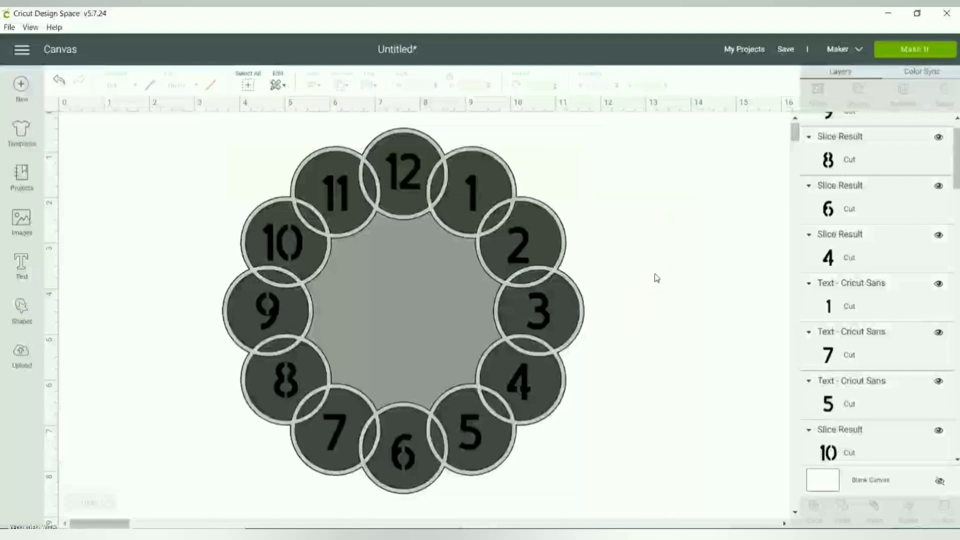
# - Shift the 2 slightly up and to the right so it sits better within its circle
pyautogui.click(308, 238)
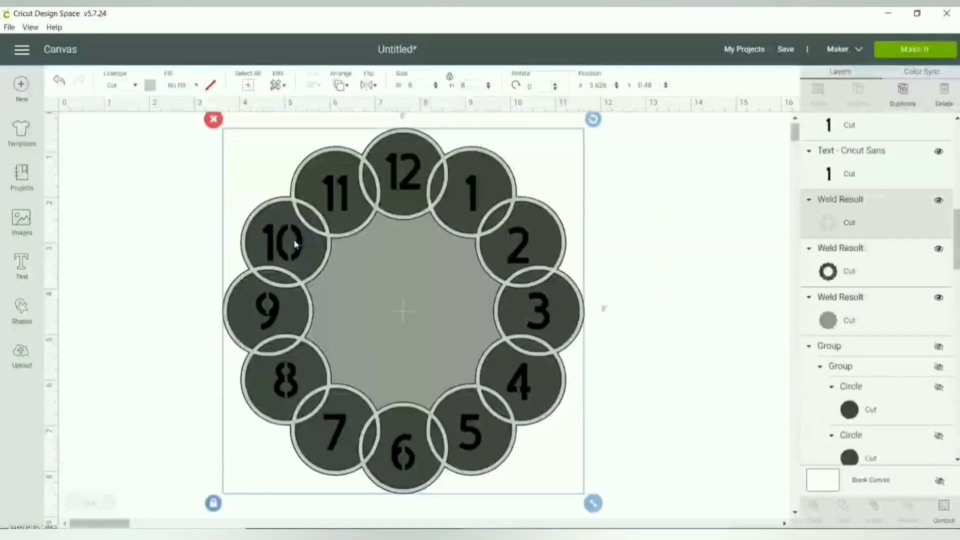
pyautogui.click(296, 244)
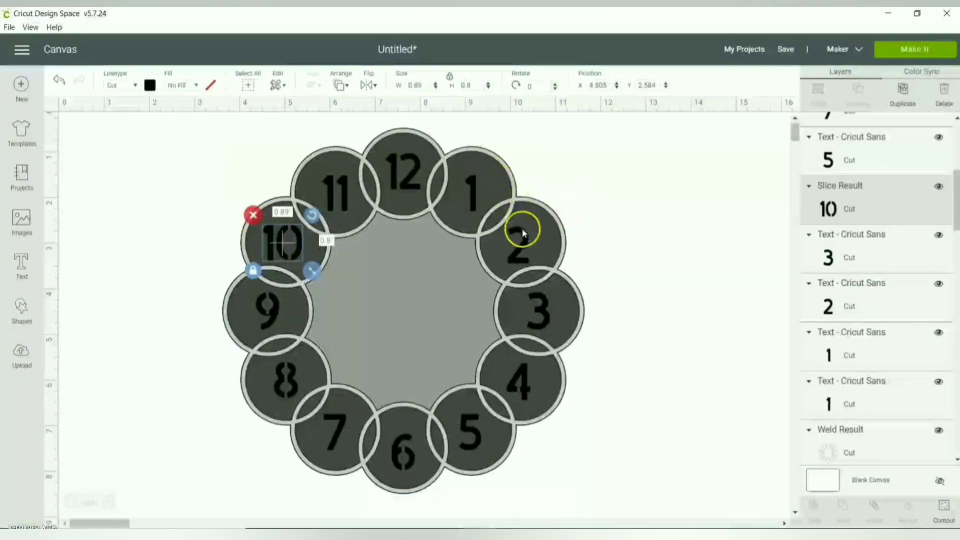
pyautogui.moveTo(524, 235); pyautogui.dragTo(530, 236)
pyautogui.click(651, 269)
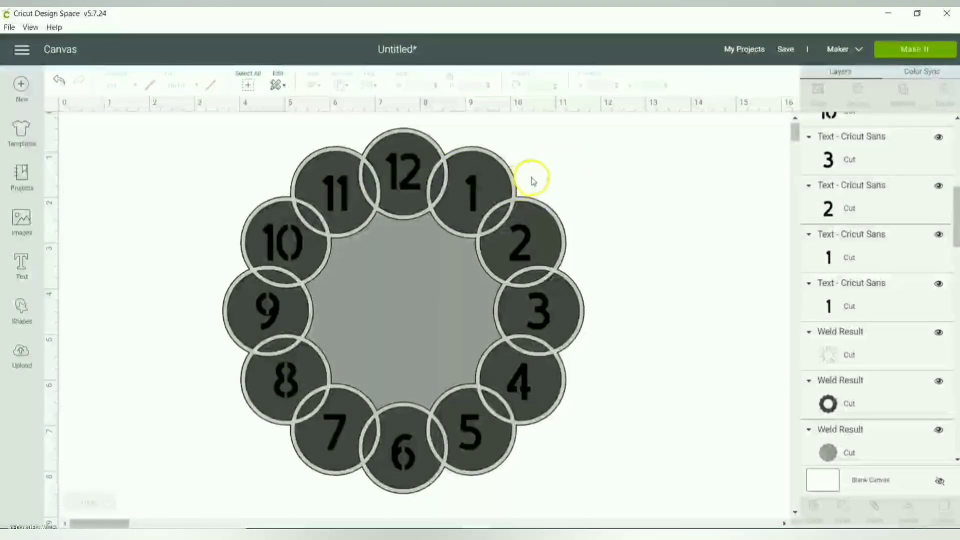
# - Hide the welded rings layer and slice the 12 out of the dark wreath
pyautogui.click(483, 187)
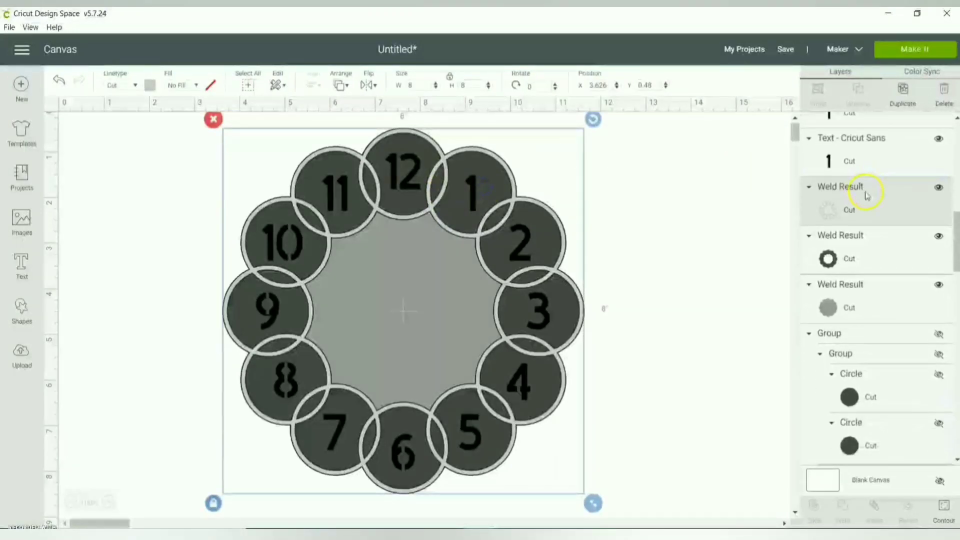
pyautogui.click(937, 187)
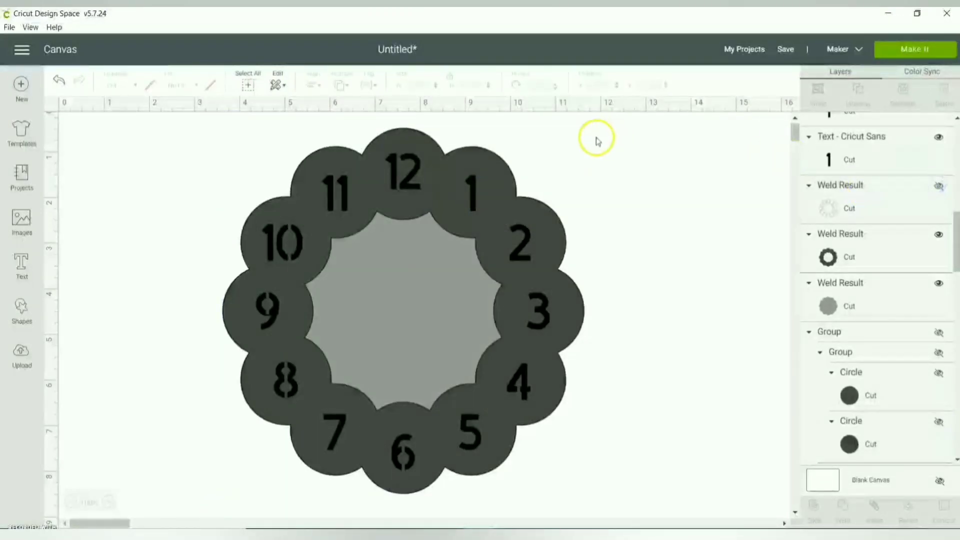
pyautogui.click(403, 183)
pyautogui.click(449, 178)
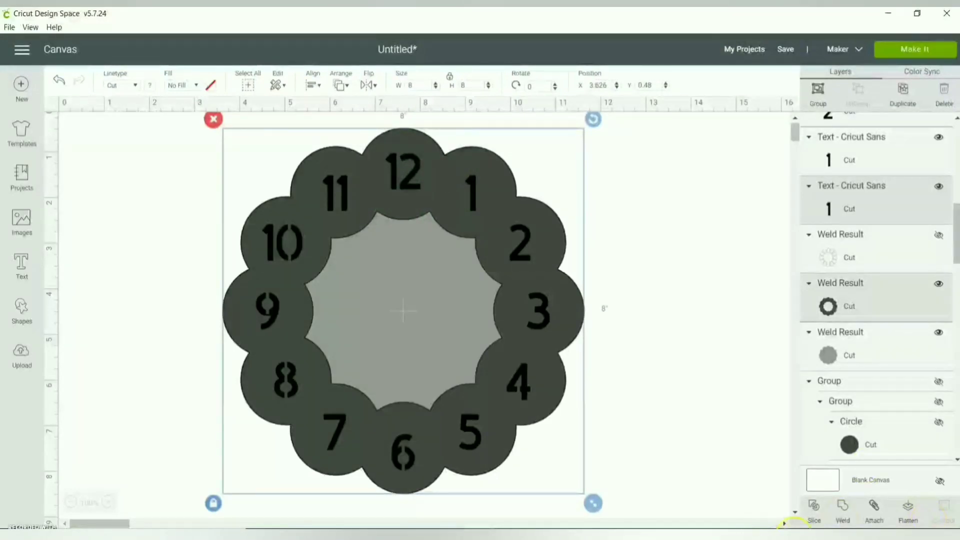
pyautogui.click(812, 513)
pyautogui.click(600, 157)
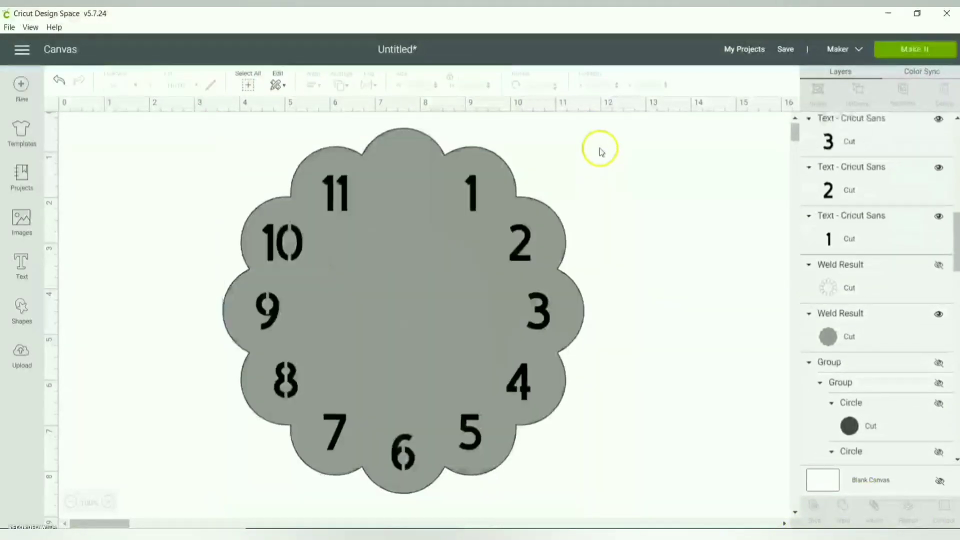
# - Hide the gray scalloped backing and slice the 1 out of the dark wreath
pyautogui.click(460, 201)
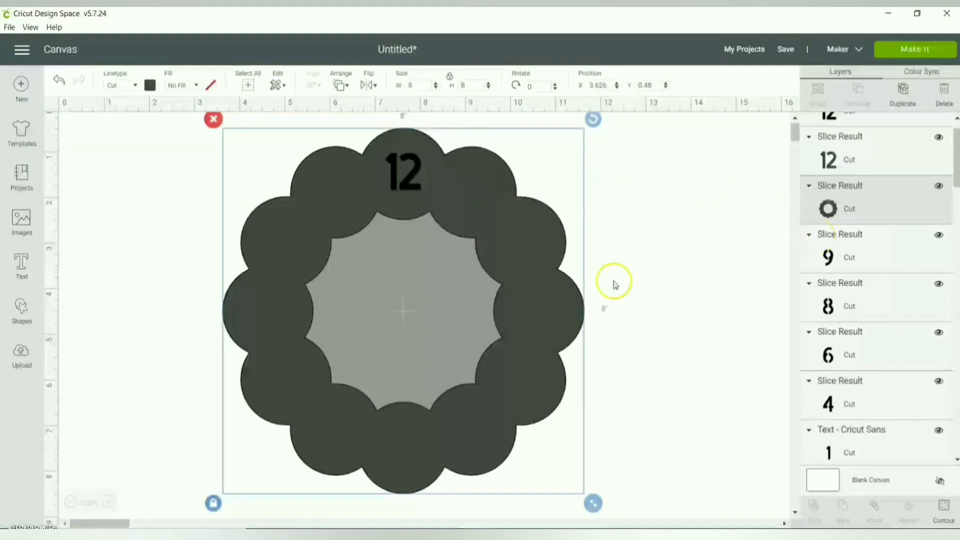
pyautogui.moveTo(956, 168); pyautogui.dragTo(957, 259)
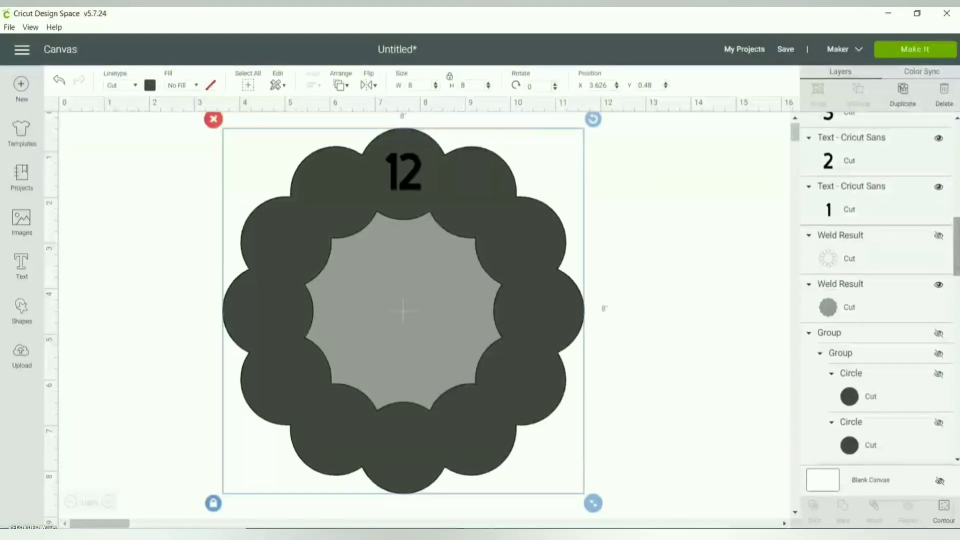
pyautogui.click(938, 284)
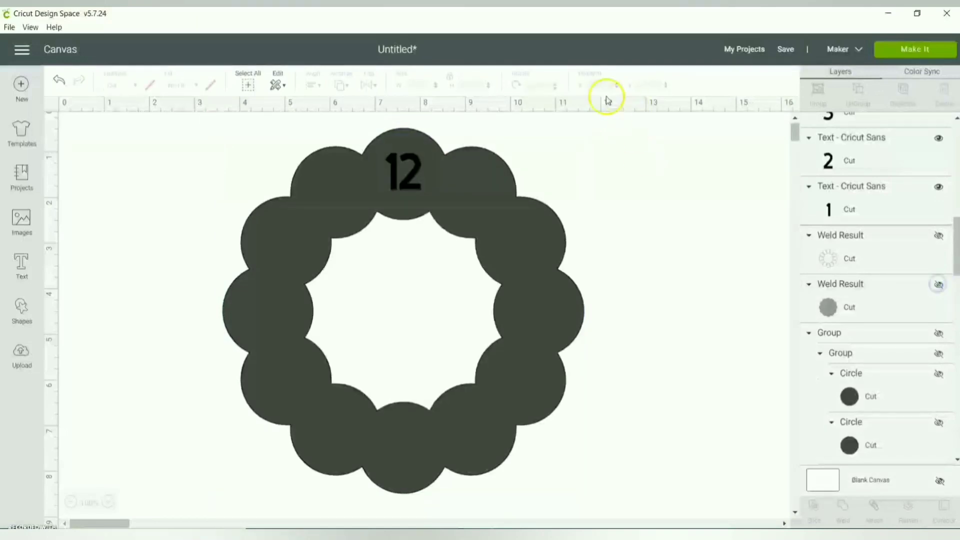
pyautogui.moveTo(606, 128); pyautogui.dragTo(450, 192)
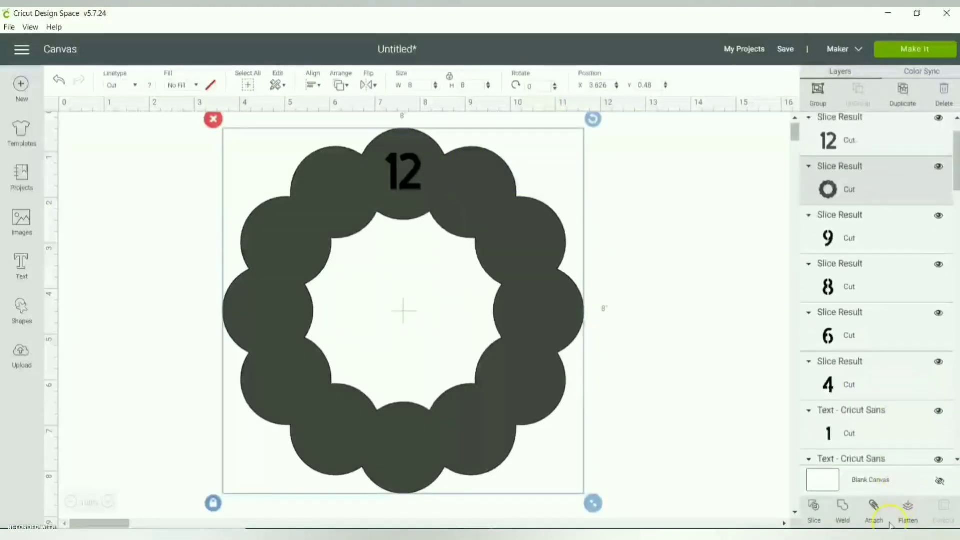
pyautogui.click(815, 517)
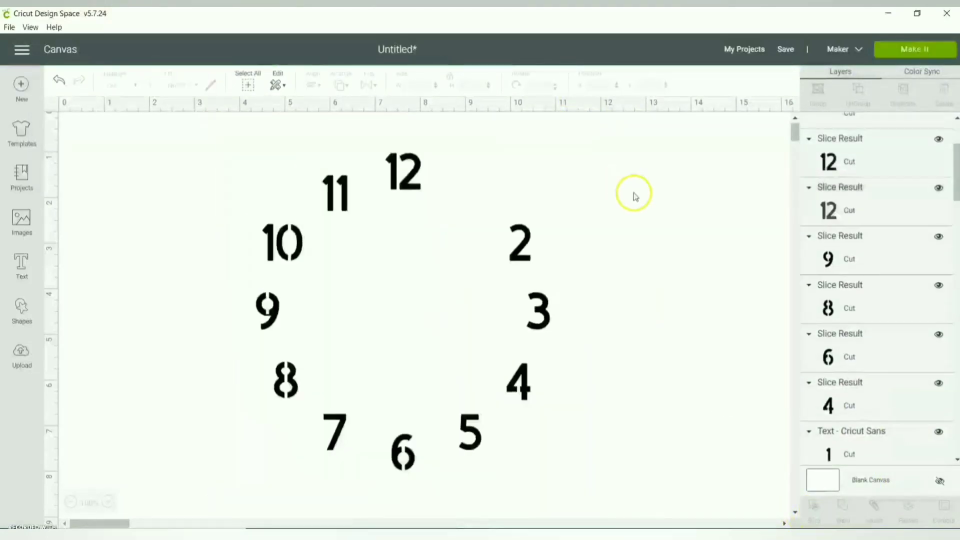
# - Slice the remaining numbers, 2 through 11, out of the dark wreath one at a time
pyautogui.moveTo(636, 202); pyautogui.dragTo(498, 250)
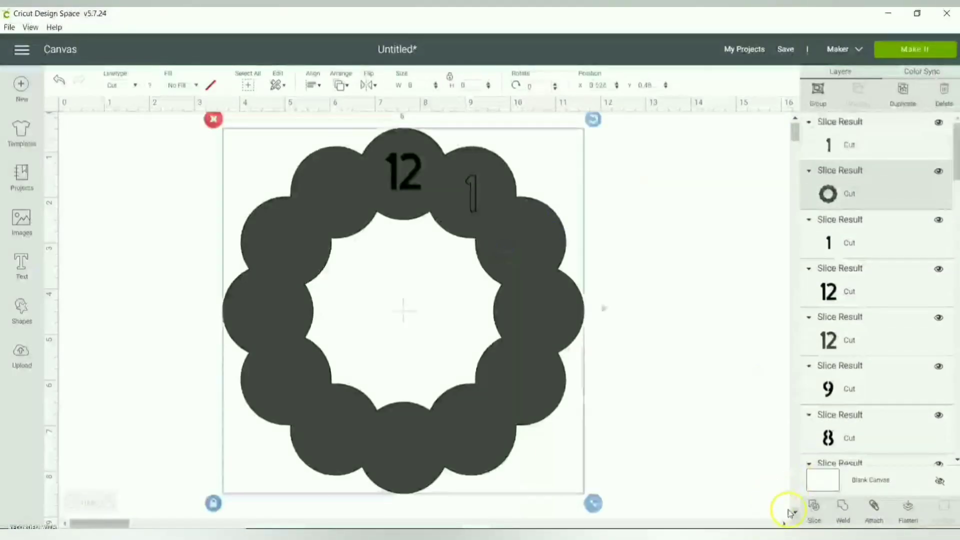
pyautogui.click(814, 515)
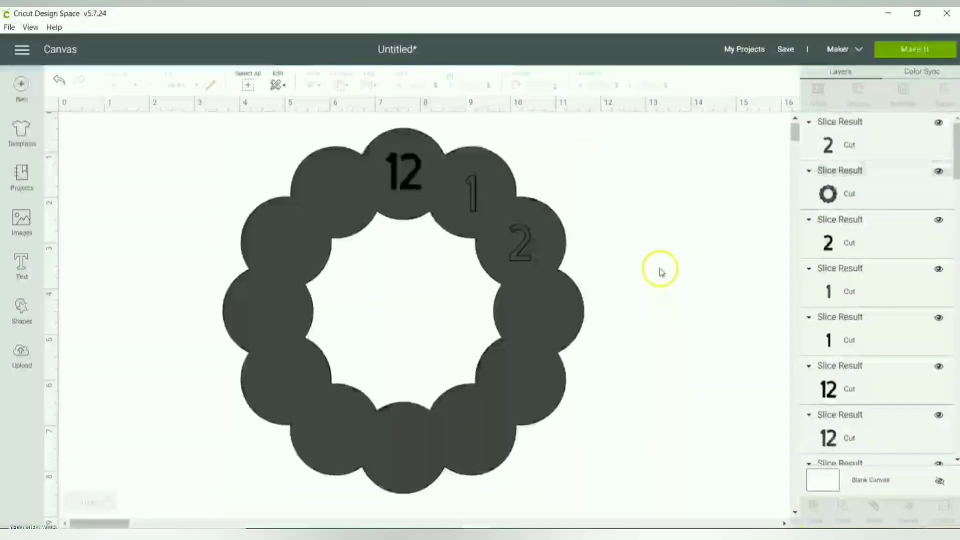
pyautogui.moveTo(659, 269); pyautogui.dragTo(514, 311)
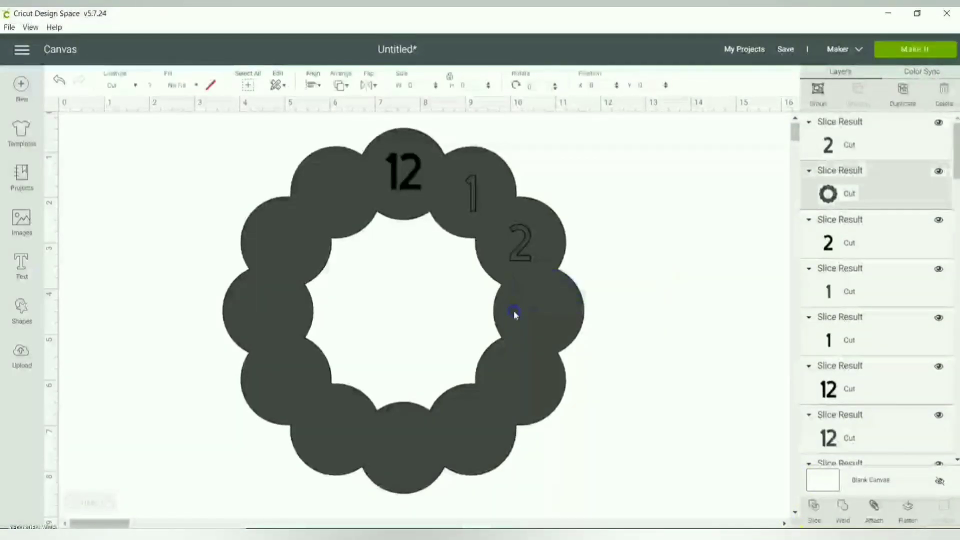
pyautogui.moveTo(650, 366); pyautogui.dragTo(499, 392)
pyautogui.click(815, 507)
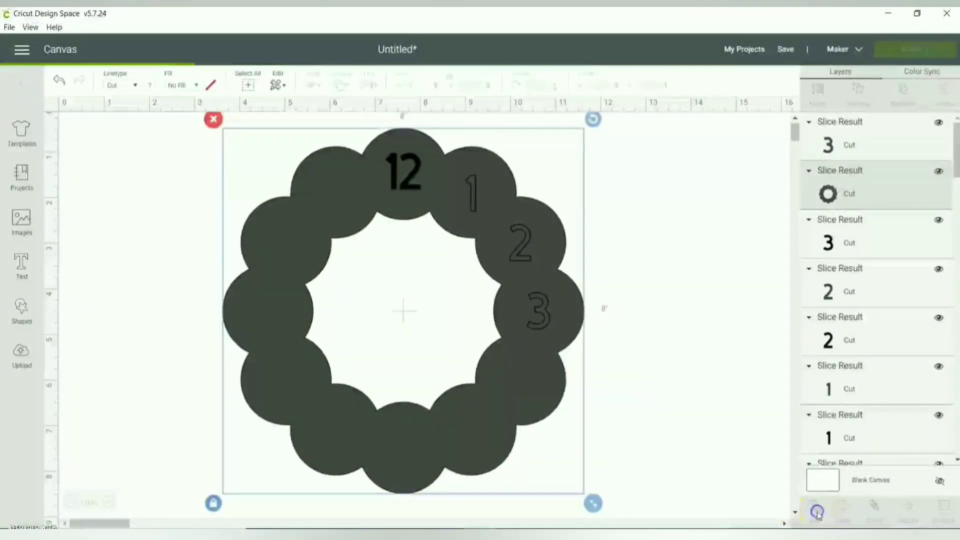
pyautogui.click(505, 454)
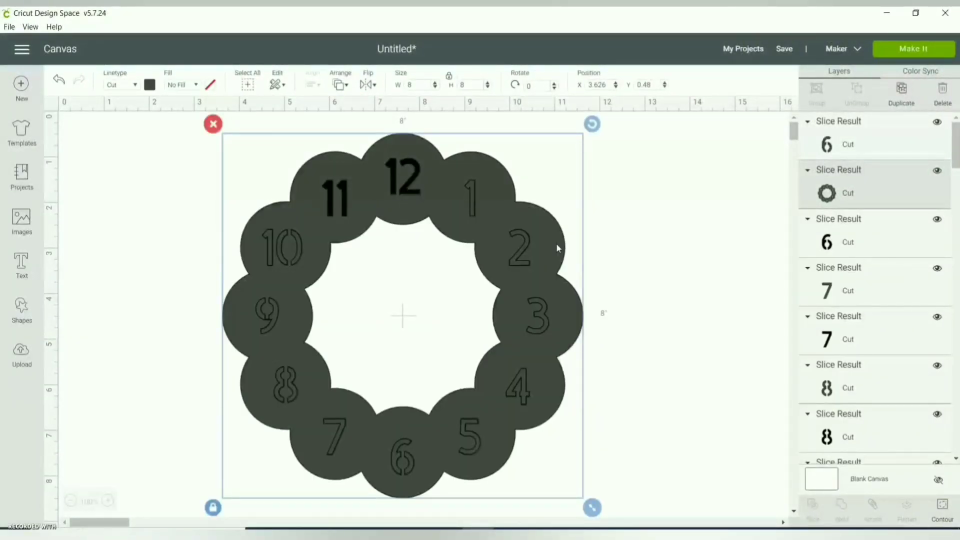
# - Move the sliced wreath clear to delete all leftover number pieces, and return the wreath to its original area
pyautogui.moveTo(561, 250); pyautogui.dragTo(774, 260)
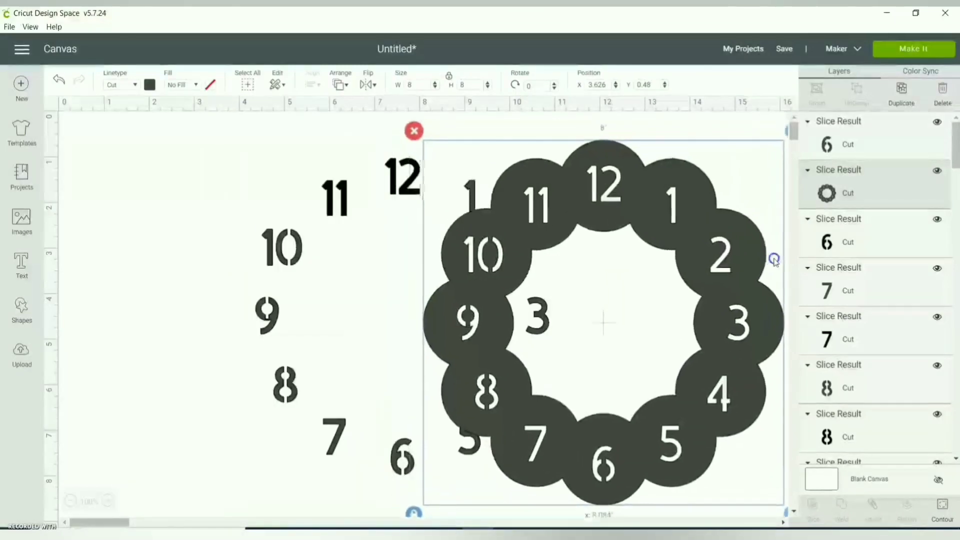
pyautogui.moveTo(195, 171); pyautogui.dragTo(432, 502)
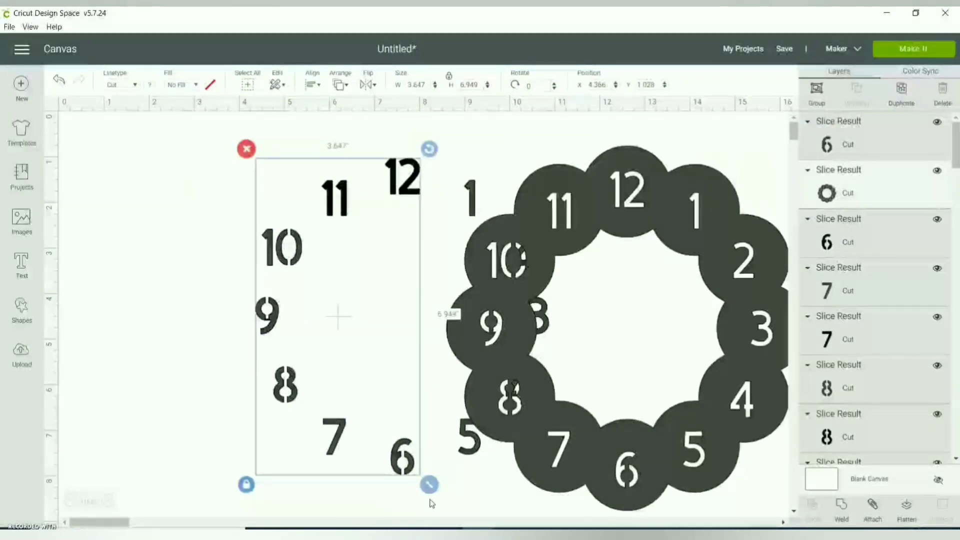
pyautogui.press('Delete')
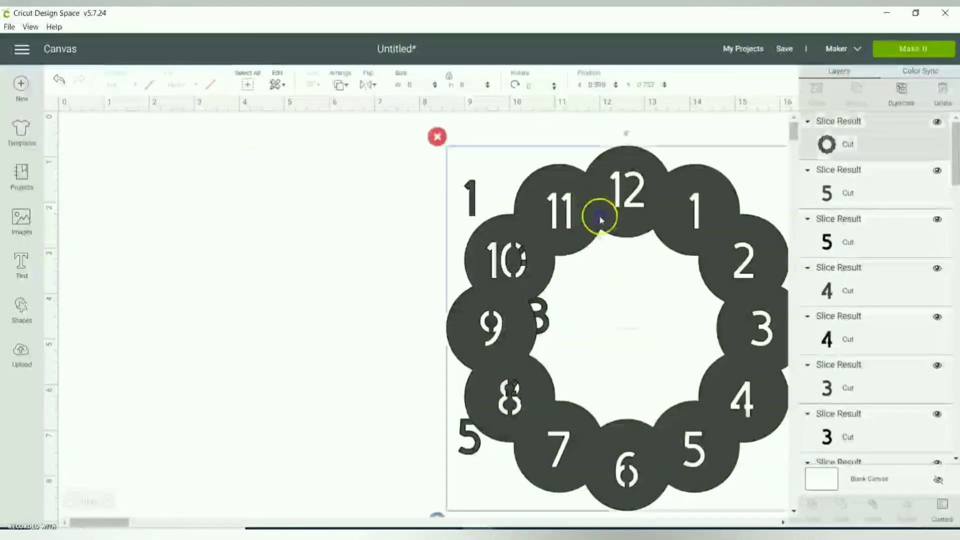
pyautogui.moveTo(605, 215); pyautogui.dragTo(688, 346)
pyautogui.moveTo(383, 164); pyautogui.dragTo(538, 466)
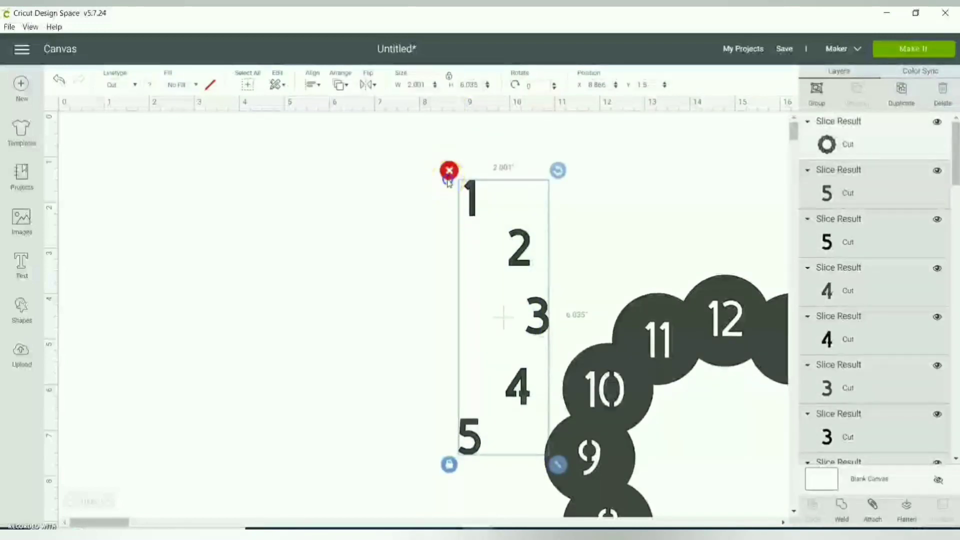
pyautogui.click(448, 170)
pyautogui.moveTo(568, 362); pyautogui.dragTo(247, 218)
# - Show the welded rings and the gray backing again and send the rings to the front
pyautogui.click(936, 169)
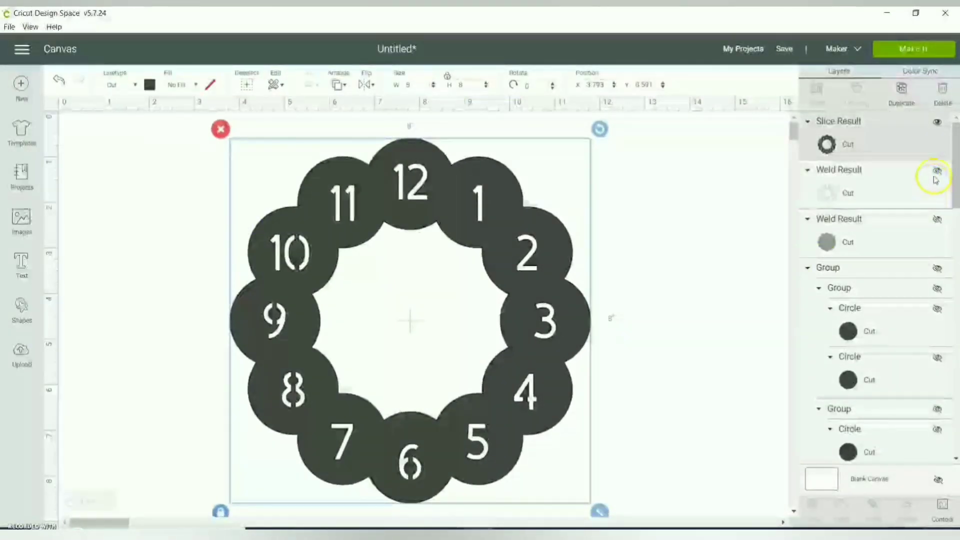
pyautogui.click(937, 219)
pyautogui.click(828, 190)
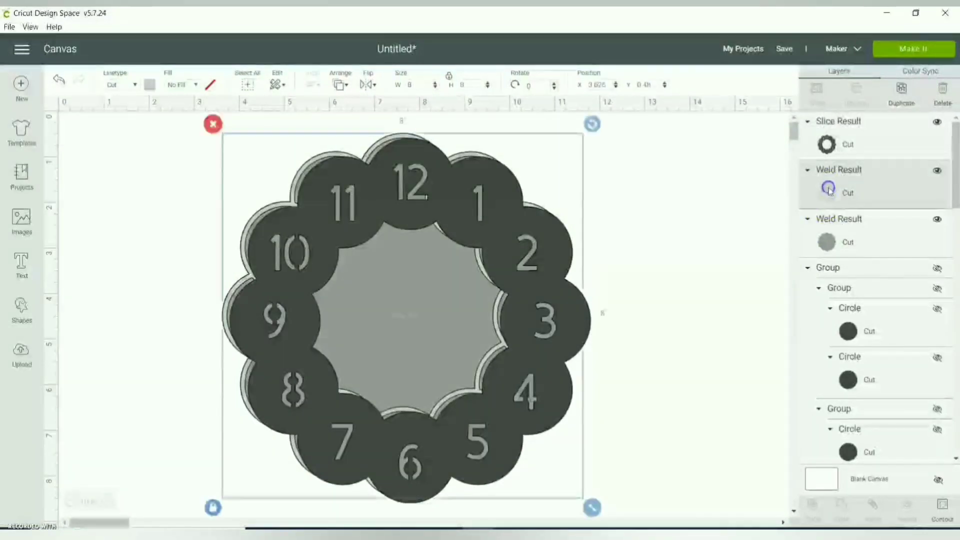
pyautogui.click(340, 84)
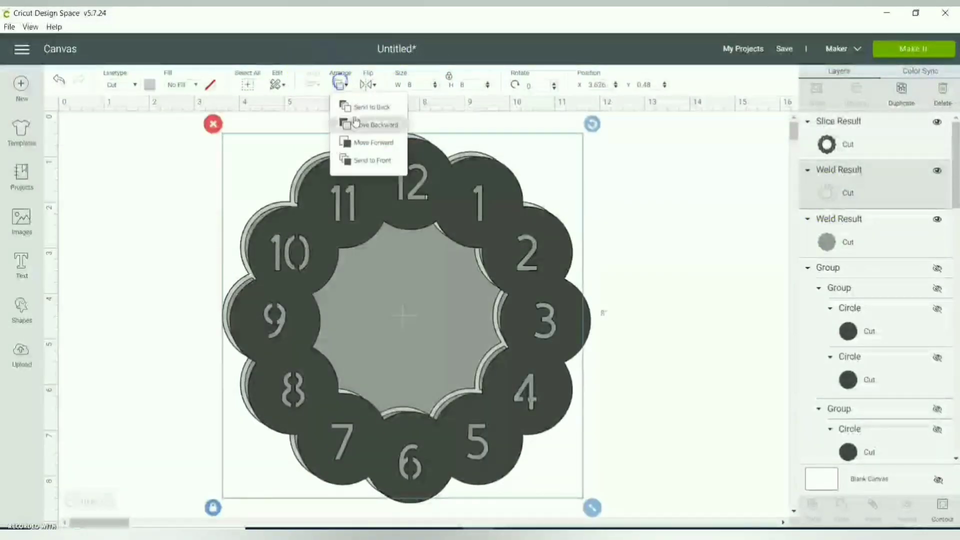
pyautogui.click(358, 159)
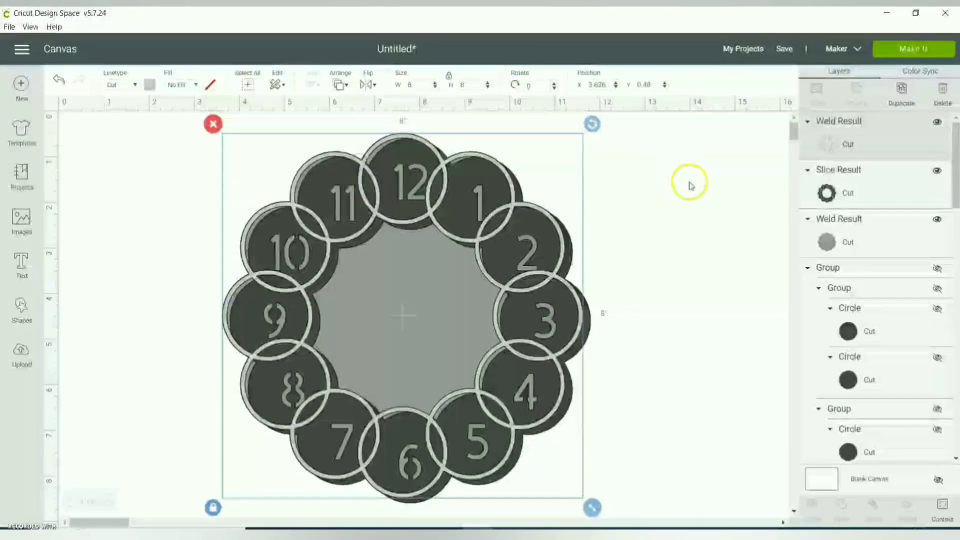
# - Center the rings, the sliced wreath and the gray backing on one another
pyautogui.moveTo(690, 182); pyautogui.dragTo(287, 408)
pyautogui.click(311, 84)
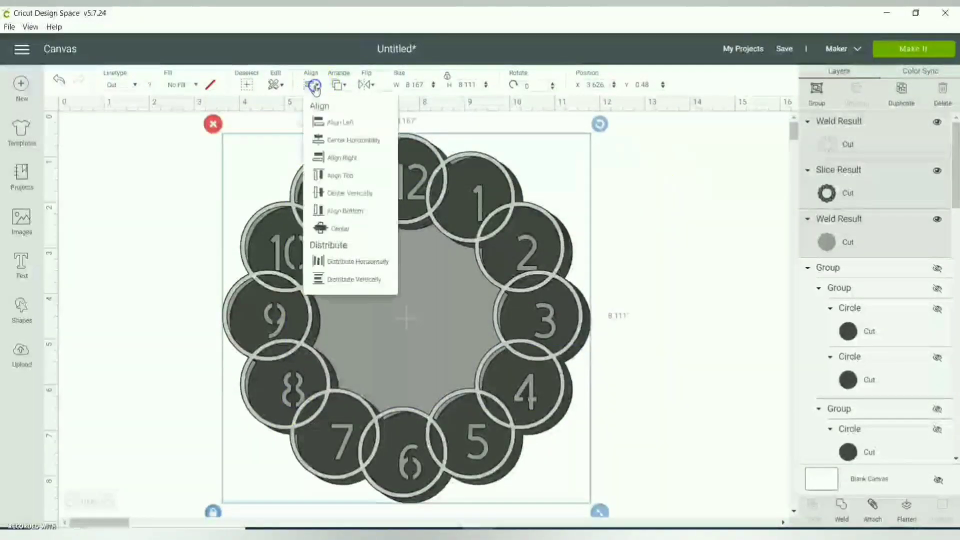
pyautogui.click(352, 229)
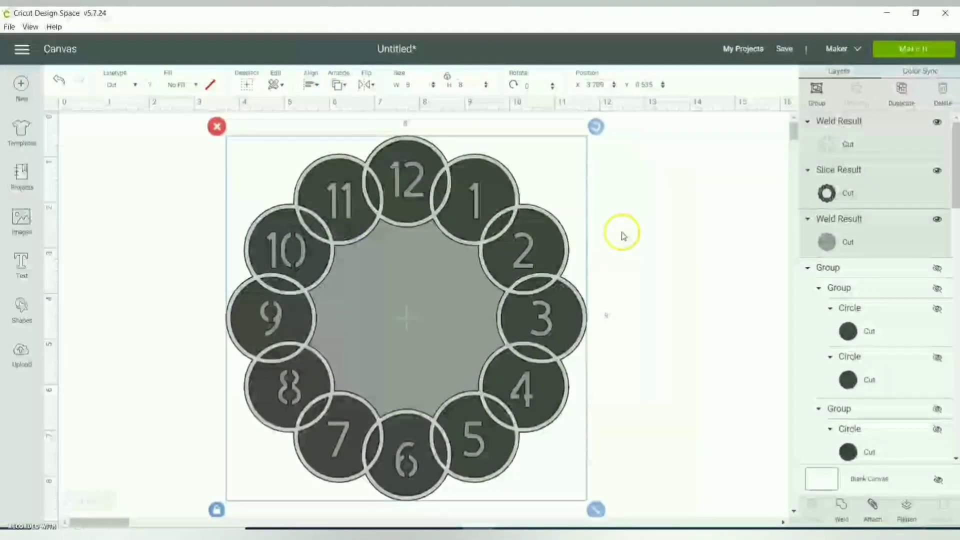
pyautogui.click(622, 231)
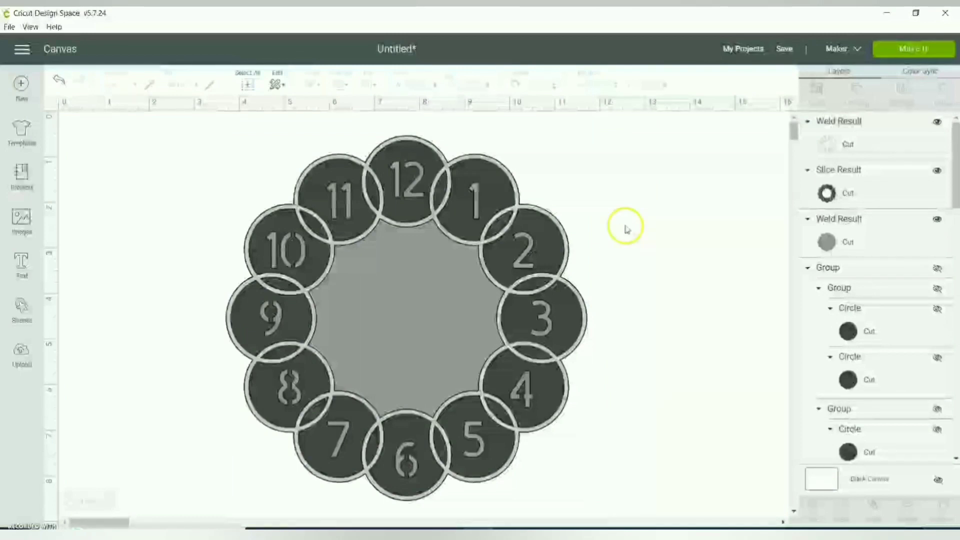
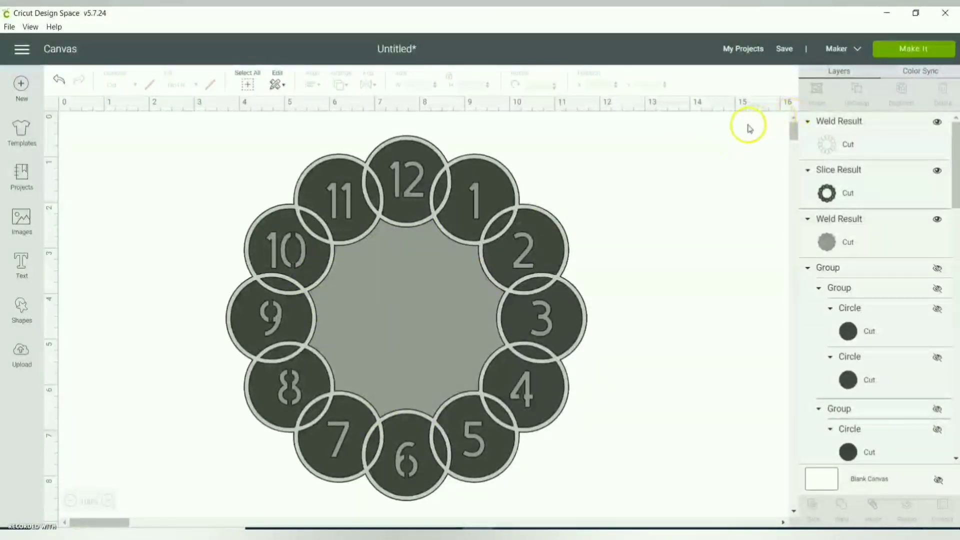
pyautogui.moveTo(683, 150)
pyautogui.mouseDown()
pyautogui.moveTo(529, 268)
pyautogui.moveTo(696, 145)
pyautogui.moveTo(693, 164)
pyautogui.mouseUp()
pyautogui.click(491, 283)
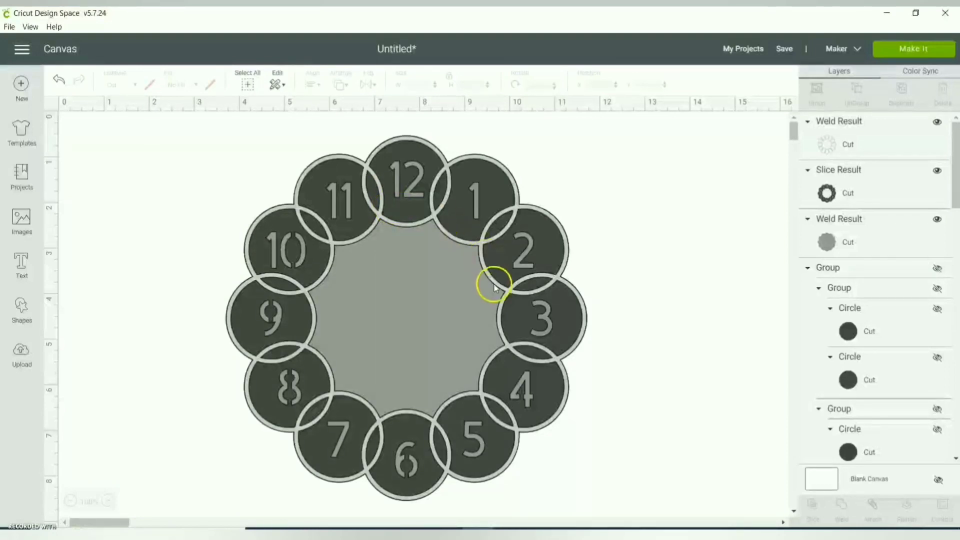
pyautogui.click(456, 381)
# - Try an octagon about 4.24 inches wide over the gray center of the clock face
pyautogui.click(24, 304)
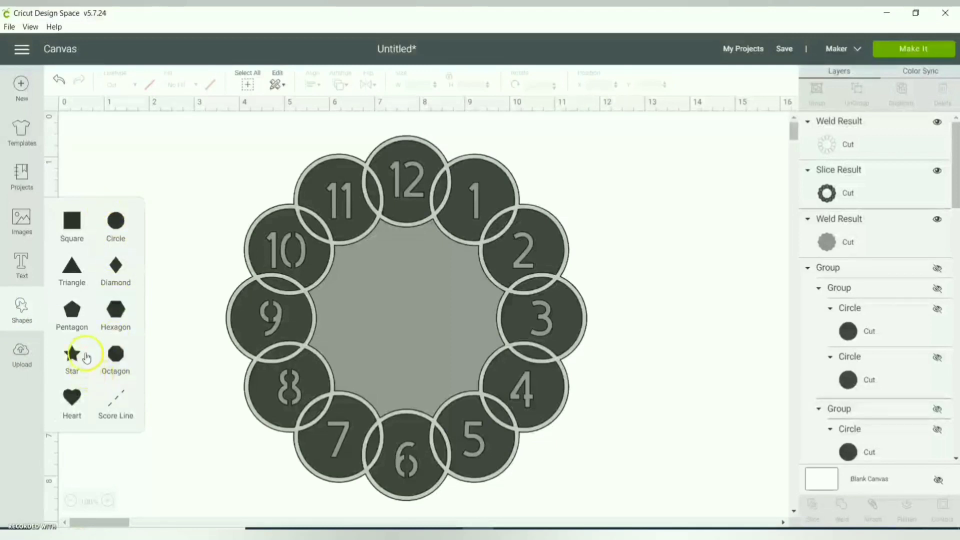
pyautogui.click(116, 356)
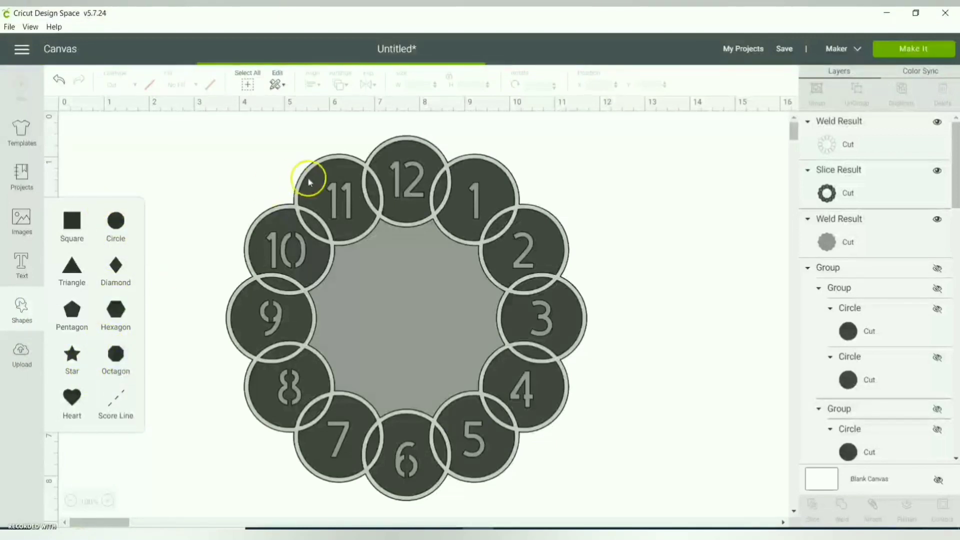
pyautogui.moveTo(203, 248); pyautogui.dragTo(415, 304)
pyautogui.moveTo(488, 385); pyautogui.dragTo(538, 435)
pyautogui.moveTo(410, 357); pyautogui.dragTo(385, 350)
# - Try centering the octagon with the three clock layers and delete it from the design
pyautogui.moveTo(681, 141); pyautogui.dragTo(360, 368)
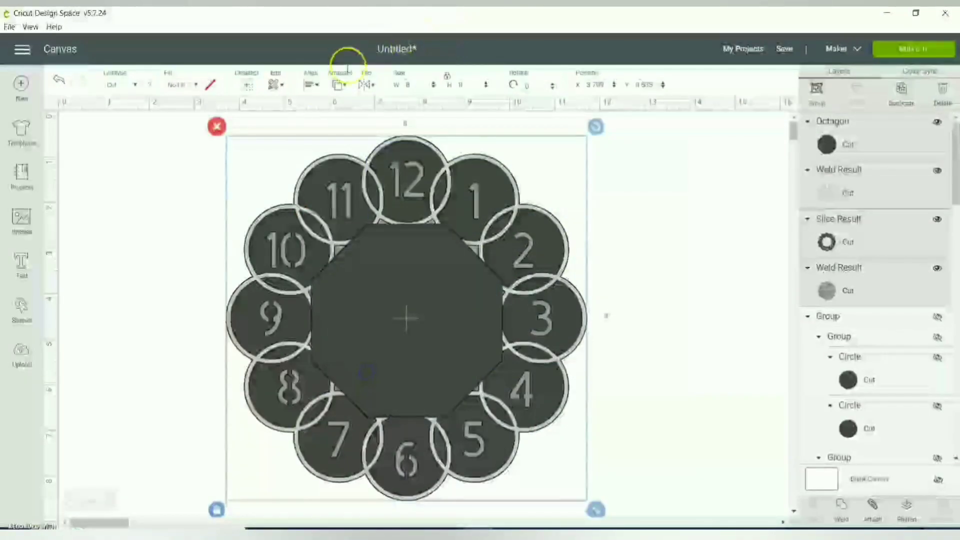
pyautogui.click(309, 89)
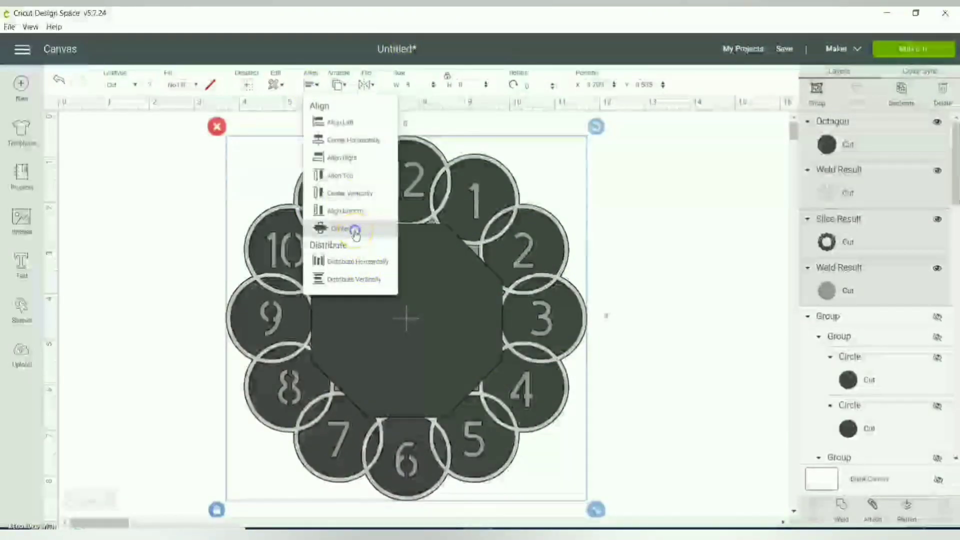
pyautogui.click(354, 231)
pyautogui.click(660, 220)
pyautogui.click(418, 316)
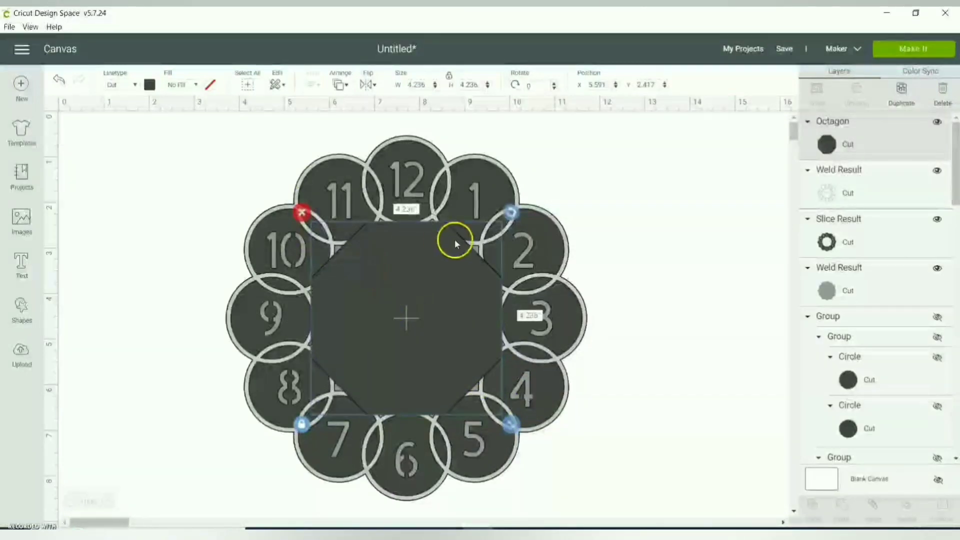
pyautogui.click(308, 213)
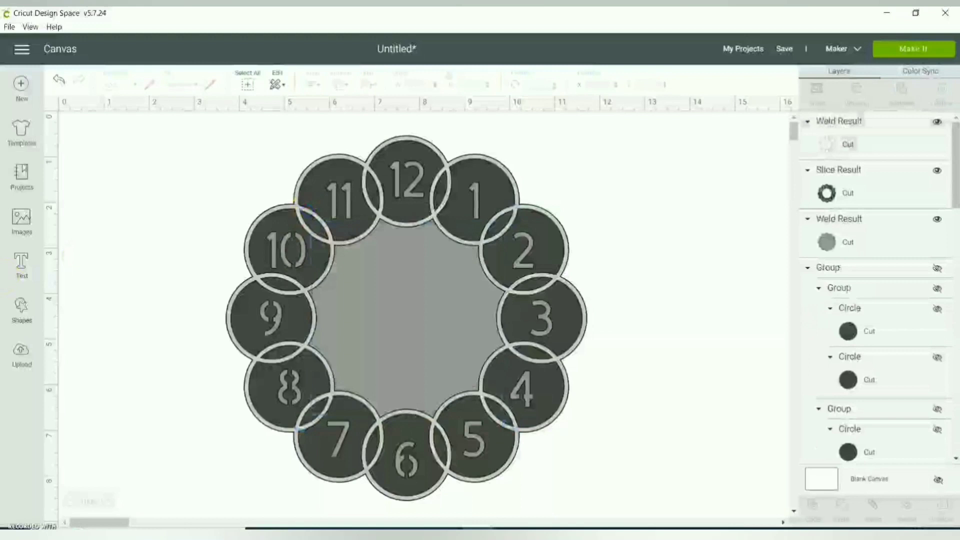
# - Insert a hexagon, duplicate it and rotate the copy by 90 degrees
pyautogui.click(22, 309)
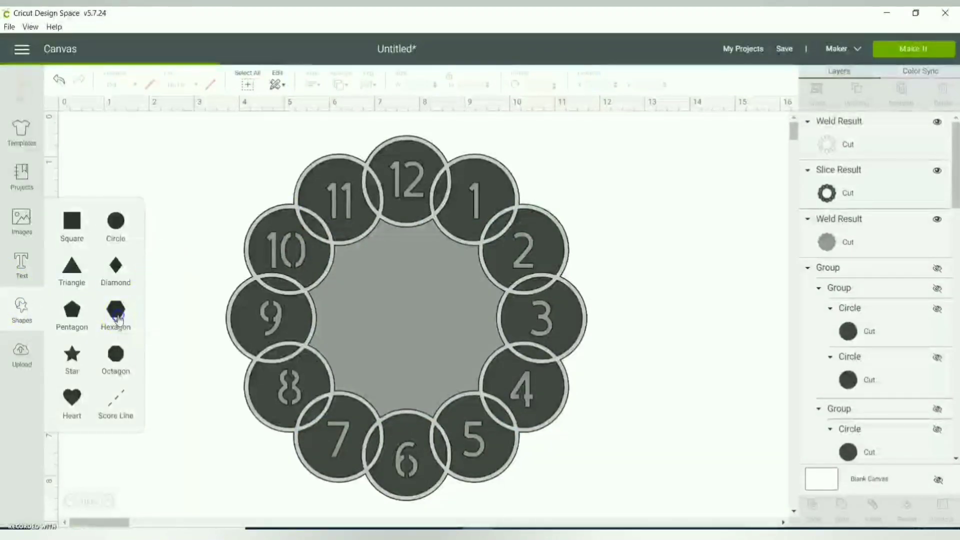
pyautogui.click(116, 313)
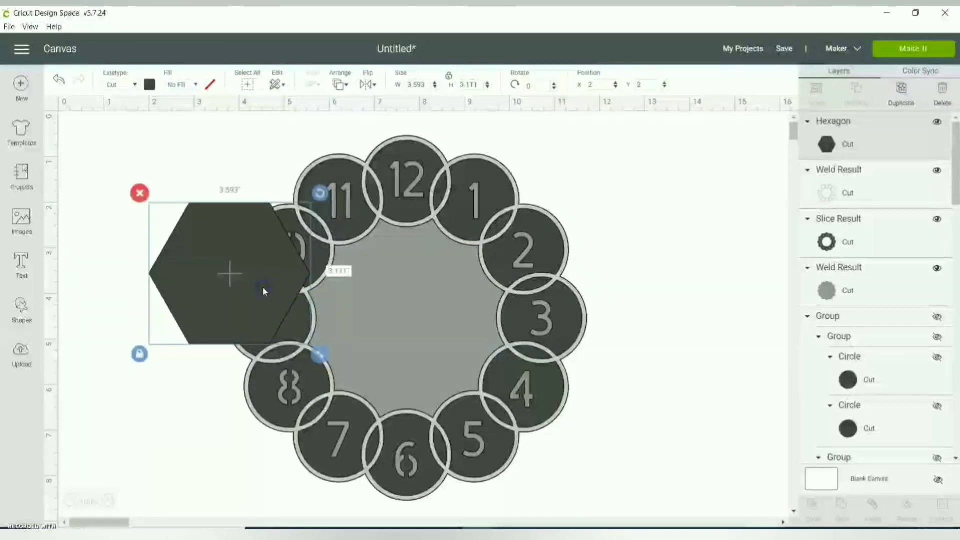
pyautogui.hotkey('ctrl', 'd')
pyautogui.moveTo(268, 289); pyautogui.dragTo(253, 273)
pyautogui.click(527, 88)
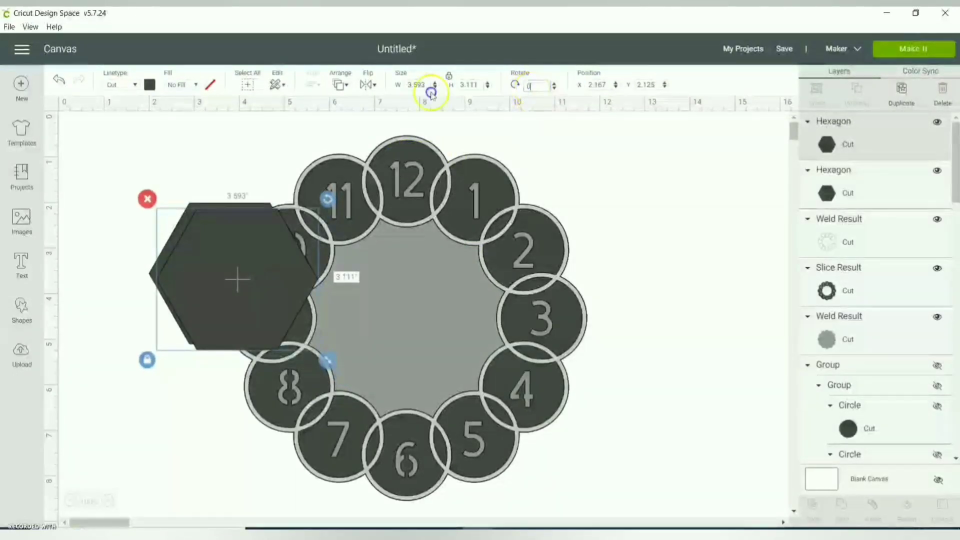
pyautogui.write('90')
pyautogui.press('Return')
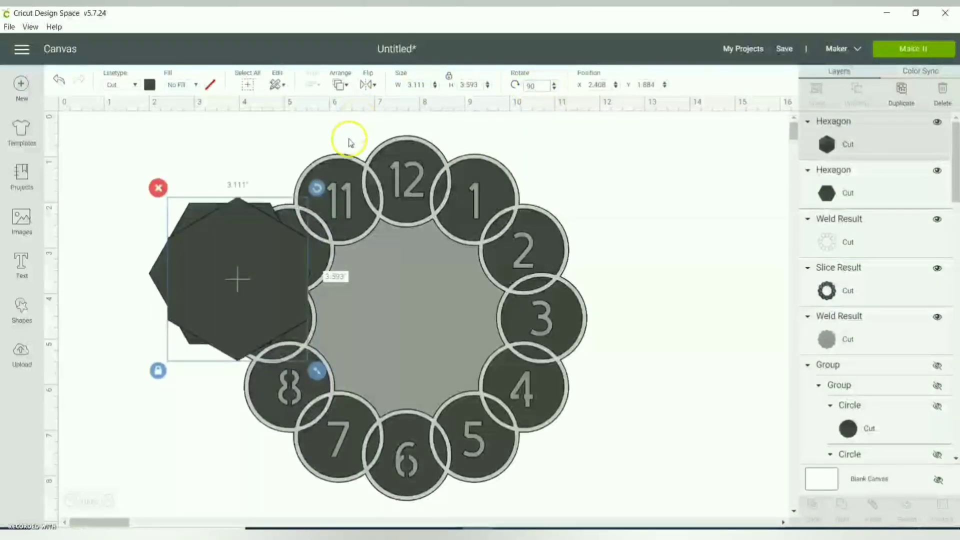
# - Place the rotated hexagon over the first one and center the two on each other
pyautogui.moveTo(236, 281)
pyautogui.mouseDown()
pyautogui.moveTo(217, 272)
pyautogui.moveTo(230, 279)
pyautogui.mouseUp()
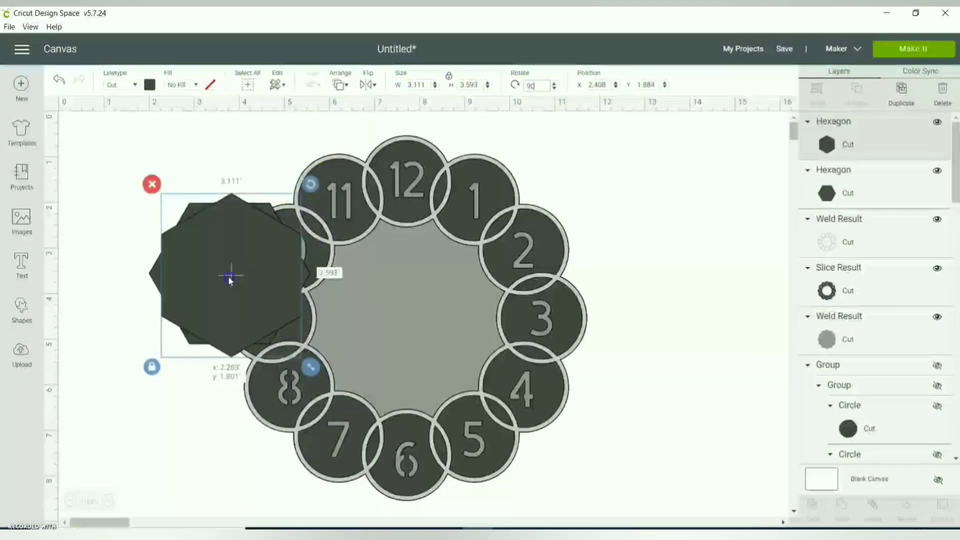
pyautogui.click(150, 235)
pyautogui.moveTo(136, 229); pyautogui.dragTo(200, 272)
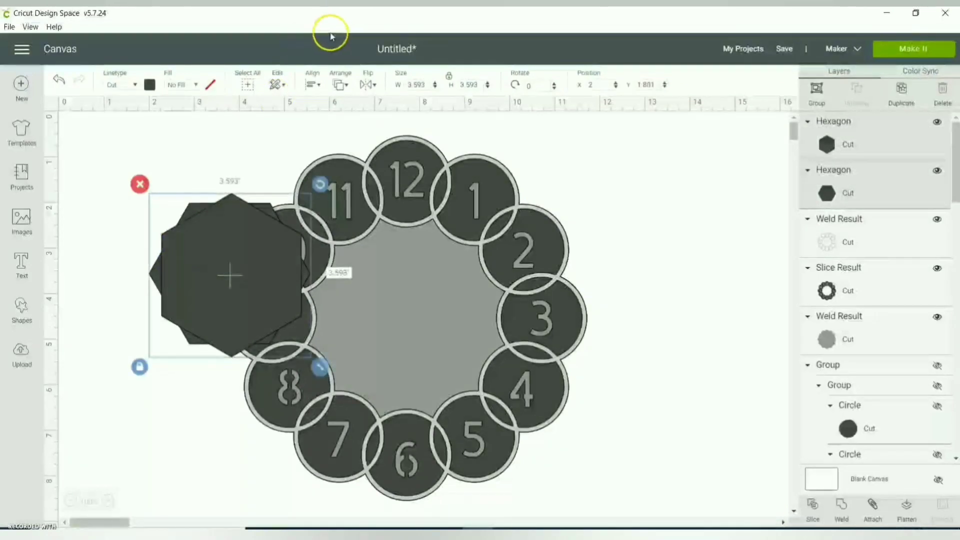
pyautogui.click(318, 84)
pyautogui.click(342, 240)
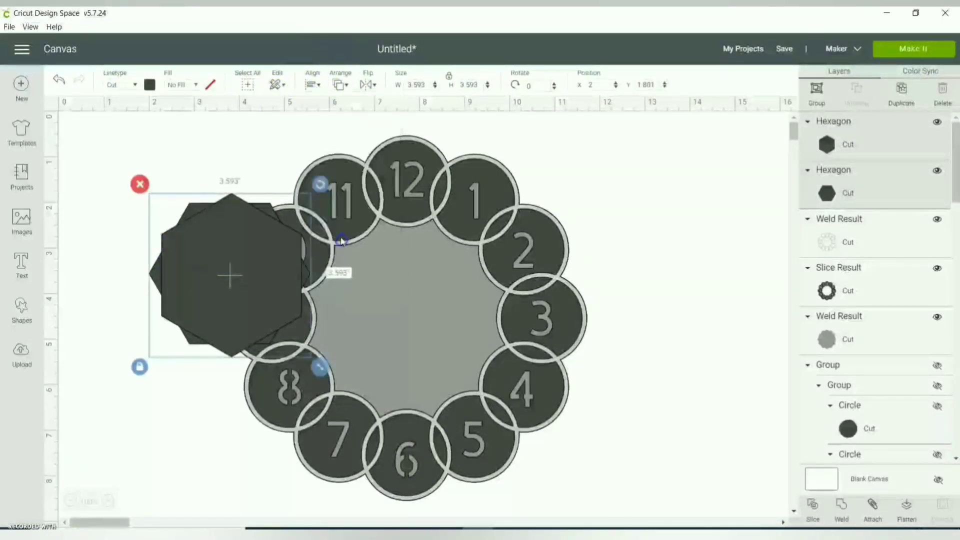
pyautogui.click(312, 84)
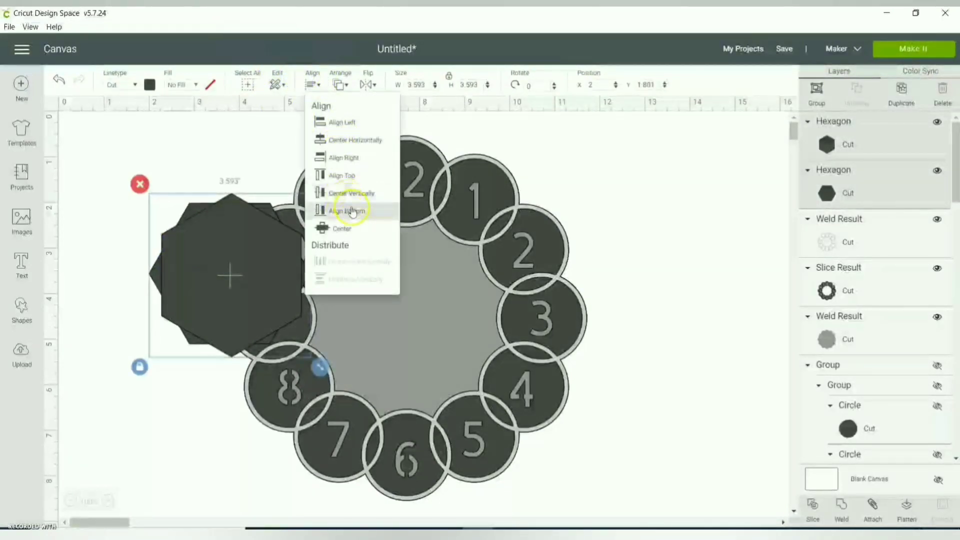
pyautogui.click(353, 226)
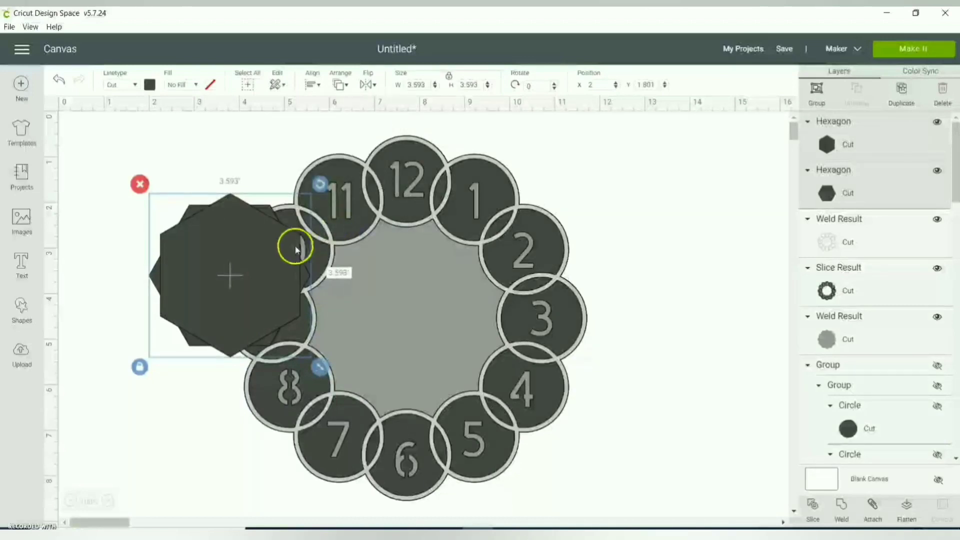
# - Move the hexagon pair onto the clock's gray center and enlarge it to about 4.45 inches wide
pyautogui.moveTo(242, 253); pyautogui.dragTo(433, 292)
pyautogui.click(610, 163)
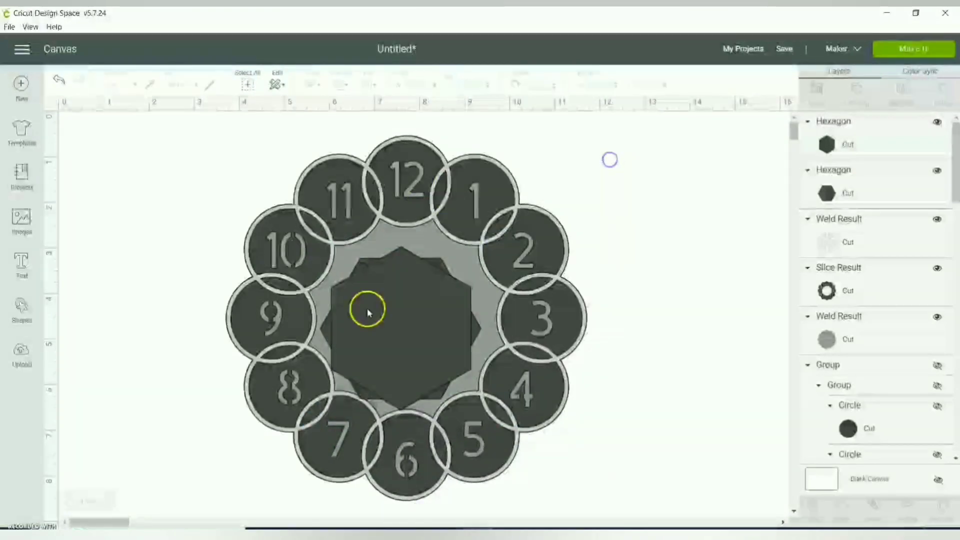
pyautogui.click(368, 310)
pyautogui.click(878, 187)
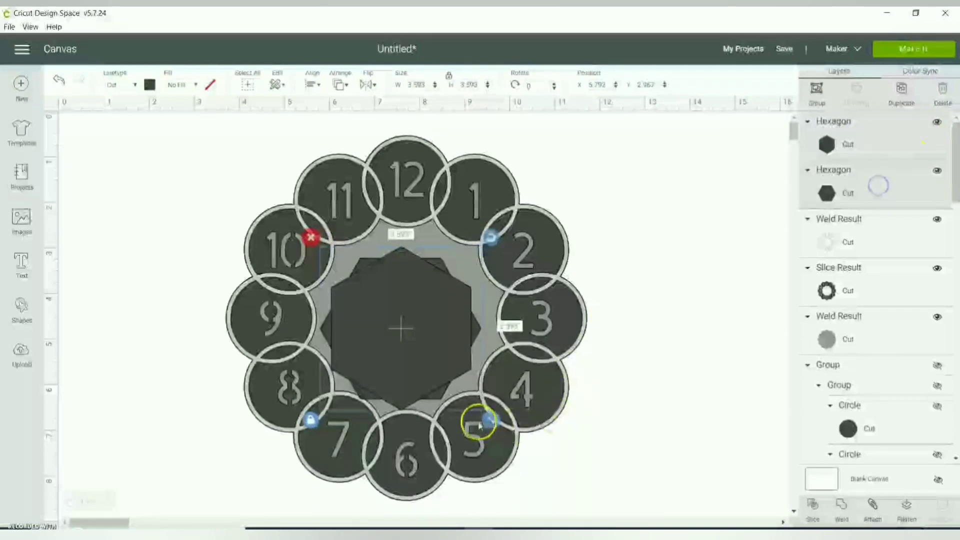
pyautogui.moveTo(491, 419); pyautogui.dragTo(520, 452)
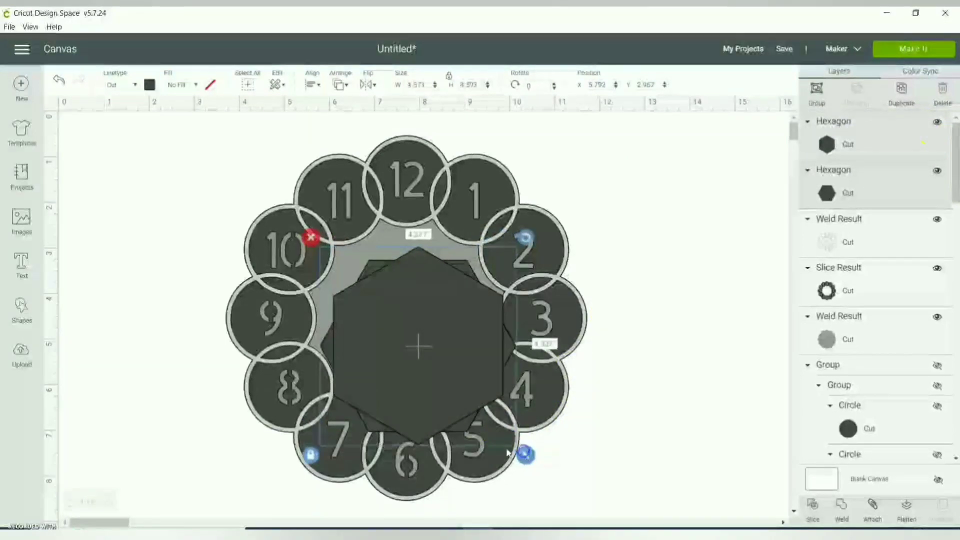
pyautogui.moveTo(439, 391); pyautogui.dragTo(419, 355)
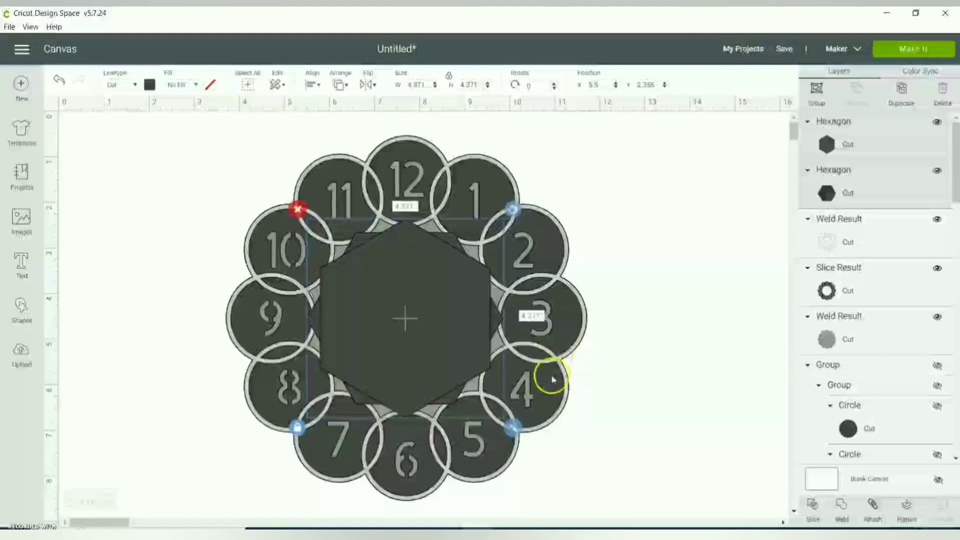
pyautogui.moveTo(515, 431); pyautogui.dragTo(518, 435)
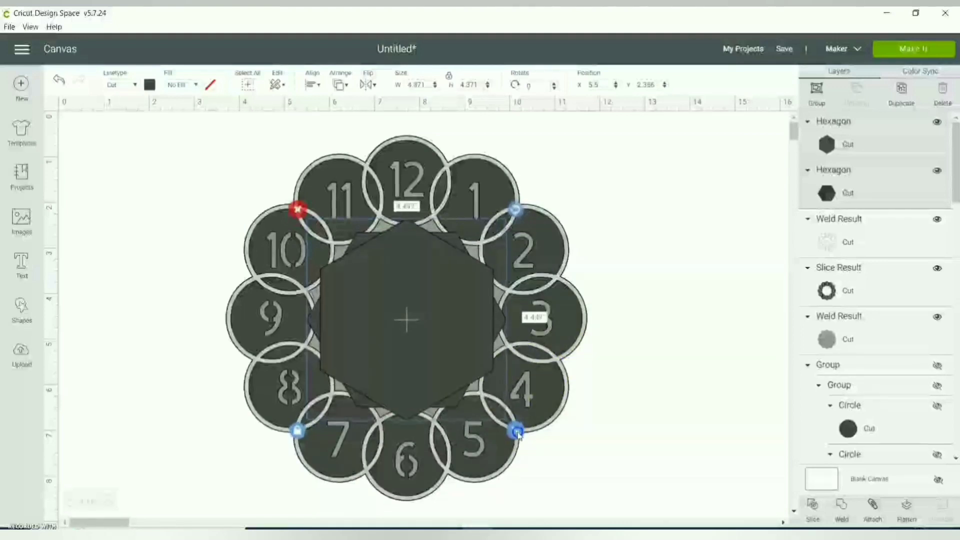
# - Center the two hexagons with the rings, the number wreath and the gray backing
pyautogui.moveTo(631, 176); pyautogui.dragTo(270, 440)
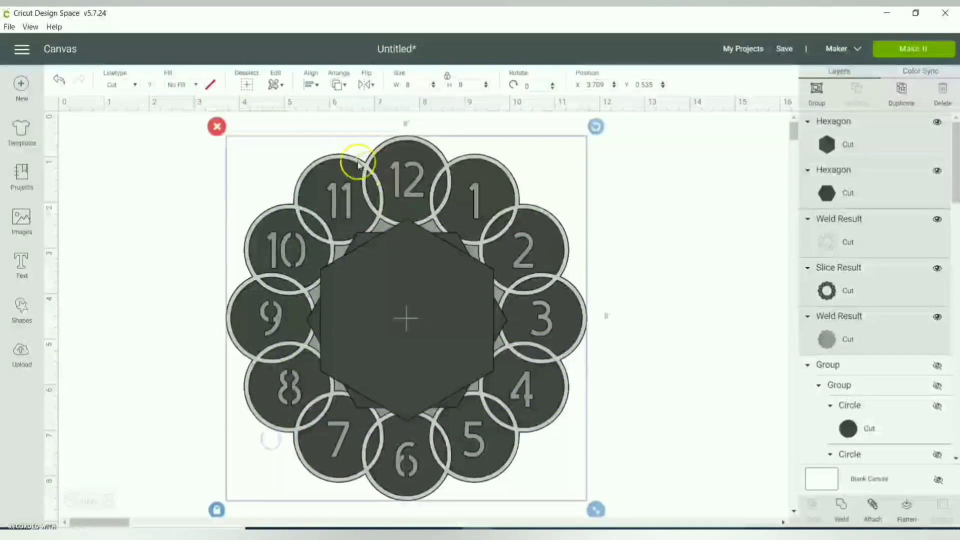
pyautogui.click(311, 82)
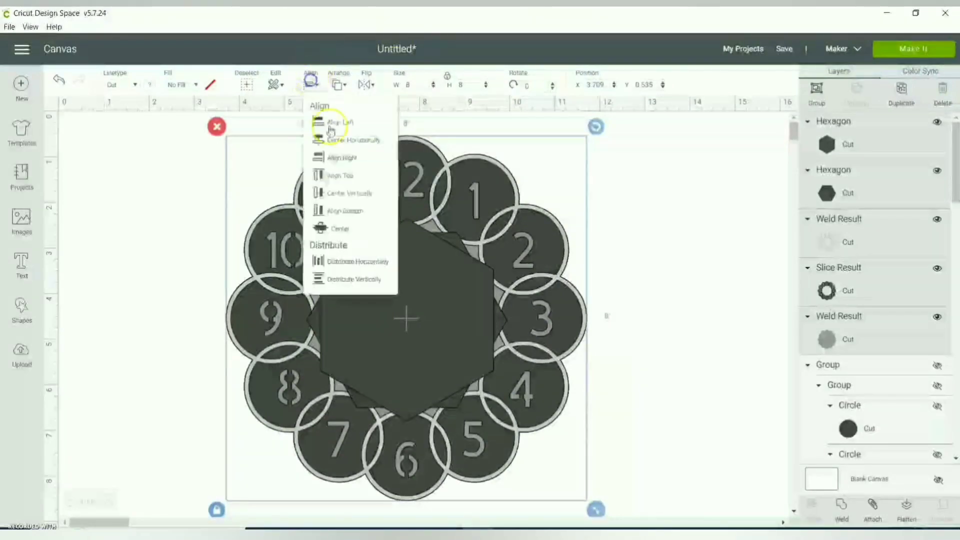
pyautogui.click(322, 227)
pyautogui.click(713, 188)
# - Weld the two overlapping hexagons into a single twelve-pointed star
pyautogui.click(412, 314)
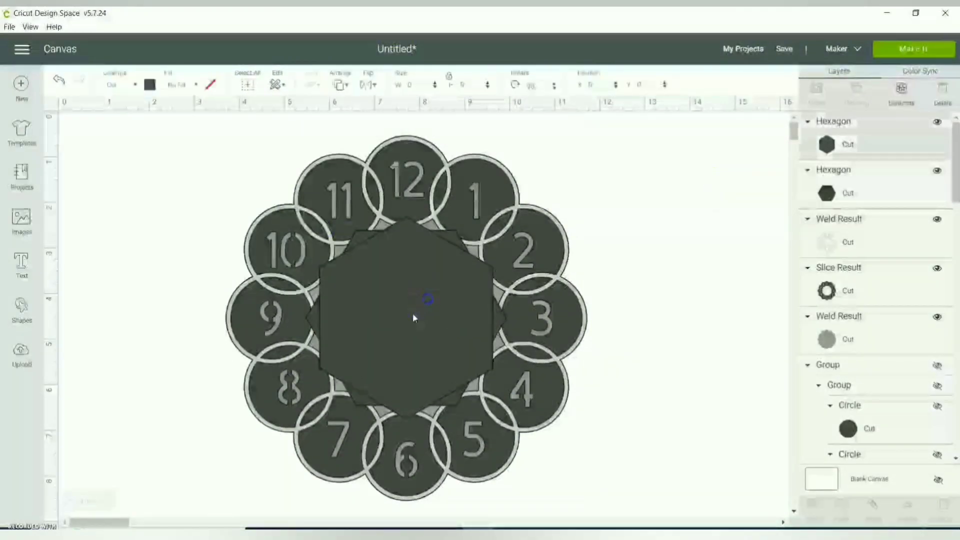
pyautogui.click(817, 198)
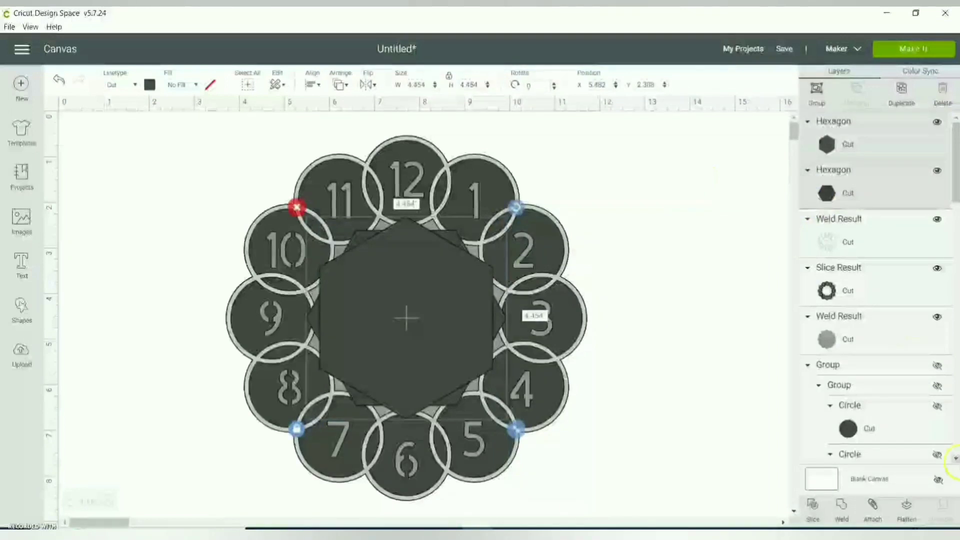
pyautogui.click(842, 512)
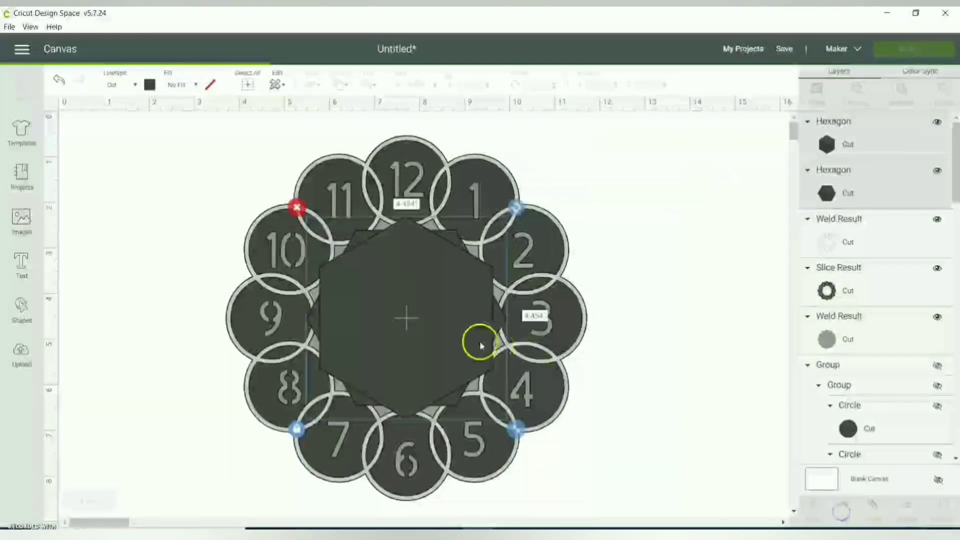
# - Make a copy of the welded star, shrink it to about 4.23 inches wide and place it over the original
pyautogui.hotkey('ctrl', 'v')
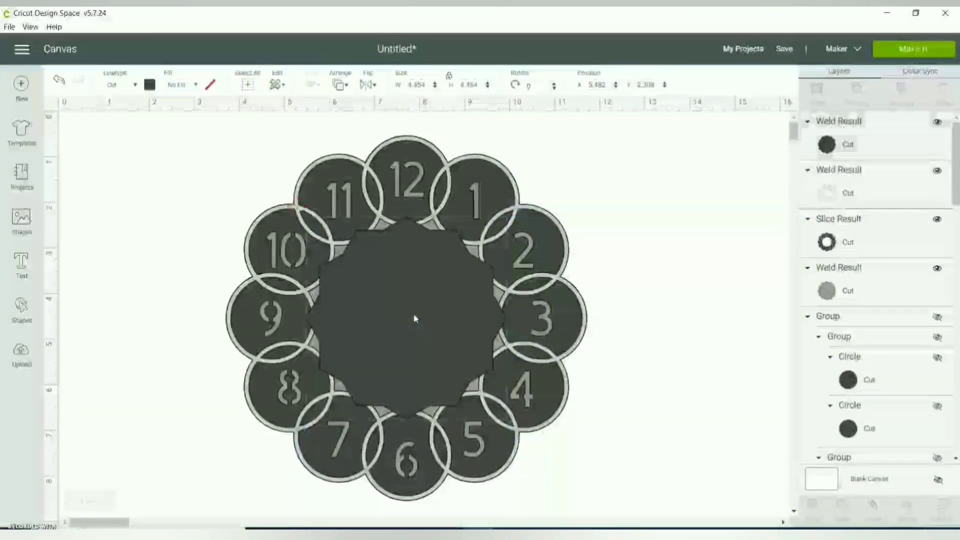
pyautogui.moveTo(540, 451); pyautogui.dragTo(529, 442)
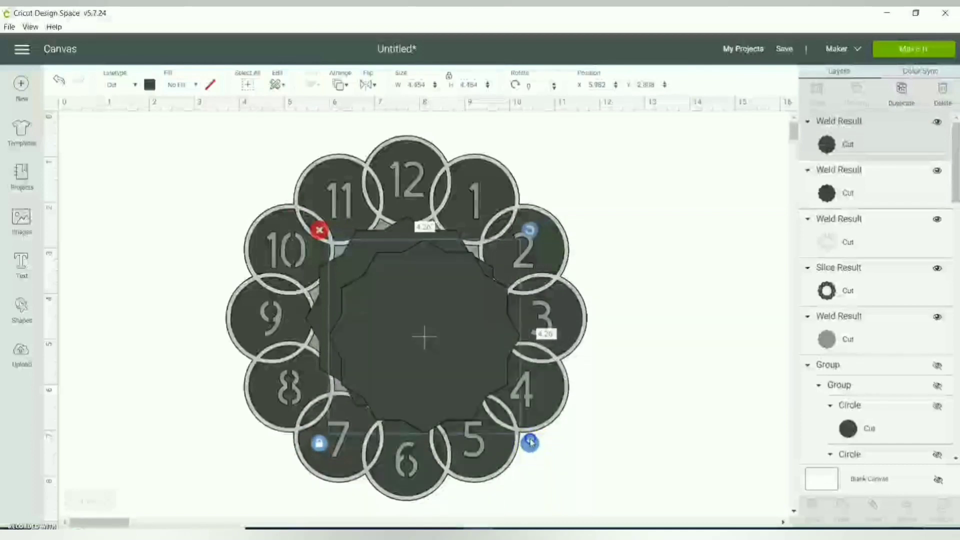
pyautogui.moveTo(422, 332); pyautogui.dragTo(397, 310)
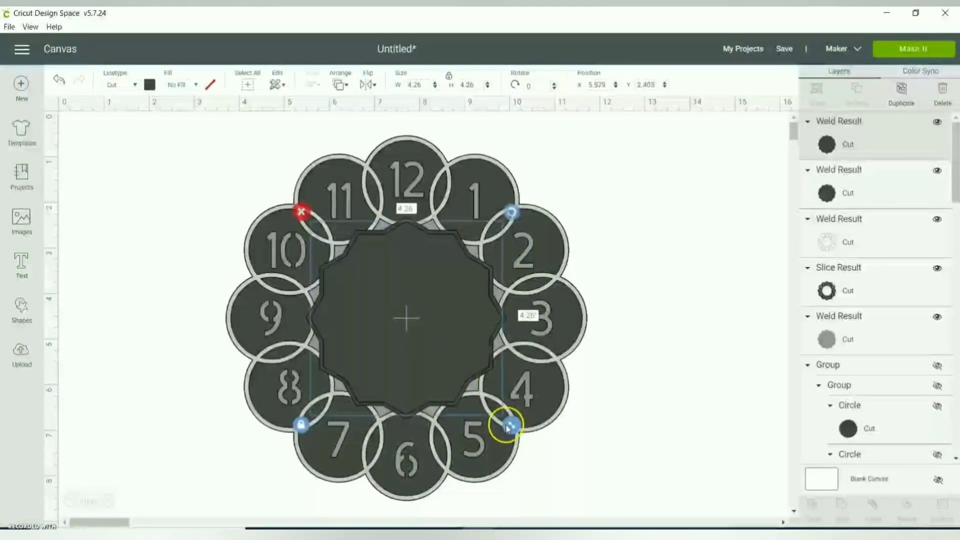
pyautogui.moveTo(508, 426); pyautogui.dragTo(511, 430)
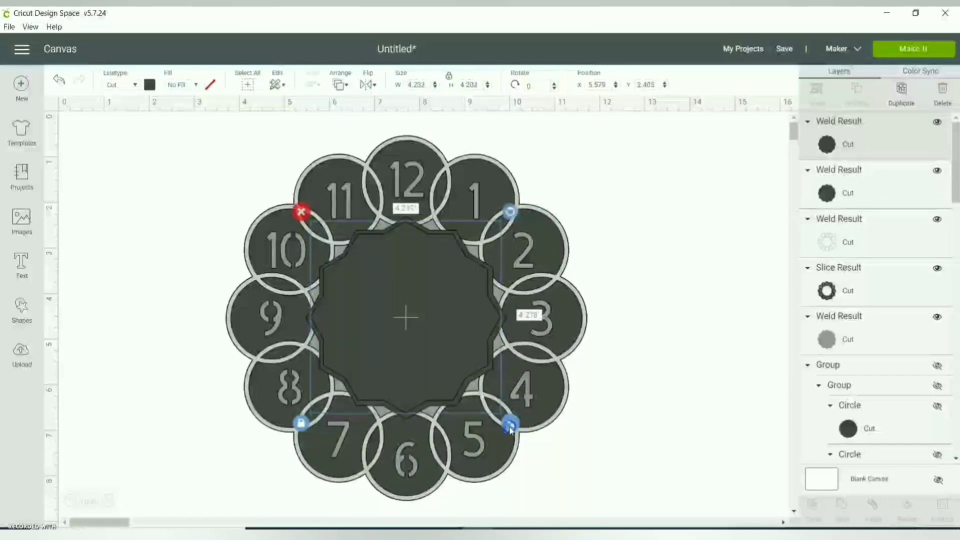
# - Center the smaller star on the larger welded star
pyautogui.keyDown('shift'); pyautogui.click(862, 190); pyautogui.keyUp('shift')
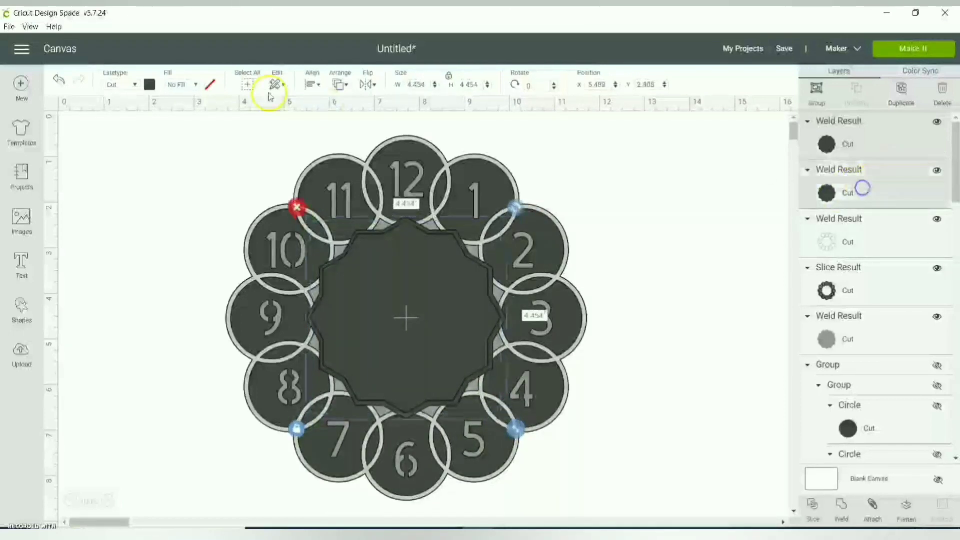
pyautogui.click(312, 83)
pyautogui.click(345, 210)
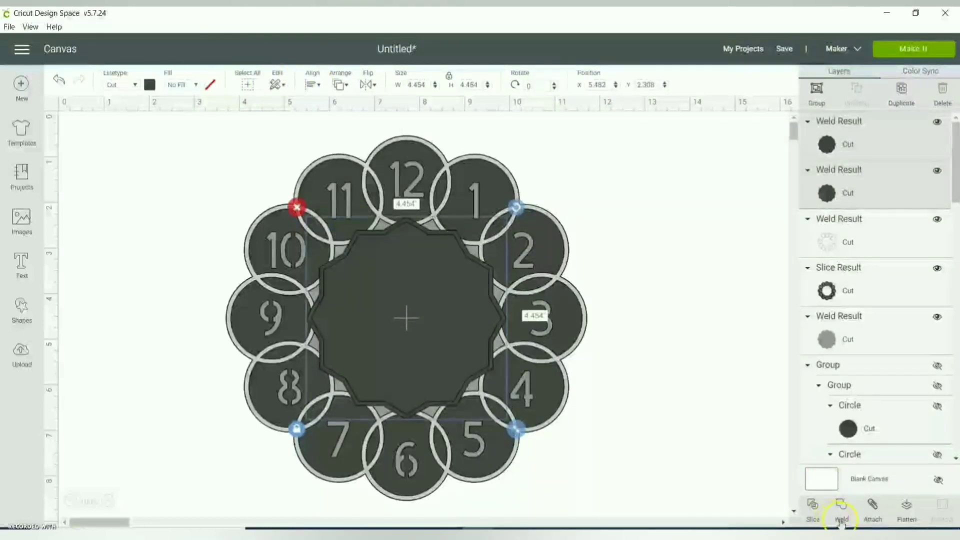
# - Slice the smaller star out of the larger one and hide the solid star pieces, leaving the thin star outline
pyautogui.click(809, 509)
pyautogui.hotkey('ctrl', 'v')
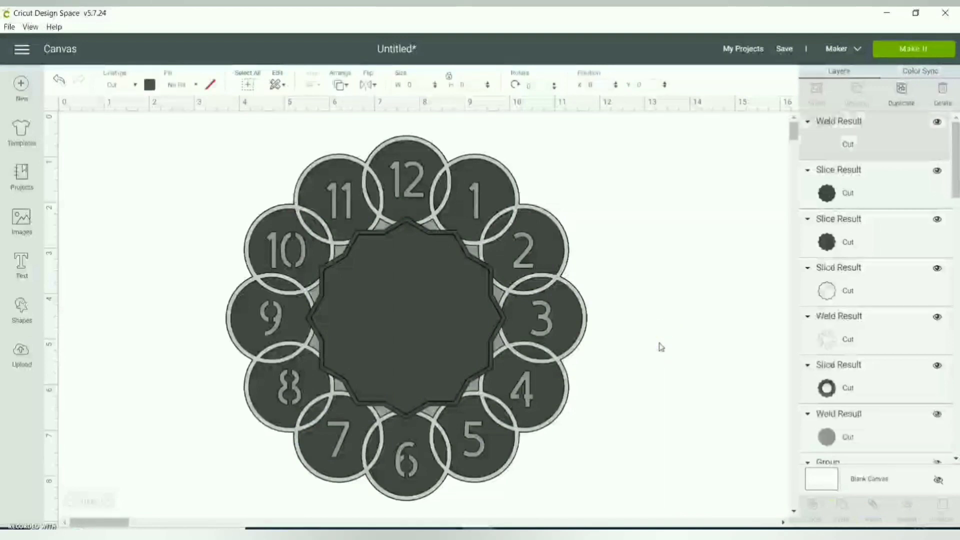
pyautogui.click(937, 121)
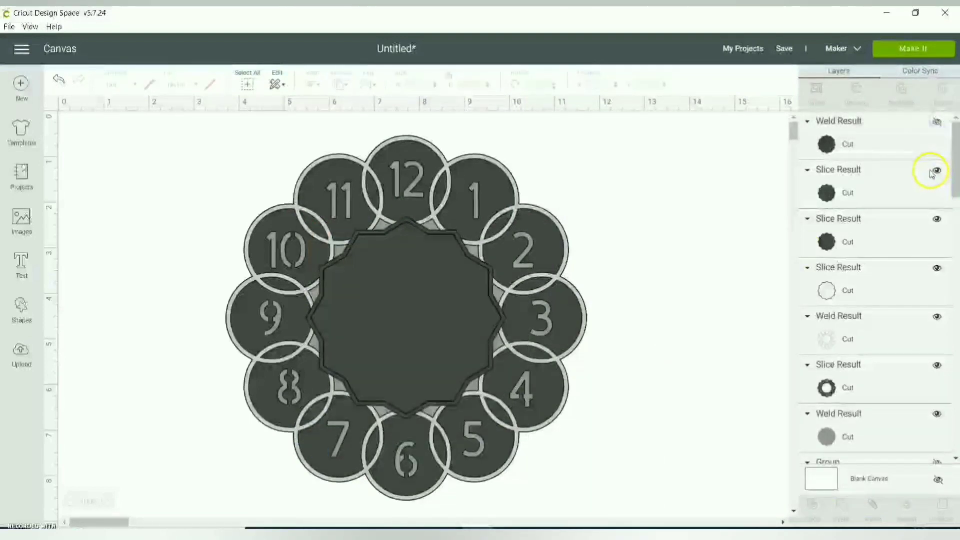
pyautogui.click(937, 219)
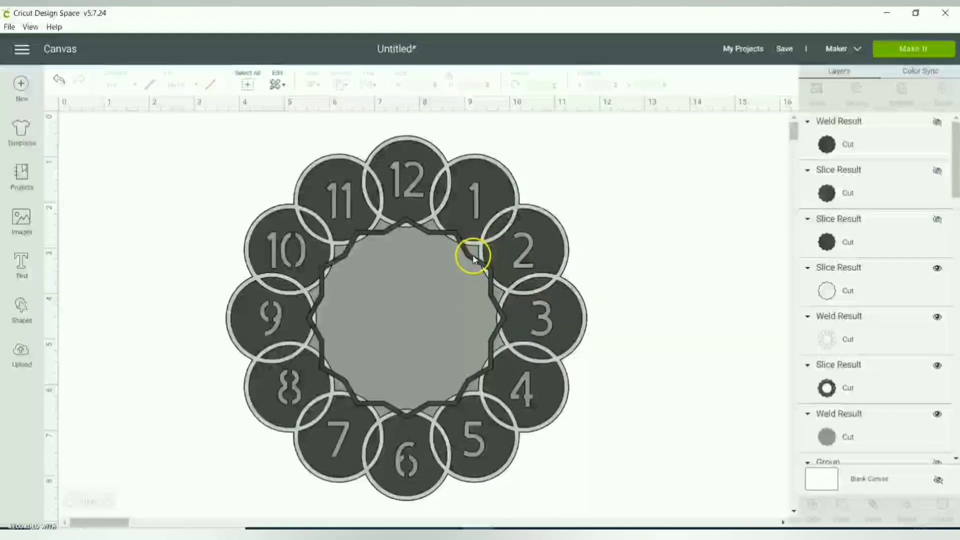
# - Center the star outline with the rings, the number wreath and the gray backing
pyautogui.click(473, 268)
pyautogui.moveTo(630, 206); pyautogui.dragTo(325, 357)
pyautogui.hotkey('ctrl', 'a')
pyautogui.click(311, 83)
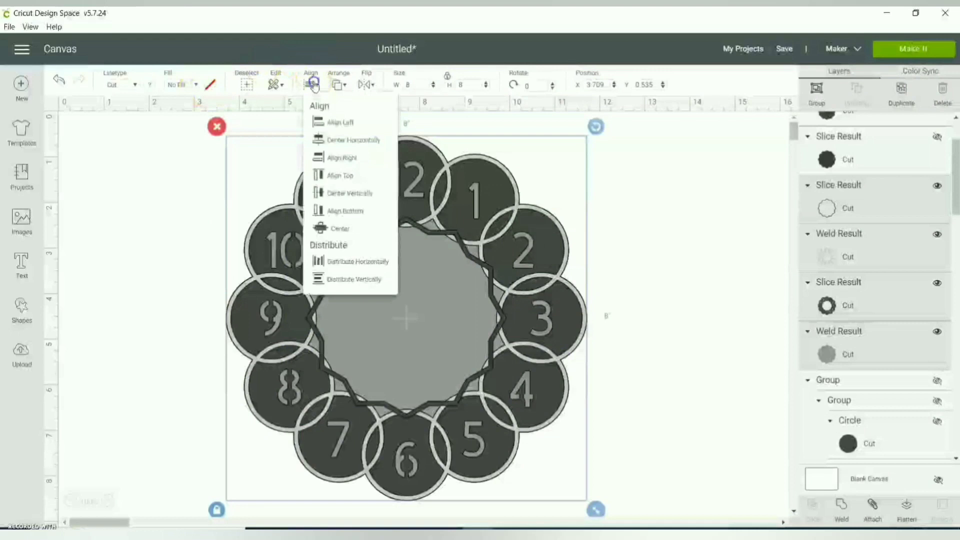
pyautogui.click(326, 229)
pyautogui.click(730, 177)
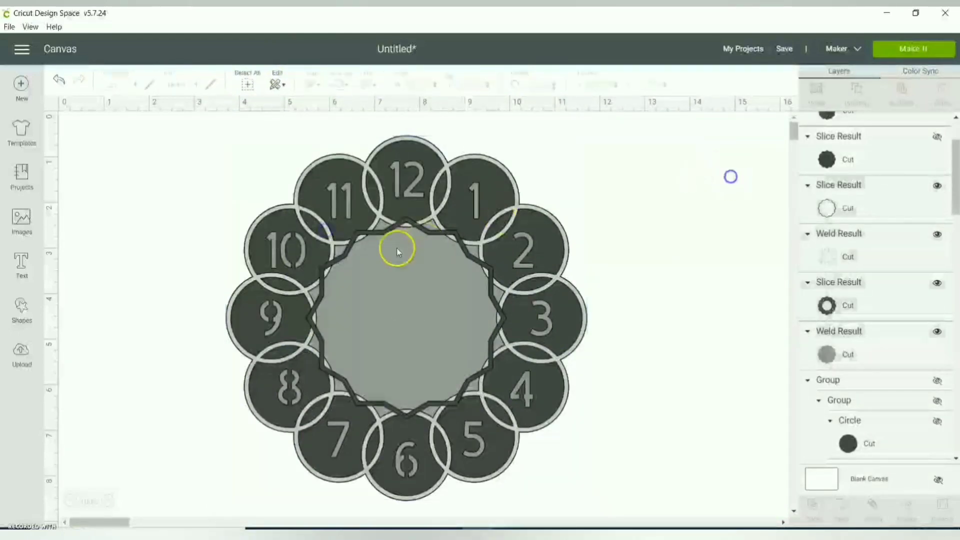
# - Try welding the star outline to the rings and undo the weld
pyautogui.click(433, 236)
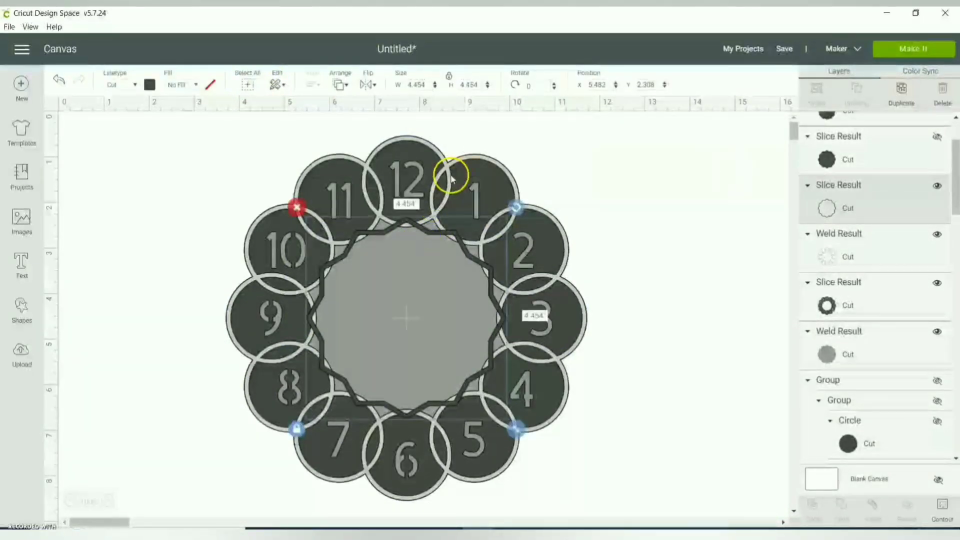
pyautogui.hotkey('ctrl', 'a')
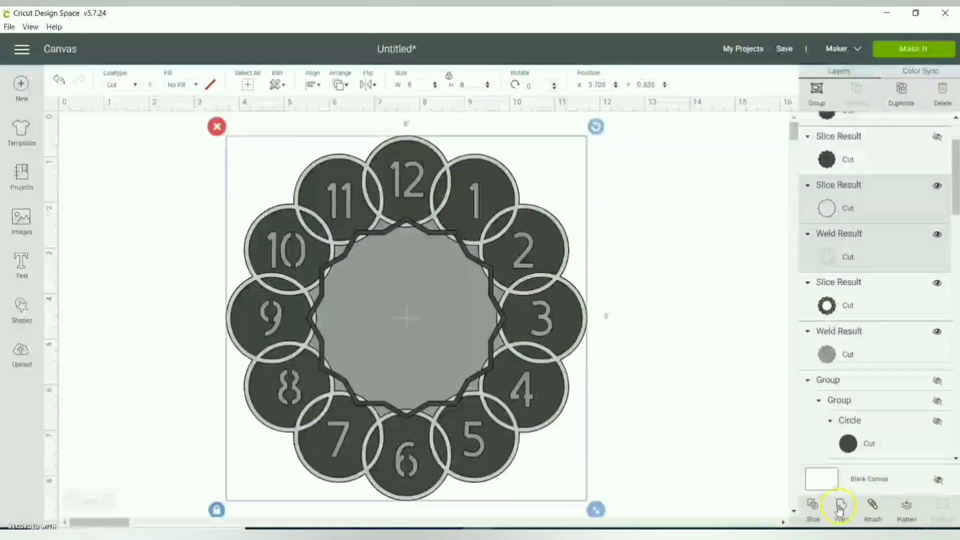
pyautogui.click(840, 505)
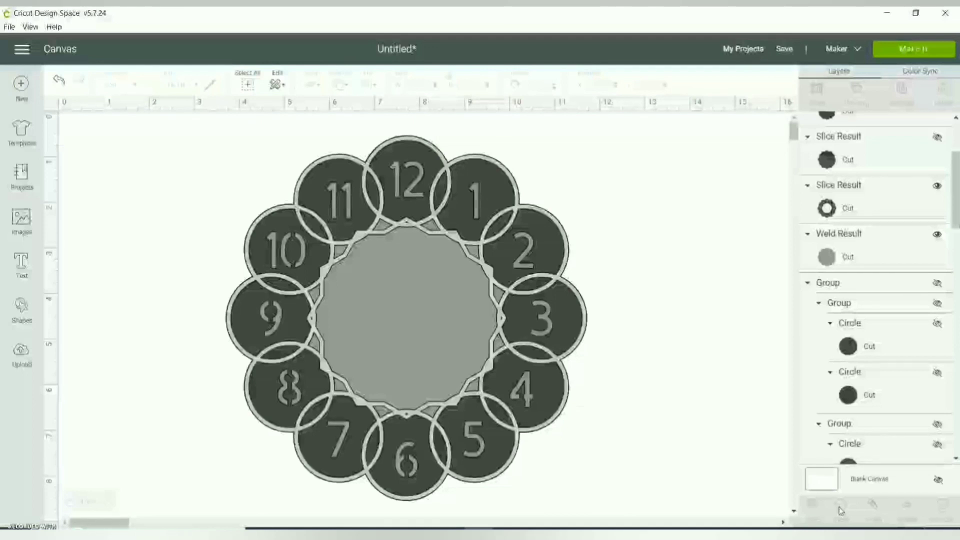
pyautogui.click(841, 506)
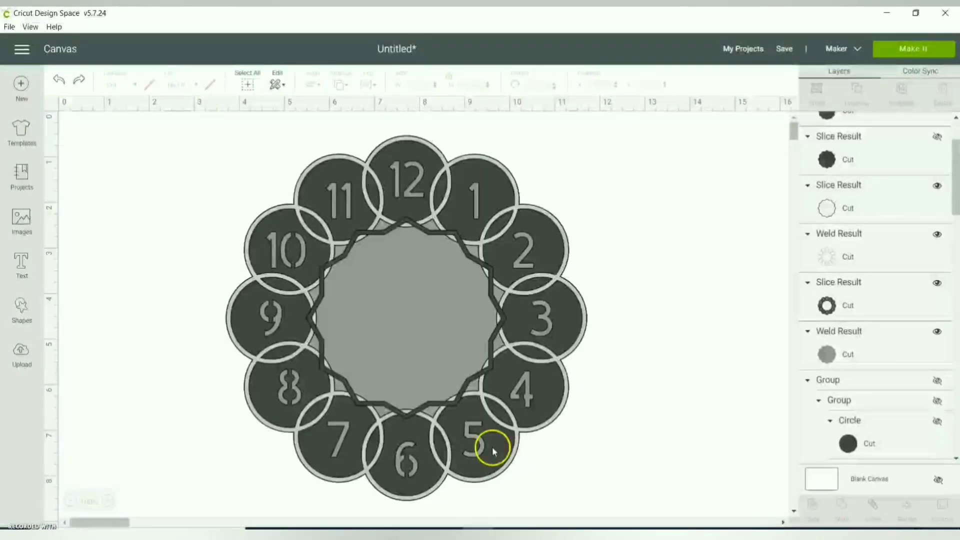
# - Realign the star outline, rings, number wreath and gray backing to a common center
pyautogui.click(464, 394)
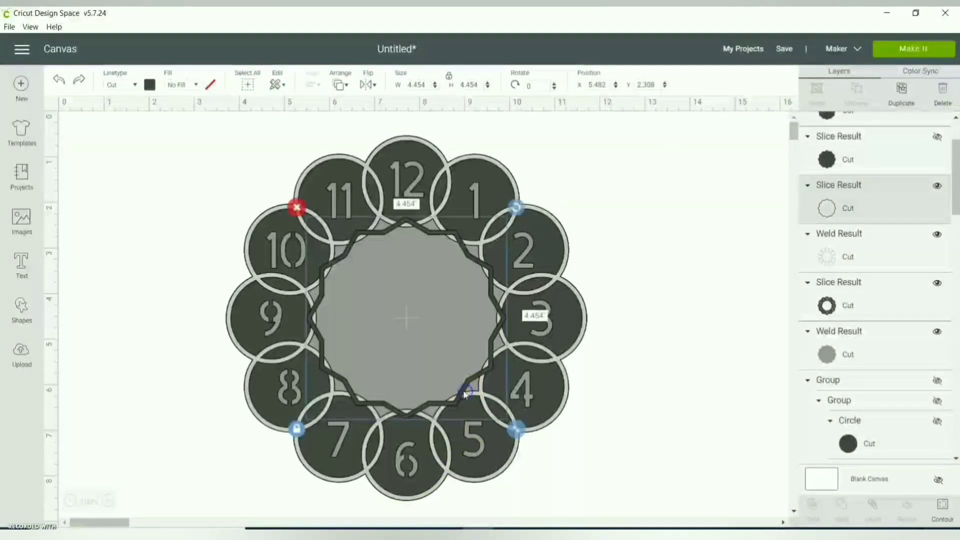
pyautogui.click(493, 156)
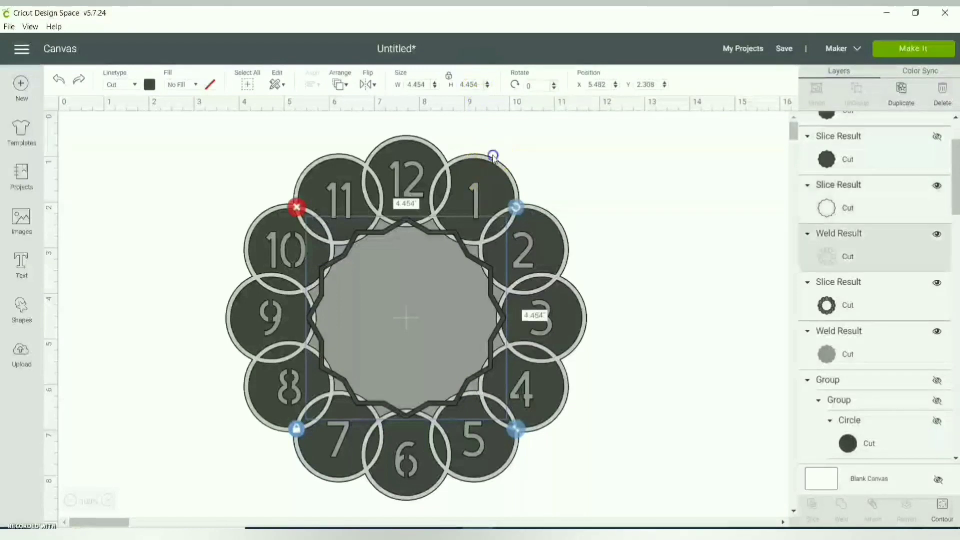
pyautogui.click(492, 272)
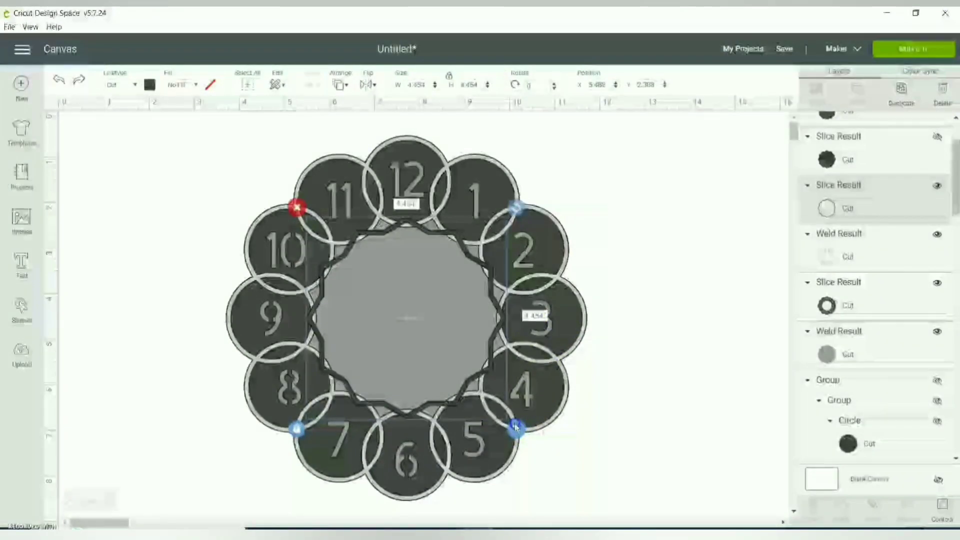
pyautogui.click(483, 86)
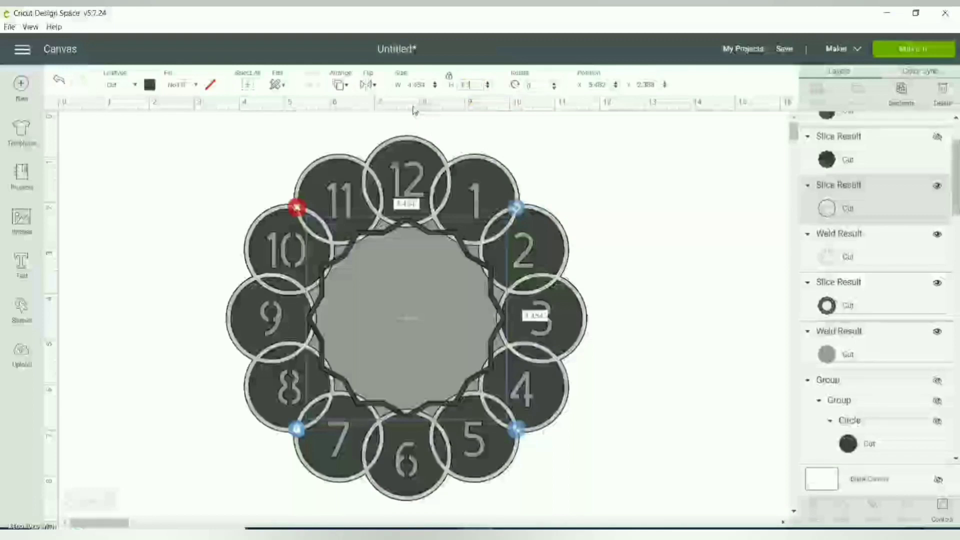
pyautogui.click(634, 165)
pyautogui.click(377, 346)
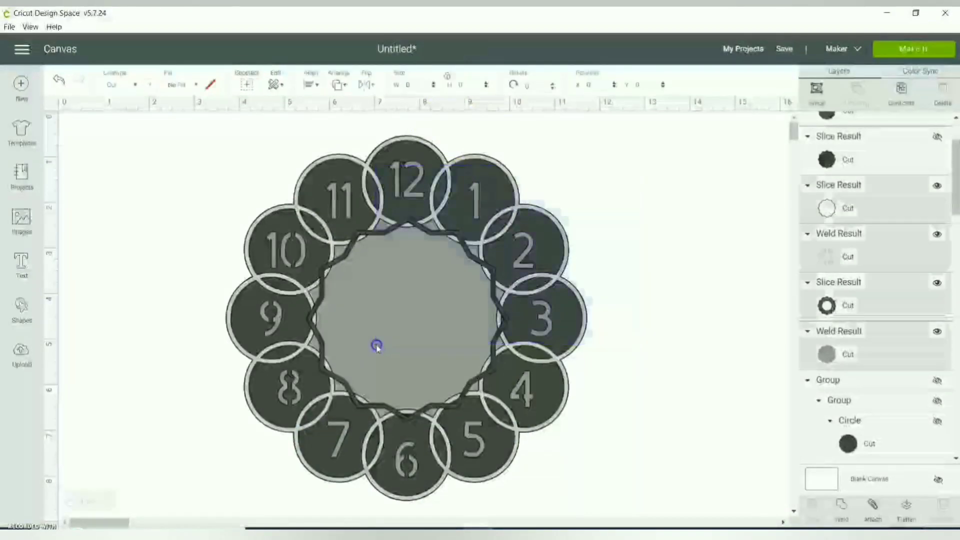
pyautogui.click(310, 85)
pyautogui.click(371, 234)
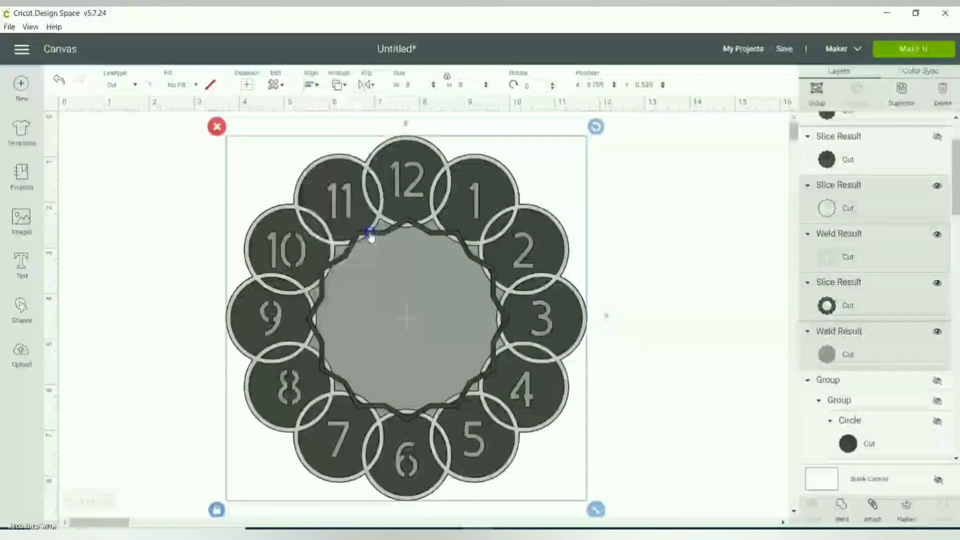
pyautogui.click(654, 184)
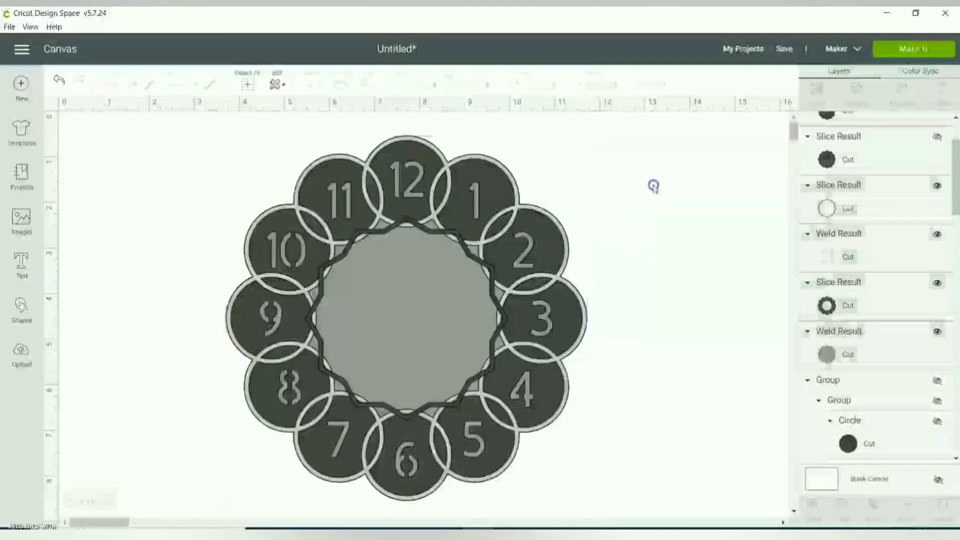
# - Weld the star outline and the light gray rings into one piece
pyautogui.click(507, 246)
pyautogui.click(531, 283)
pyautogui.keyDown('shift'); pyautogui.click(531, 280); pyautogui.keyUp('shift')
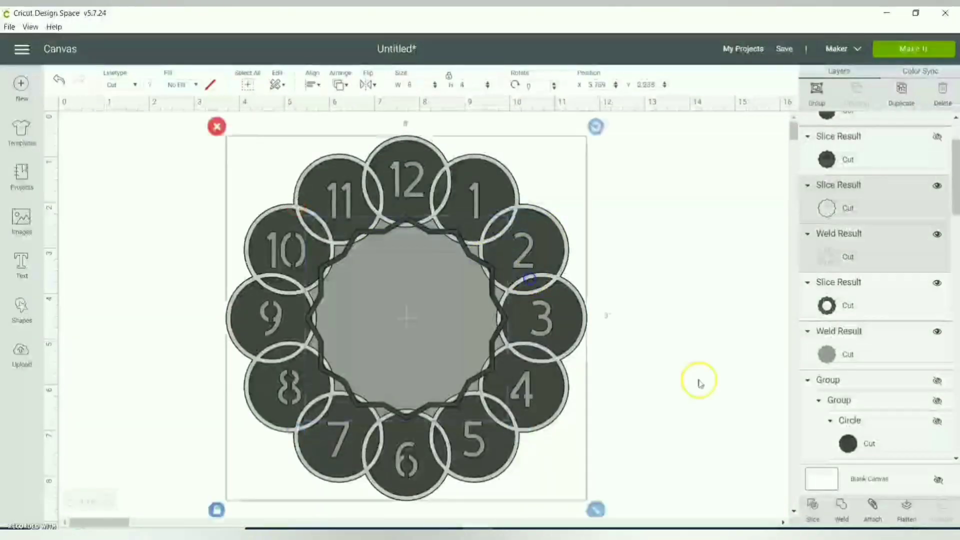
pyautogui.click(843, 518)
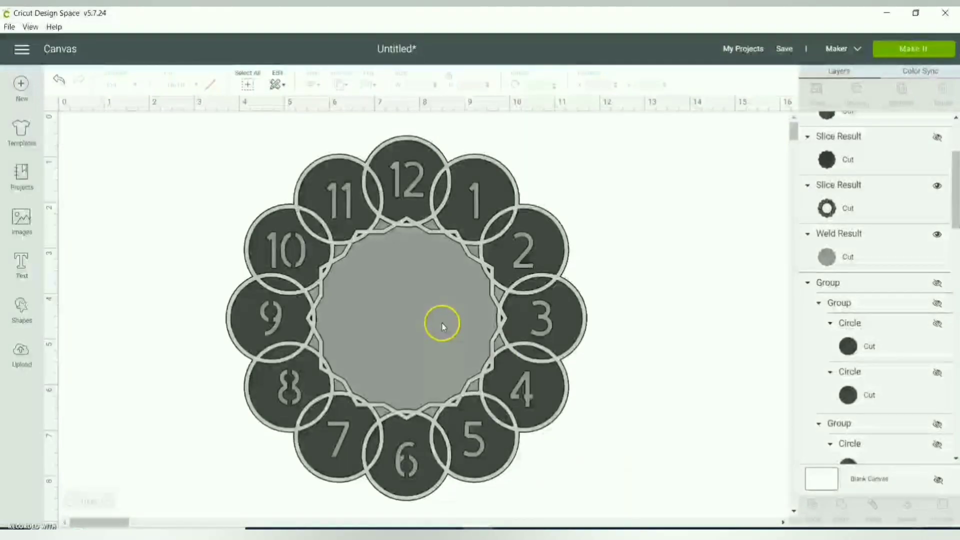
# - Show the hidden larger solid star, move the welded rings aside and place the star over the wreath's middle
pyautogui.moveTo(953, 210); pyautogui.dragTo(945, 118)
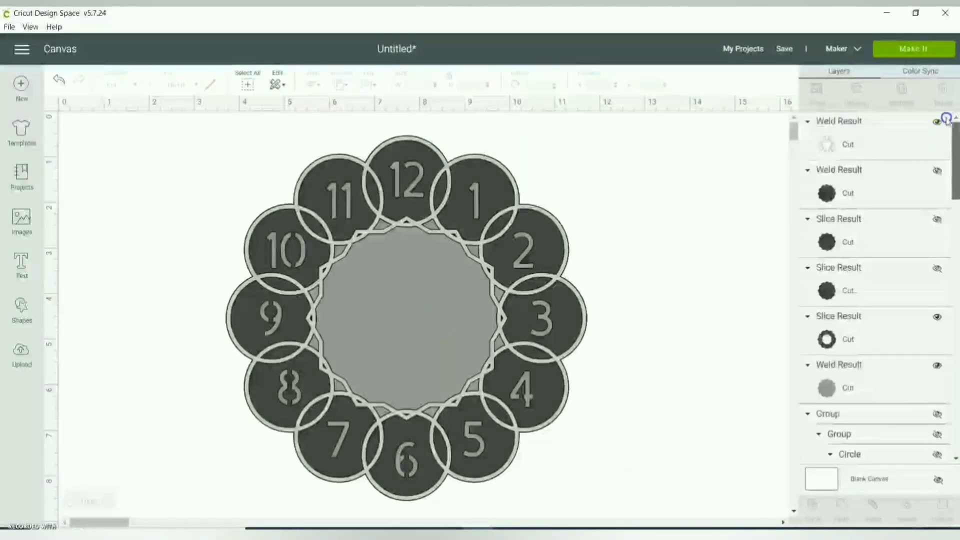
pyautogui.click(940, 173)
pyautogui.click(940, 173)
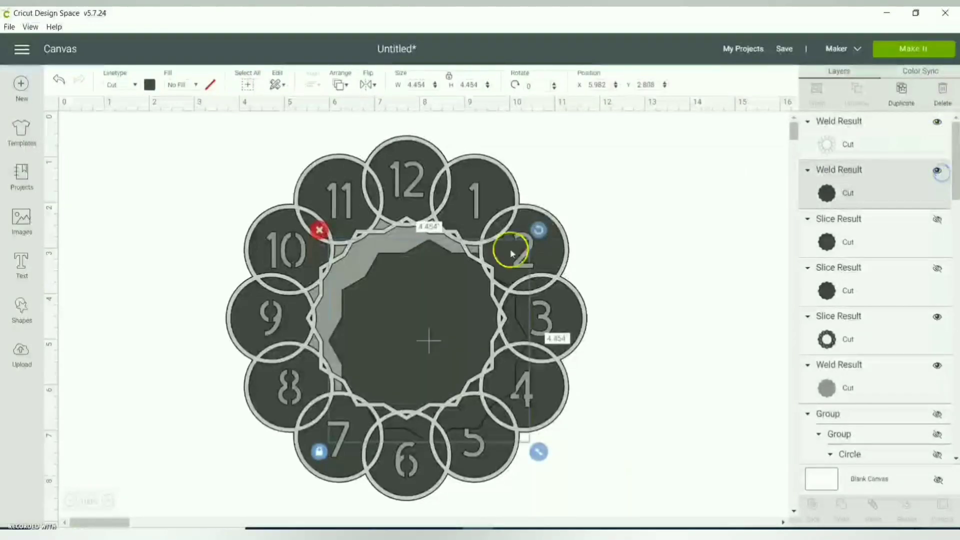
pyautogui.moveTo(425, 293); pyautogui.dragTo(643, 382)
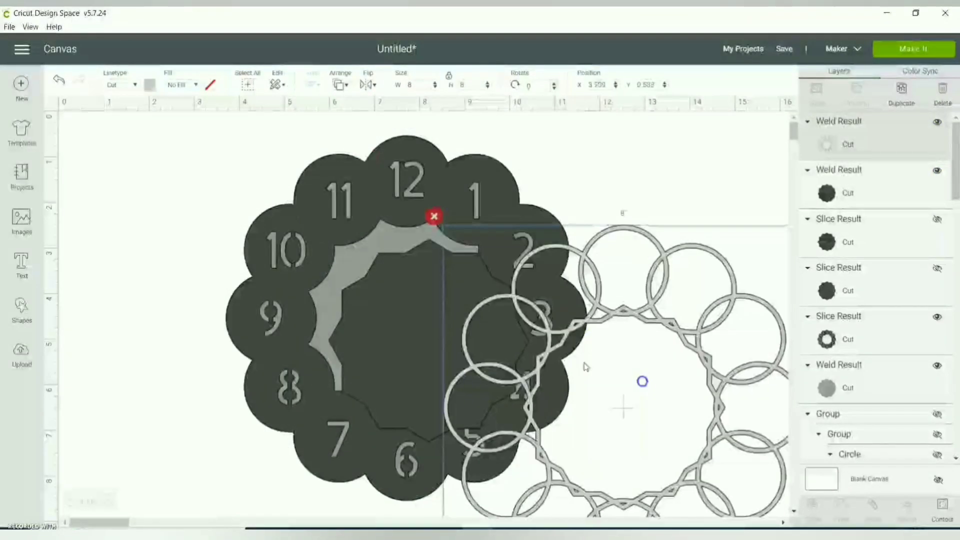
pyautogui.moveTo(393, 313); pyautogui.dragTo(364, 288)
pyautogui.click(627, 340)
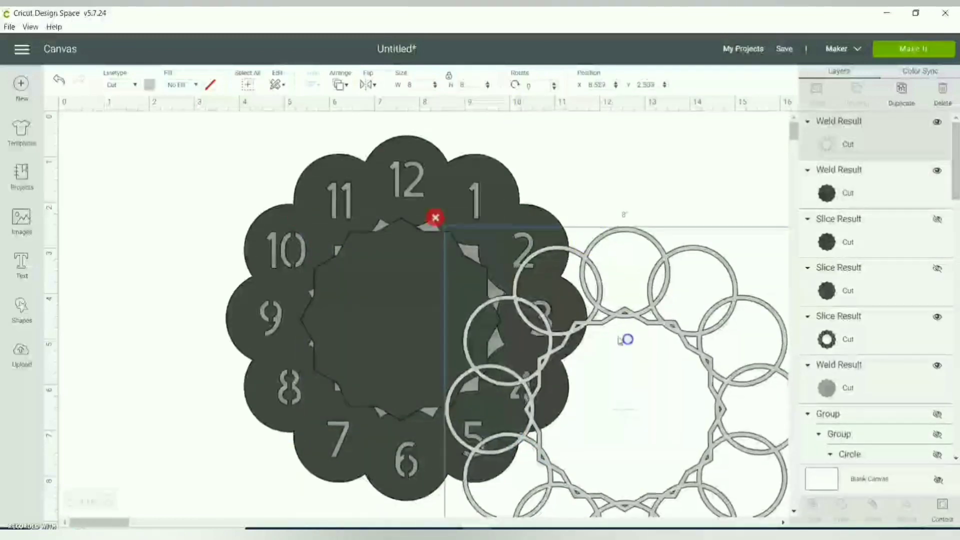
# - Center the larger solid star, rings, number wreath and backing together, then move the whole clock face to about X 2.577, Y 0.535
pyautogui.moveTo(570, 133); pyautogui.dragTo(338, 297)
pyautogui.click(310, 82)
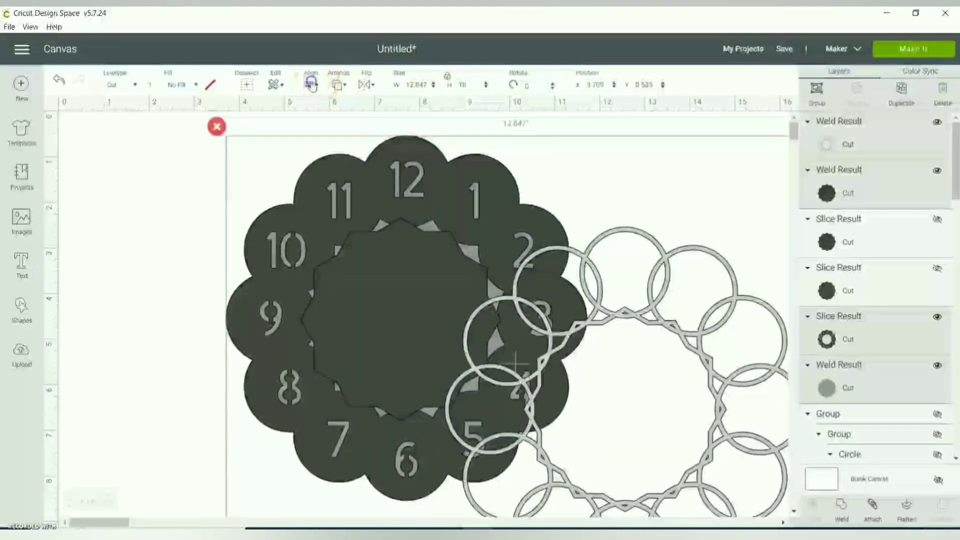
pyautogui.click(340, 226)
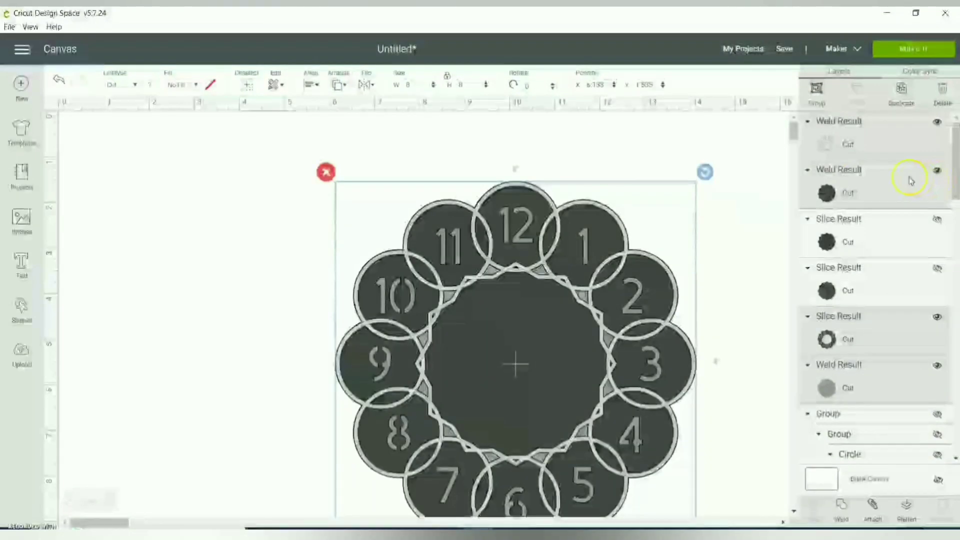
pyautogui.moveTo(639, 275); pyautogui.dragTo(516, 242)
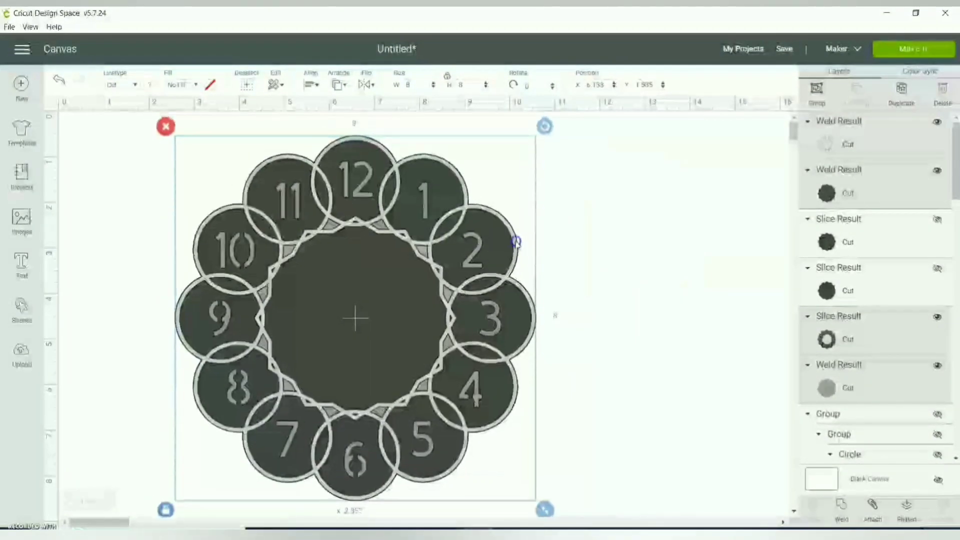
pyautogui.click(648, 247)
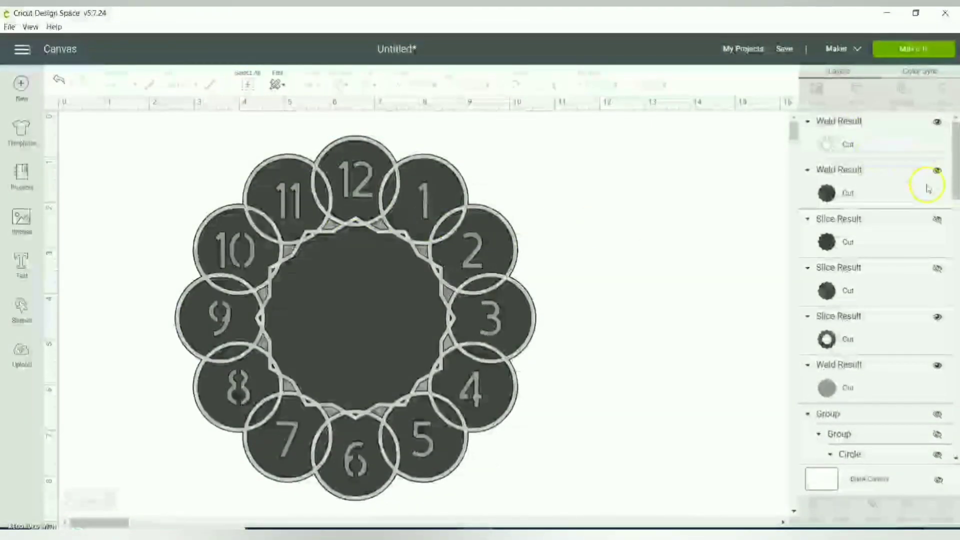
# - Show the hidden 4.232-inch solid star and bring it to the front
pyautogui.click(937, 219)
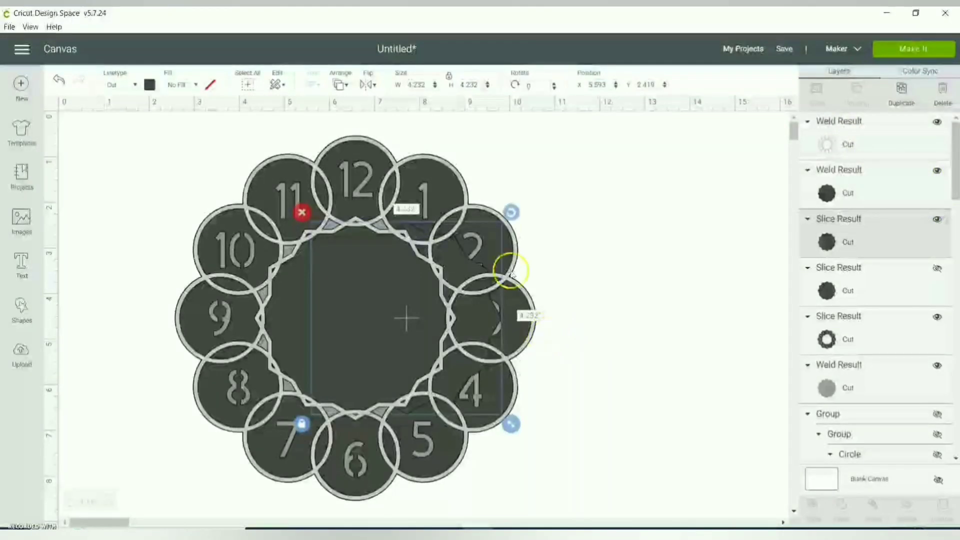
pyautogui.click(341, 85)
pyautogui.click(369, 161)
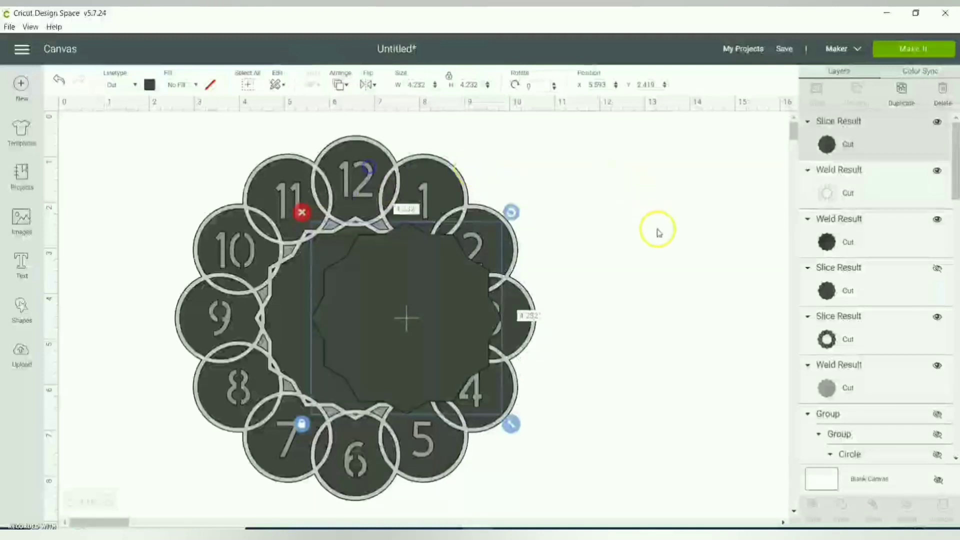
# - Center the smaller solid star with all the visible clock face layers
pyautogui.moveTo(657, 230); pyautogui.dragTo(375, 370)
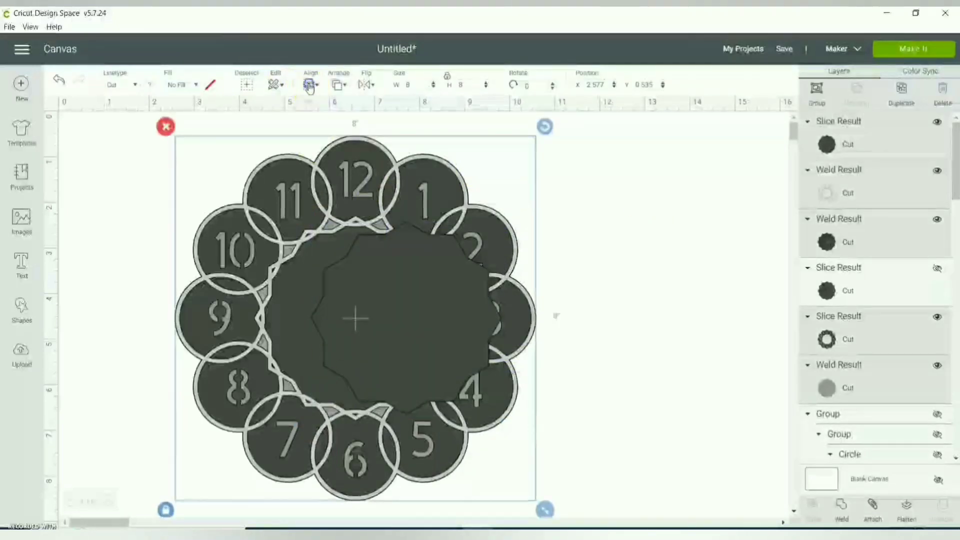
pyautogui.click(309, 86)
pyautogui.click(371, 230)
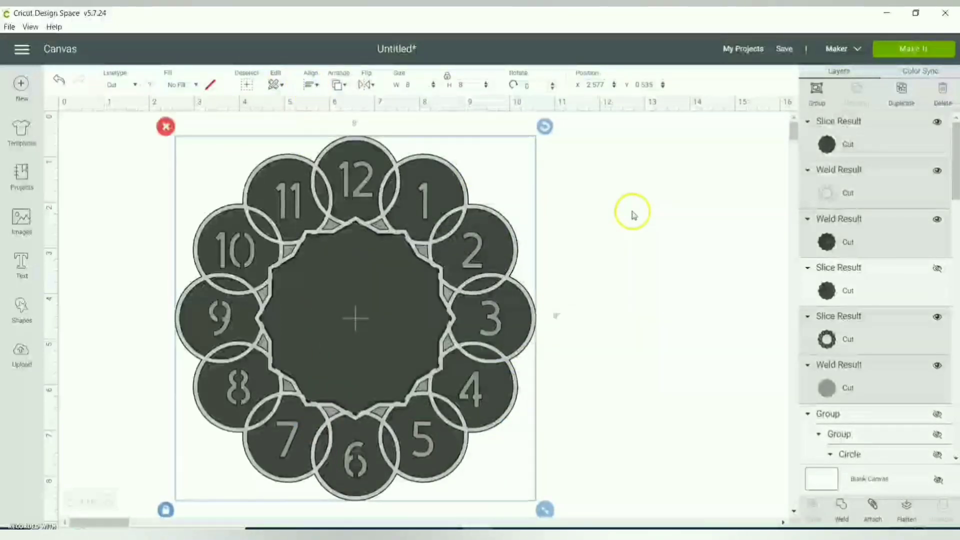
pyautogui.click(632, 210)
# - Shrink the front solid star to about 4.149 inches and center it with the other visible layers
pyautogui.click(365, 347)
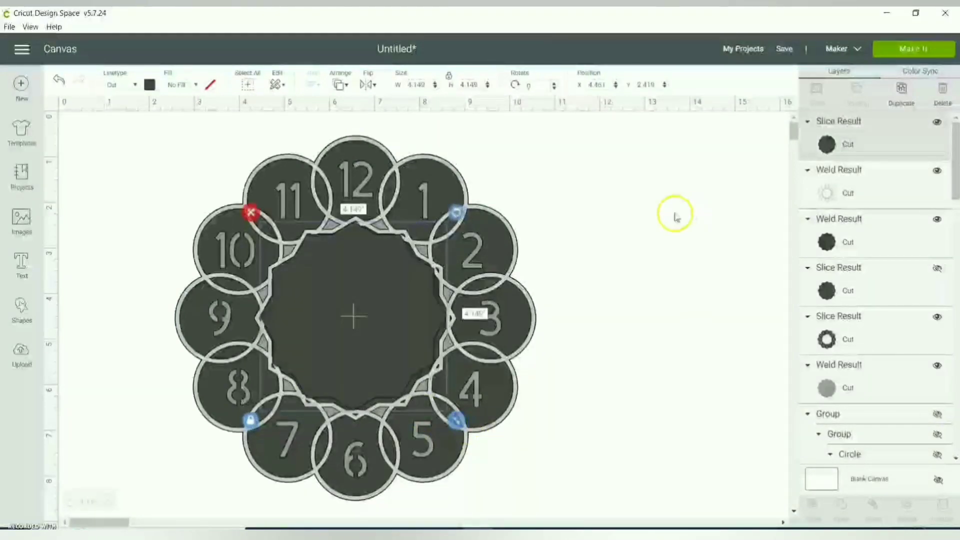
pyautogui.moveTo(598, 189); pyautogui.dragTo(223, 366)
pyautogui.click(310, 85)
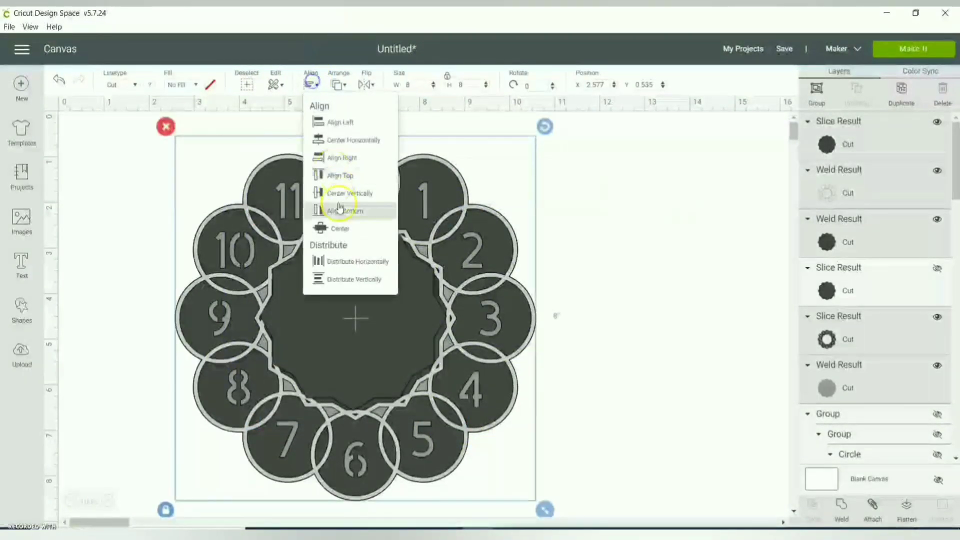
pyautogui.click(328, 233)
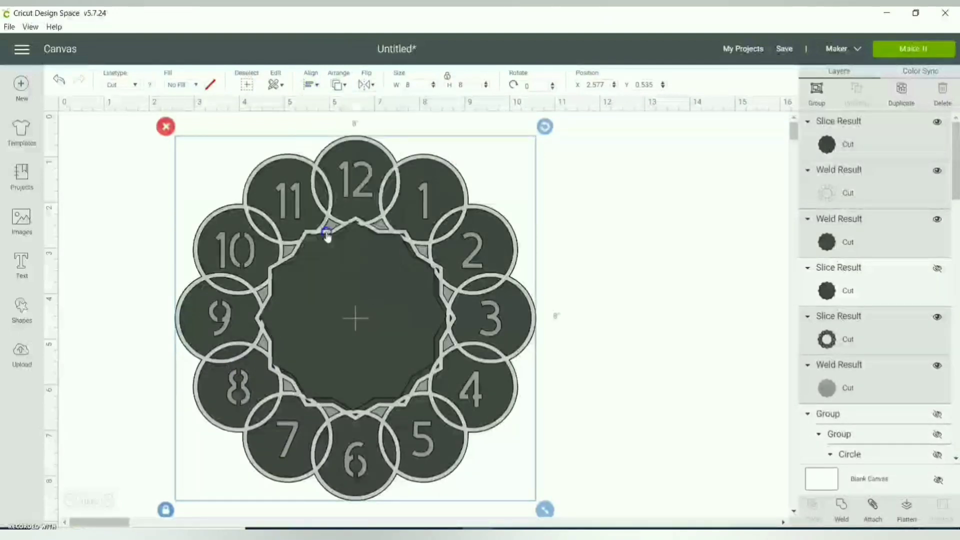
pyautogui.click(597, 195)
# - Reduce the front solid star to about 4.13 inches and recenter it with all the visible layers
pyautogui.click(367, 289)
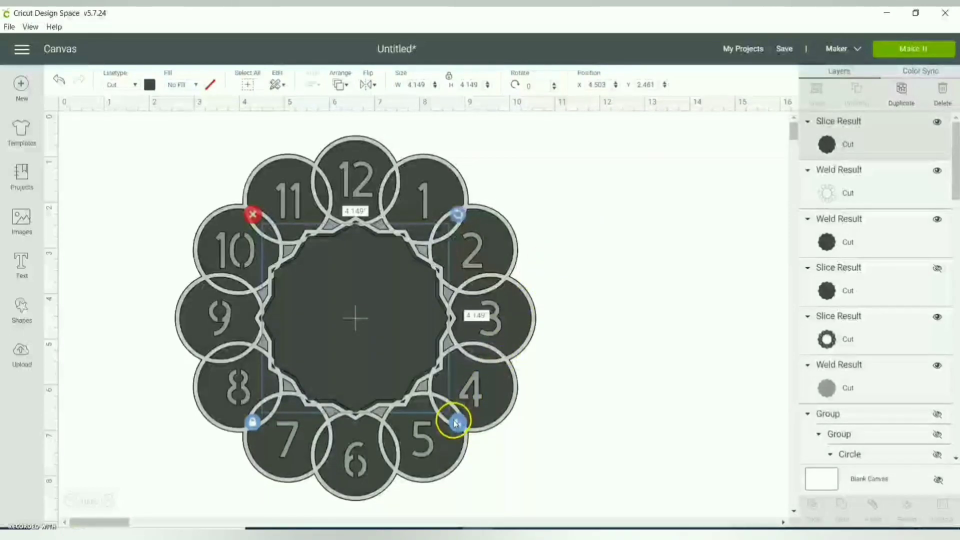
pyautogui.moveTo(457, 425); pyautogui.dragTo(457, 423)
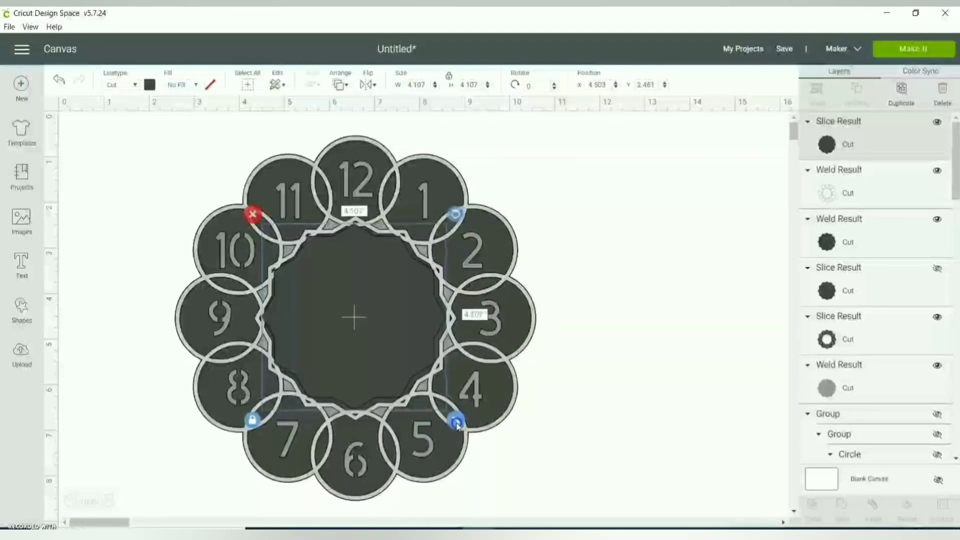
pyautogui.moveTo(458, 424); pyautogui.dragTo(447, 434)
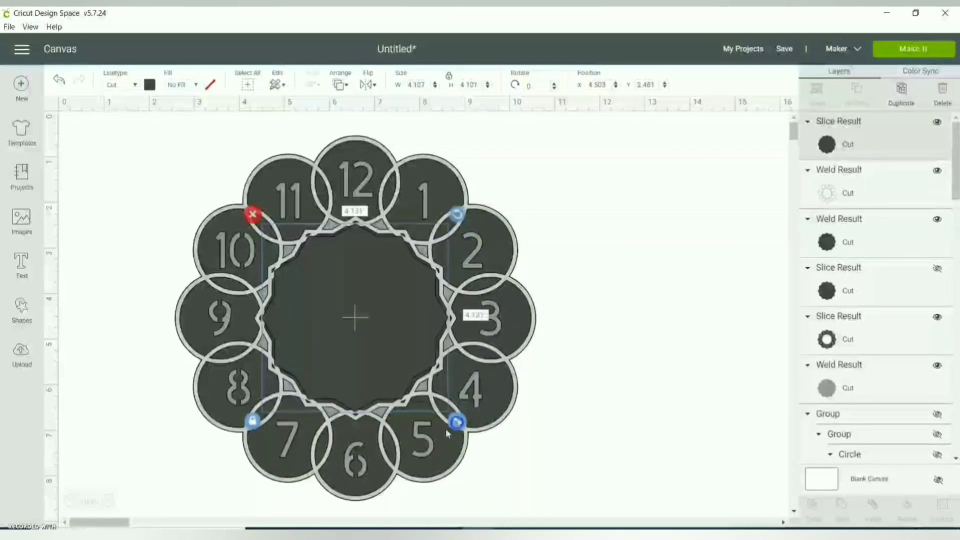
pyautogui.moveTo(558, 224); pyautogui.dragTo(471, 337)
pyautogui.moveTo(599, 184); pyautogui.dragTo(282, 362)
pyautogui.click(311, 85)
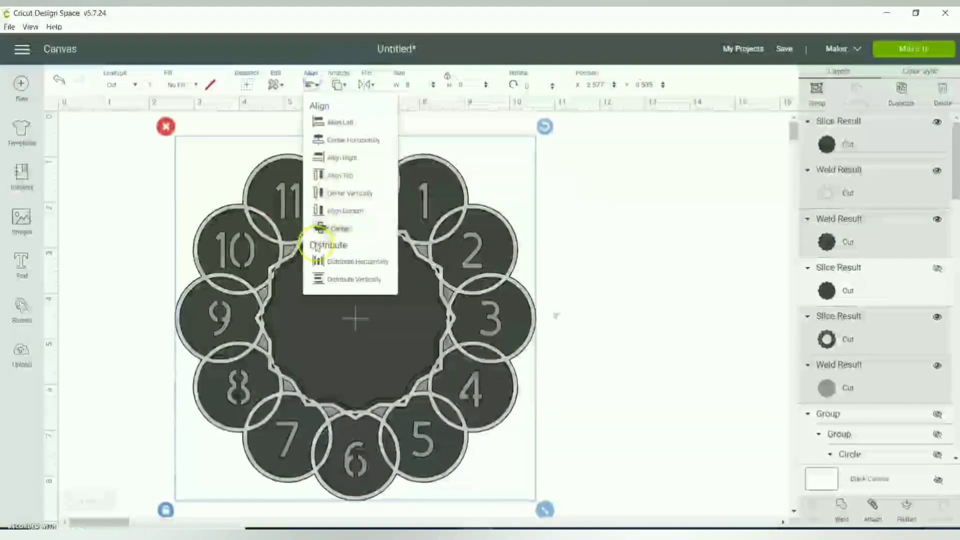
pyautogui.click(318, 229)
pyautogui.click(633, 219)
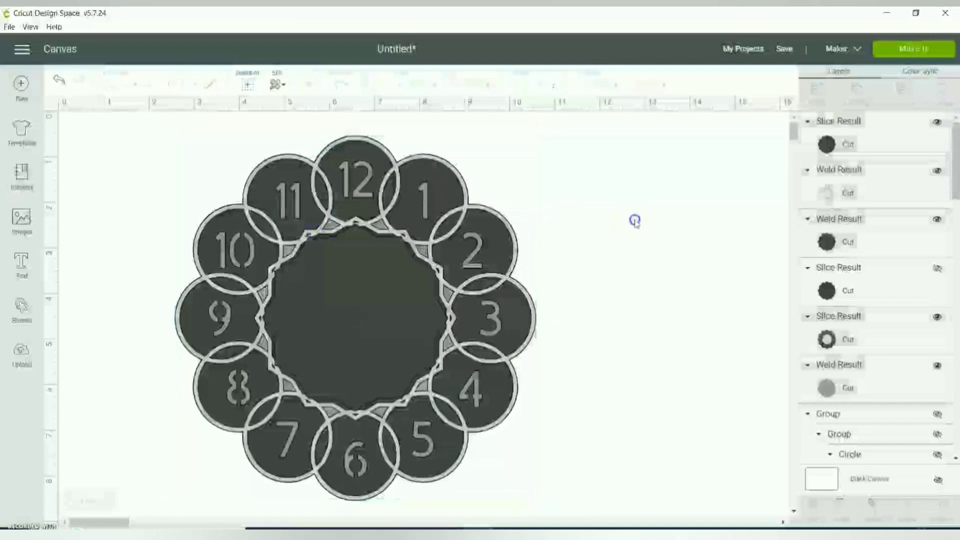
# - Slice the smaller solid star out of the larger one and hide both solid pieces, leaving a thicker dark star outline
pyautogui.click(875, 145)
pyautogui.click(858, 270)
pyautogui.keyDown('shift'); pyautogui.click(856, 247); pyautogui.keyUp('shift')
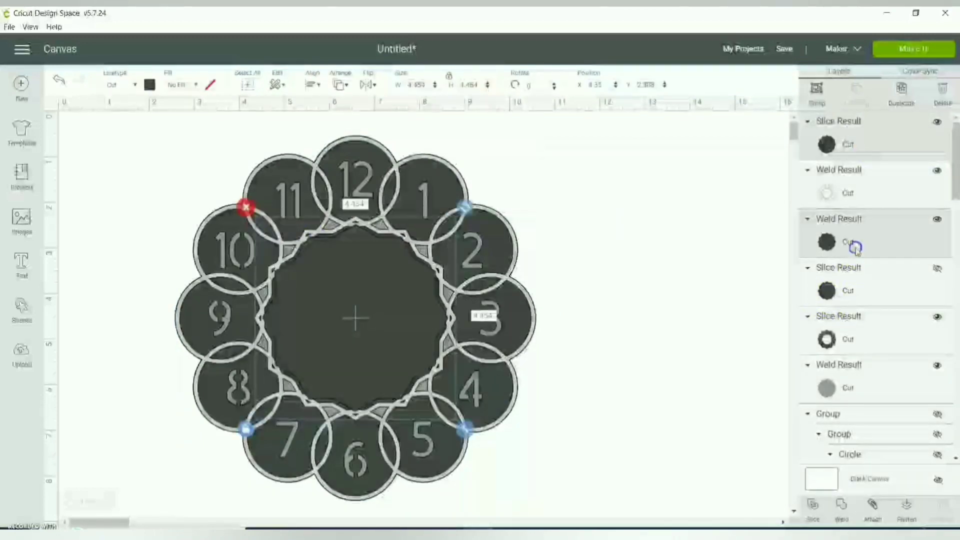
pyautogui.click(811, 515)
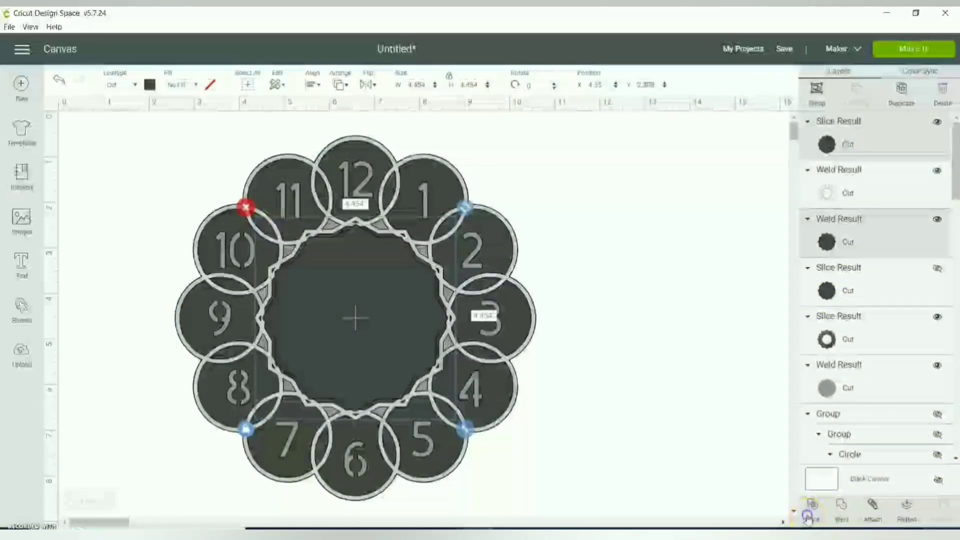
pyautogui.click(941, 123)
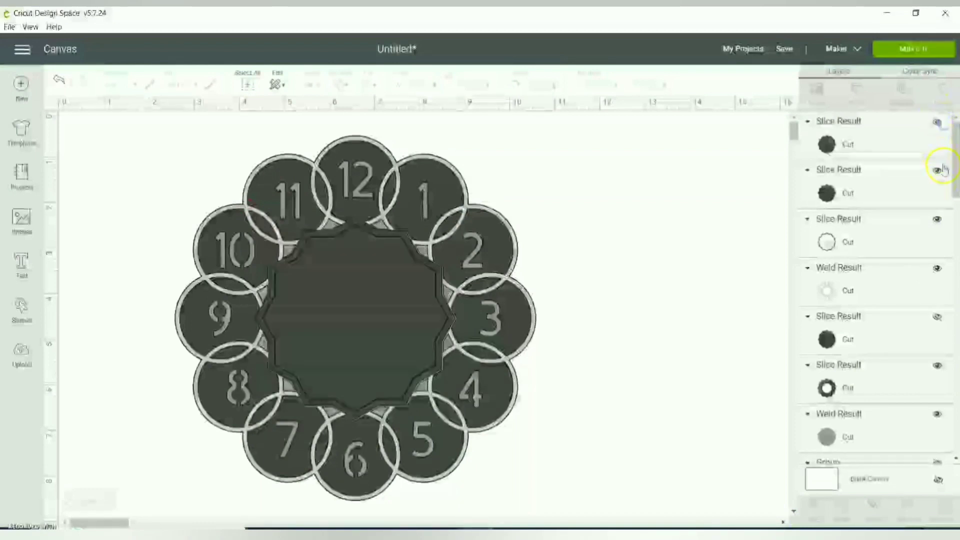
pyautogui.click(937, 170)
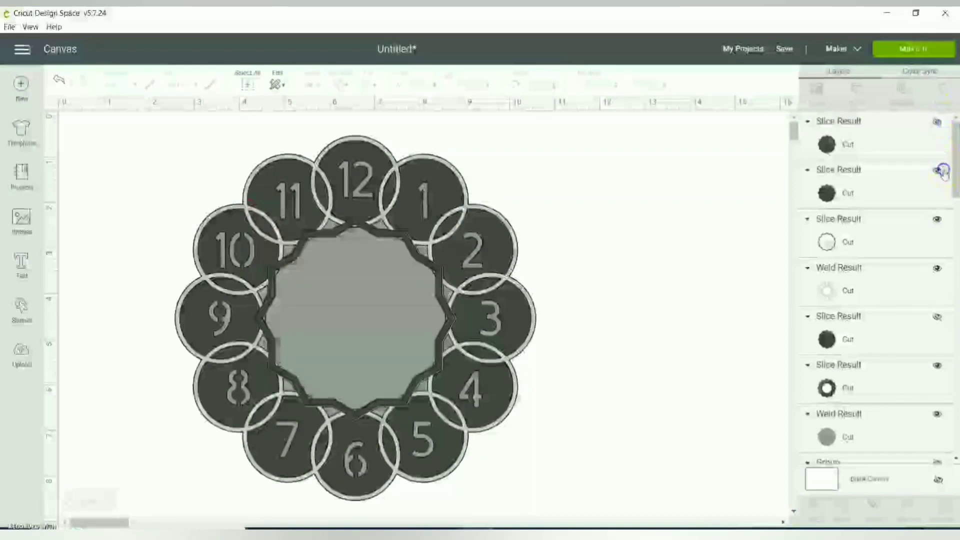
# - Weld the thicker dark star outline to the numbered wreath
pyautogui.click(433, 263)
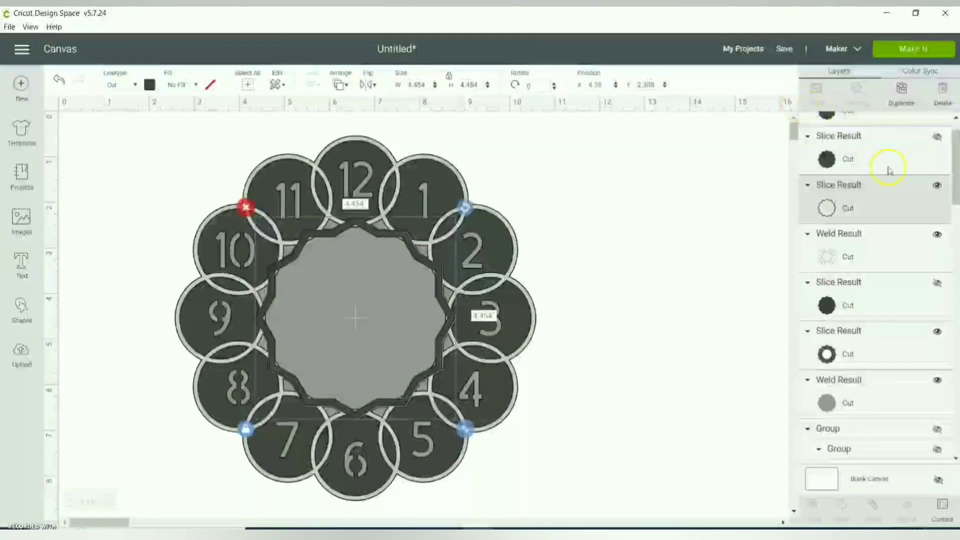
pyautogui.keyDown('shift'); pyautogui.click(845, 342); pyautogui.keyUp('shift')
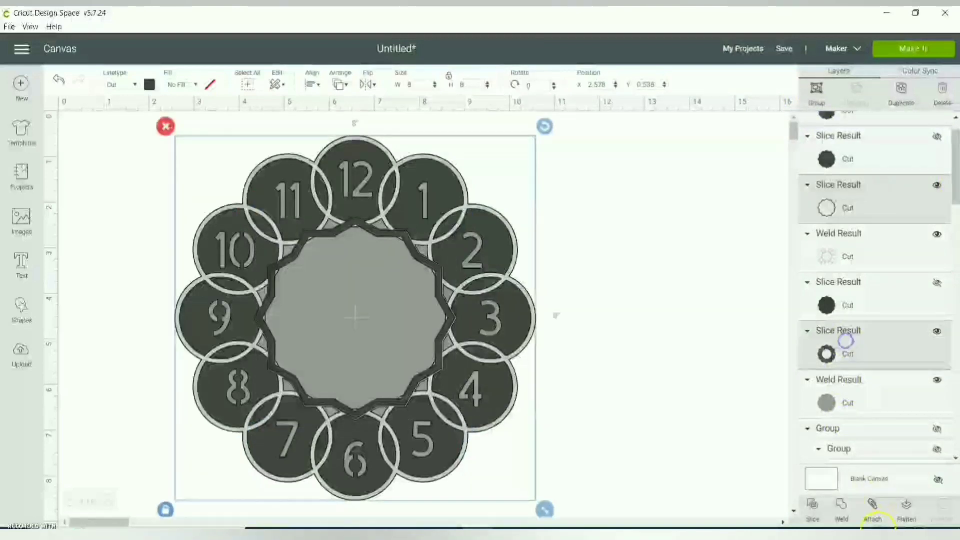
pyautogui.click(842, 520)
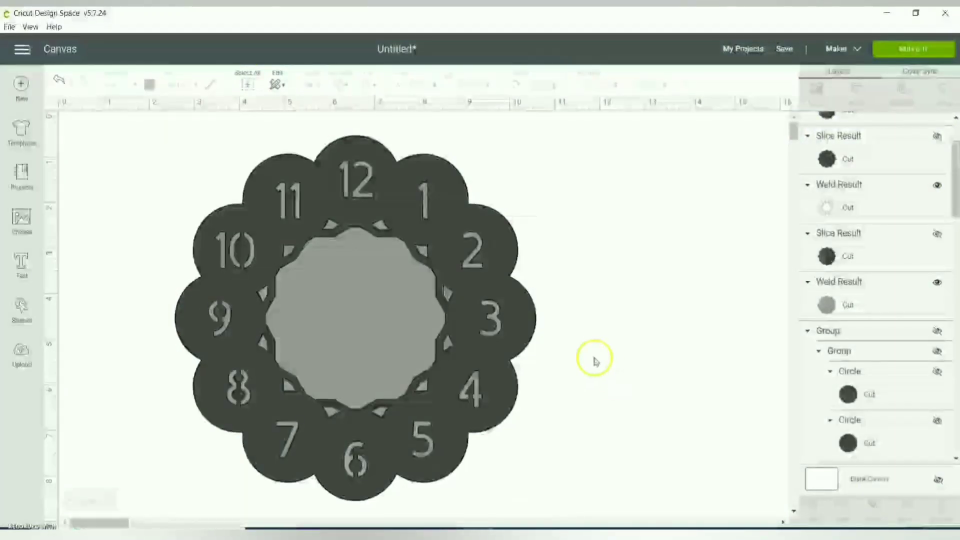
# - Bring the light ring layer to the front, above the welded numbered wreath
pyautogui.click(875, 205)
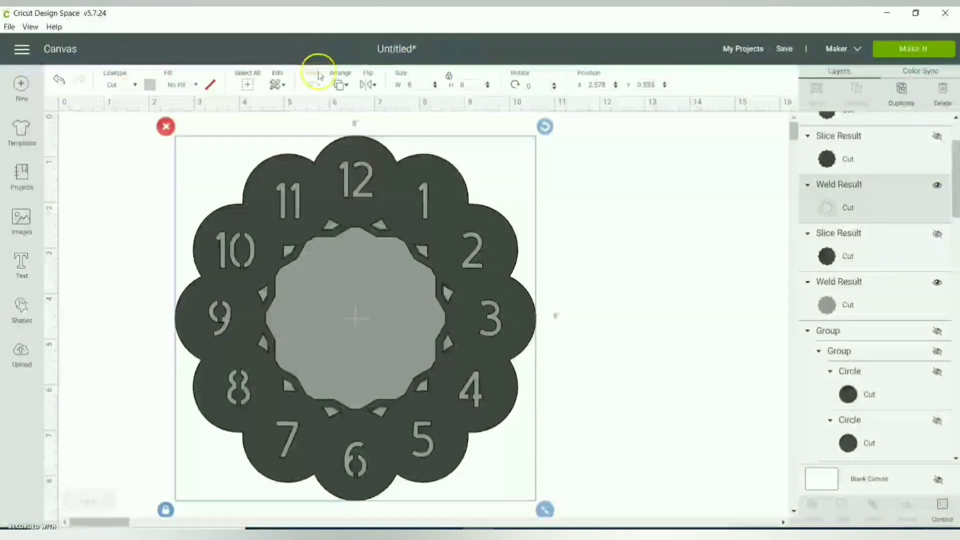
pyautogui.click(344, 86)
pyautogui.click(374, 159)
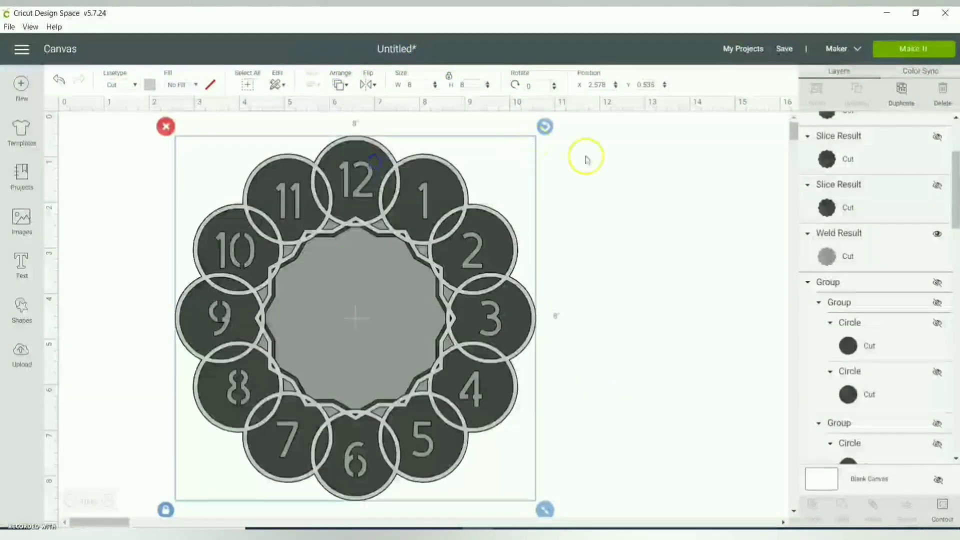
pyautogui.click(615, 205)
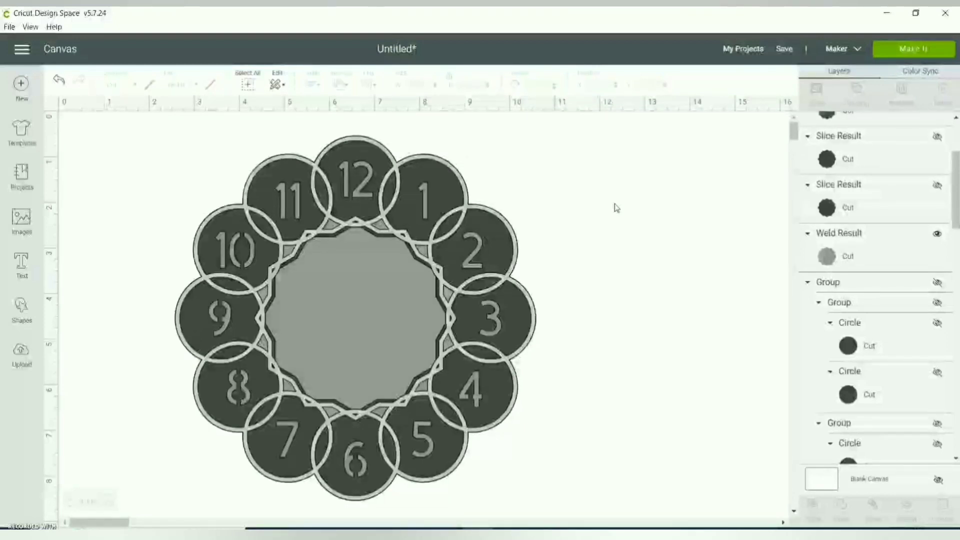
pyautogui.scroll(3, 952, 185)
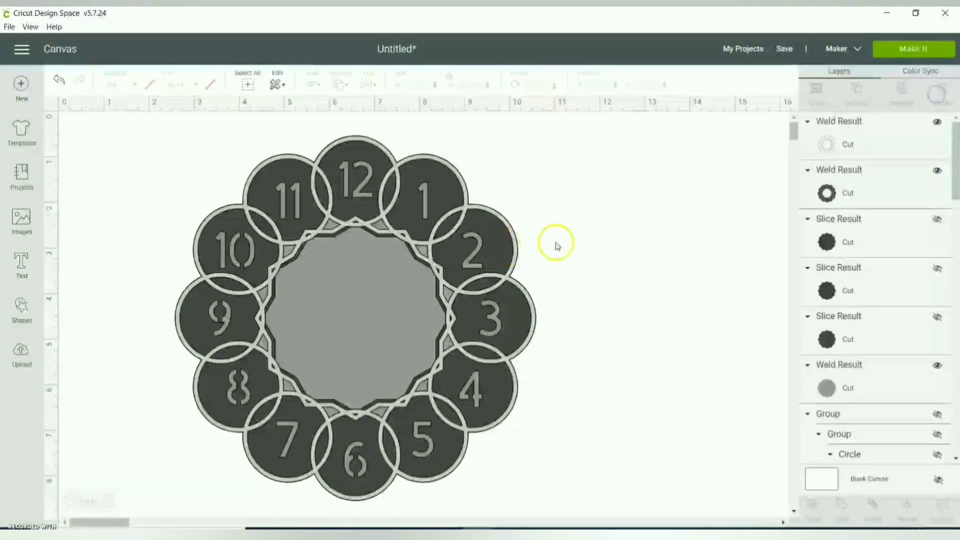
pyautogui.click(616, 230)
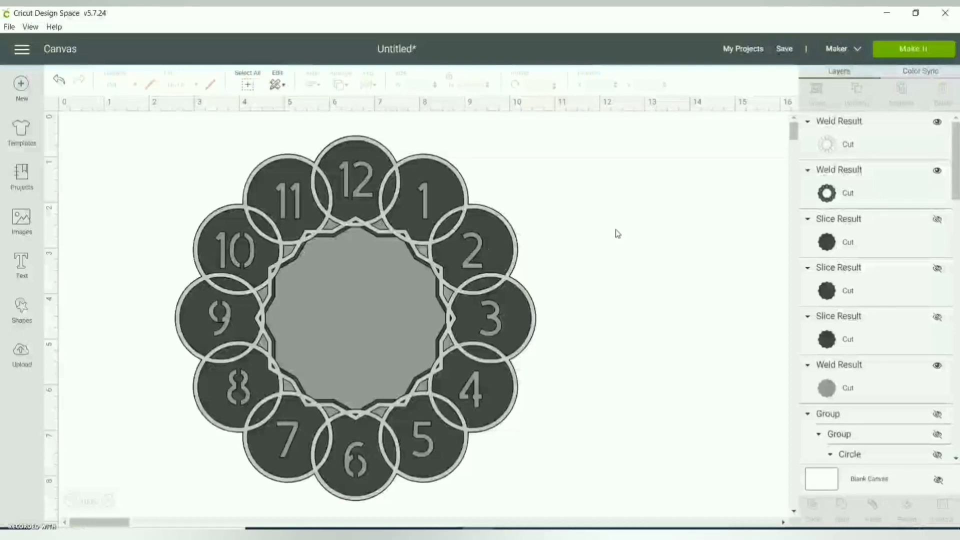
pyautogui.hotkey('ctrl', 'v')
pyautogui.click(617, 232)
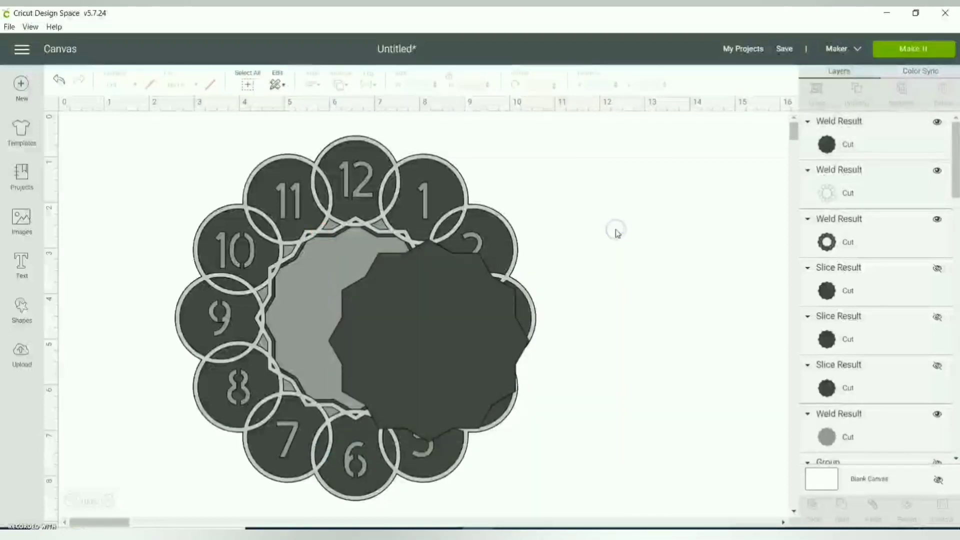
pyautogui.click(455, 346)
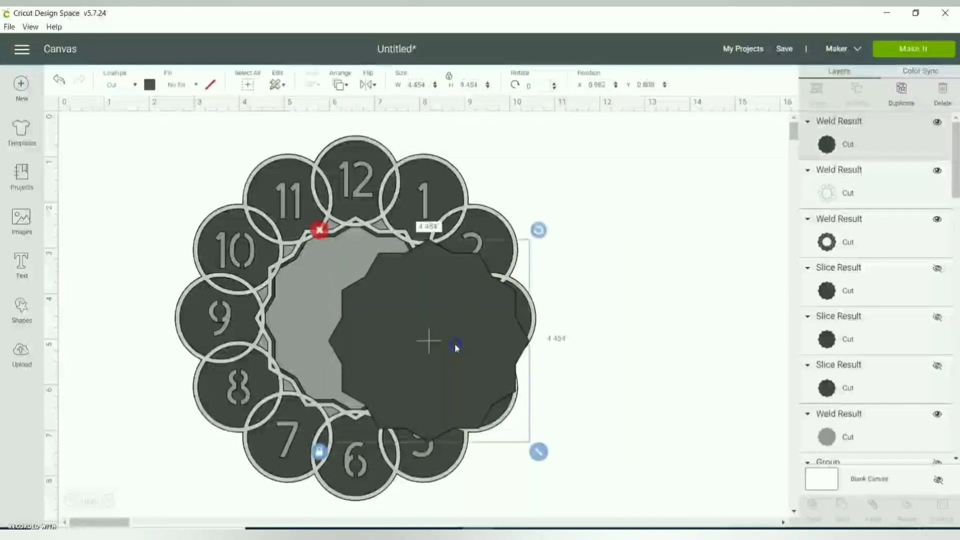
pyautogui.press('Delete')
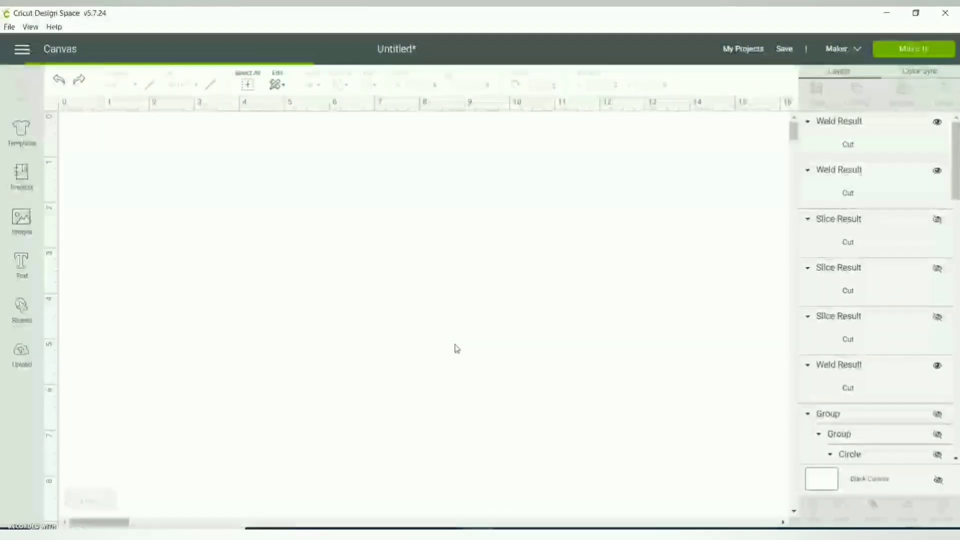
pyautogui.click(611, 213)
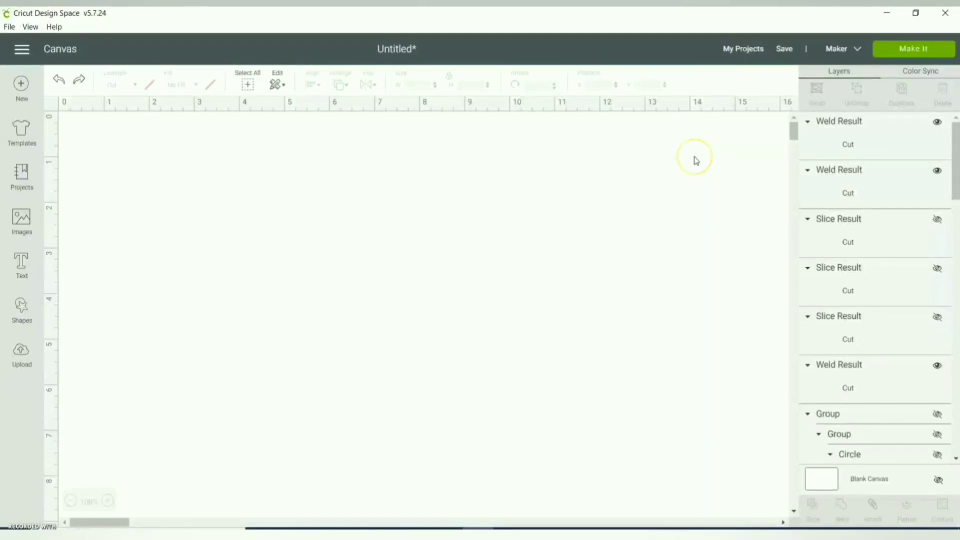
# - Shift the light ring layer aside and center it again with the numbered wreath and gray backing
pyautogui.moveTo(512, 290); pyautogui.dragTo(634, 206)
pyautogui.moveTo(436, 216); pyautogui.dragTo(347, 232)
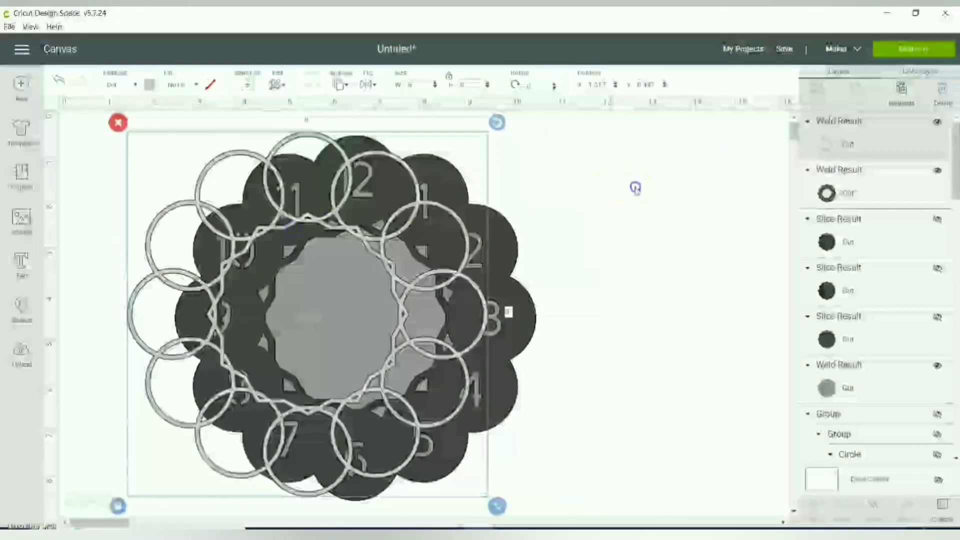
pyautogui.moveTo(635, 189); pyautogui.dragTo(317, 317)
pyautogui.click(310, 84)
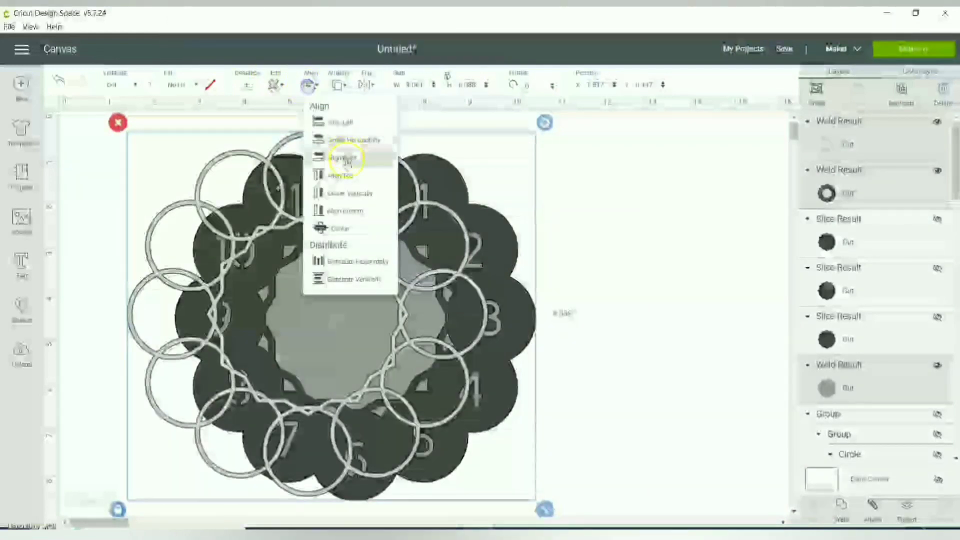
pyautogui.click(355, 224)
pyautogui.click(645, 225)
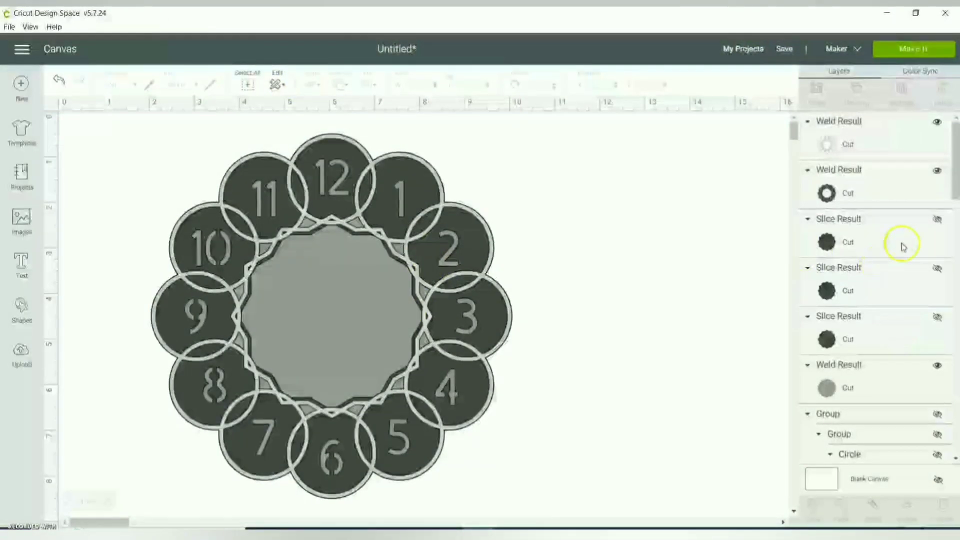
# - Unhide two solid dark stars, bring them to the front and enlarge both to about 8.149 inches over the clock face
pyautogui.click(936, 220)
pyautogui.click(942, 268)
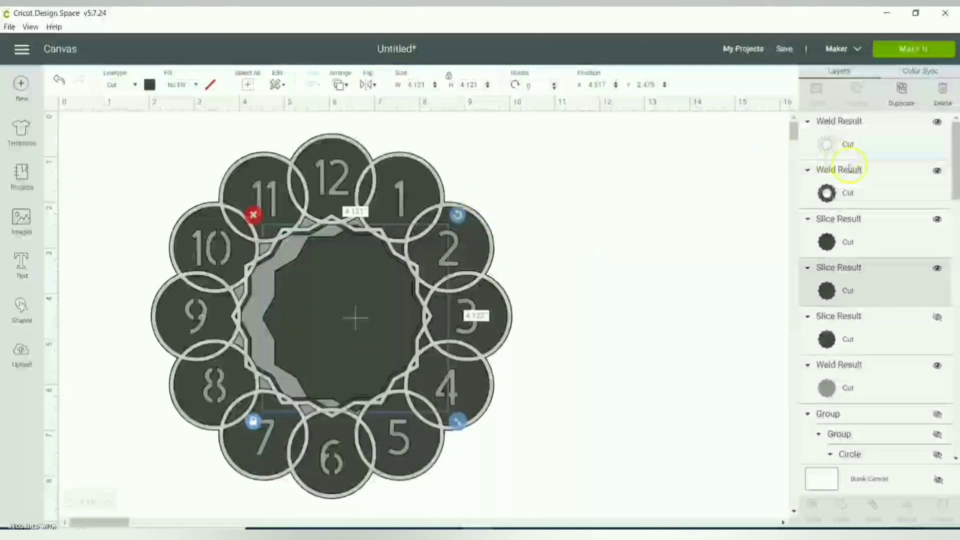
pyautogui.keyDown('shift'); pyautogui.click(862, 215); pyautogui.keyUp('shift')
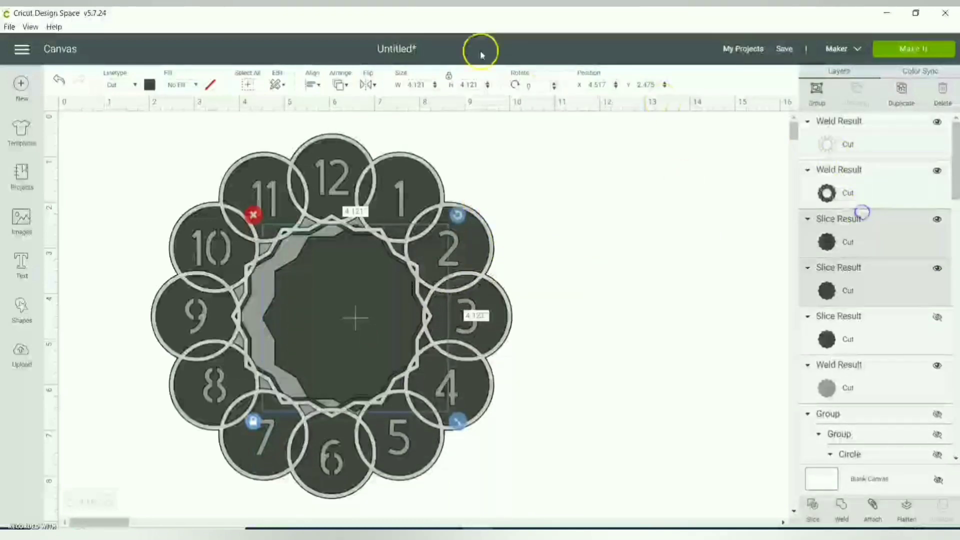
pyautogui.click(340, 84)
pyautogui.click(376, 161)
pyautogui.moveTo(350, 274); pyautogui.dragTo(298, 229)
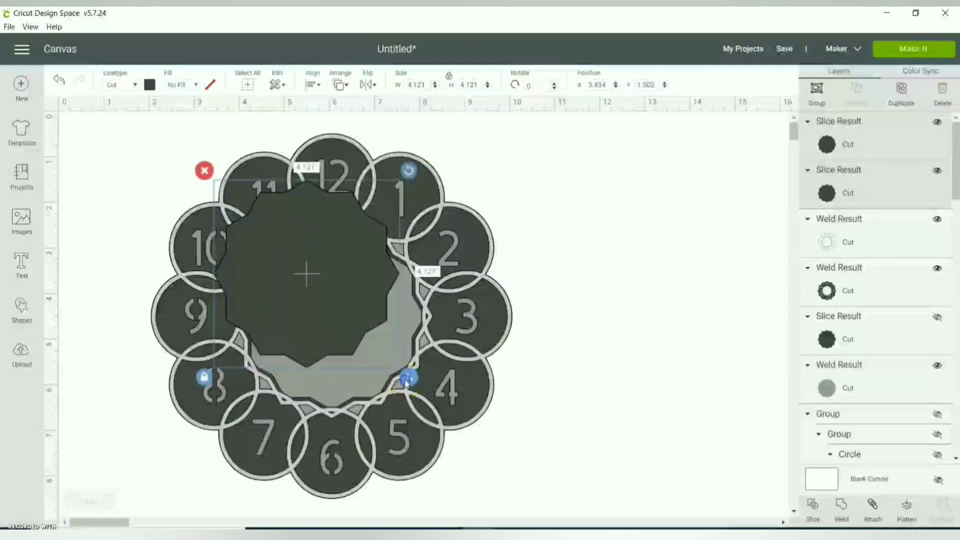
pyautogui.moveTo(404, 375); pyautogui.dragTo(335, 322)
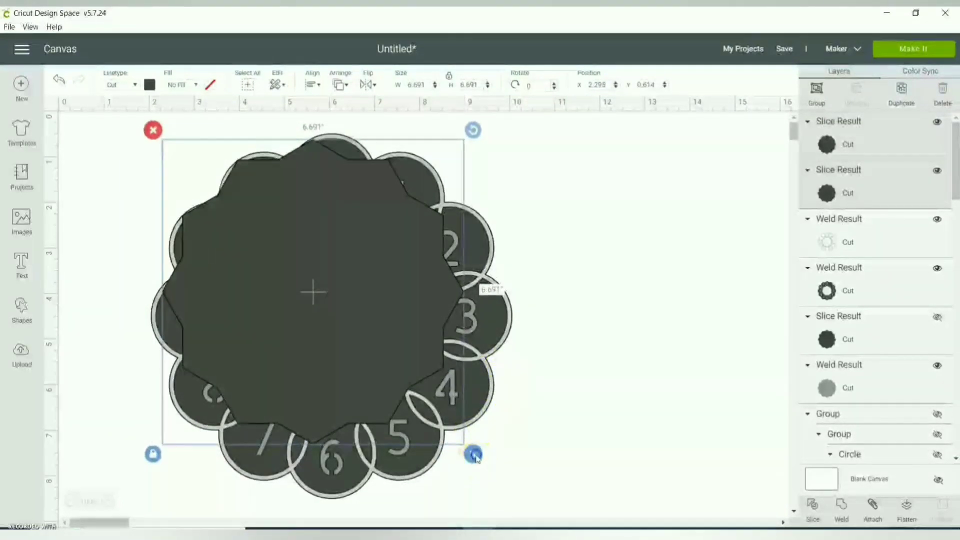
pyautogui.moveTo(473, 453); pyautogui.dragTo(533, 490)
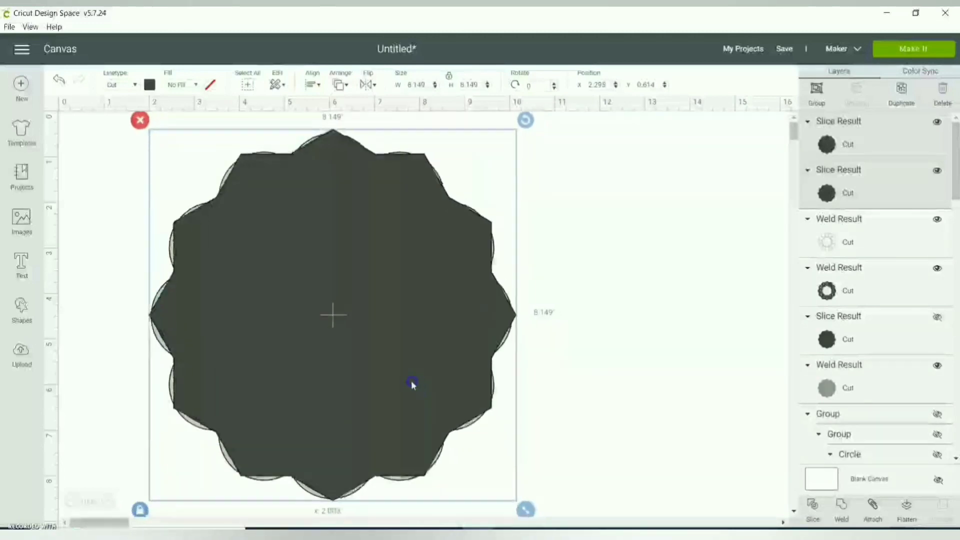
pyautogui.moveTo(409, 380); pyautogui.dragTo(414, 382)
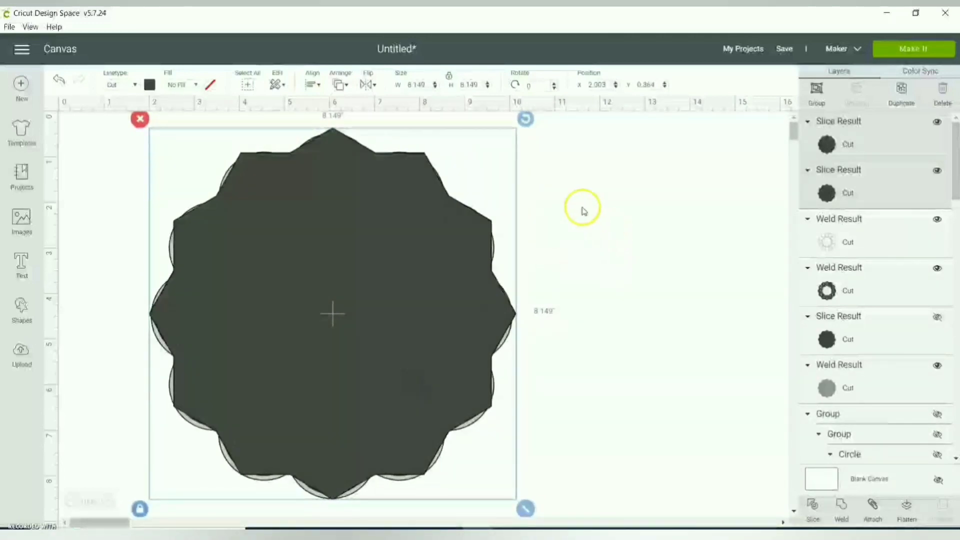
# - Shrink the rear large solid star to about 8 inches and center it with the other large star
pyautogui.click(866, 147)
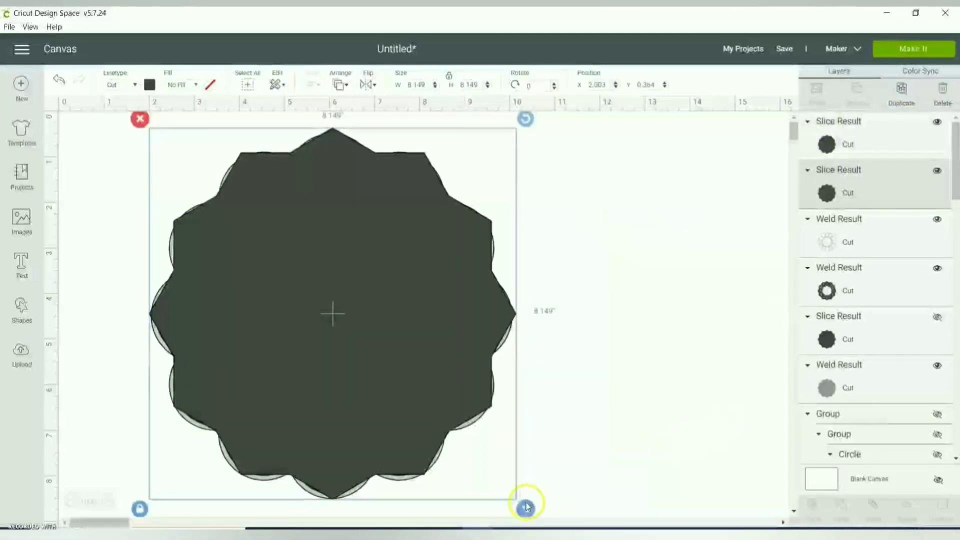
pyautogui.moveTo(525, 507); pyautogui.dragTo(517, 499)
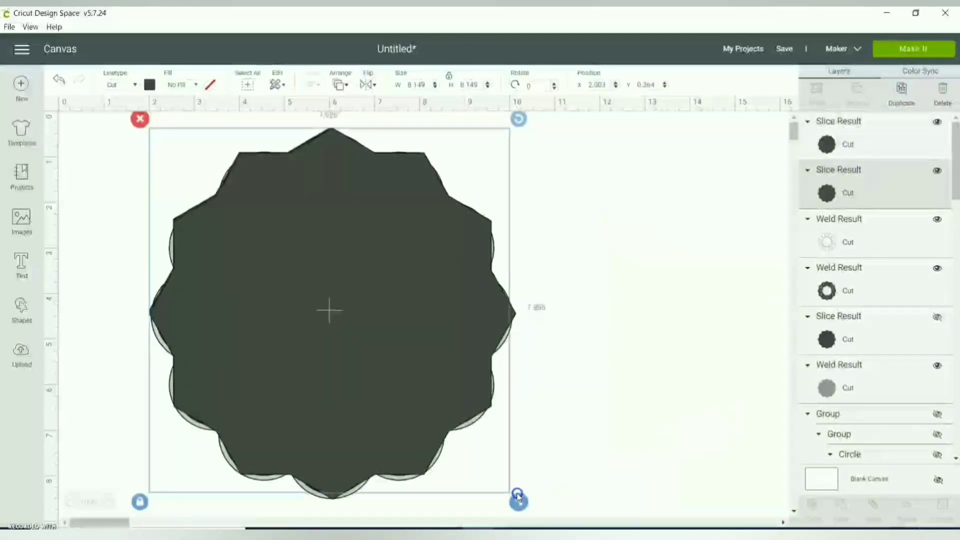
pyautogui.keyDown('shift'); pyautogui.click(832, 141); pyautogui.keyUp('shift')
pyautogui.click(312, 84)
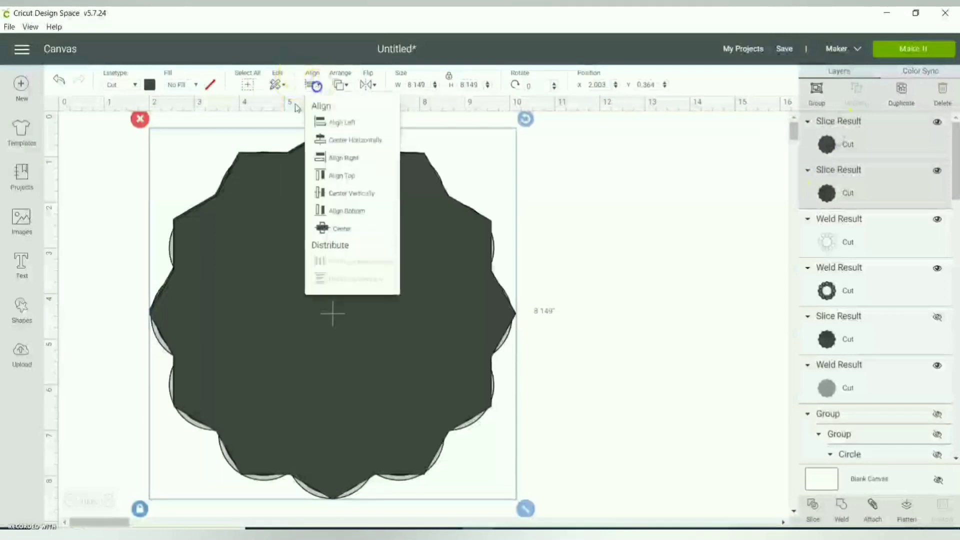
pyautogui.click(320, 226)
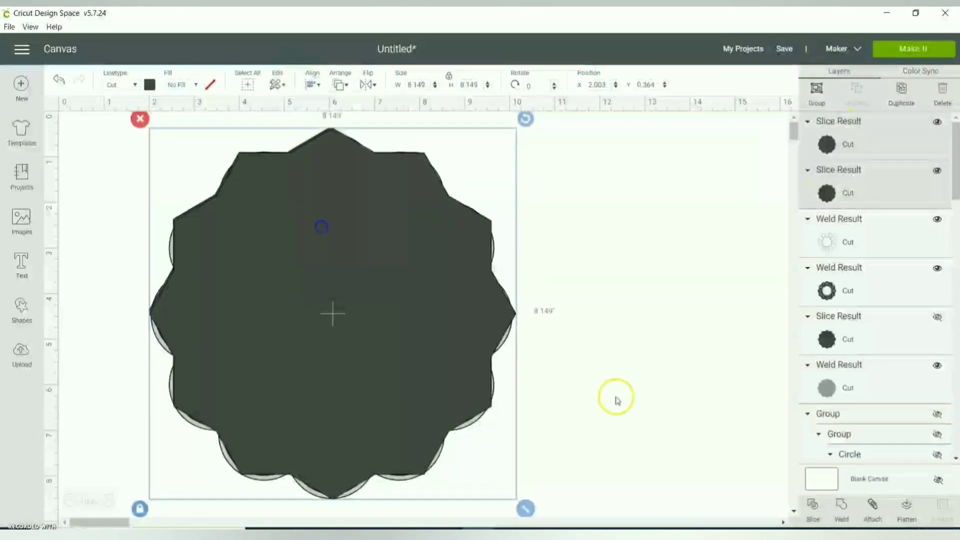
# - Slice the two large stars and hide both solid pieces, leaving a thin outer star outline
pyautogui.click(814, 516)
pyautogui.click(936, 122)
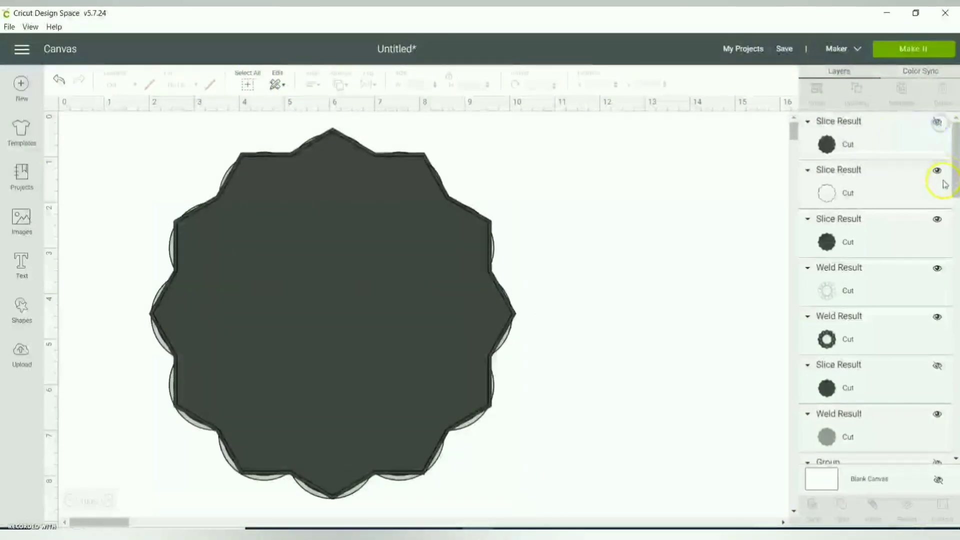
pyautogui.click(937, 219)
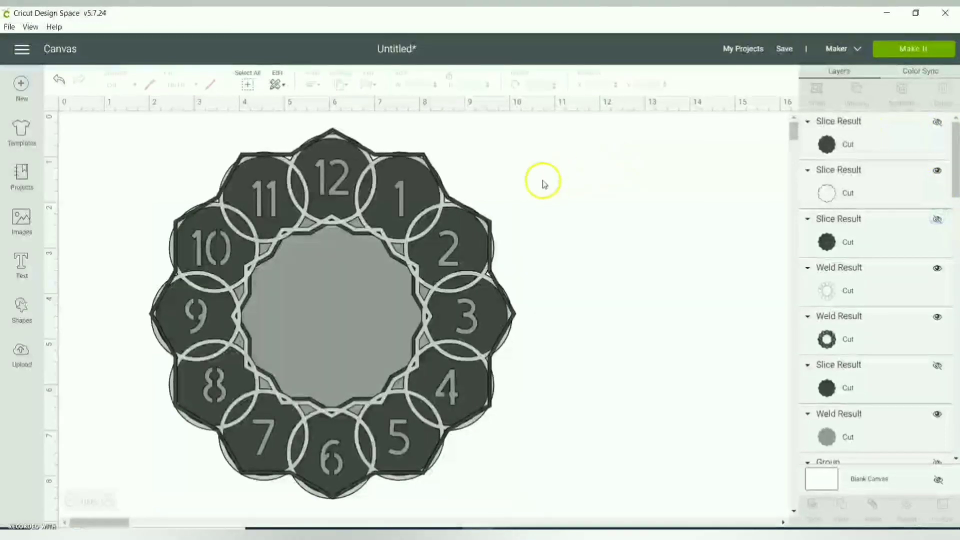
# - Rotate the outer star outline by 15 degrees and center it with all the visible clock face layers
pyautogui.click(365, 150)
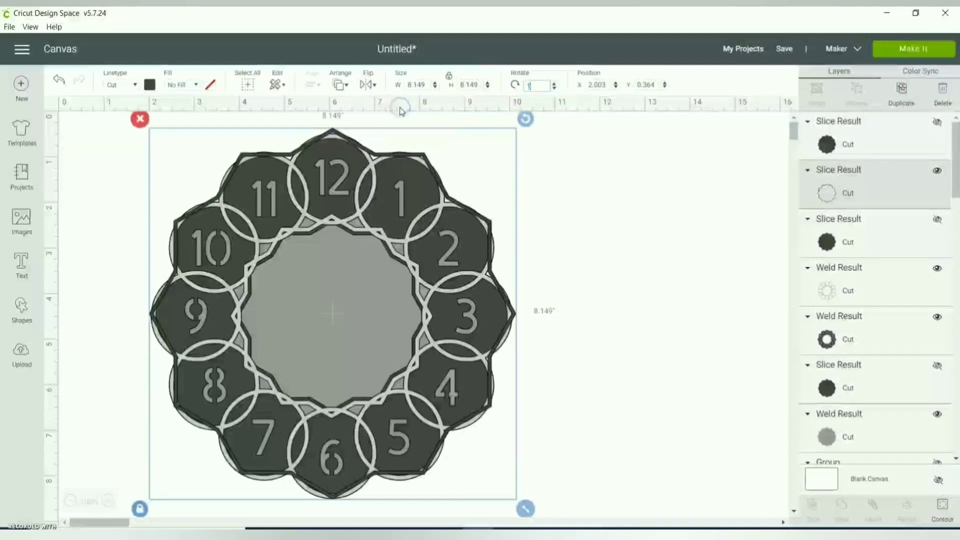
pyautogui.press('Return')
pyautogui.moveTo(598, 193); pyautogui.dragTo(95, 400)
pyautogui.click(310, 81)
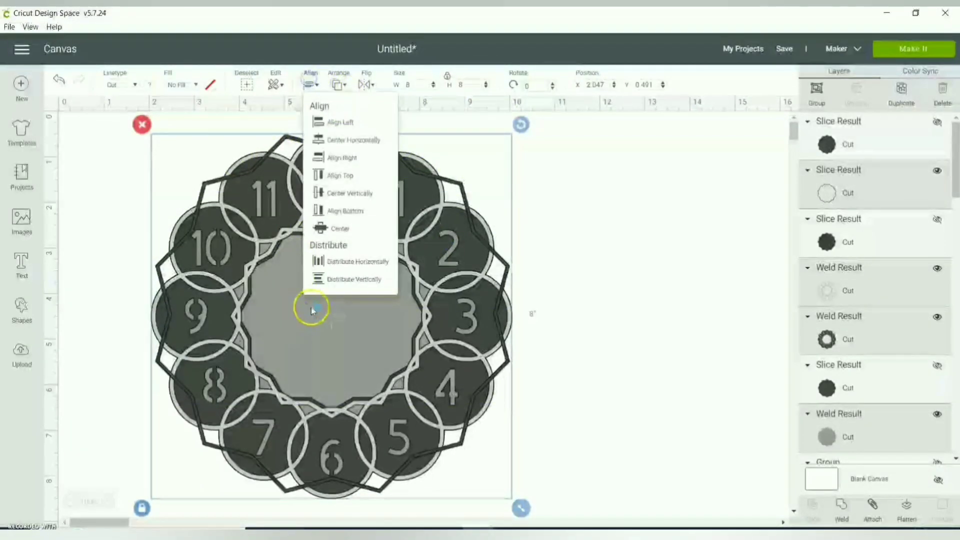
pyautogui.click(329, 234)
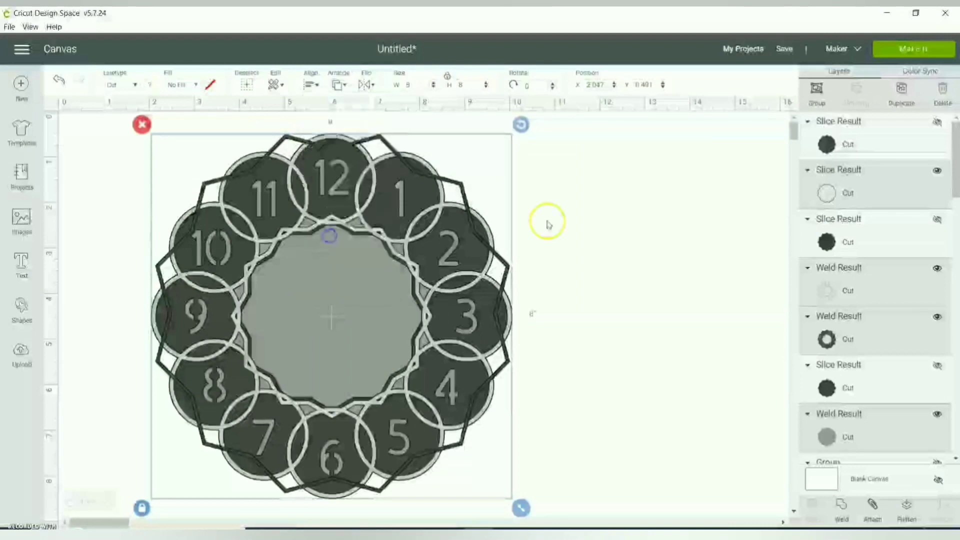
pyautogui.click(605, 216)
# - Weld the rotated outer star outline to the numbered wreath
pyautogui.click(377, 138)
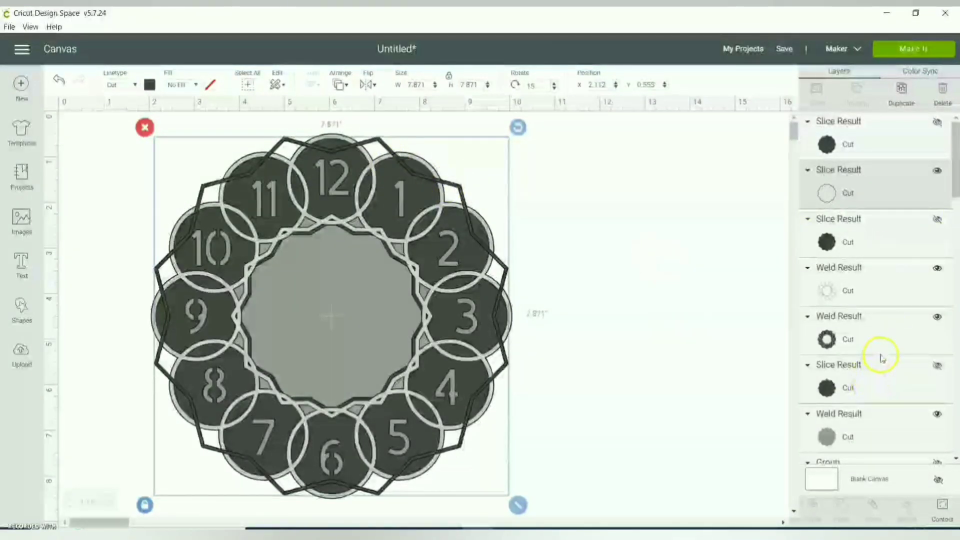
pyautogui.keyDown('shift'); pyautogui.click(879, 338); pyautogui.keyUp('shift')
pyautogui.click(842, 510)
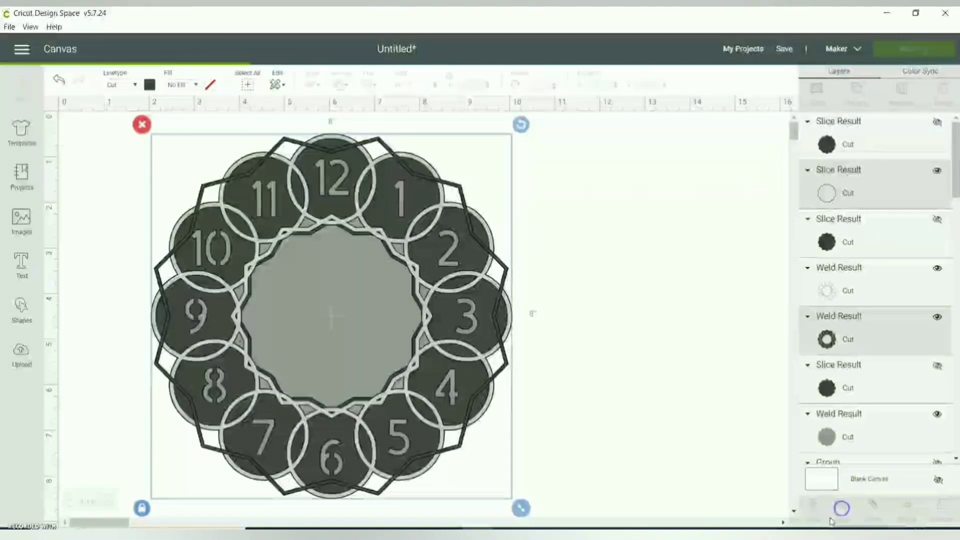
# - Bring the light ring layer back to the front, above the wreath with its outer star outline
pyautogui.click(880, 284)
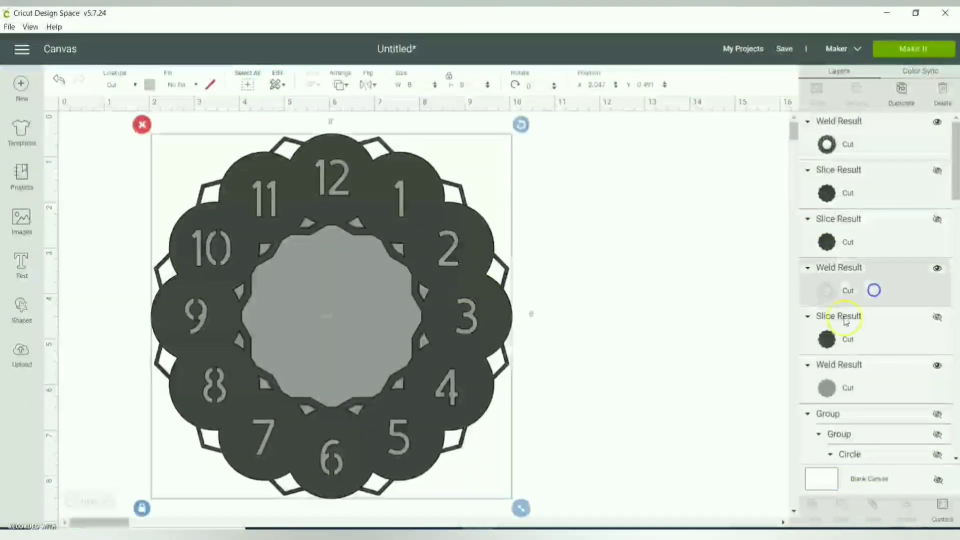
pyautogui.click(342, 86)
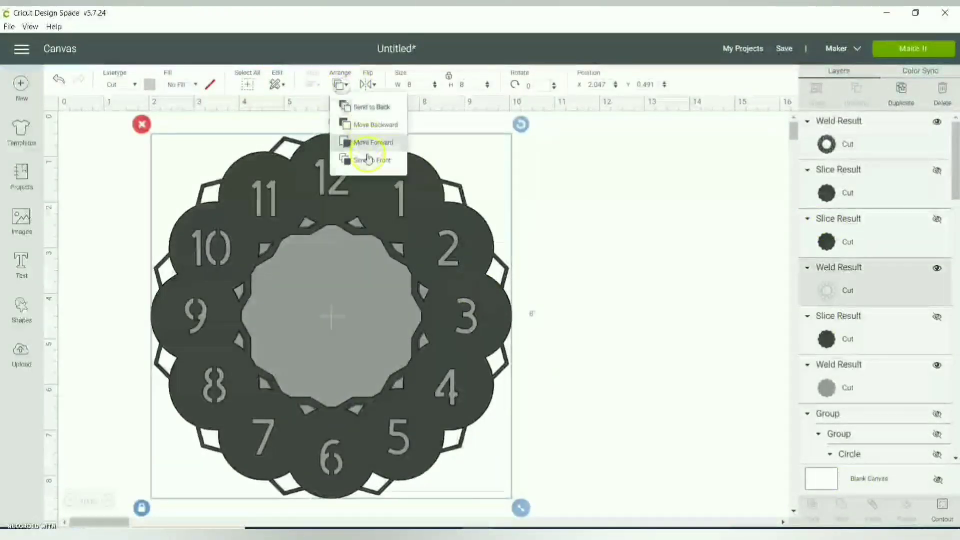
pyautogui.click(367, 158)
pyautogui.click(619, 172)
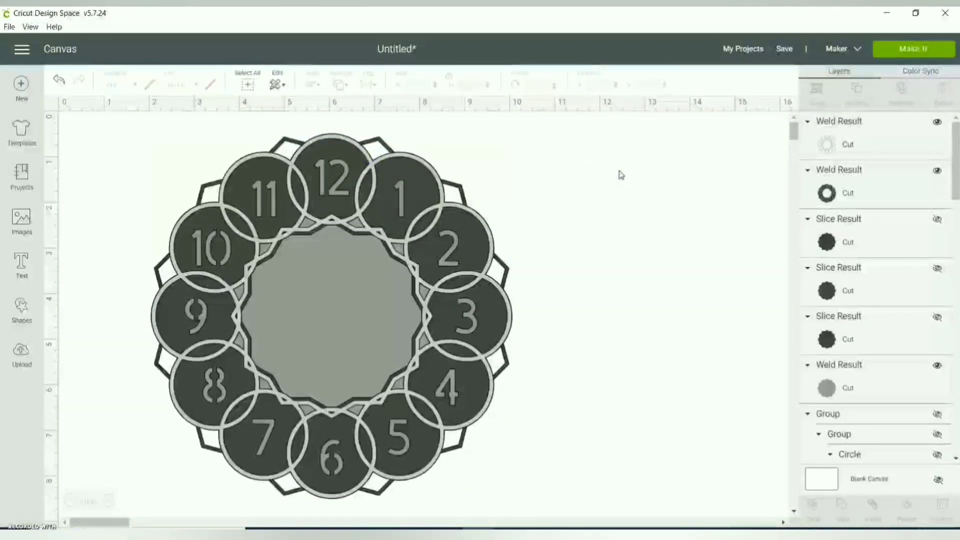